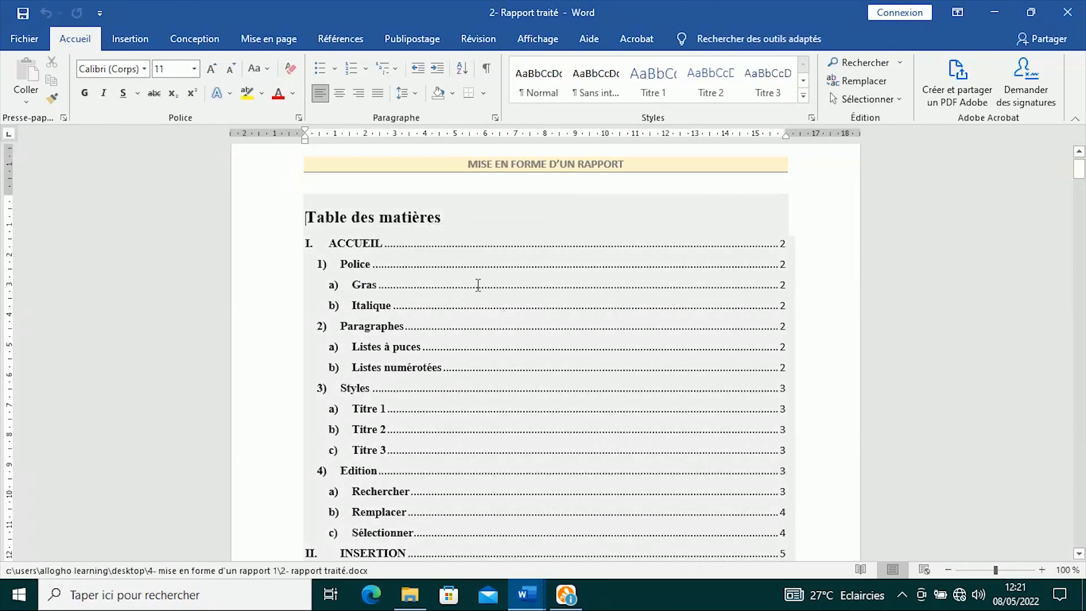
- Scroll down through 2- Rapport traité from the table of contents to the last page
{"action": "scroll", "coordinate": [484, 283], "scroll_direction": "down", "scroll_amount": 2}
{"action": "scroll", "coordinate": [529, 269], "scroll_direction": "up", "scroll_amount": 2}
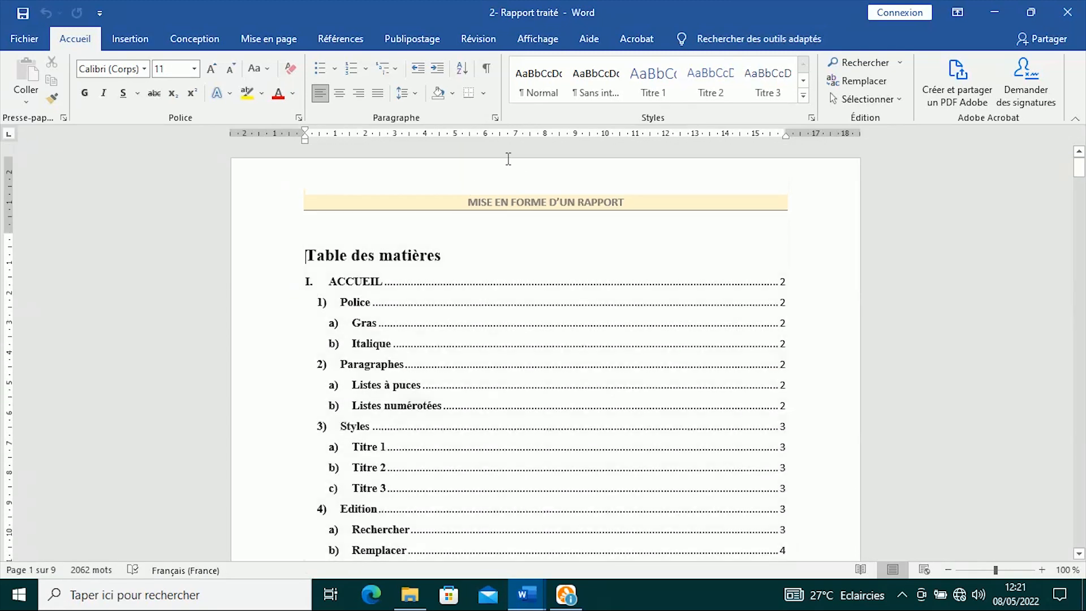
{"action": "scroll", "coordinate": [585, 343], "scroll_direction": "down", "scroll_amount": 4}
{"action": "scroll", "coordinate": [584, 344], "scroll_direction": "down", "scroll_amount": 8}
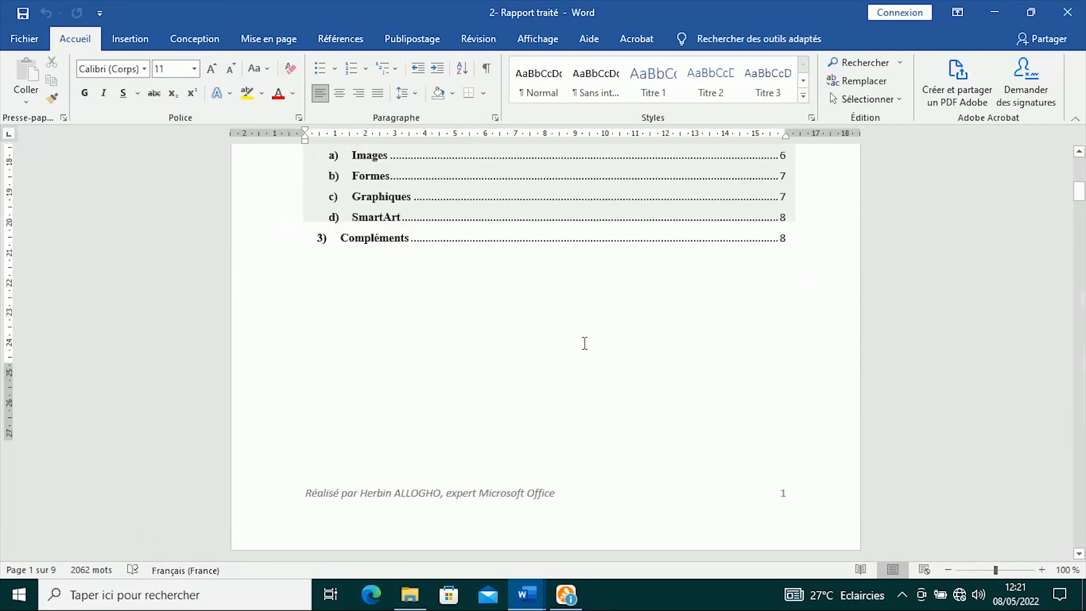
{"action": "scroll", "coordinate": [583, 346], "scroll_direction": "up", "scroll_amount": 2}
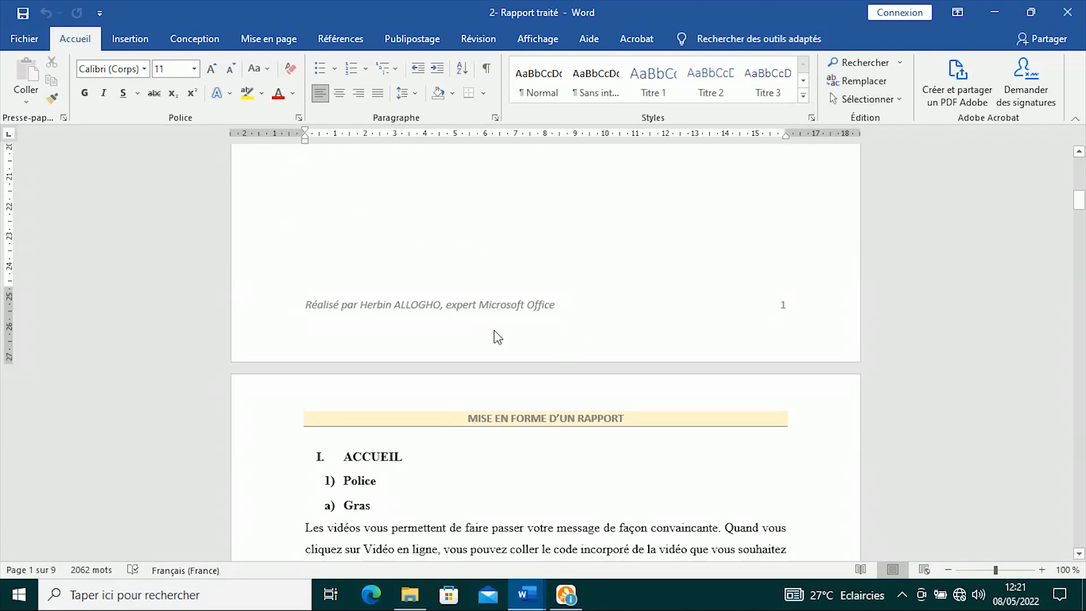
{"action": "scroll", "coordinate": [385, 347], "scroll_direction": "down", "scroll_amount": 3}
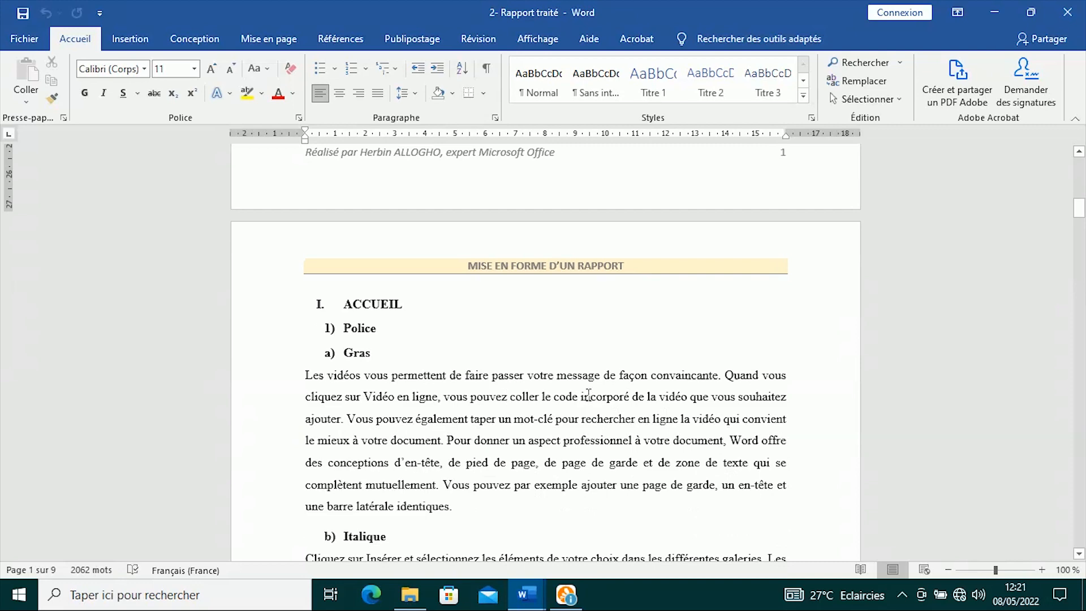
{"action": "scroll", "coordinate": [588, 394], "scroll_direction": "down", "scroll_amount": 3}
{"action": "scroll", "coordinate": [447, 362], "scroll_direction": "down", "scroll_amount": 18}
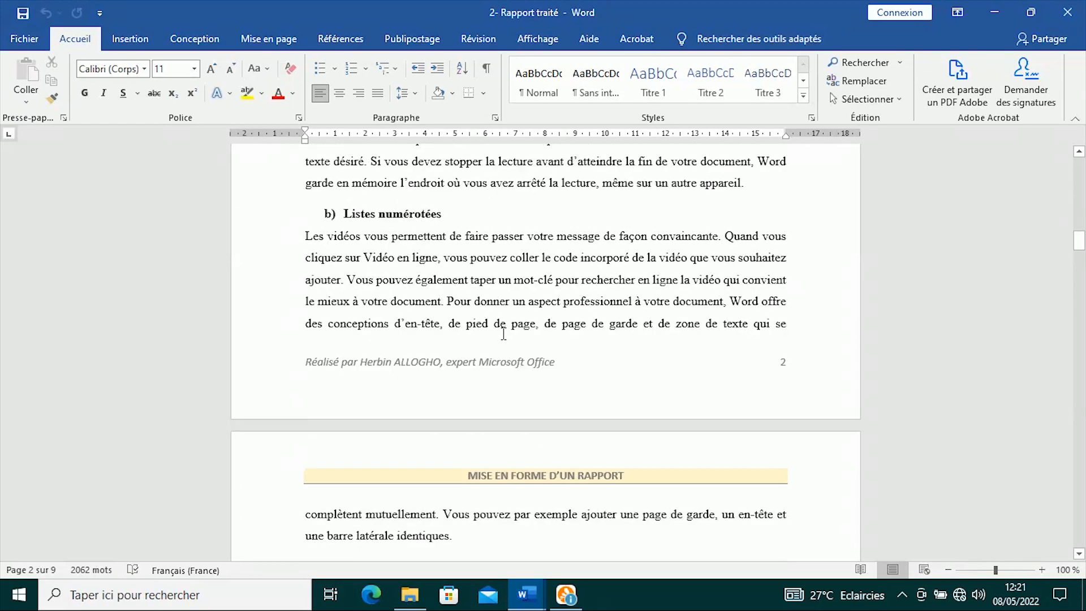
{"action": "scroll", "coordinate": [501, 336], "scroll_direction": "down", "scroll_amount": 15}
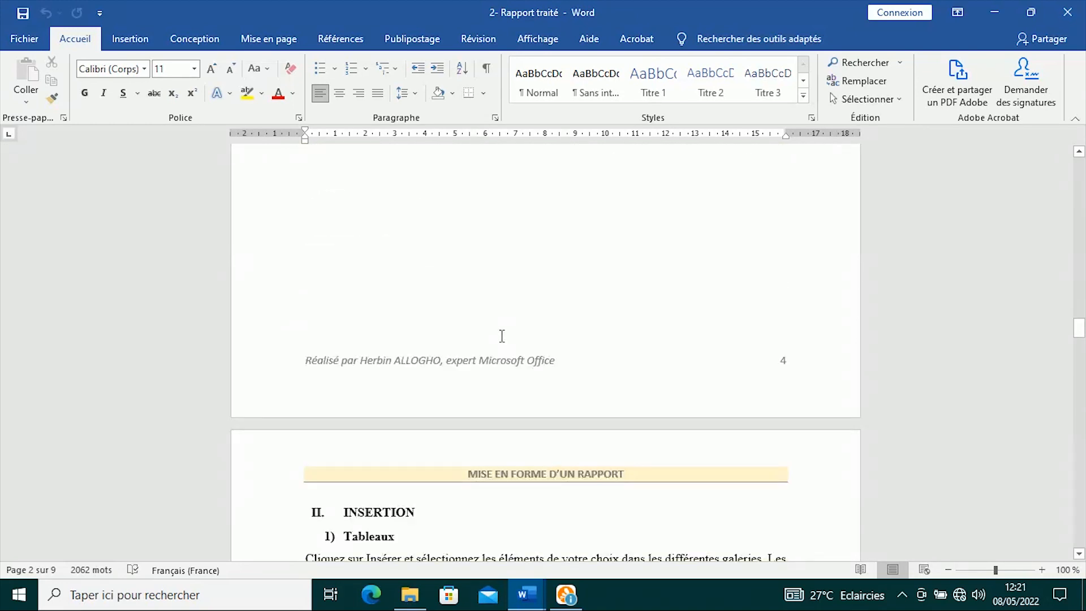
{"action": "scroll", "coordinate": [502, 336], "scroll_direction": "down", "scroll_amount": 4}
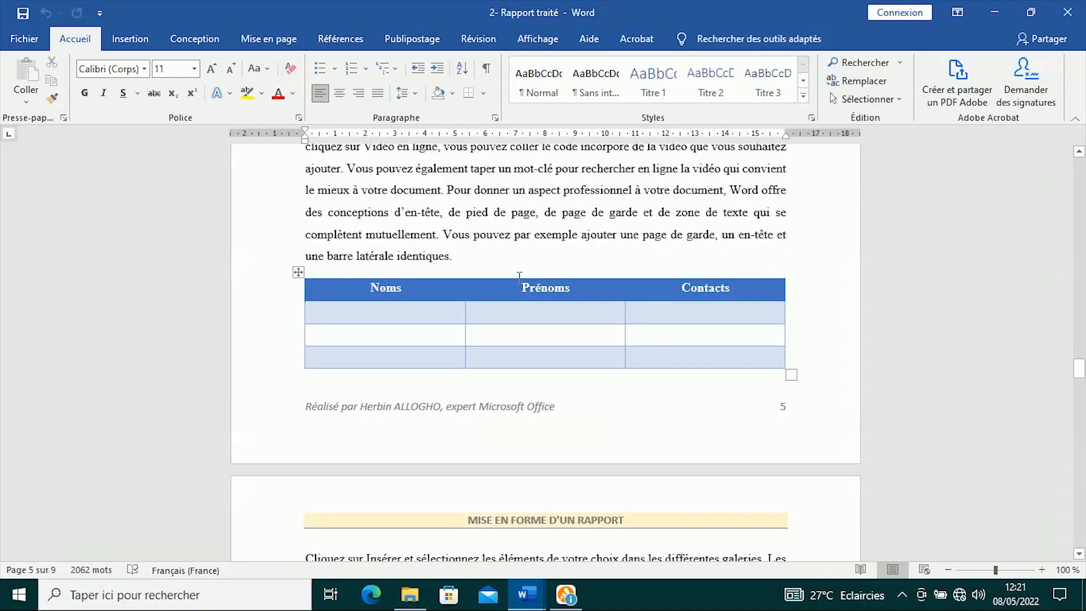
{"action": "scroll", "coordinate": [386, 426], "scroll_direction": "up", "scroll_amount": 8}
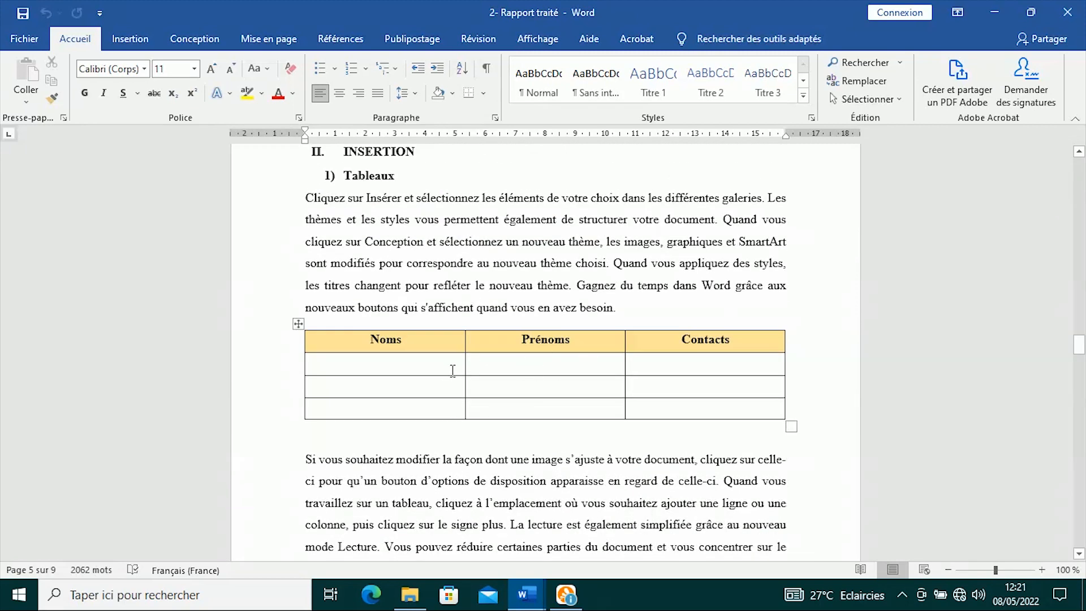
{"action": "scroll", "coordinate": [531, 359], "scroll_direction": "down", "scroll_amount": 15}
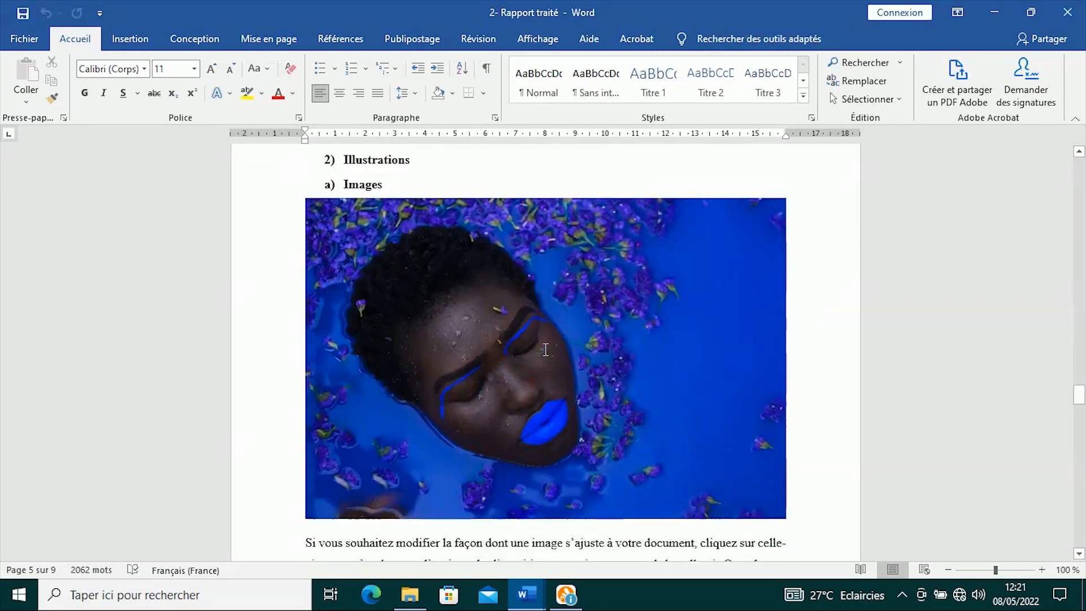
{"action": "scroll", "coordinate": [508, 355], "scroll_direction": "down", "scroll_amount": 15}
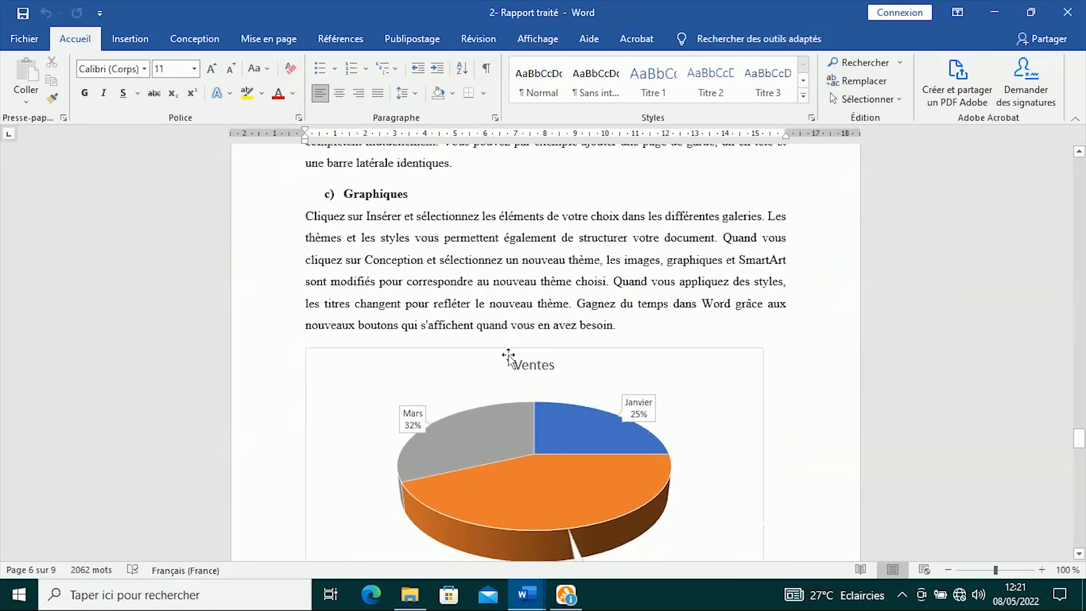
{"action": "scroll", "coordinate": [540, 311], "scroll_direction": "down", "scroll_amount": 15}
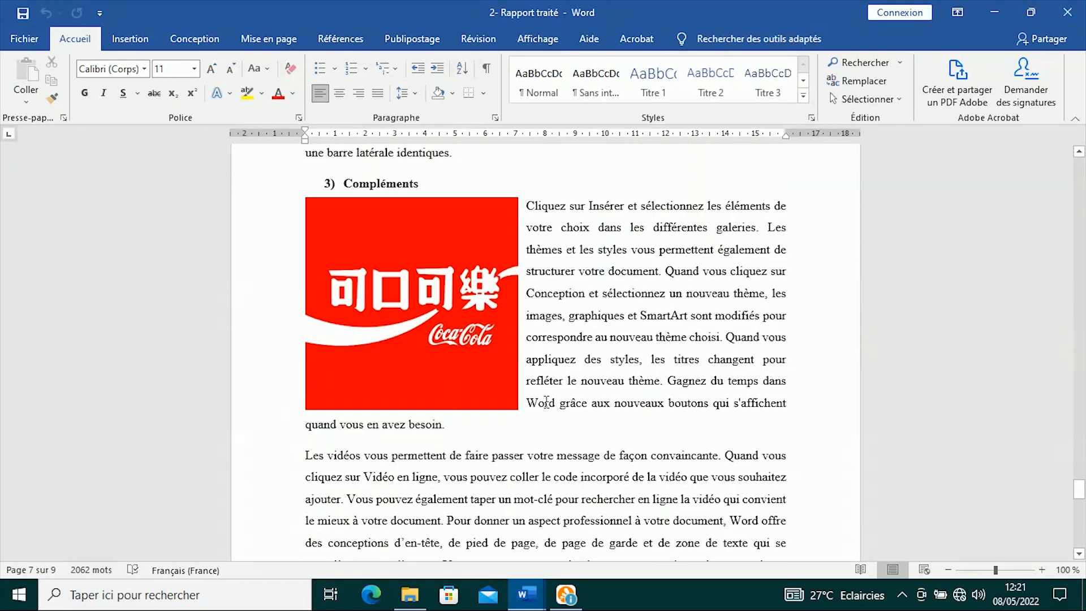
{"action": "scroll", "coordinate": [523, 342], "scroll_direction": "down", "scroll_amount": 10}
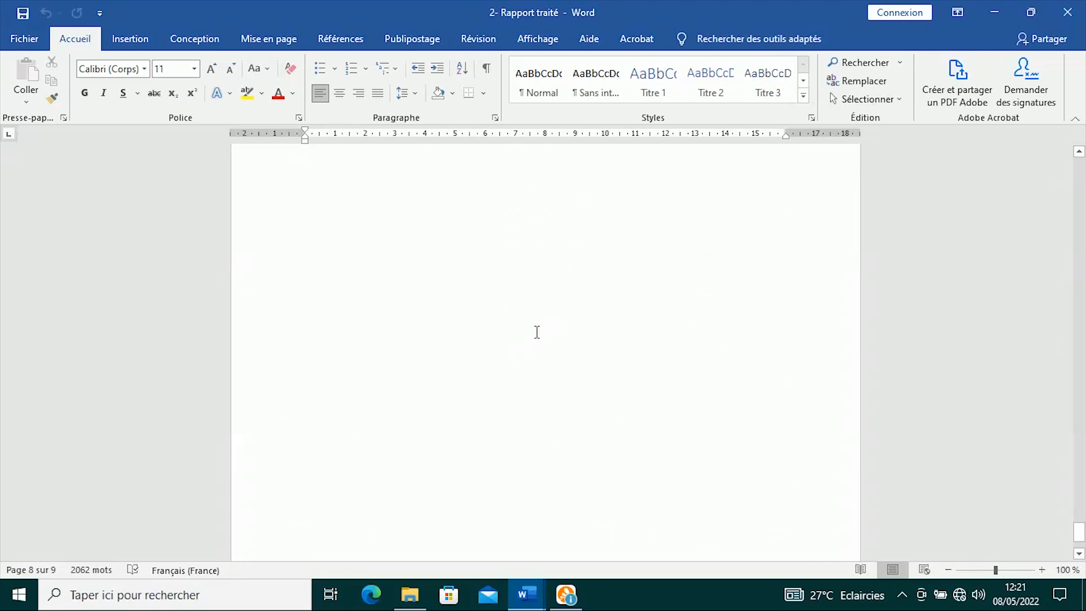
- Scroll back up the report, then switch to the File Explorer folder with both reports
{"action": "scroll", "coordinate": [536, 332], "scroll_direction": "up", "scroll_amount": 20}
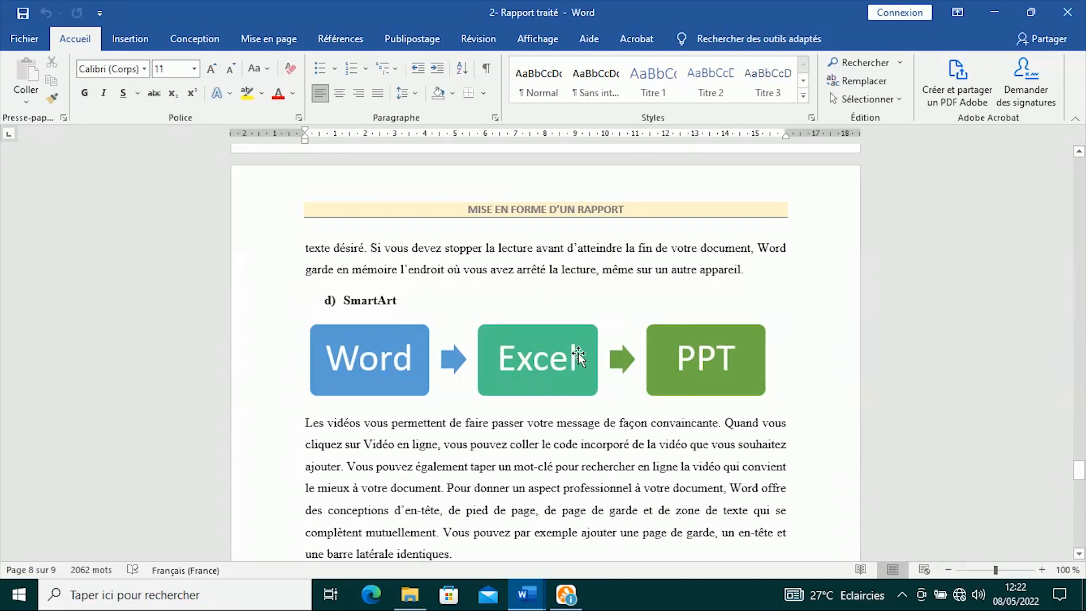
{"action": "scroll", "coordinate": [576, 334], "scroll_direction": "up", "scroll_amount": 8}
{"action": "scroll", "coordinate": [567, 321], "scroll_direction": "up", "scroll_amount": 20}
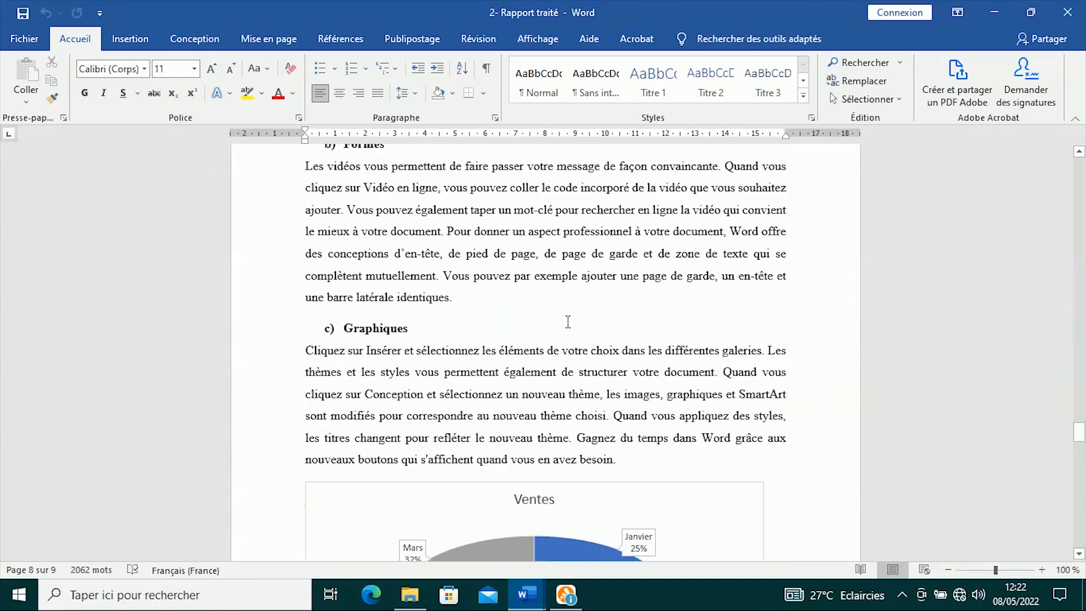
{"action": "scroll", "coordinate": [568, 322], "scroll_direction": "up", "scroll_amount": 5}
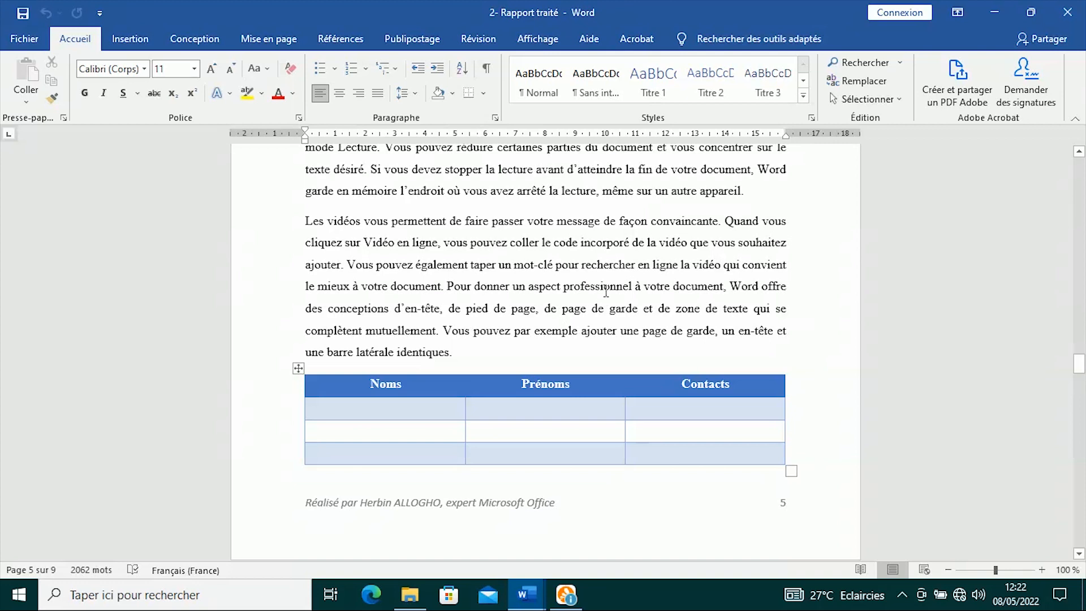
{"action": "scroll", "coordinate": [605, 288], "scroll_direction": "up", "scroll_amount": 8}
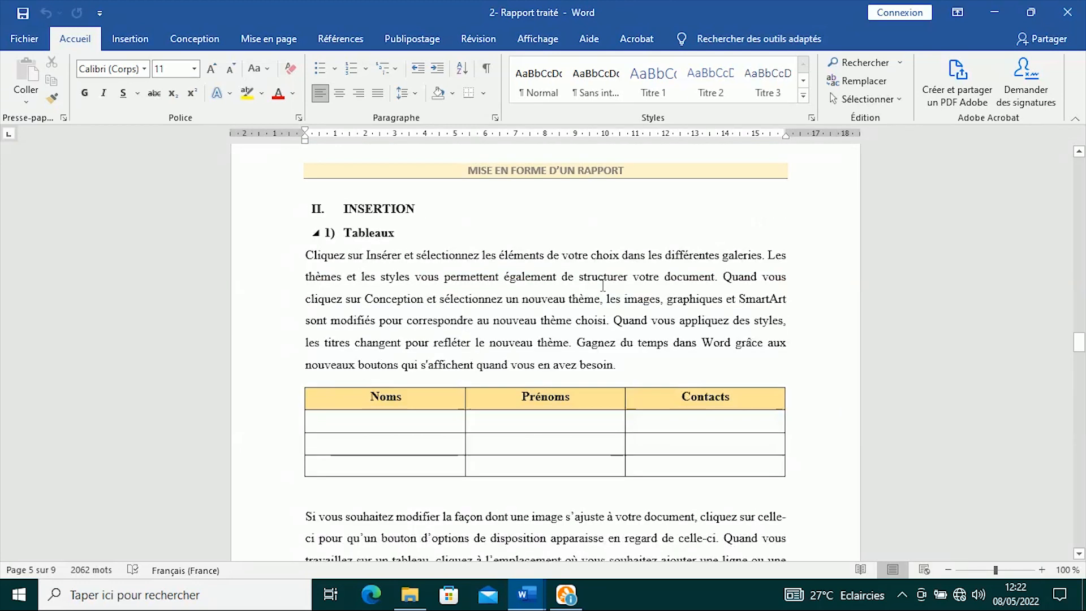
{"action": "left_click", "coordinate": [409, 593]}
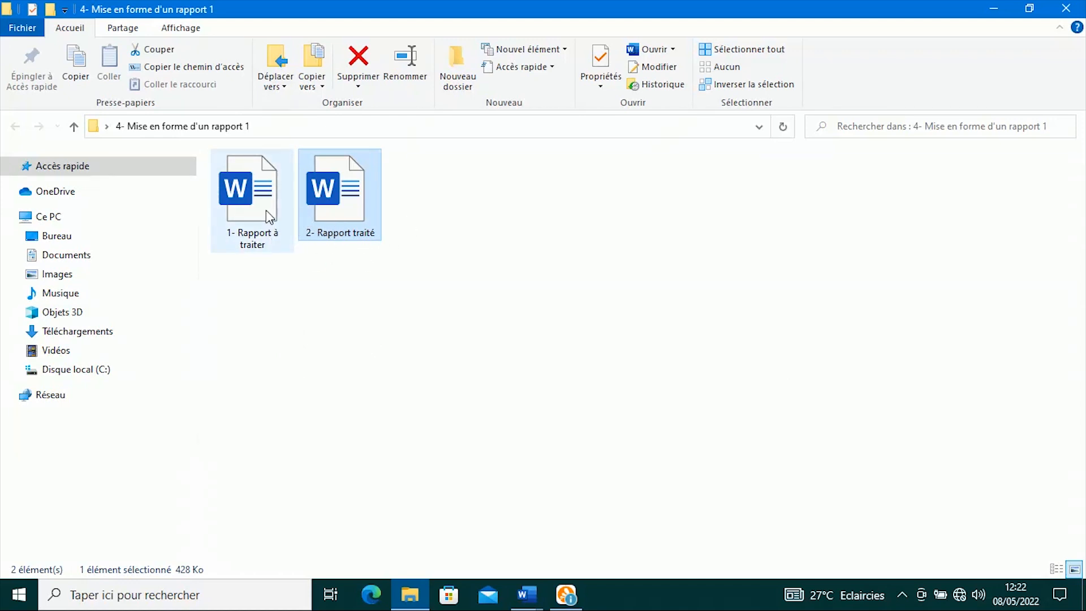
- Switch between the open Word reports, bringing 1- Rapport à traiter forward
{"action": "left_click", "coordinate": [537, 597]}
{"action": "left_click", "coordinate": [610, 511]}
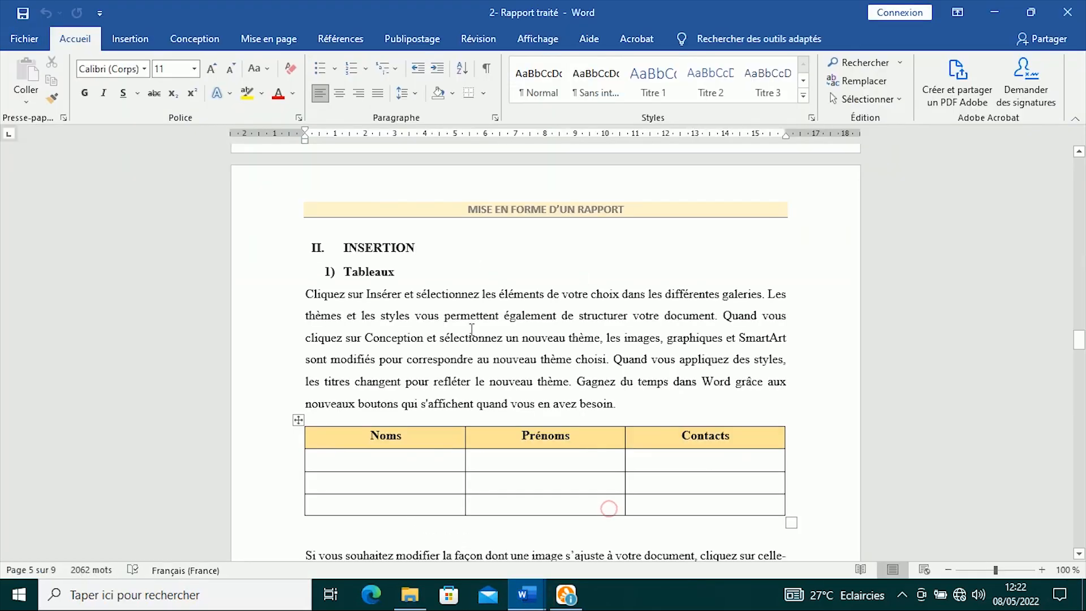
{"action": "scroll", "coordinate": [573, 318], "scroll_direction": "down", "scroll_amount": 5}
{"action": "left_click", "coordinate": [526, 595]}
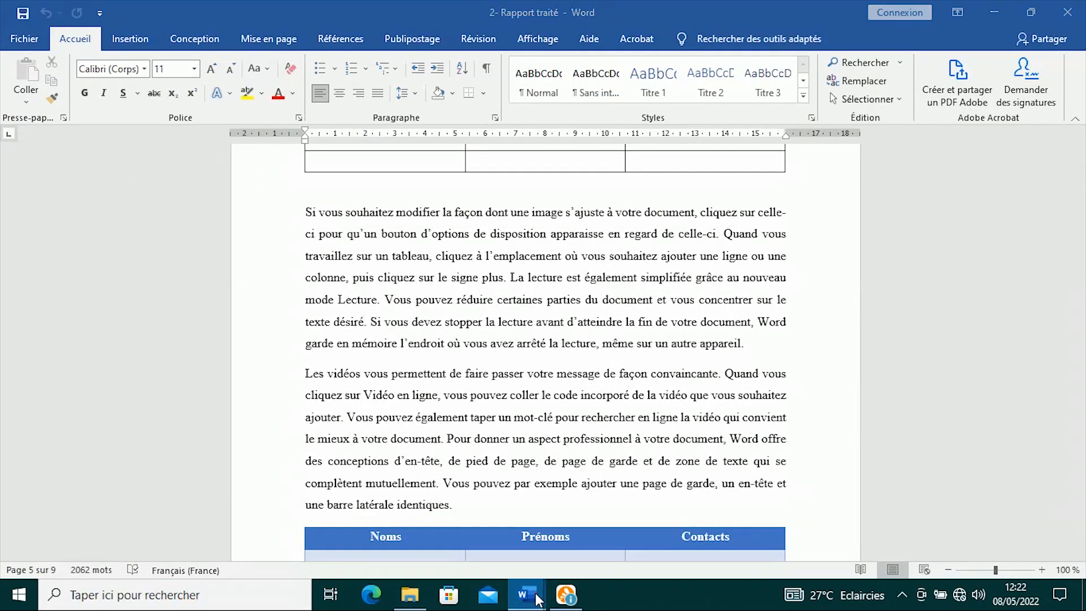
{"action": "left_click", "coordinate": [487, 514]}
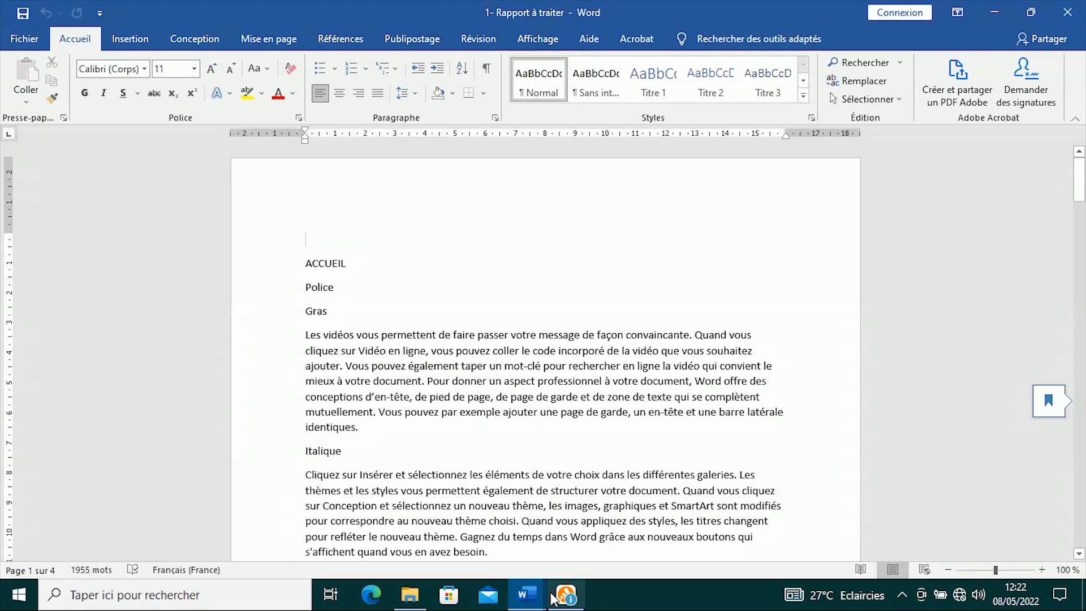
- Return to 2- Rapport traité and scroll up to its table of contents
{"action": "left_click", "coordinate": [526, 593]}
{"action": "left_click", "coordinate": [581, 504]}
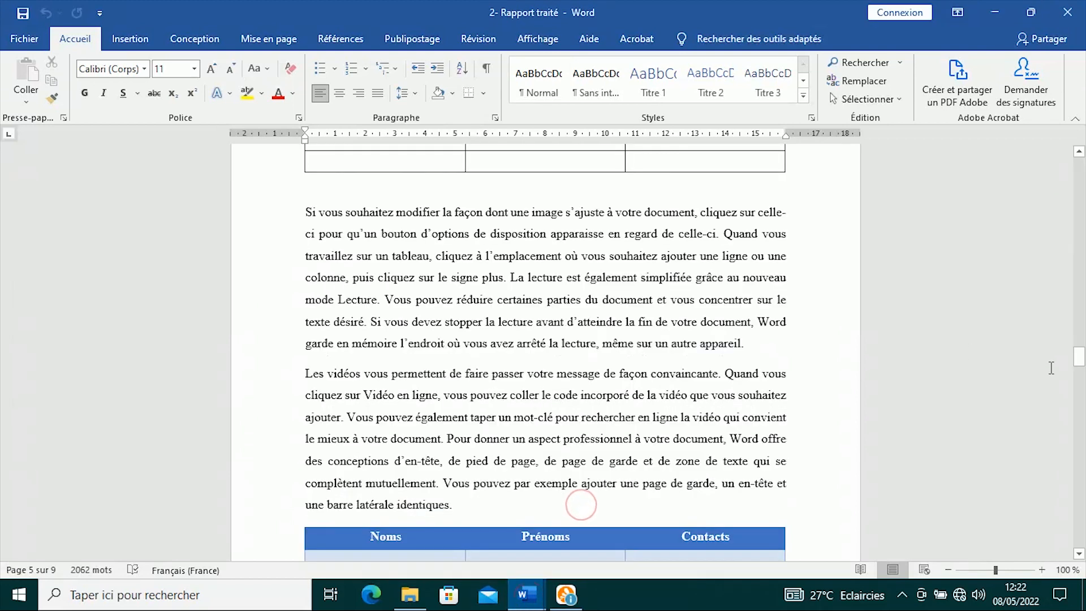
{"action": "left_click_drag", "start_coordinate": [1079, 357], "coordinate": [1079, 166]}
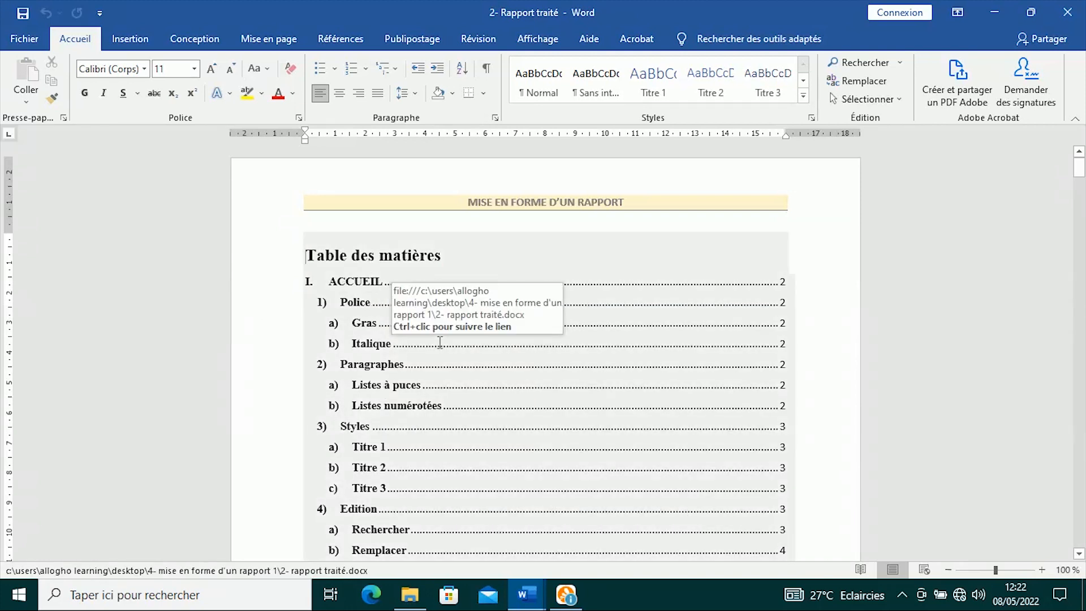
{"action": "scroll", "coordinate": [440, 342], "scroll_direction": "down", "scroll_amount": 5}
{"action": "scroll", "coordinate": [439, 342], "scroll_direction": "up", "scroll_amount": 5}
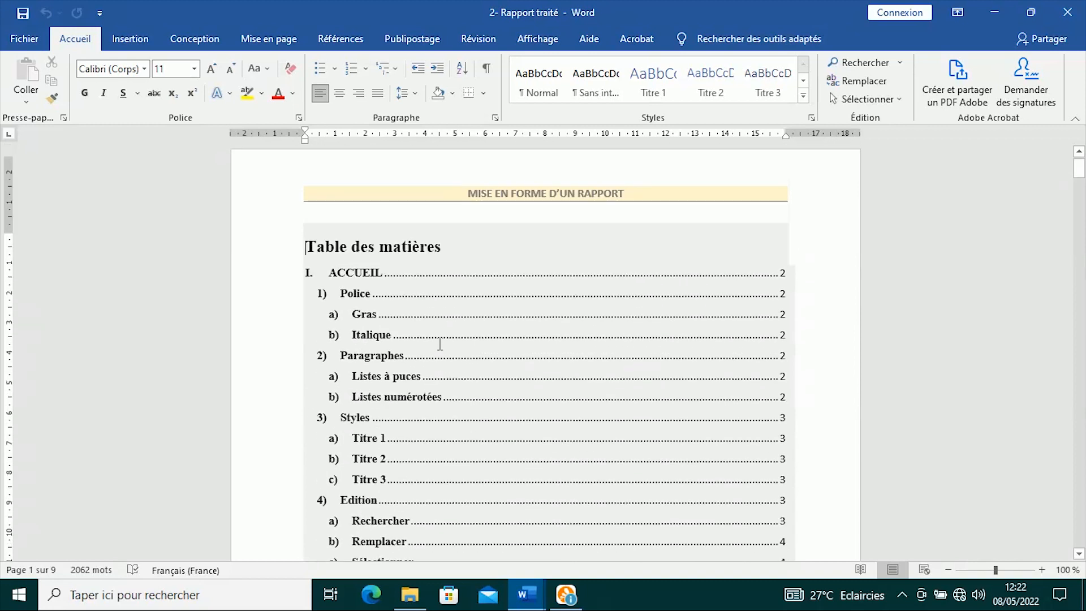
{"action": "scroll", "coordinate": [399, 292], "scroll_direction": "down", "scroll_amount": 6}
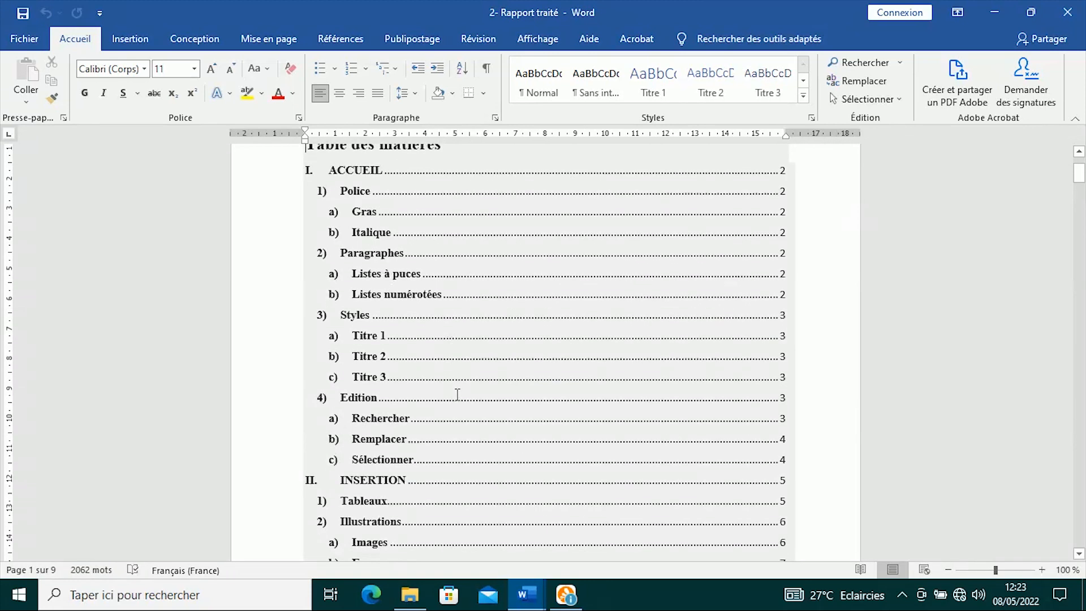
{"action": "scroll", "coordinate": [482, 357], "scroll_direction": "up", "scroll_amount": 6}
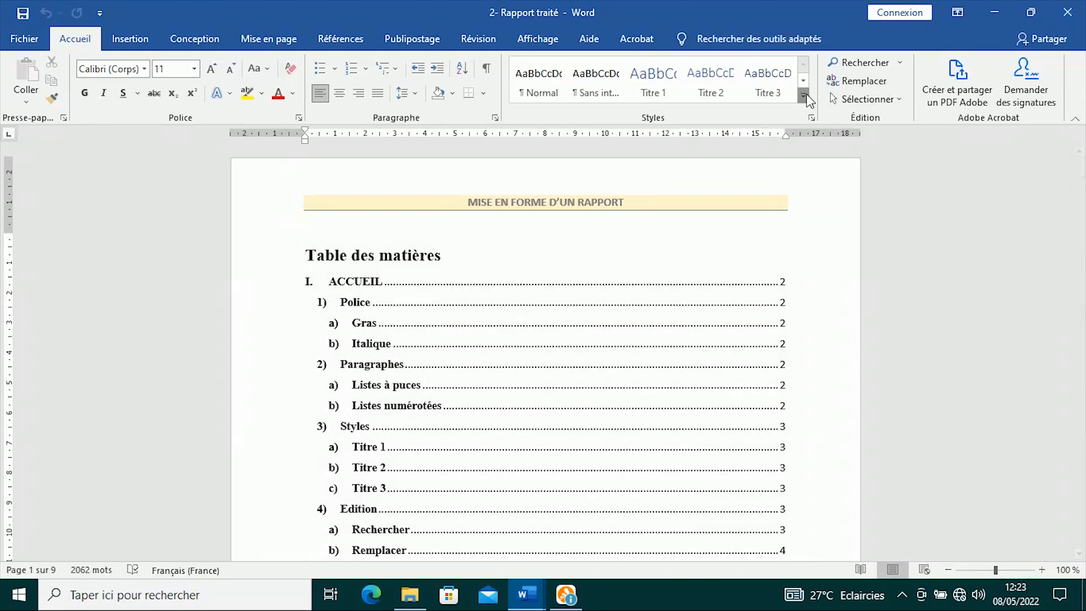
{"action": "left_click", "coordinate": [803, 97]}
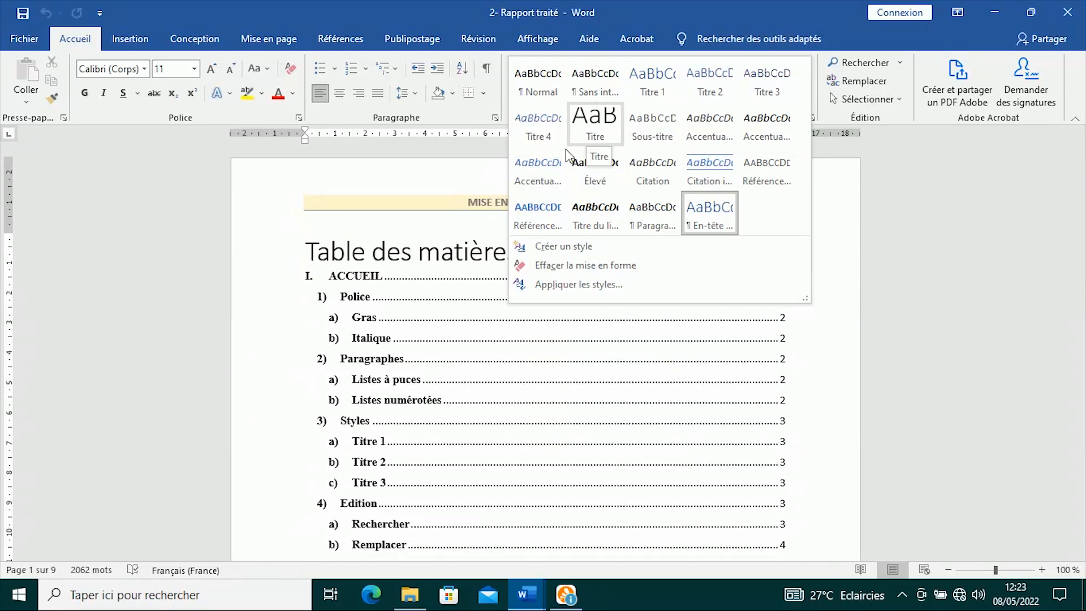
{"action": "left_click", "coordinate": [445, 345]}
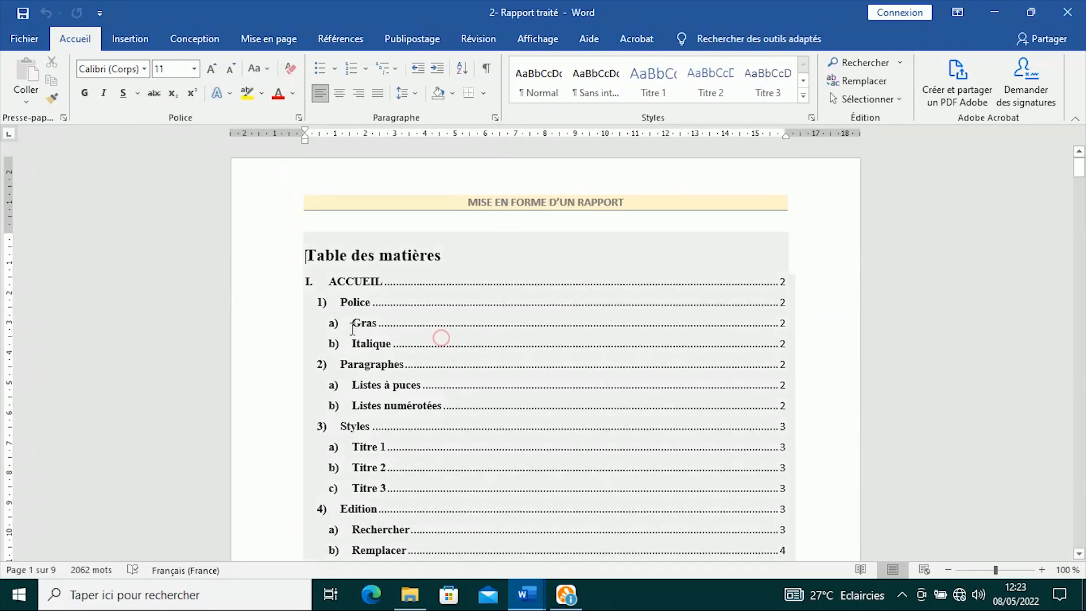
{"action": "scroll", "coordinate": [353, 328], "scroll_direction": "down", "scroll_amount": 3}
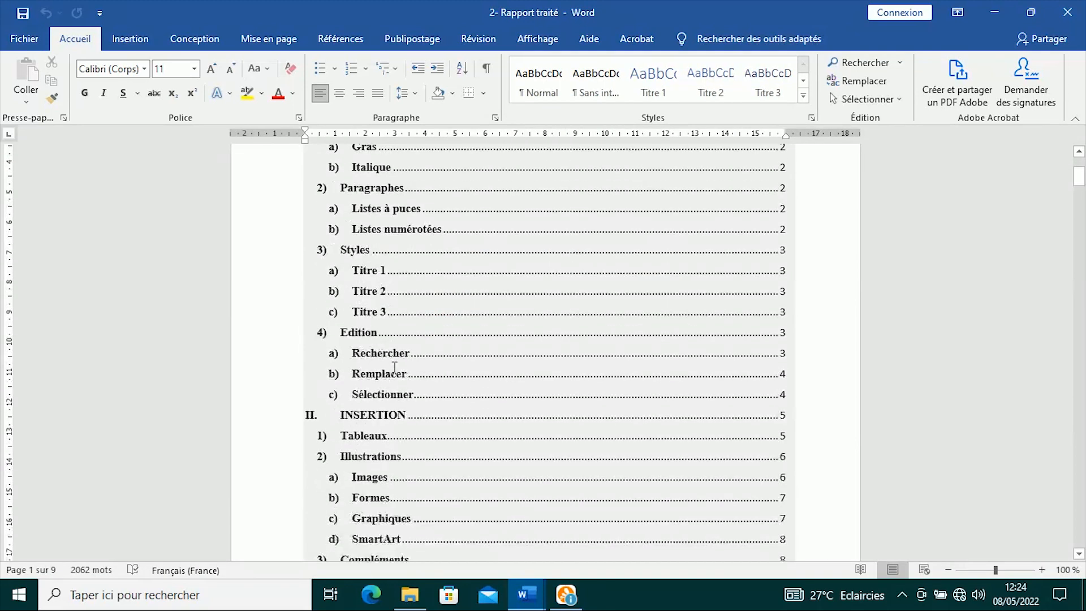
{"action": "mouse_move", "coordinate": [531, 604]}
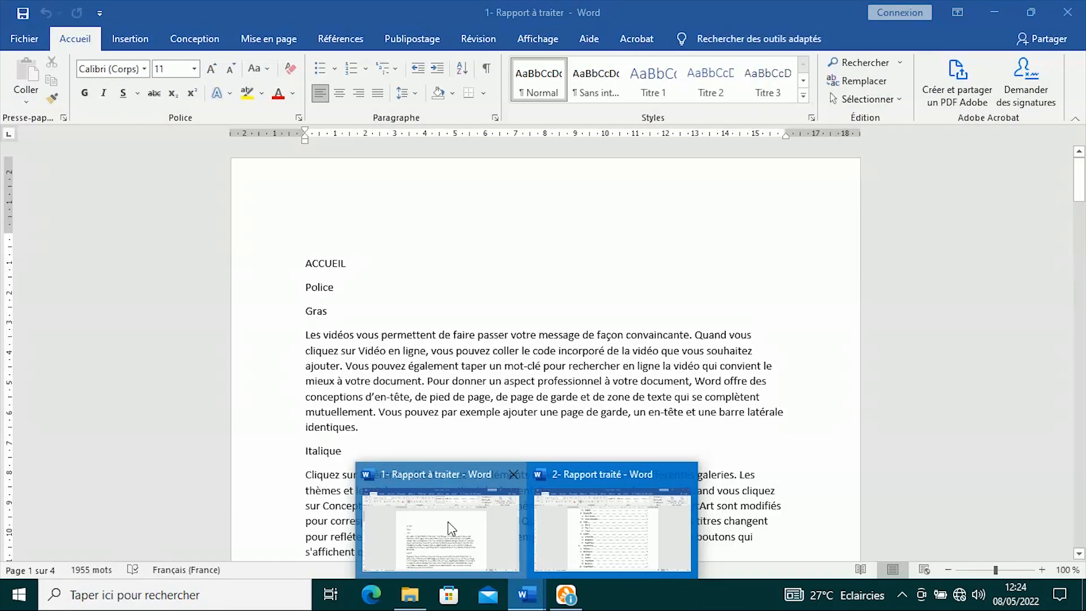
- In 1- Rapport à traiter, apply the Titre 1 style to ACCUEIL
{"action": "left_click", "coordinate": [451, 529]}
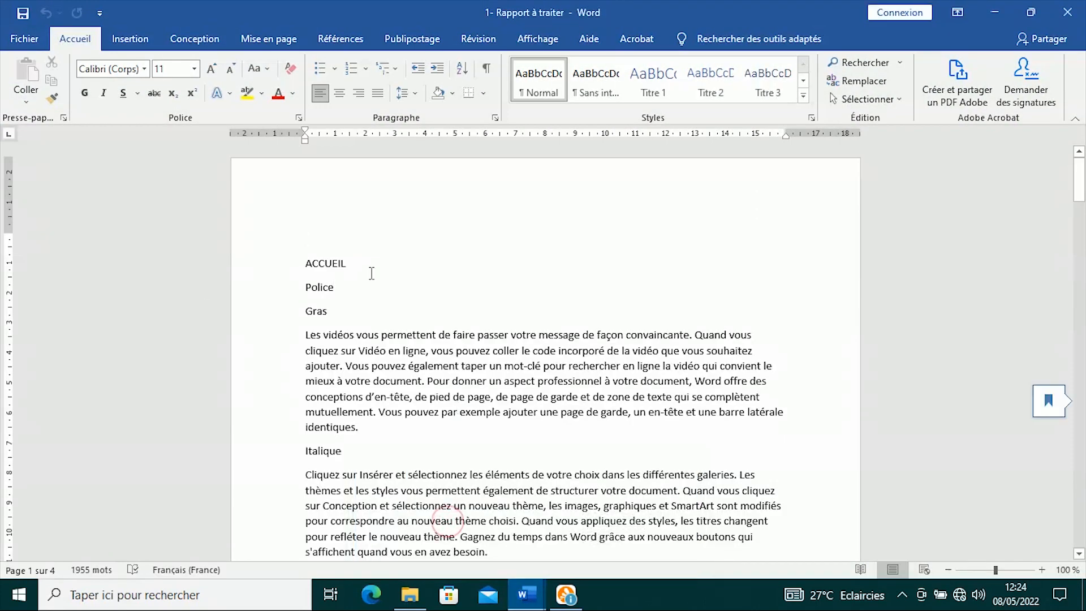
{"action": "left_click_drag", "start_coordinate": [358, 265], "coordinate": [304, 265]}
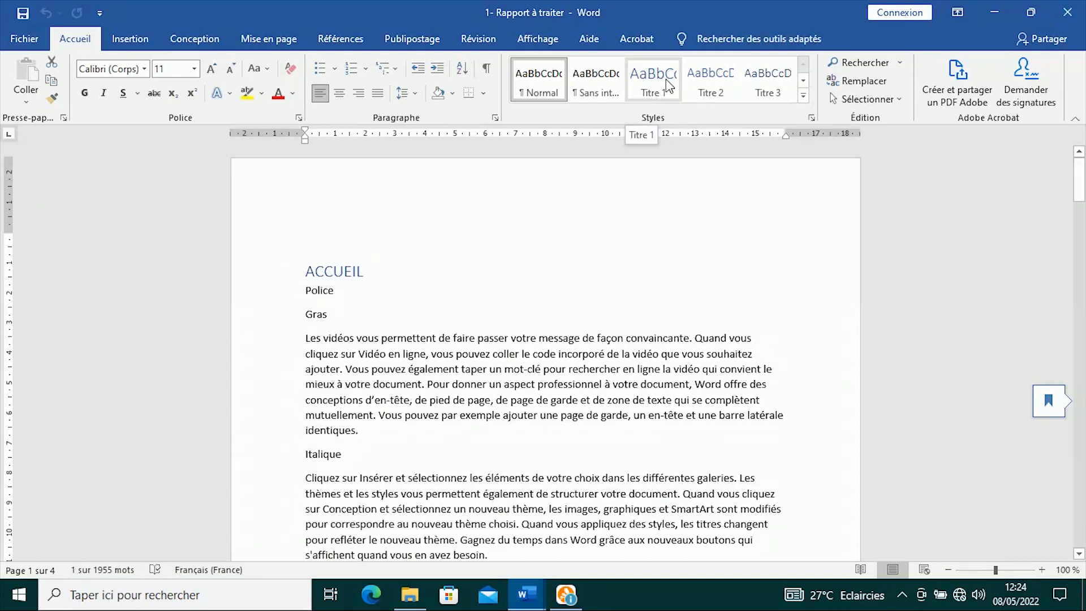
{"action": "left_click", "coordinate": [651, 88]}
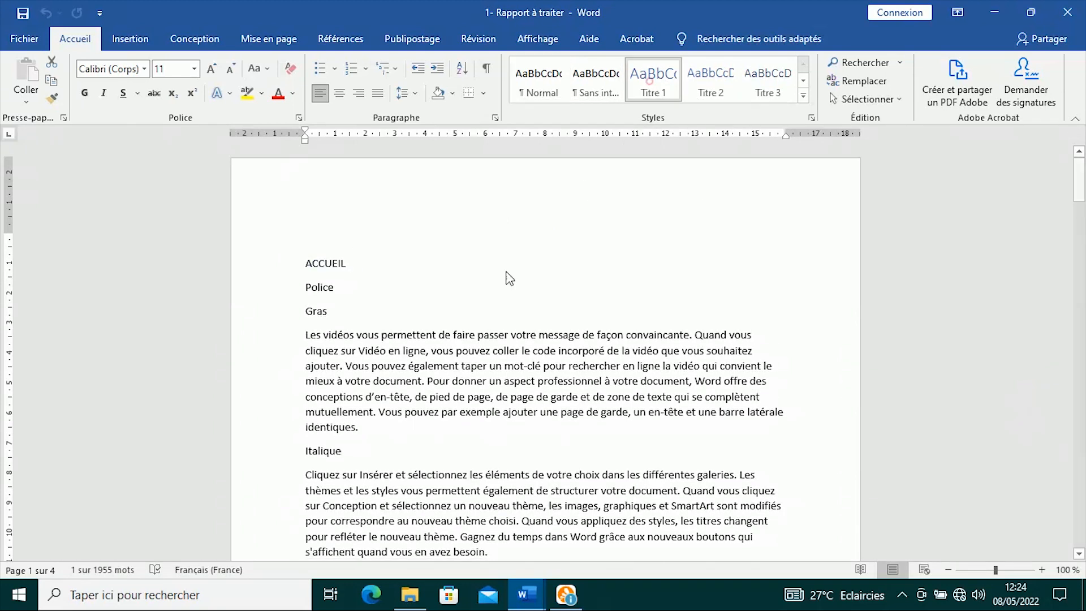
- Number ACCUEIL with the I. II. III. format, then switch to the finished Rapport traité
{"action": "left_click", "coordinate": [365, 68]}
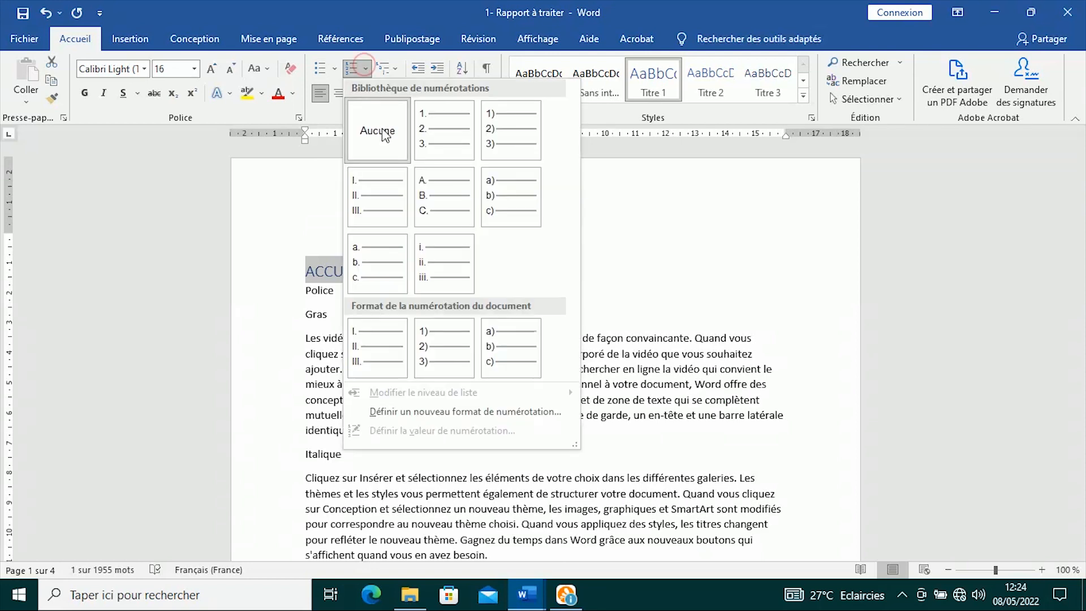
{"action": "left_click", "coordinate": [378, 197]}
{"action": "mouse_move", "coordinate": [540, 582]}
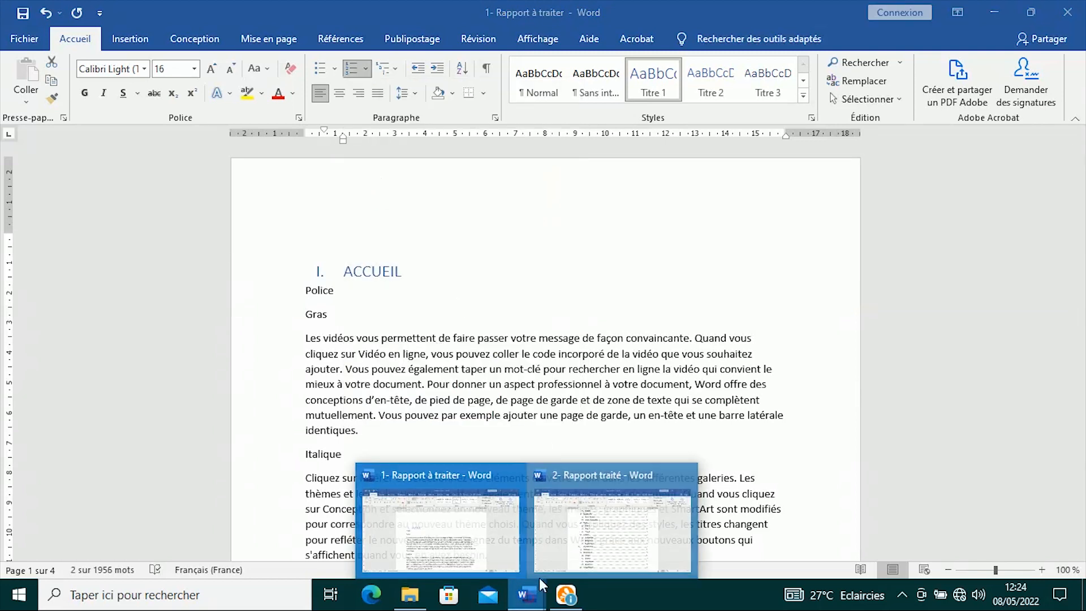
{"action": "left_click", "coordinate": [613, 532]}
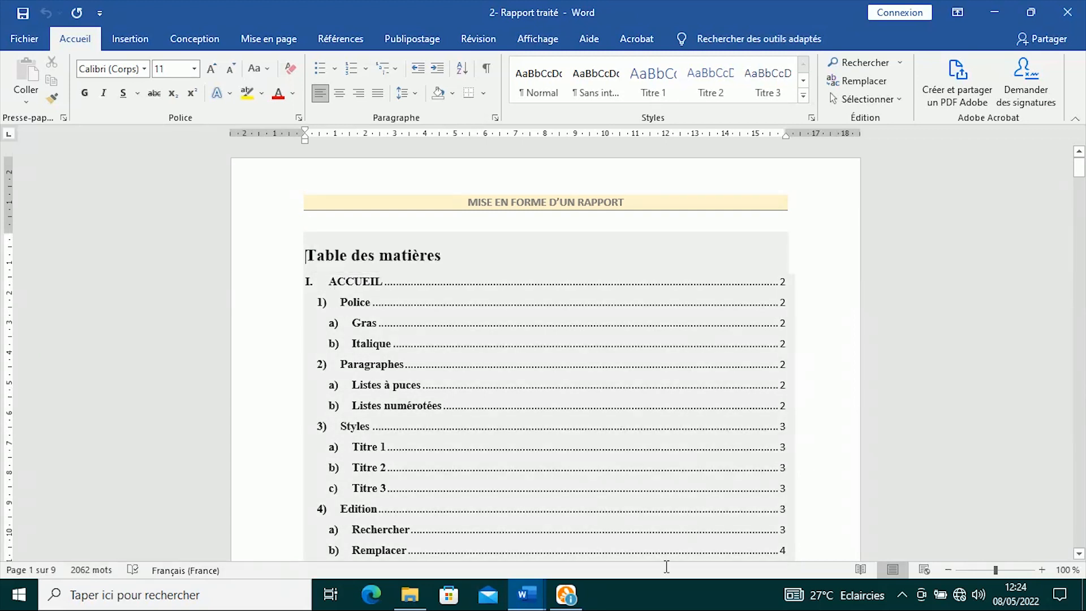
- In 1- Rapport à traiter, style INSERTION as Titre 1 and number it II
{"action": "left_click", "coordinate": [539, 596]}
{"action": "left_click", "coordinate": [450, 532]}
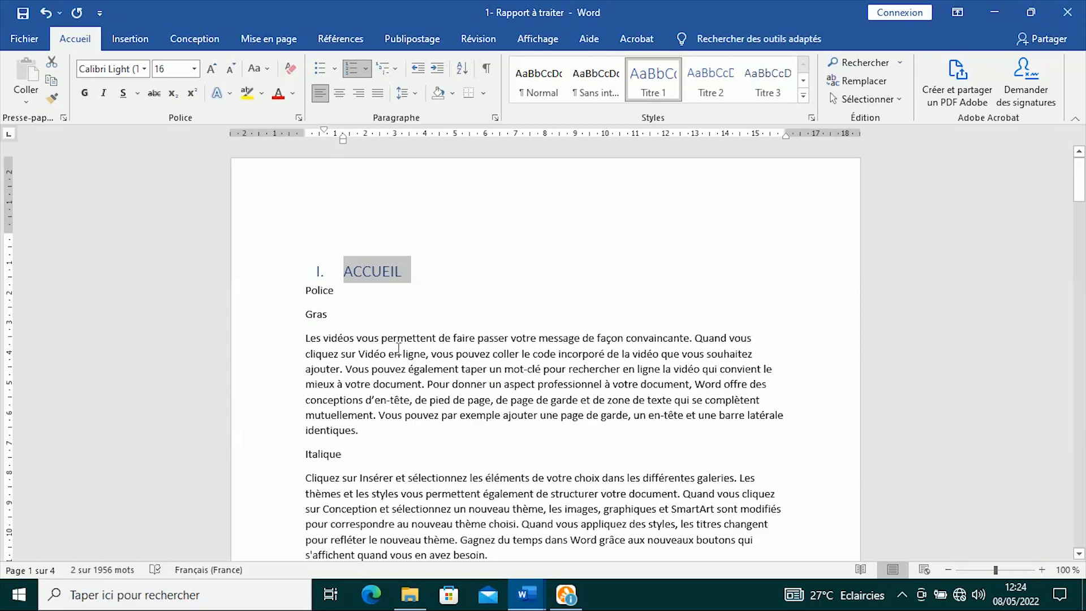
{"action": "scroll", "coordinate": [439, 385], "scroll_direction": "down", "scroll_amount": 20}
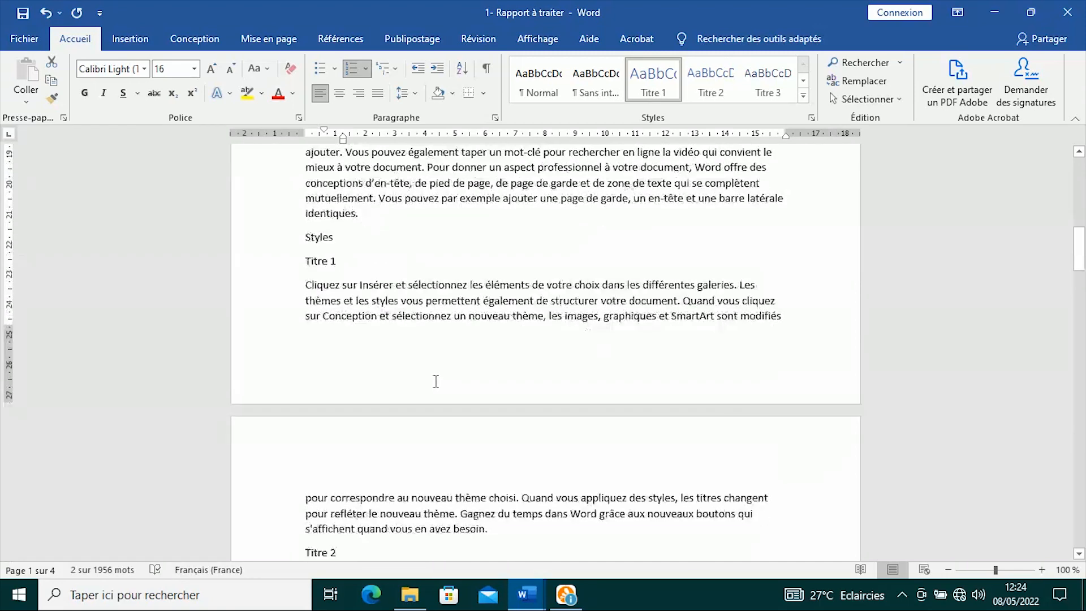
{"action": "scroll", "coordinate": [435, 379], "scroll_direction": "down", "scroll_amount": 10}
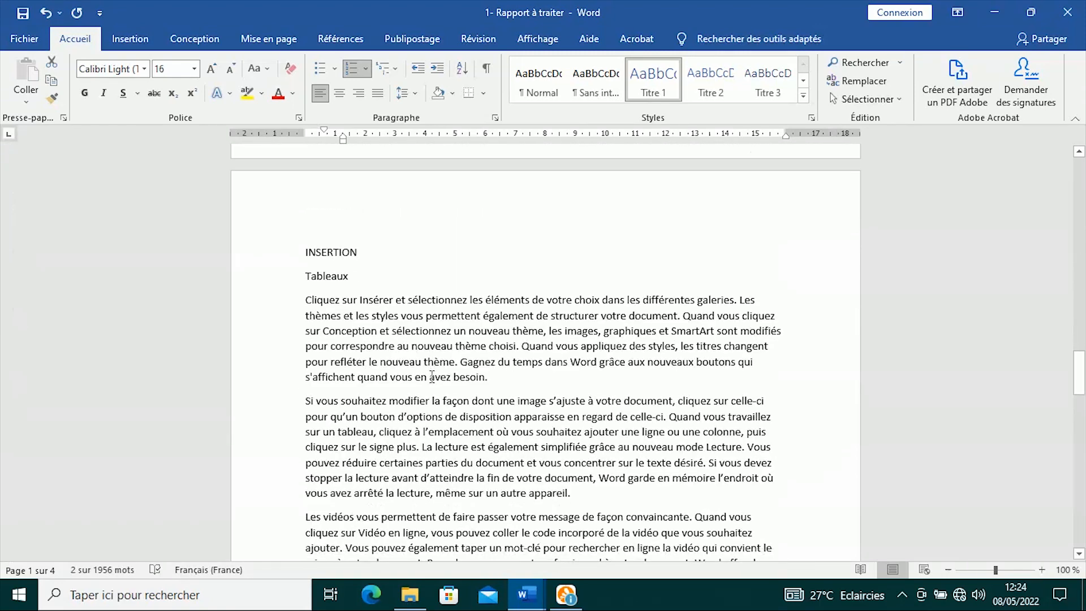
{"action": "left_click_drag", "start_coordinate": [373, 249], "coordinate": [305, 252]}
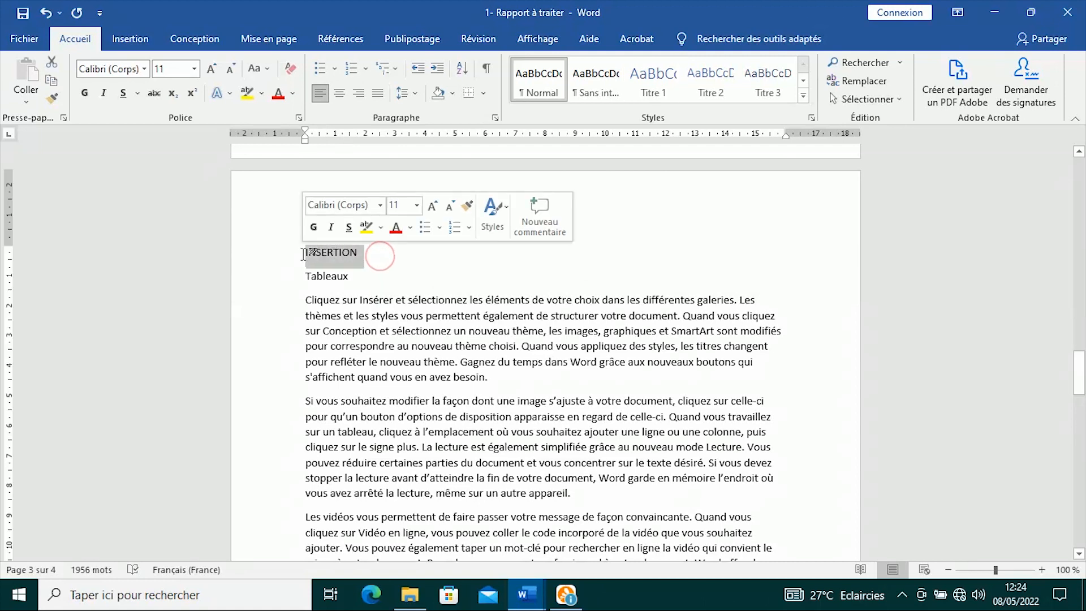
{"action": "left_click", "coordinate": [653, 79]}
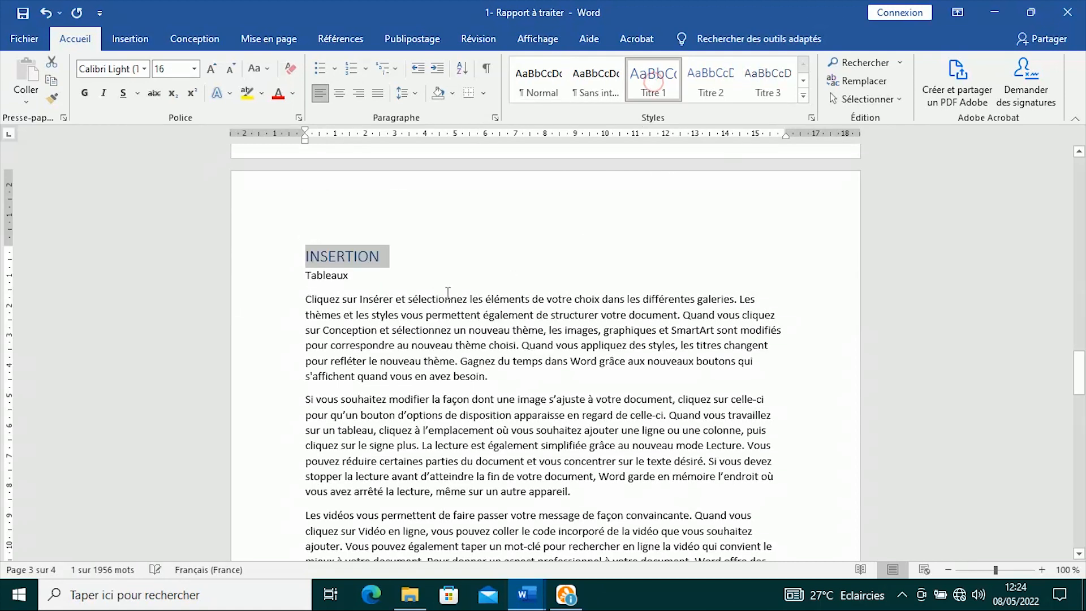
{"action": "left_click", "coordinate": [351, 70]}
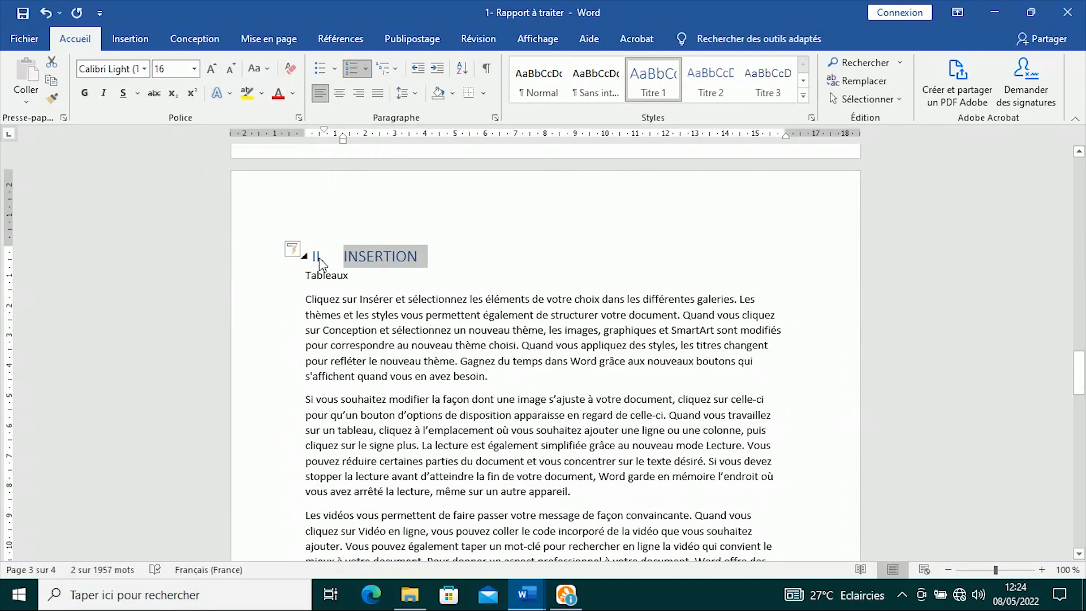
{"action": "left_click", "coordinate": [436, 257]}
{"action": "scroll", "coordinate": [415, 390], "scroll_direction": "up", "scroll_amount": 15}
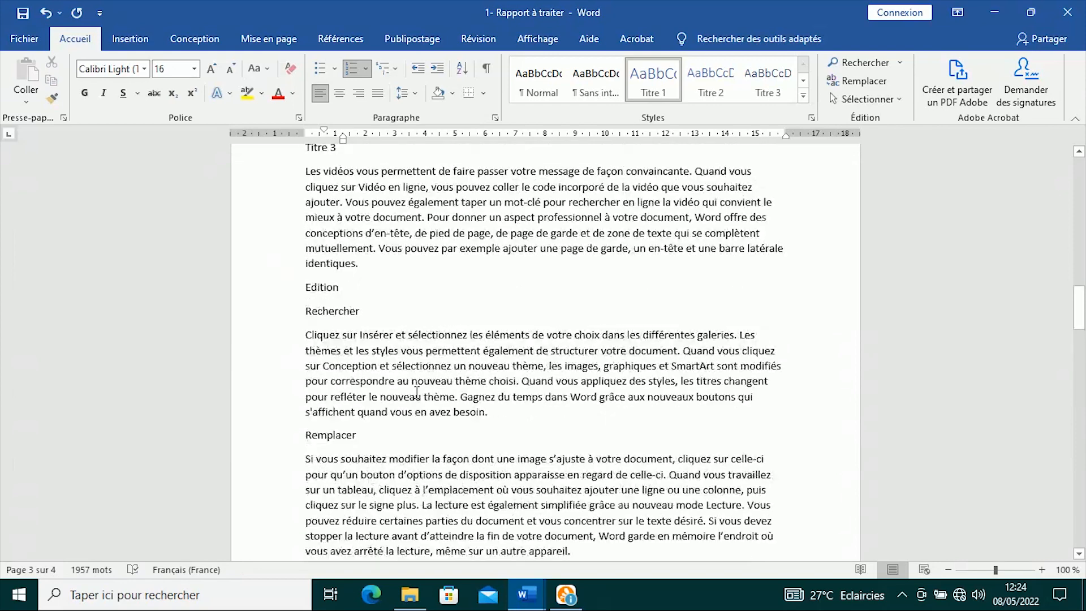
{"action": "scroll", "coordinate": [417, 392], "scroll_direction": "up", "scroll_amount": 15}
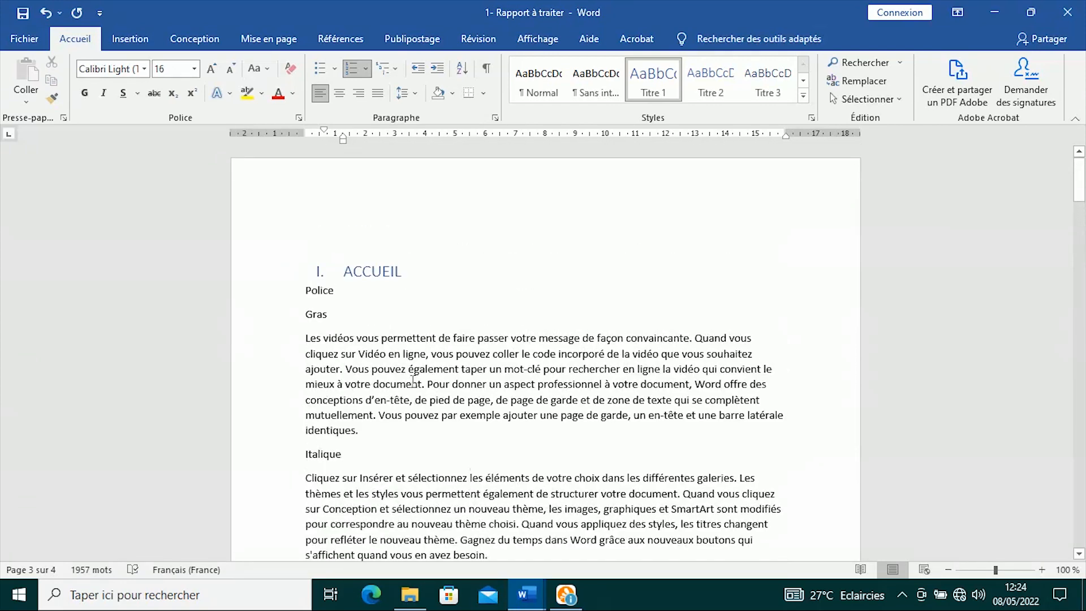
- Make Police and Paragraphes Titre 2 headings numbered 1) and 2)
{"action": "double_click", "coordinate": [315, 291]}
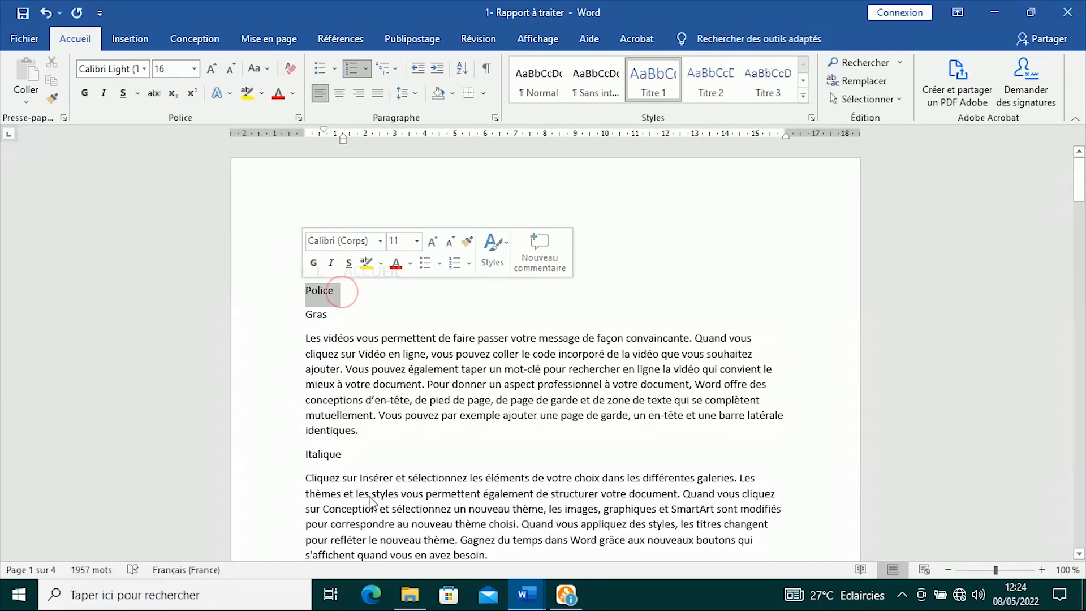
{"action": "left_click", "coordinate": [706, 85]}
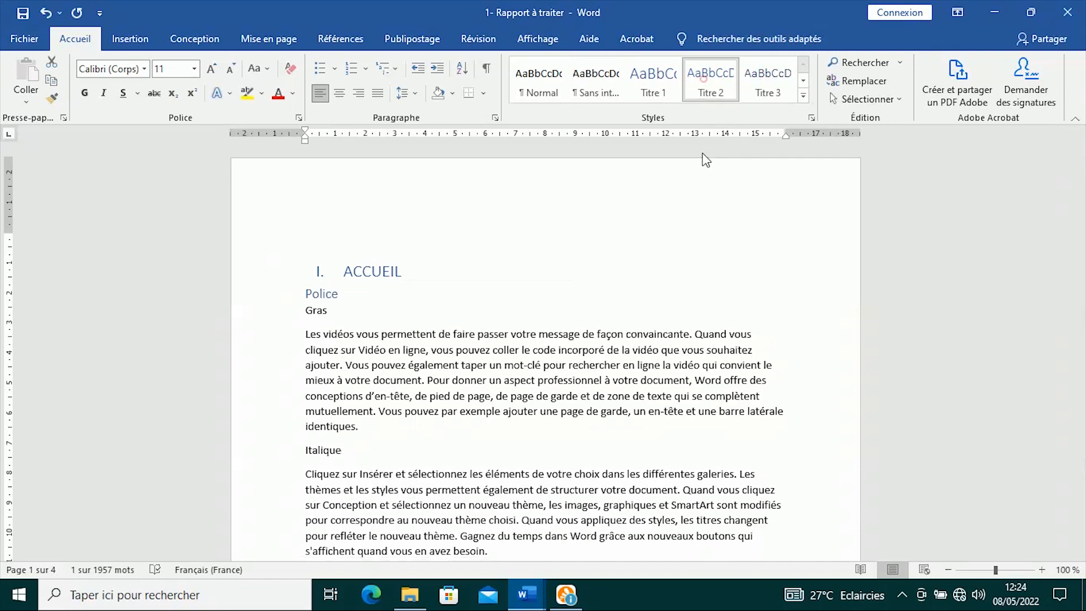
{"action": "left_click", "coordinate": [365, 68]}
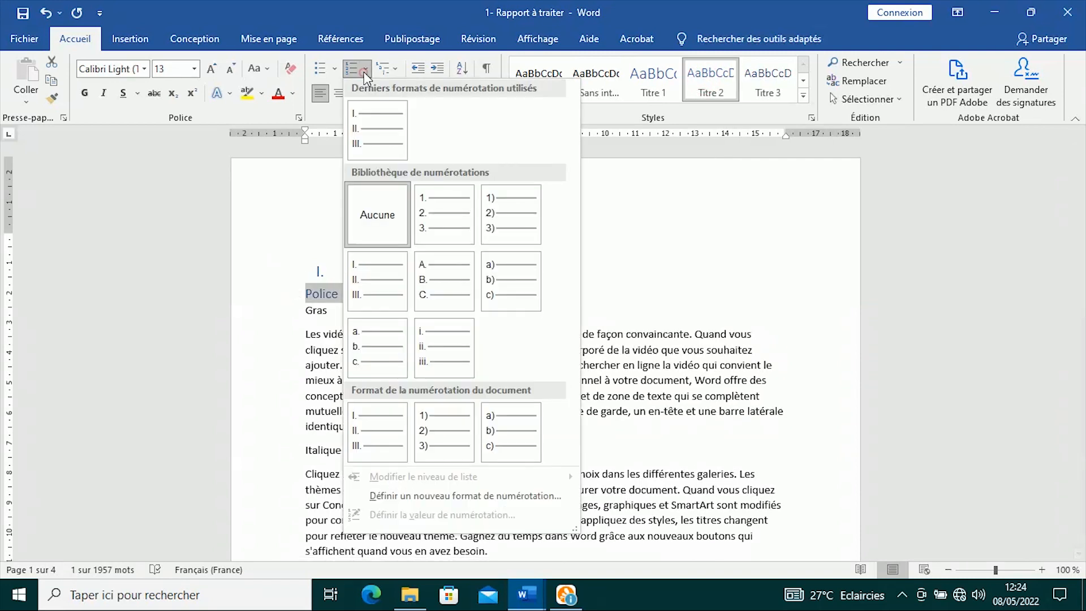
{"action": "left_click", "coordinate": [507, 205]}
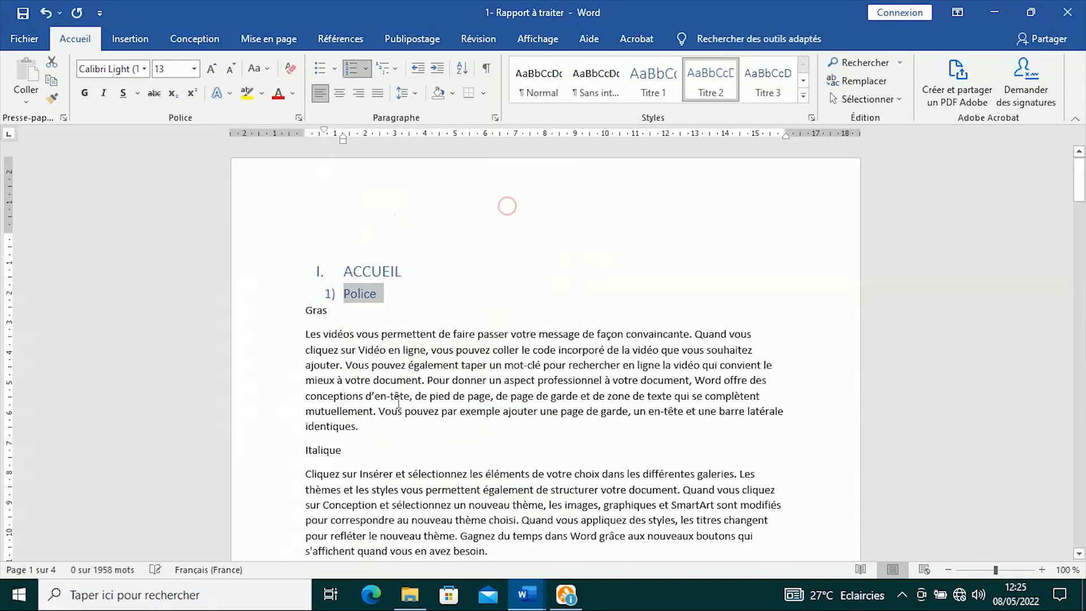
{"action": "scroll", "coordinate": [400, 395], "scroll_direction": "down", "scroll_amount": 5}
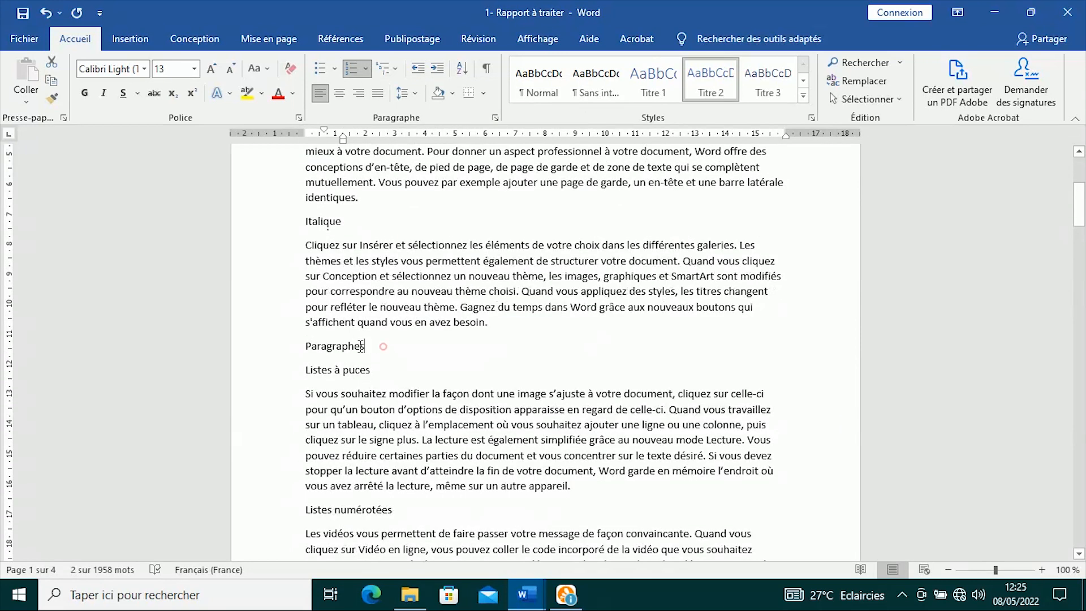
{"action": "triple_click", "coordinate": [360, 346]}
{"action": "left_click", "coordinate": [711, 79]}
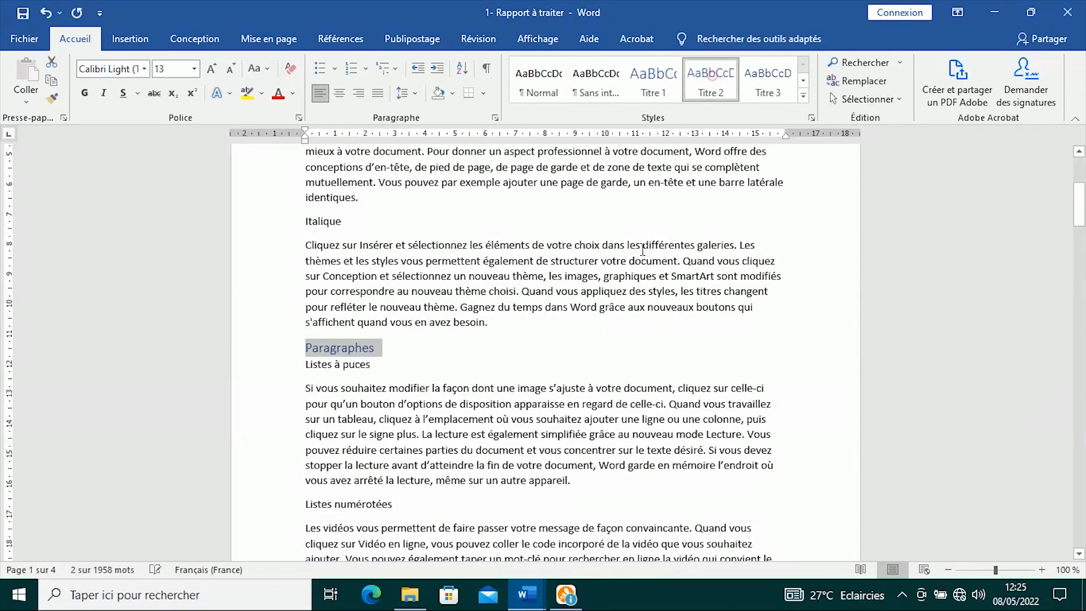
{"action": "left_click", "coordinate": [352, 71]}
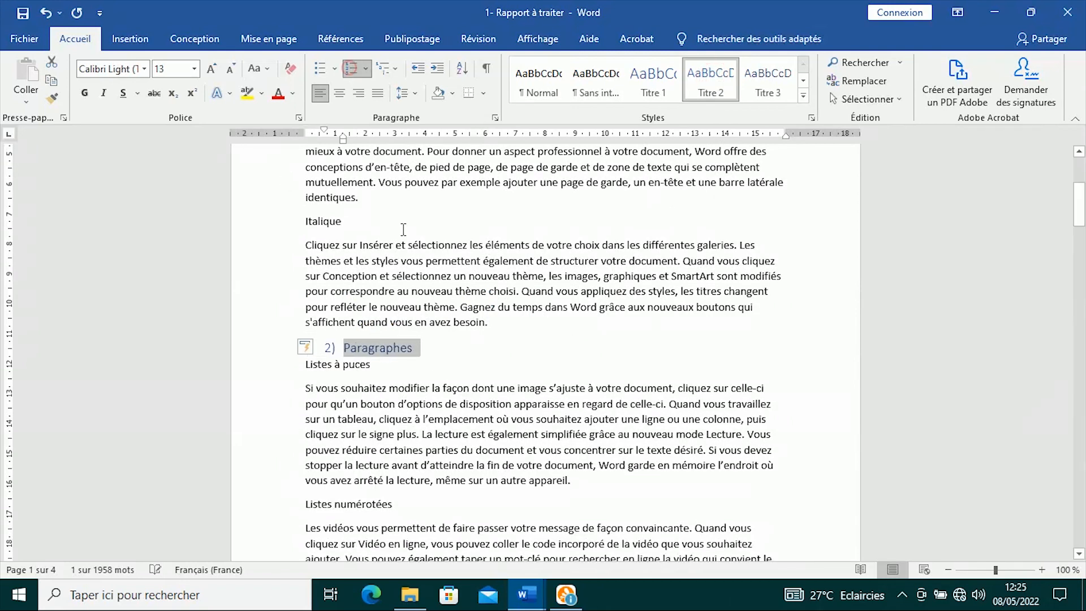
{"action": "scroll", "coordinate": [461, 387], "scroll_direction": "down", "scroll_amount": 5}
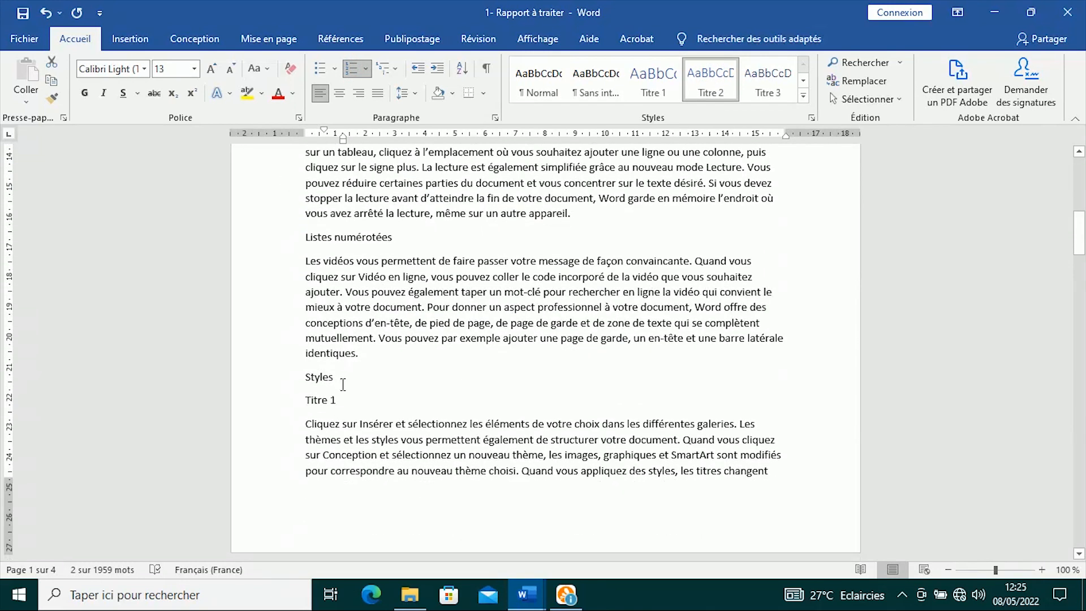
- Make Styles and Edition Titre 2 headings numbered 3) and 4)
{"action": "double_click", "coordinate": [337, 377]}
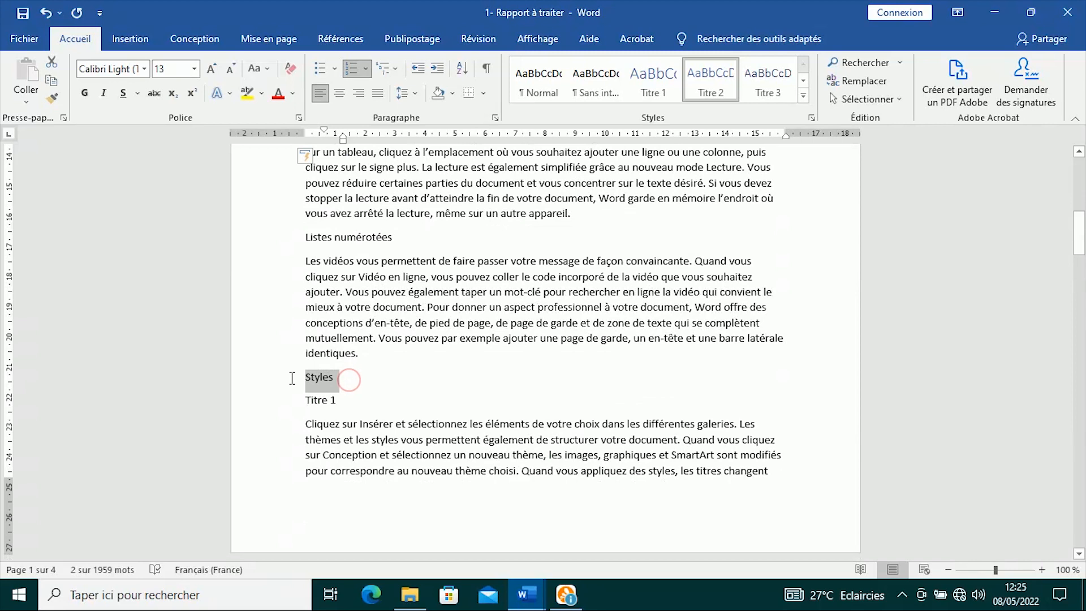
{"action": "left_click", "coordinate": [711, 79]}
{"action": "left_click", "coordinate": [351, 69]}
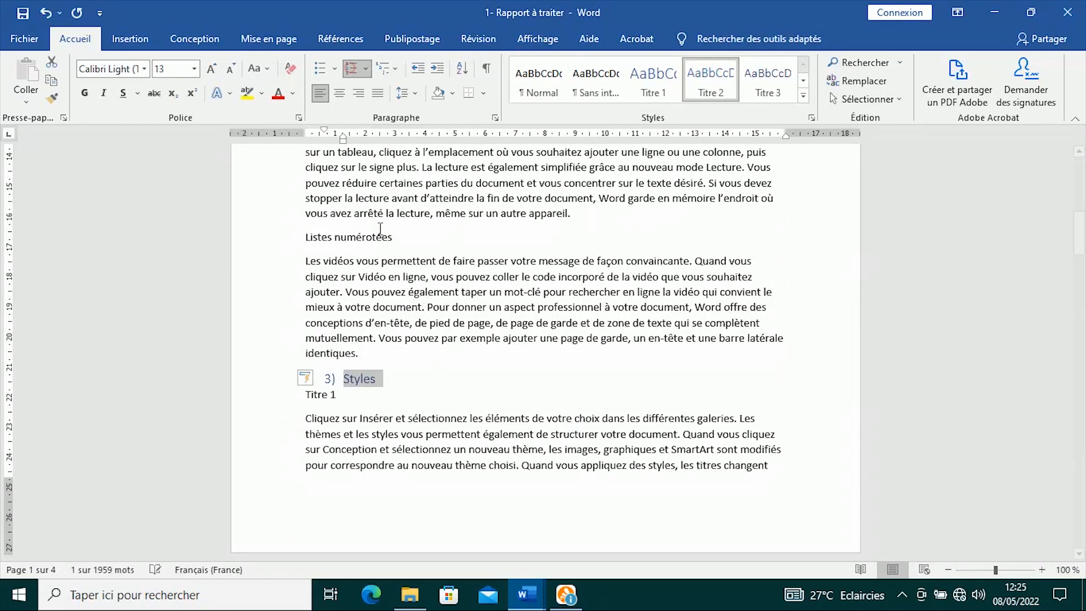
{"action": "scroll", "coordinate": [425, 341], "scroll_direction": "down", "scroll_amount": 10}
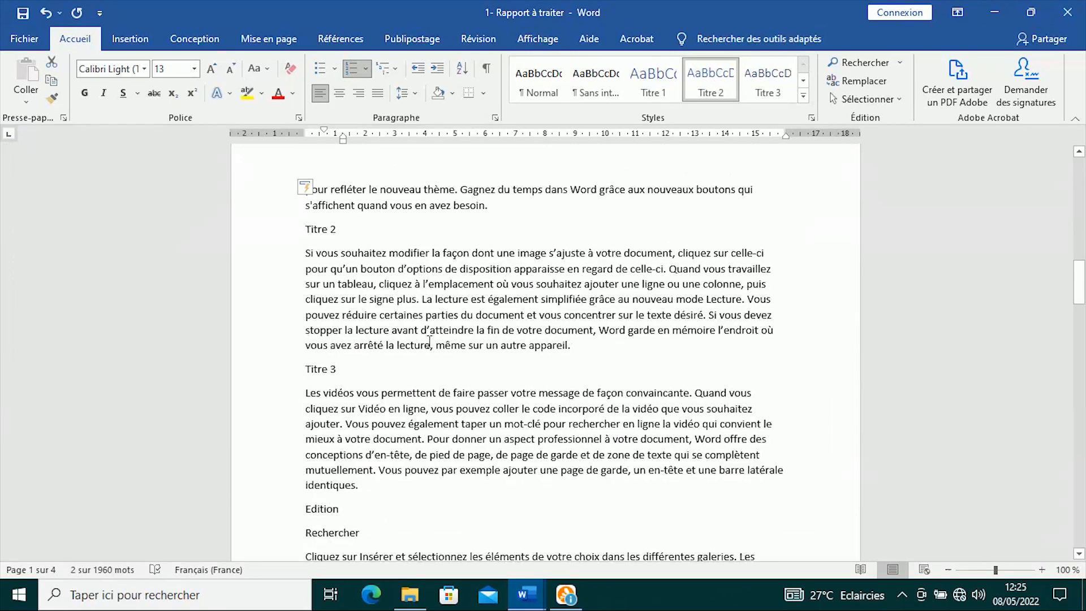
{"action": "scroll", "coordinate": [430, 341], "scroll_direction": "down", "scroll_amount": 2}
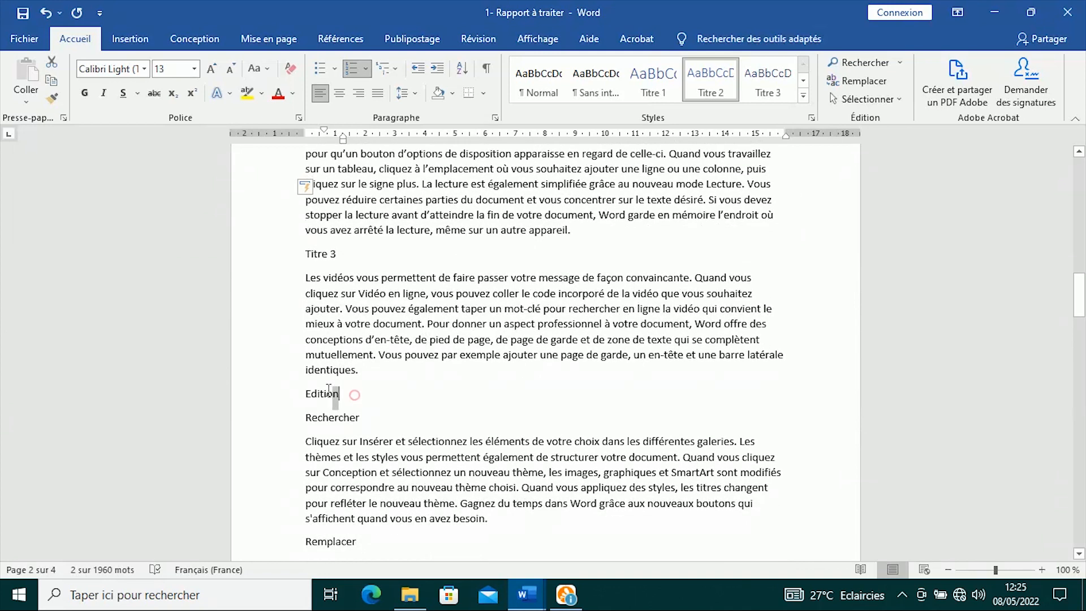
{"action": "left_click_drag", "start_coordinate": [328, 389], "coordinate": [306, 393]}
{"action": "left_click", "coordinate": [713, 77]}
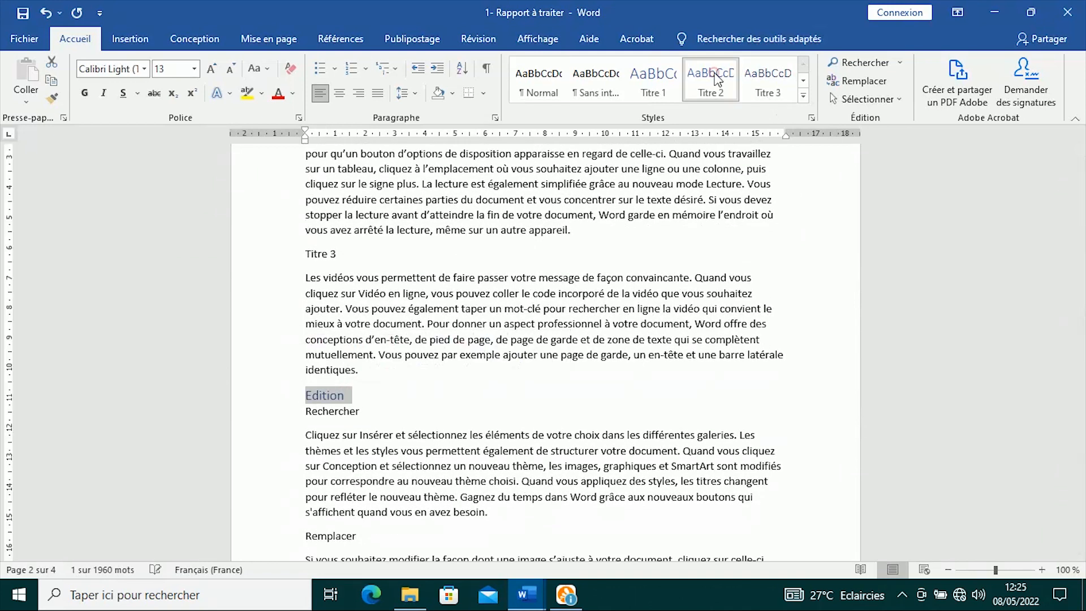
{"action": "left_click", "coordinate": [347, 68]}
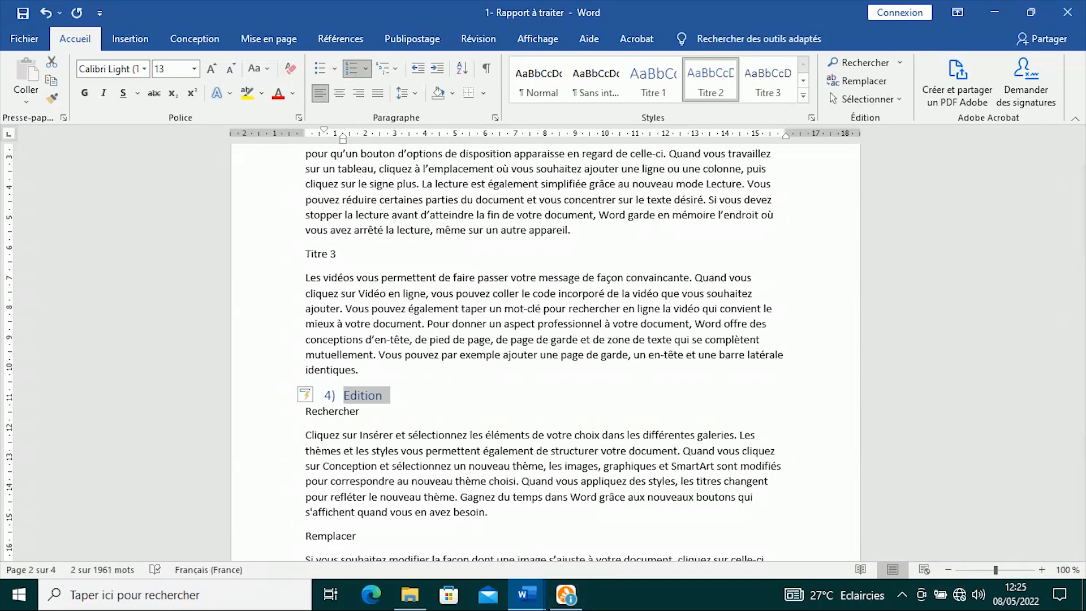
{"action": "left_click", "coordinate": [534, 599]}
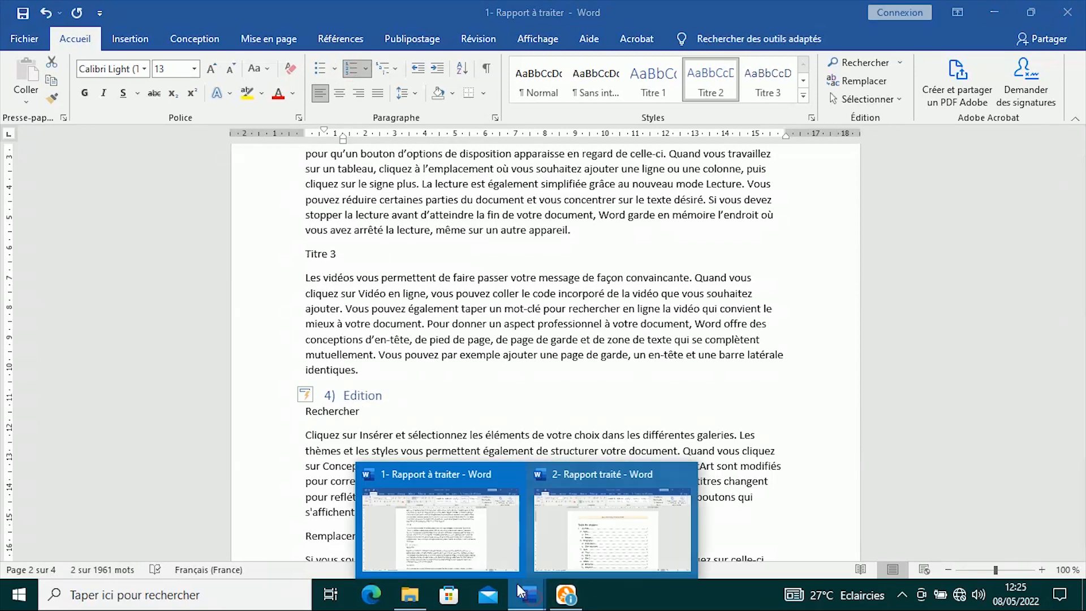
{"action": "left_click", "coordinate": [553, 526]}
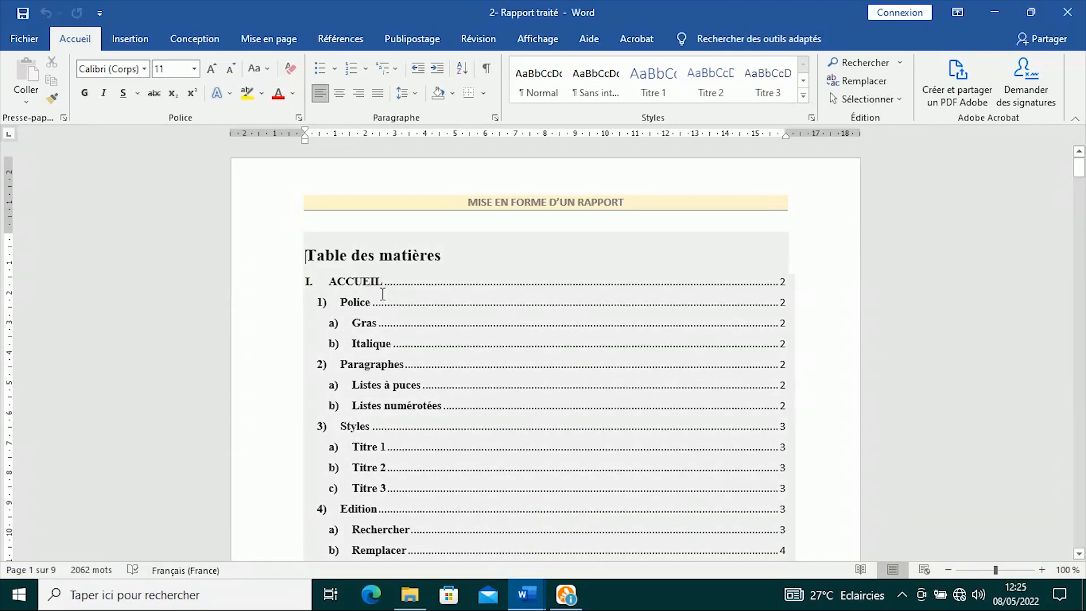
{"action": "scroll", "coordinate": [427, 395], "scroll_direction": "down", "scroll_amount": 5}
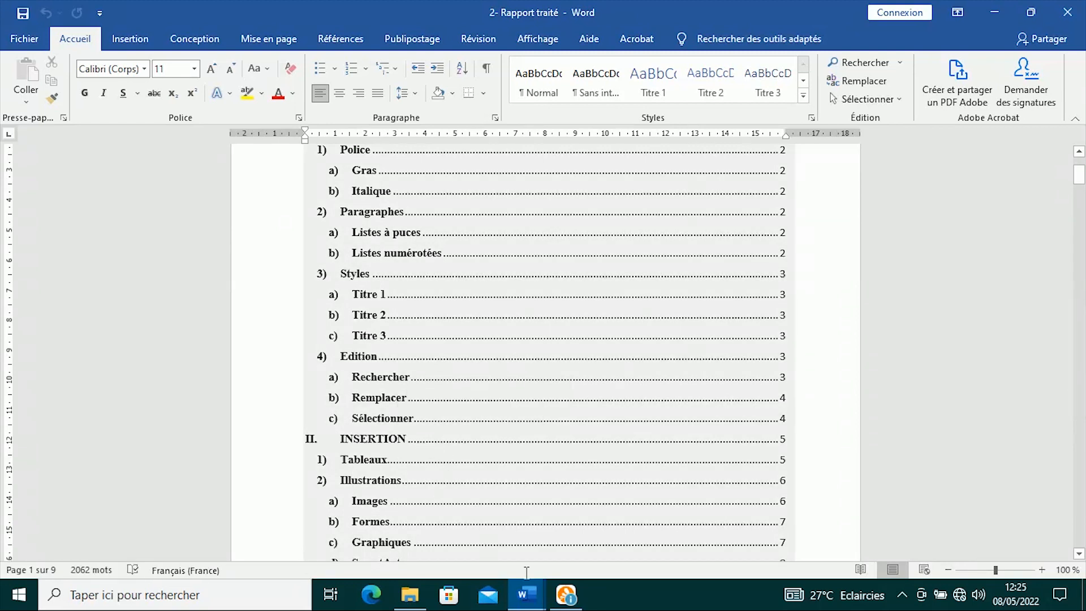
{"action": "left_click", "coordinate": [527, 594]}
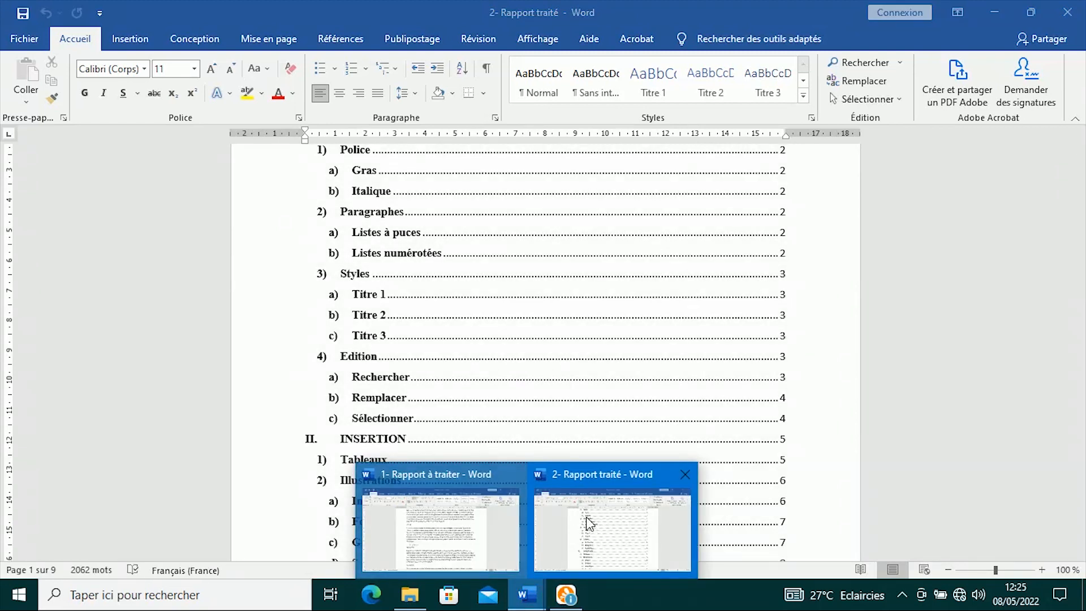
{"action": "left_click", "coordinate": [588, 523]}
{"action": "left_click", "coordinate": [528, 601]}
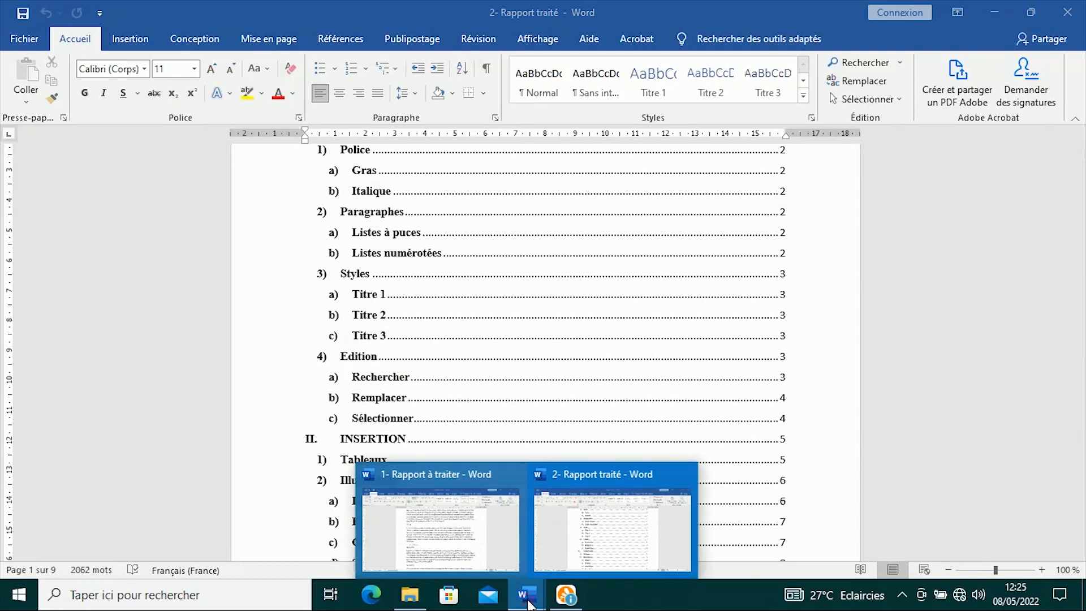
{"action": "left_click", "coordinate": [444, 515]}
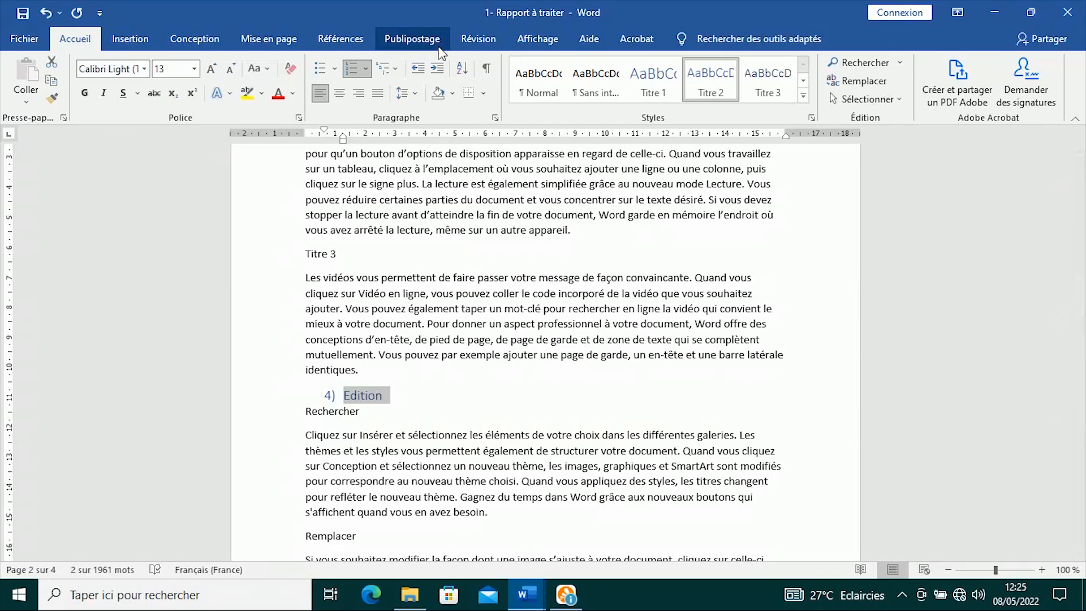
- Turn on Volet de navigation from Affichage and narrow the pane beside the report
{"action": "left_click", "coordinate": [537, 39]}
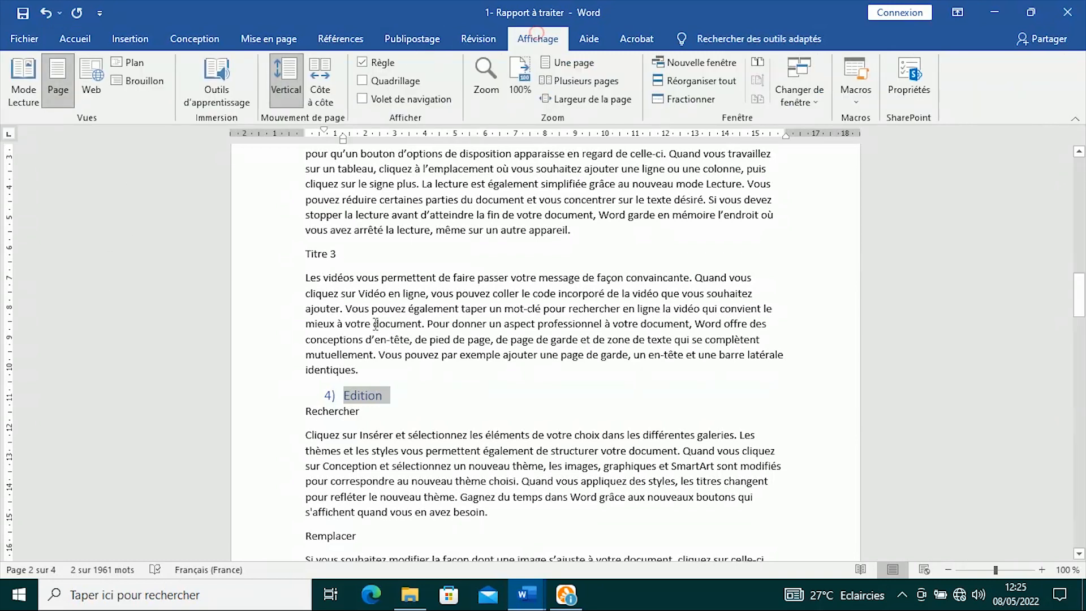
{"action": "left_click", "coordinate": [362, 99]}
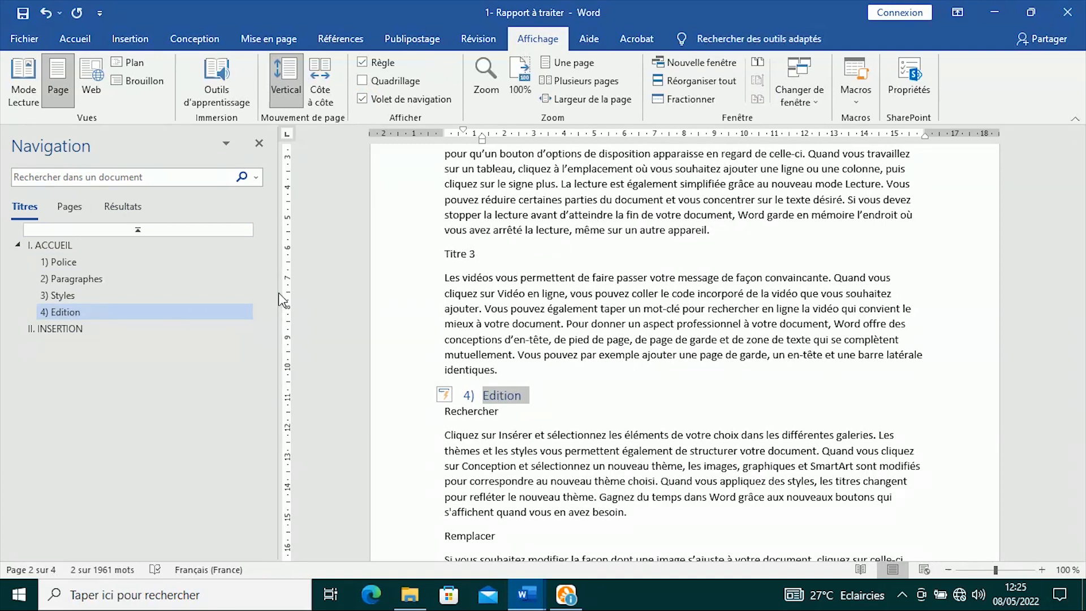
{"action": "left_click_drag", "start_coordinate": [275, 294], "coordinate": [219, 293]}
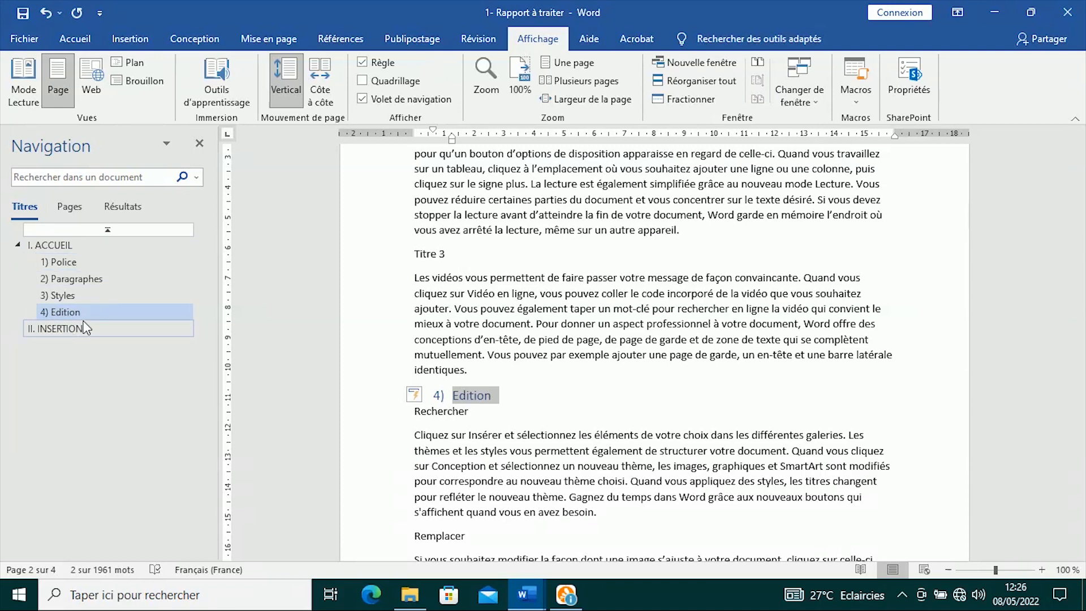
{"action": "left_click", "coordinate": [496, 294]}
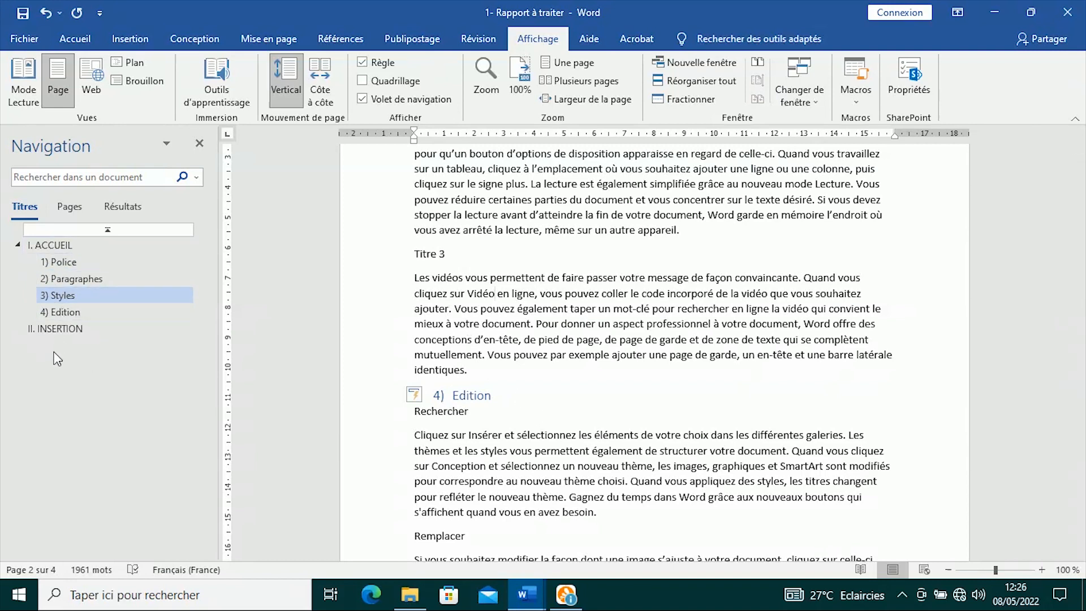
{"action": "scroll", "coordinate": [474, 386], "scroll_direction": "down", "scroll_amount": 10}
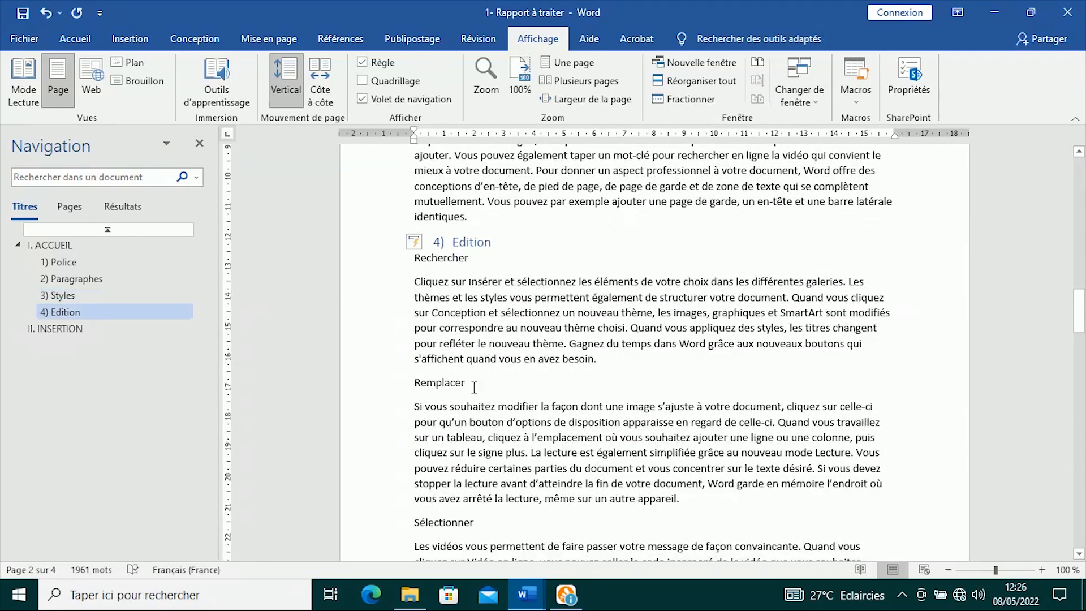
{"action": "scroll", "coordinate": [474, 386], "scroll_direction": "down", "scroll_amount": 5}
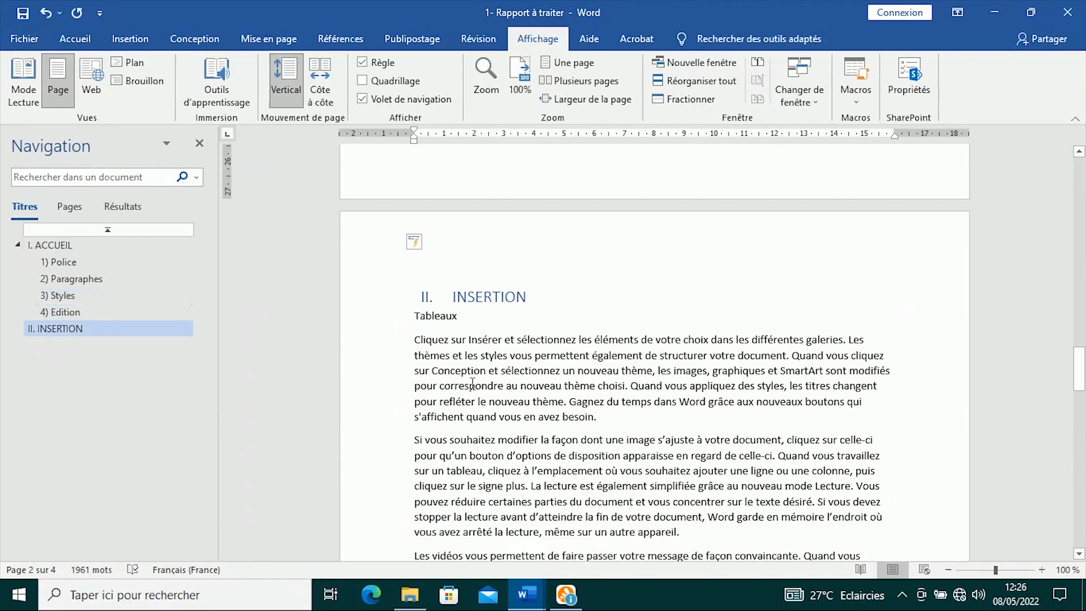
- Make Tableaux and Illustrations Titre 2 headings numbered 1) and 2) under INSERTION
{"action": "double_click", "coordinate": [469, 315]}
{"action": "left_click", "coordinate": [78, 36]}
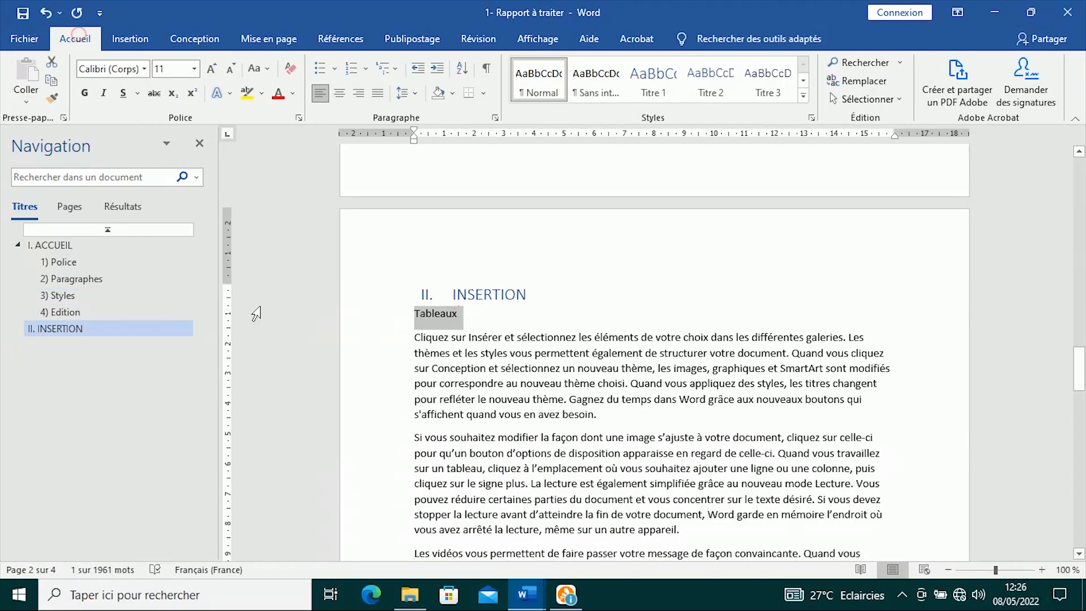
{"action": "left_click", "coordinate": [716, 92]}
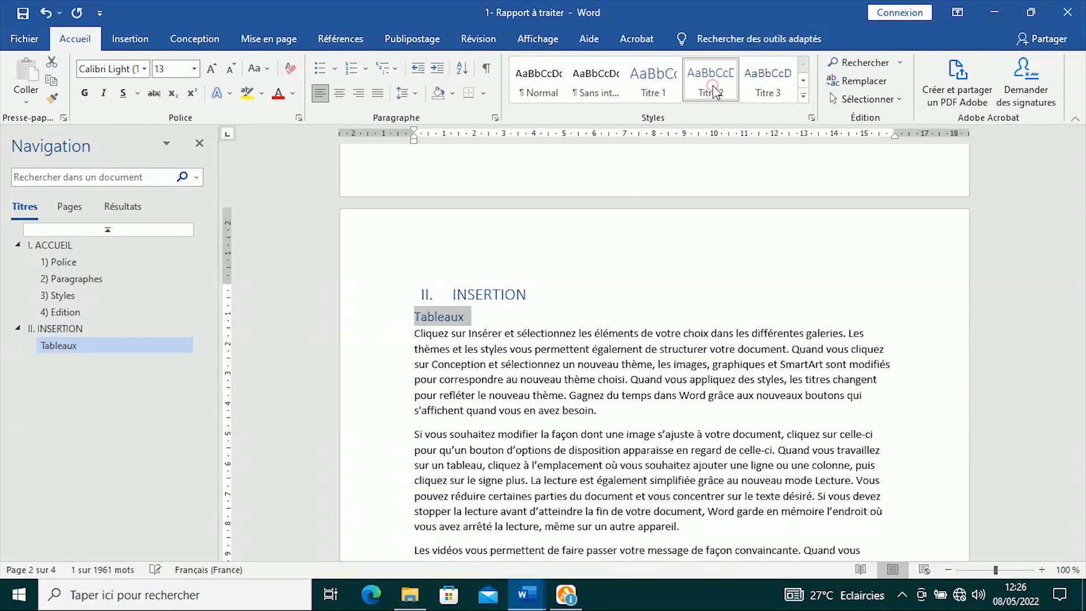
{"action": "left_click", "coordinate": [366, 68]}
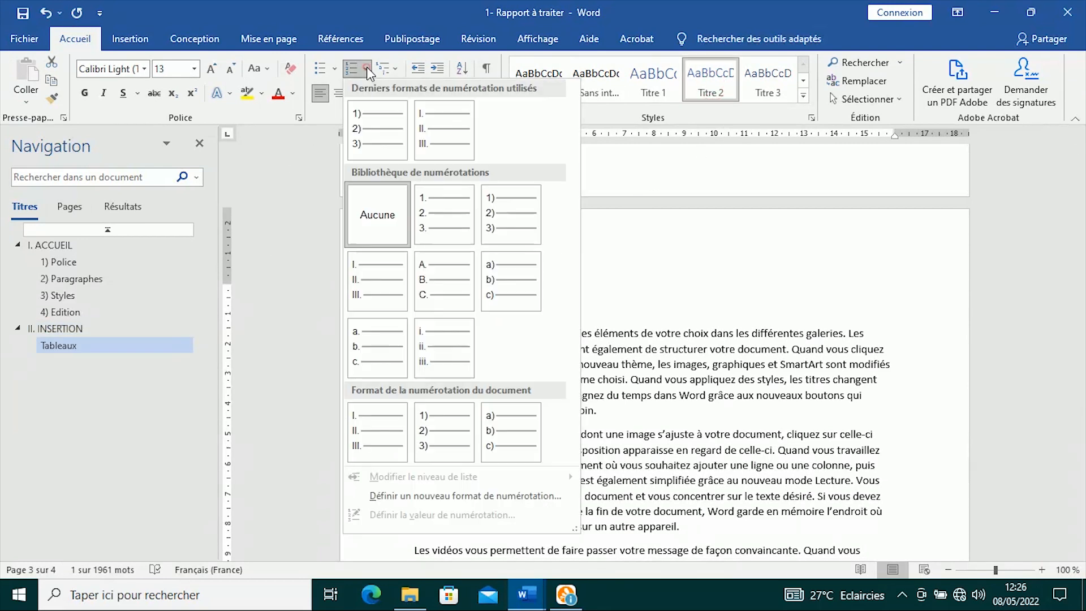
{"action": "left_click", "coordinate": [369, 126]}
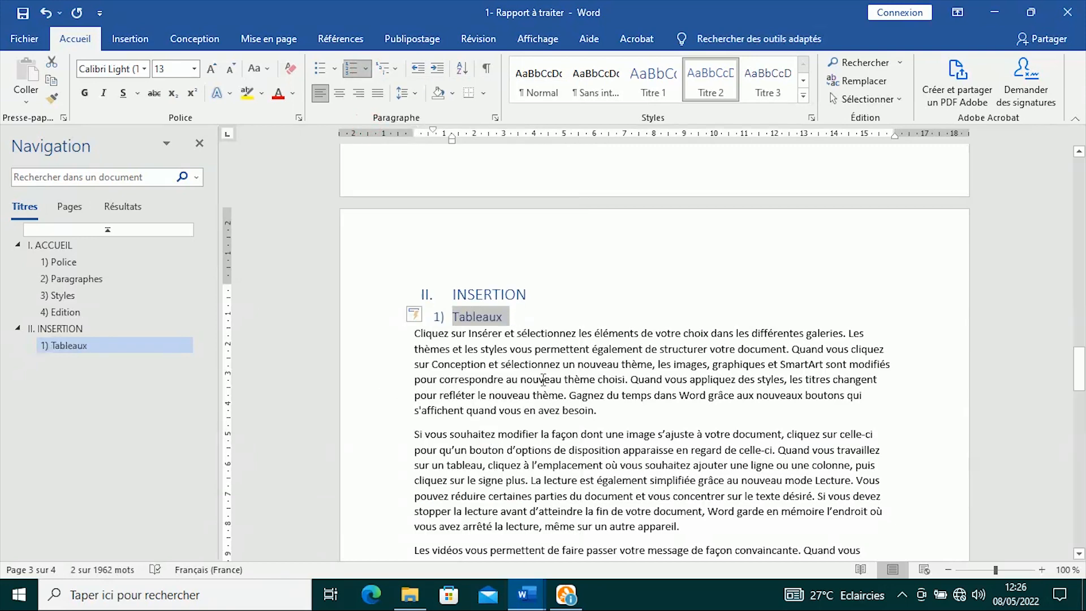
{"action": "scroll", "coordinate": [537, 376], "scroll_direction": "down", "scroll_amount": 12}
{"action": "scroll", "coordinate": [469, 351], "scroll_direction": "up", "scroll_amount": 3}
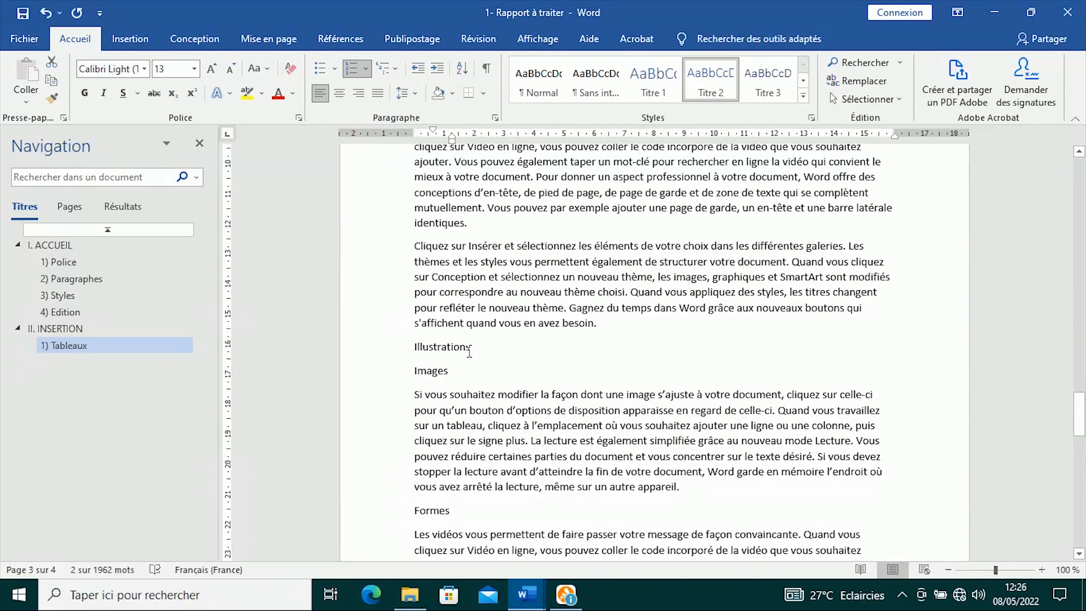
{"action": "left_click_drag", "start_coordinate": [490, 344], "coordinate": [414, 346]}
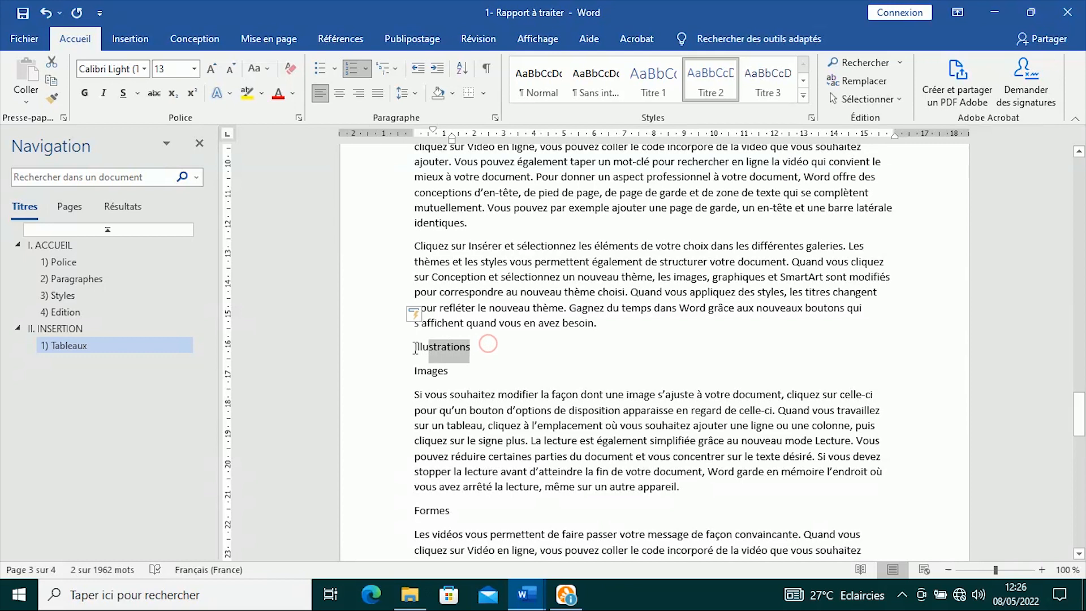
{"action": "left_click", "coordinate": [718, 85]}
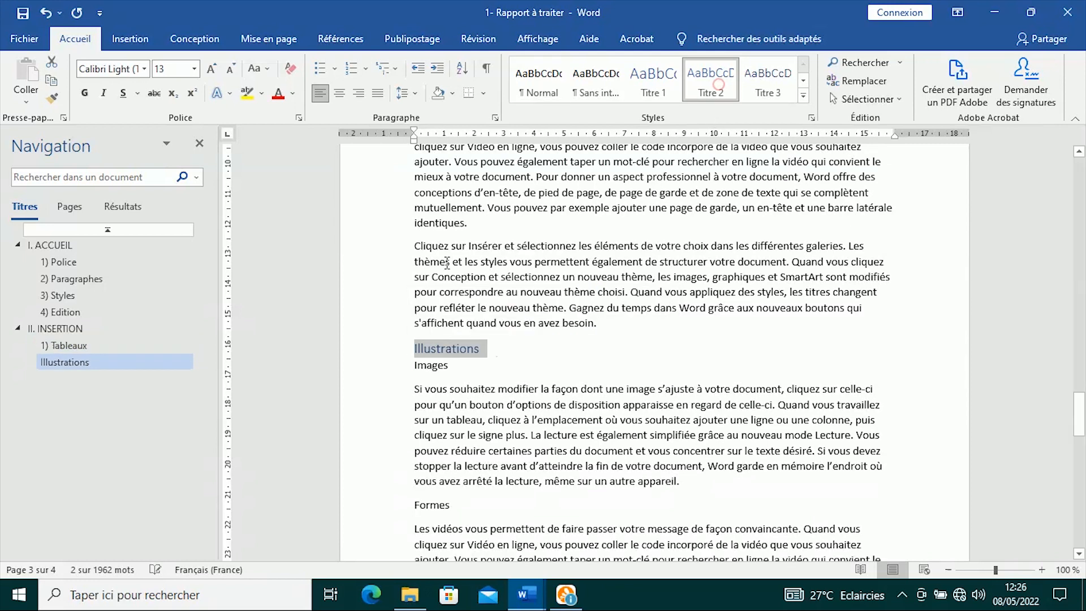
{"action": "left_click", "coordinate": [351, 71]}
- Make Compléments a Titre 2 heading with the 1) numbering format
{"action": "scroll", "coordinate": [476, 302], "scroll_direction": "down", "scroll_amount": 3}
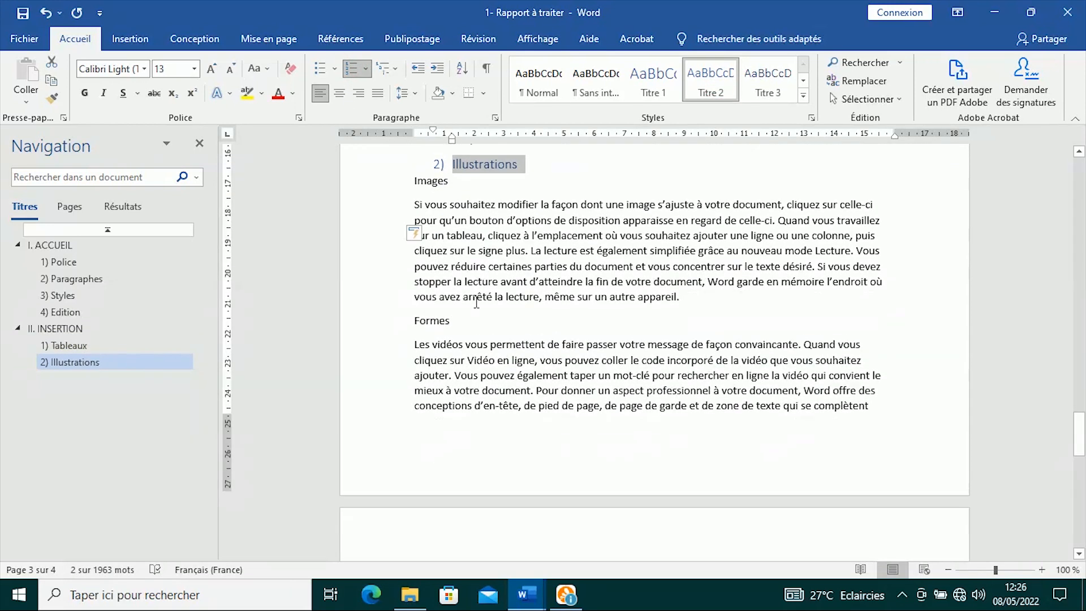
{"action": "scroll", "coordinate": [476, 302], "scroll_direction": "down", "scroll_amount": 6}
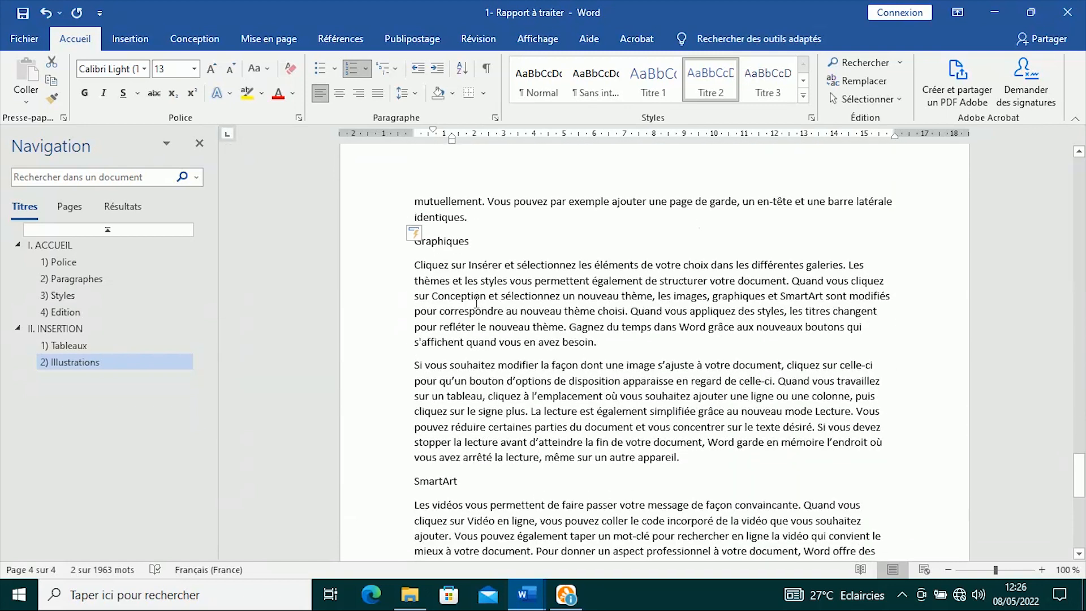
{"action": "scroll", "coordinate": [476, 302], "scroll_direction": "down", "scroll_amount": 8}
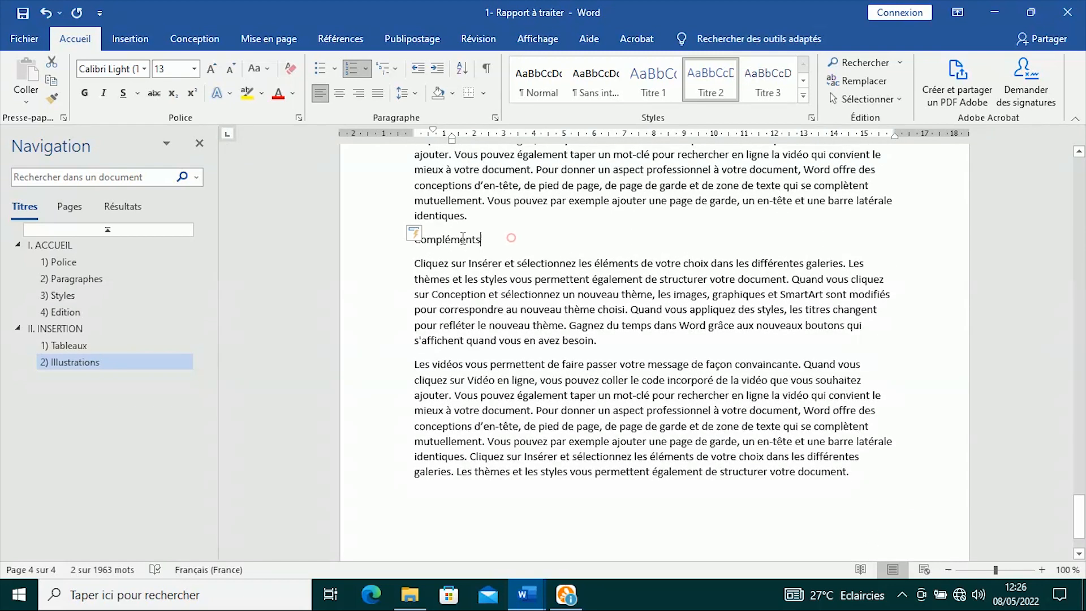
{"action": "double_click", "coordinate": [462, 238]}
{"action": "left_click", "coordinate": [685, 97]}
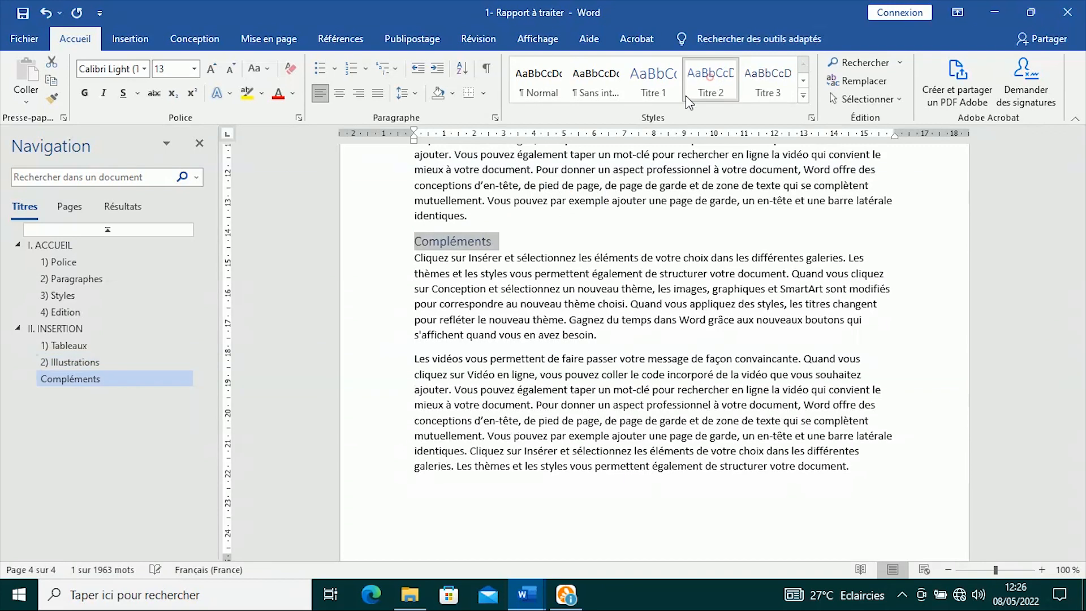
{"action": "left_click", "coordinate": [366, 69]}
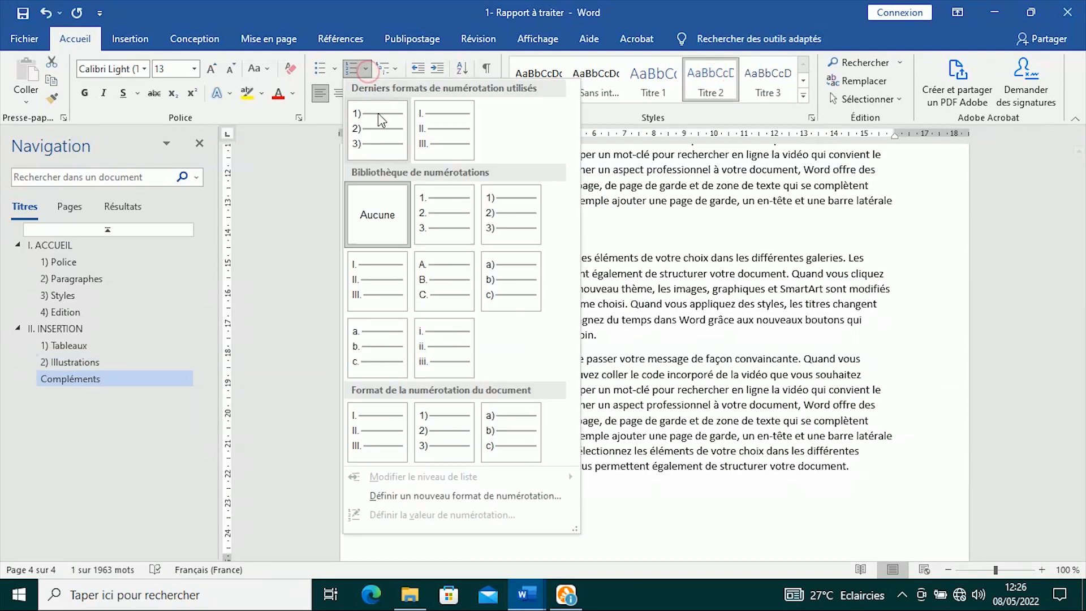
{"action": "left_click", "coordinate": [385, 145]}
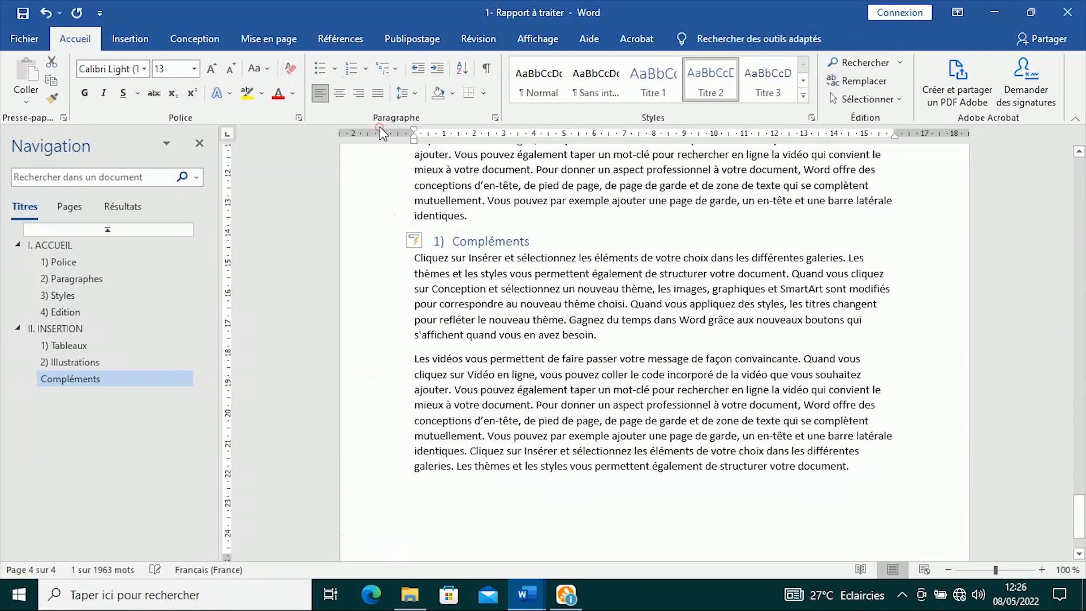
- Apply Continuer la numérotation to Compléments so it reads 3) Compléments
{"action": "left_click", "coordinate": [440, 242]}
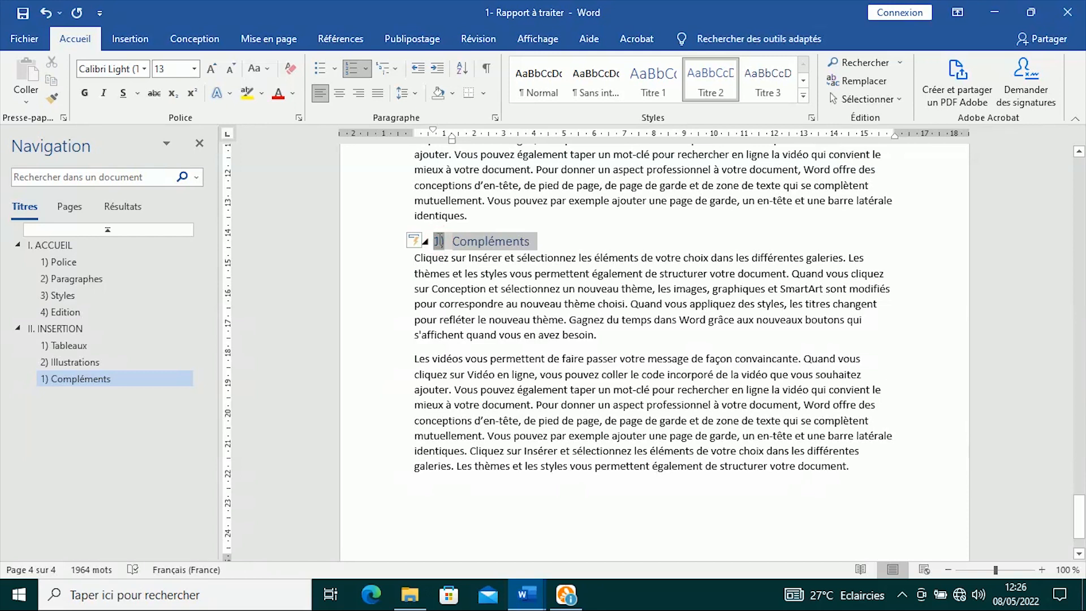
{"action": "right_click", "coordinate": [439, 242]}
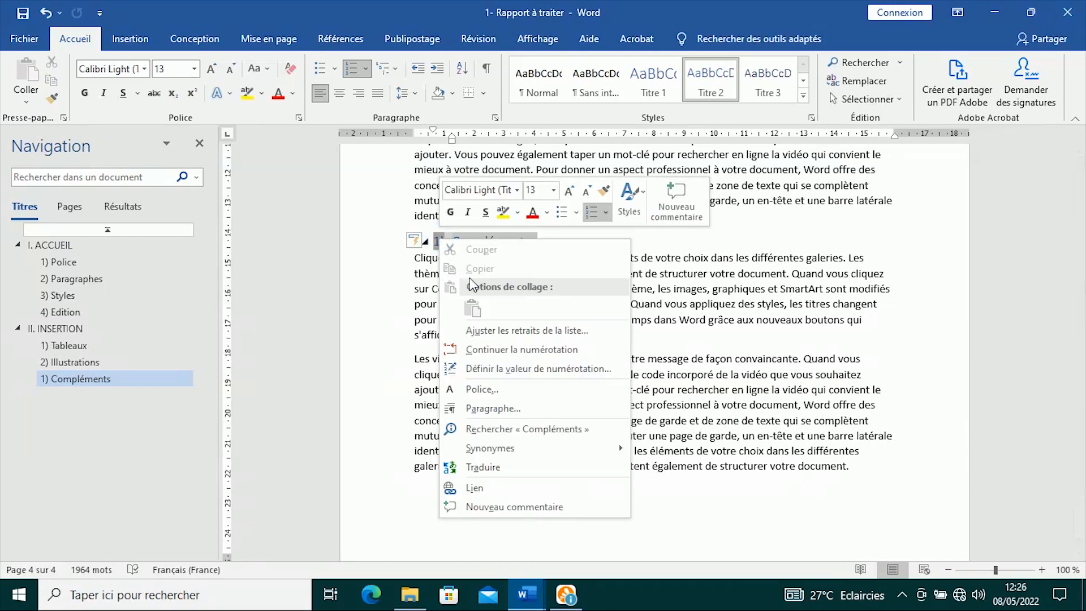
{"action": "left_click", "coordinate": [532, 350]}
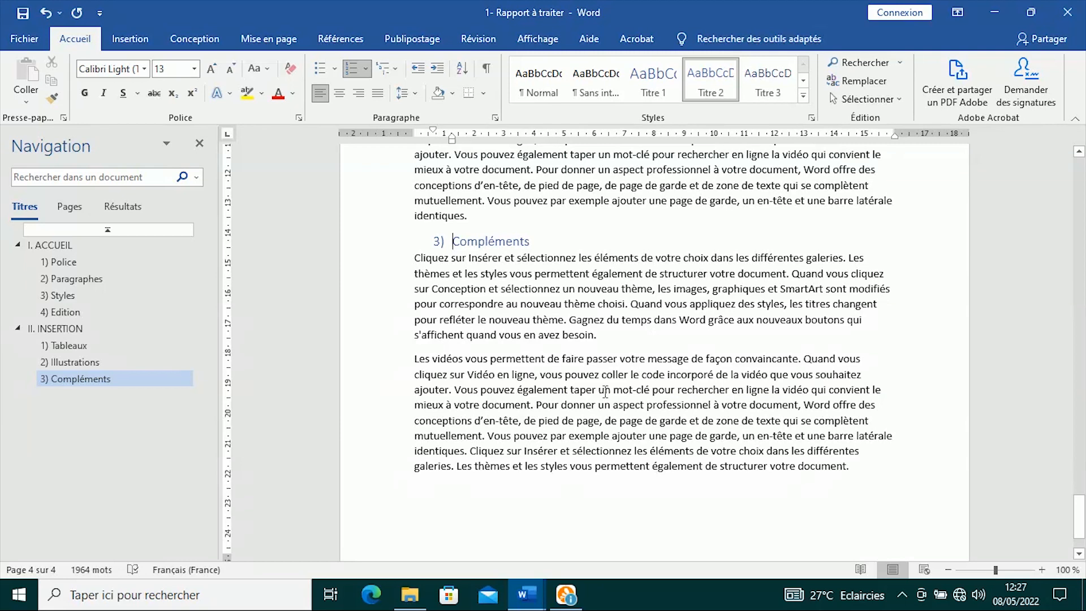
{"action": "scroll", "coordinate": [605, 390], "scroll_direction": "up", "scroll_amount": 3}
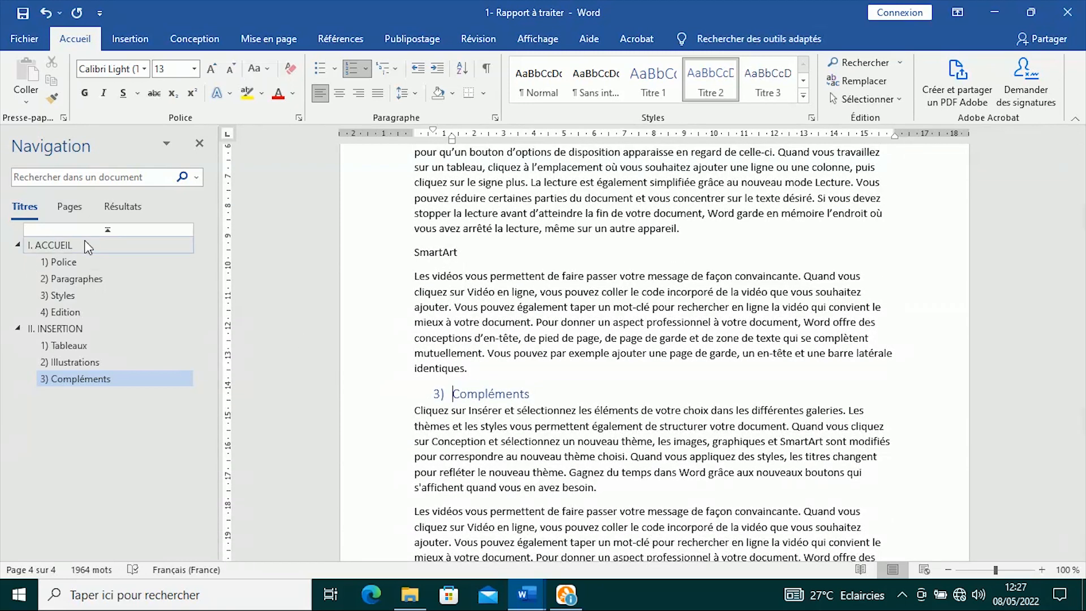
- Jump through the Navigation pane headings (start, I. ACCUEIL, 1) Police, II. INSERTION), ending on I. ACCUEIL
{"action": "left_click_drag", "start_coordinate": [1079, 497], "coordinate": [1079, 496]}
{"action": "scroll", "coordinate": [807, 189], "scroll_direction": "up", "scroll_amount": 5}
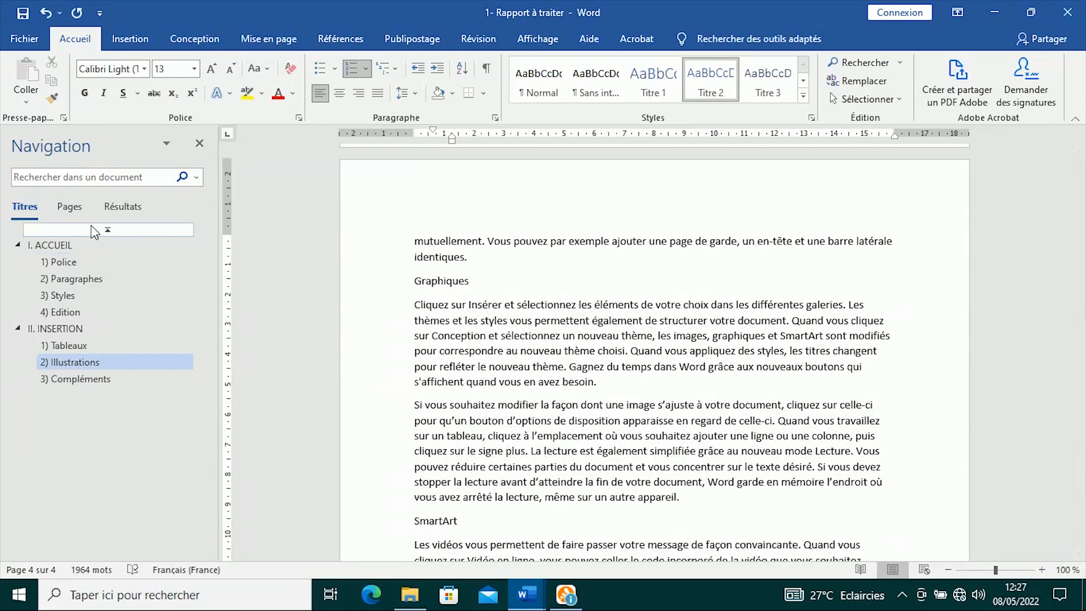
{"action": "left_click", "coordinate": [113, 230]}
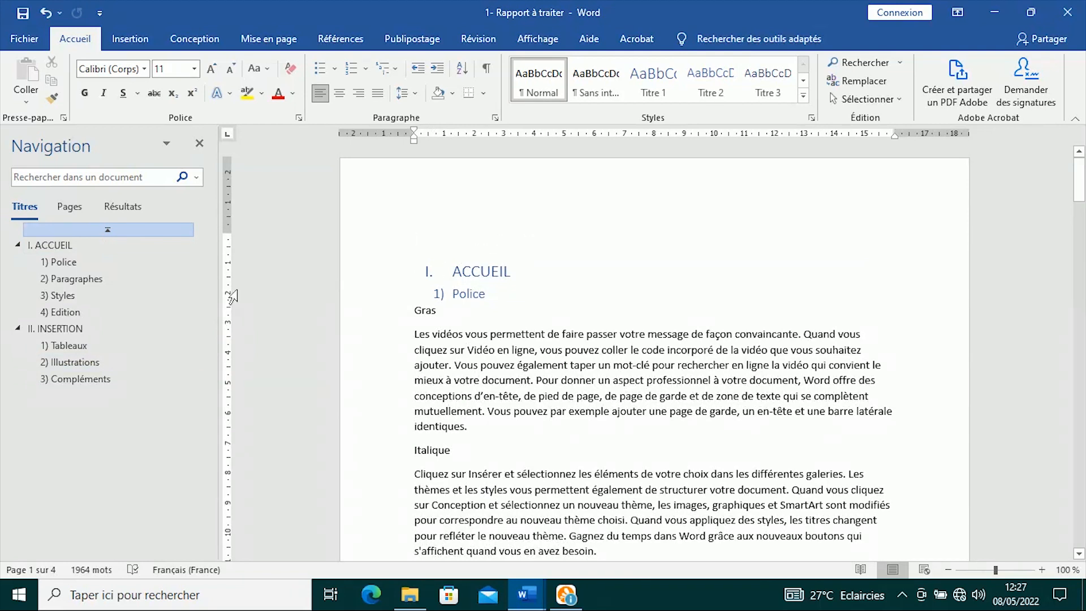
{"action": "left_click", "coordinate": [56, 246]}
{"action": "left_click", "coordinate": [70, 261]}
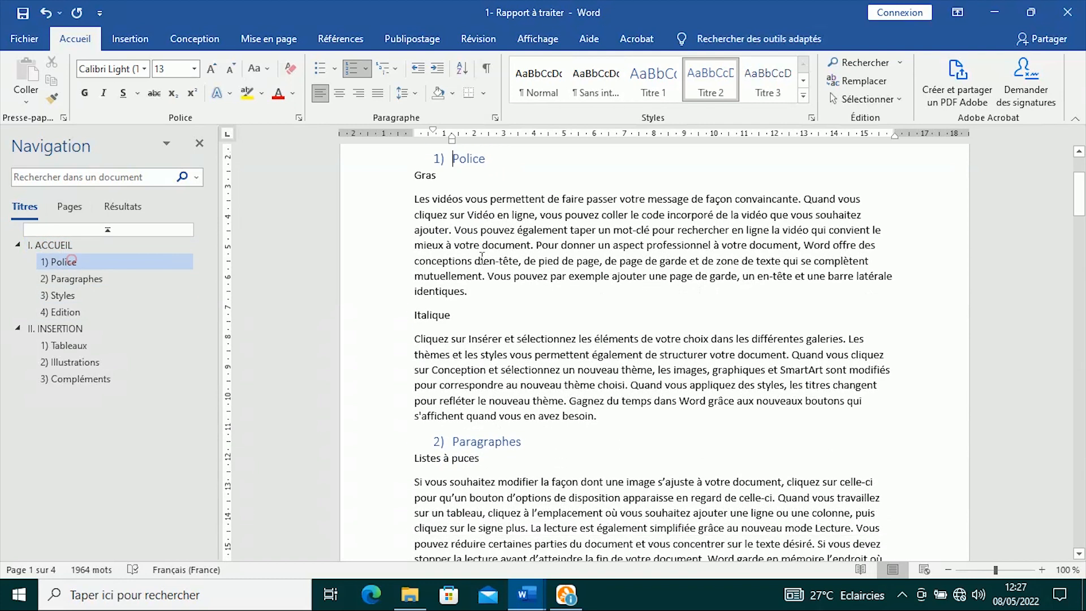
{"action": "left_click", "coordinate": [81, 328]}
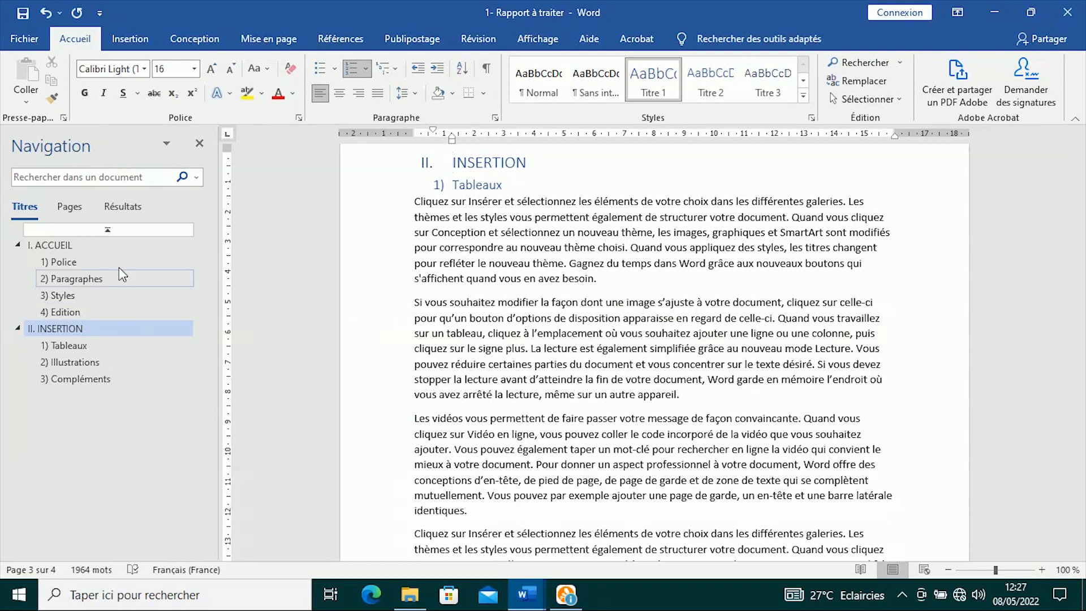
{"action": "left_click", "coordinate": [86, 245]}
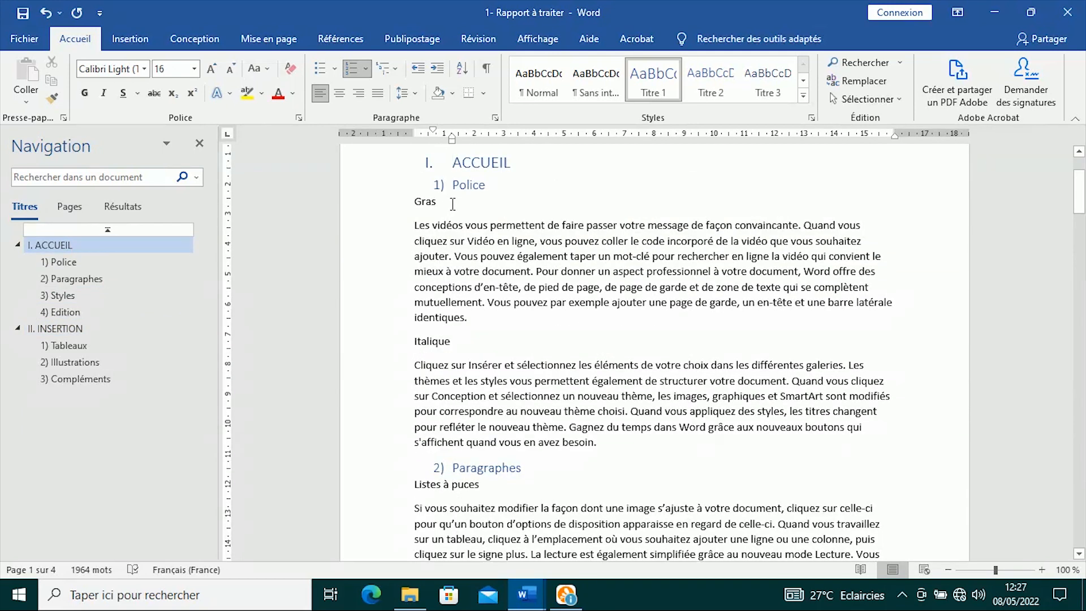
- Make Gras and Italique Titre 3 headings lettered a) and b) under Police
{"action": "left_click_drag", "start_coordinate": [421, 199], "coordinate": [414, 203]}
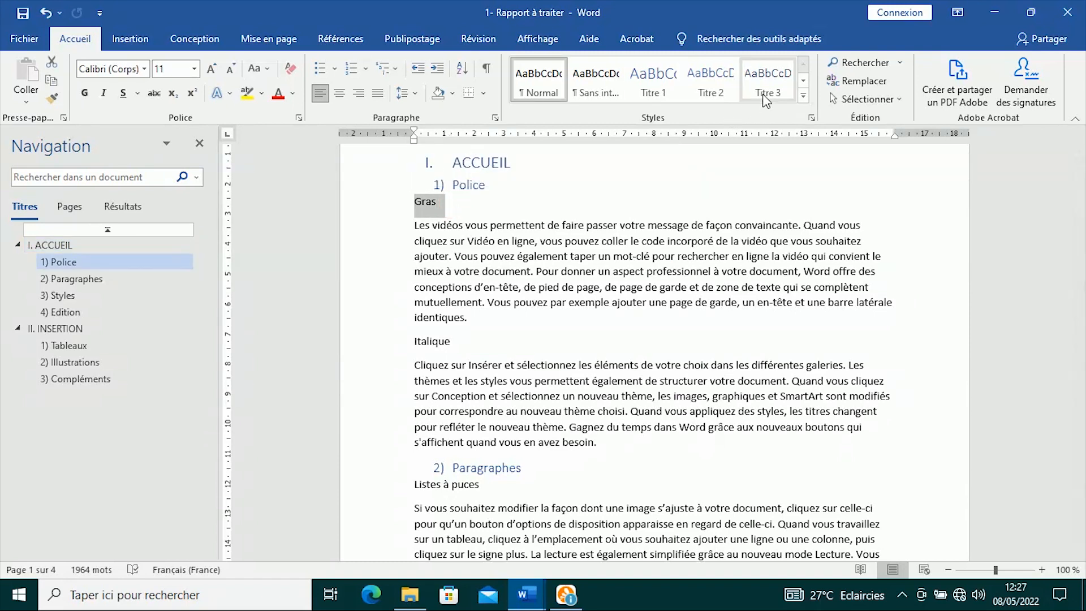
{"action": "left_click", "coordinate": [769, 85]}
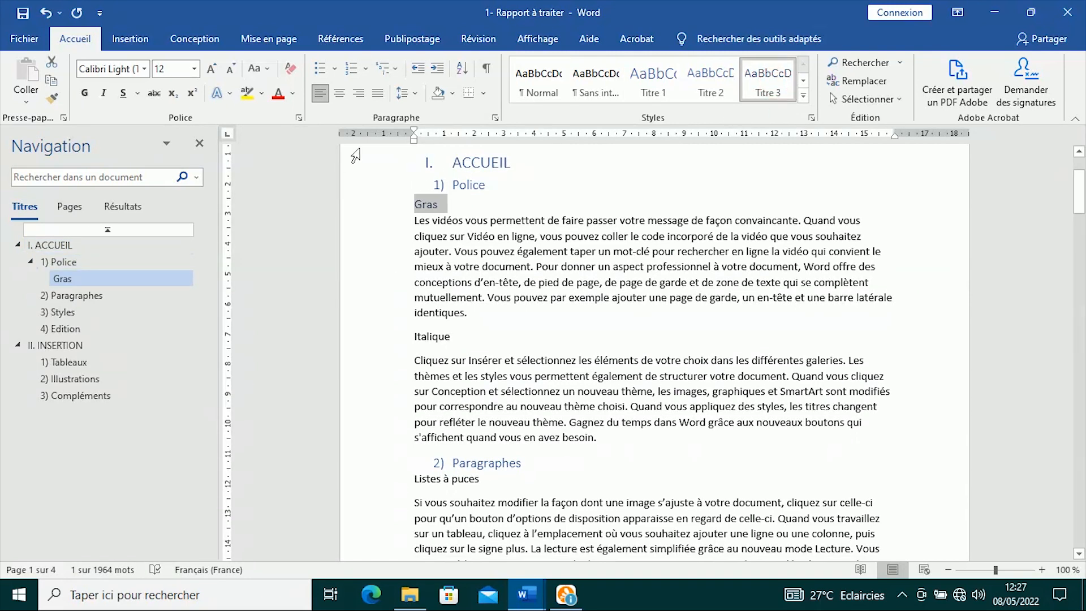
{"action": "left_click", "coordinate": [366, 68]}
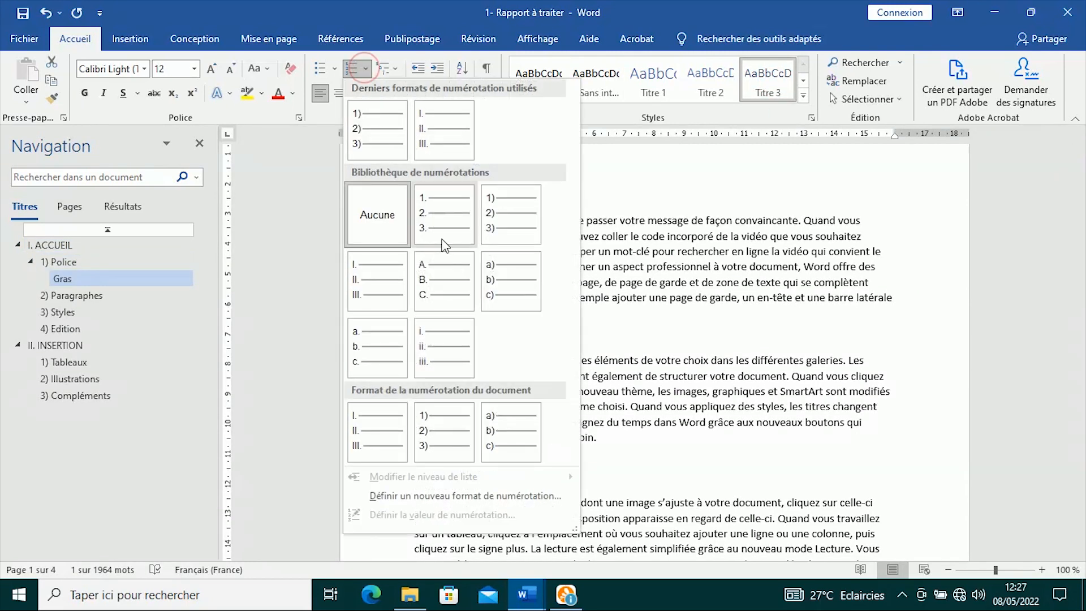
{"action": "left_click", "coordinate": [502, 270]}
{"action": "scroll", "coordinate": [562, 282], "scroll_direction": "down", "scroll_amount": 2}
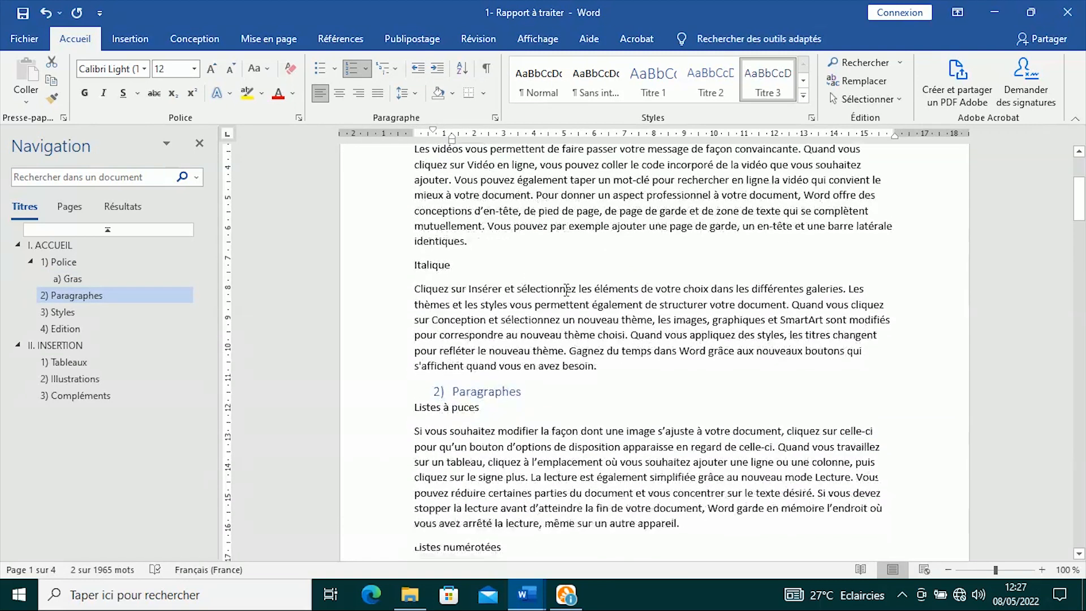
{"action": "left_click_drag", "start_coordinate": [461, 259], "coordinate": [413, 260]}
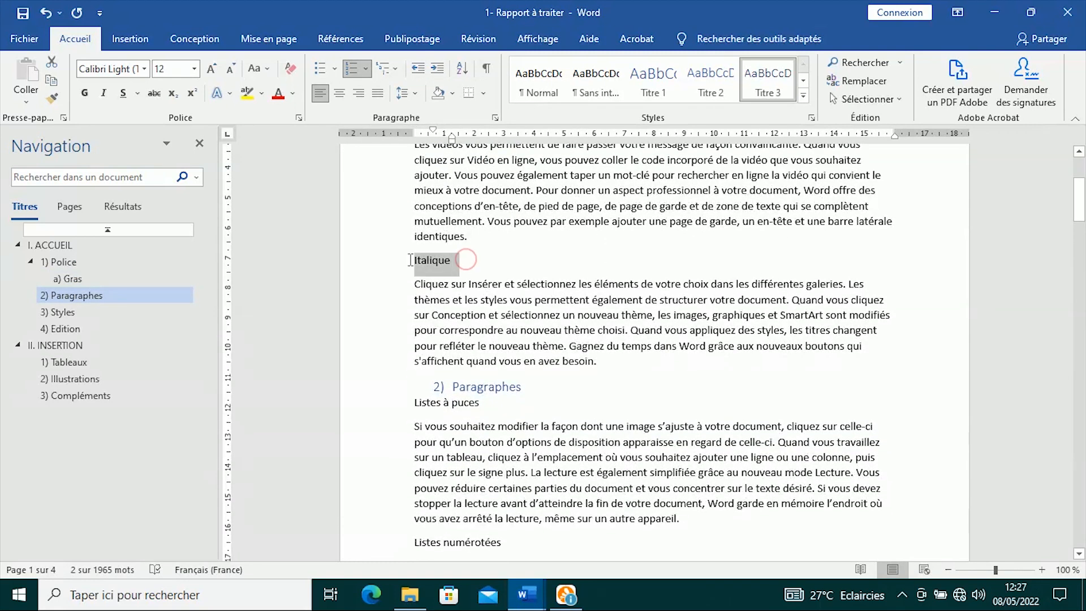
{"action": "left_click", "coordinate": [781, 83]}
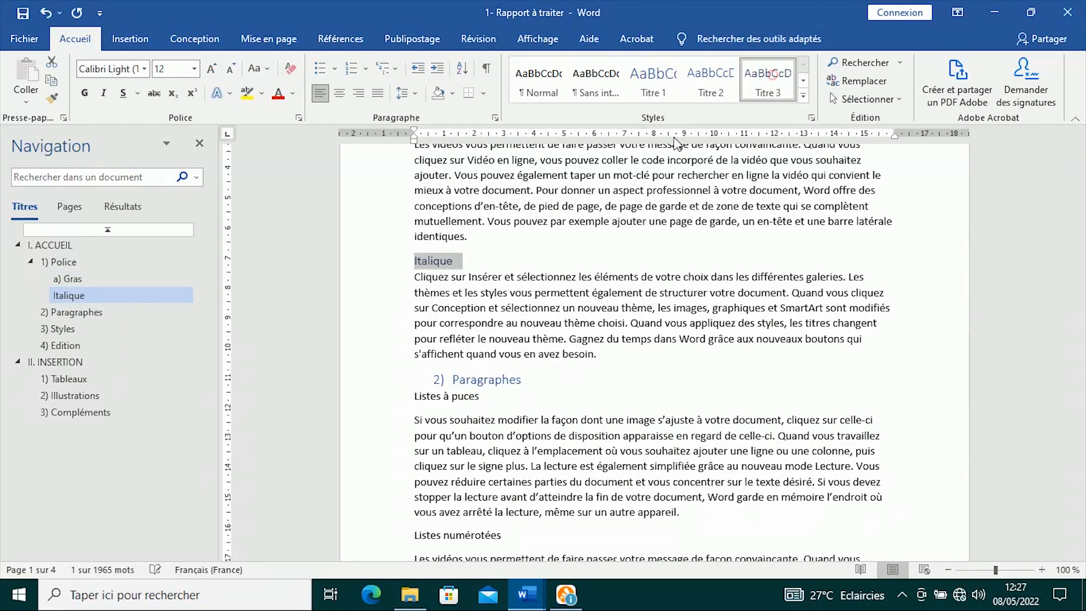
{"action": "left_click", "coordinate": [353, 68]}
{"action": "scroll", "coordinate": [503, 289], "scroll_direction": "down", "scroll_amount": 3}
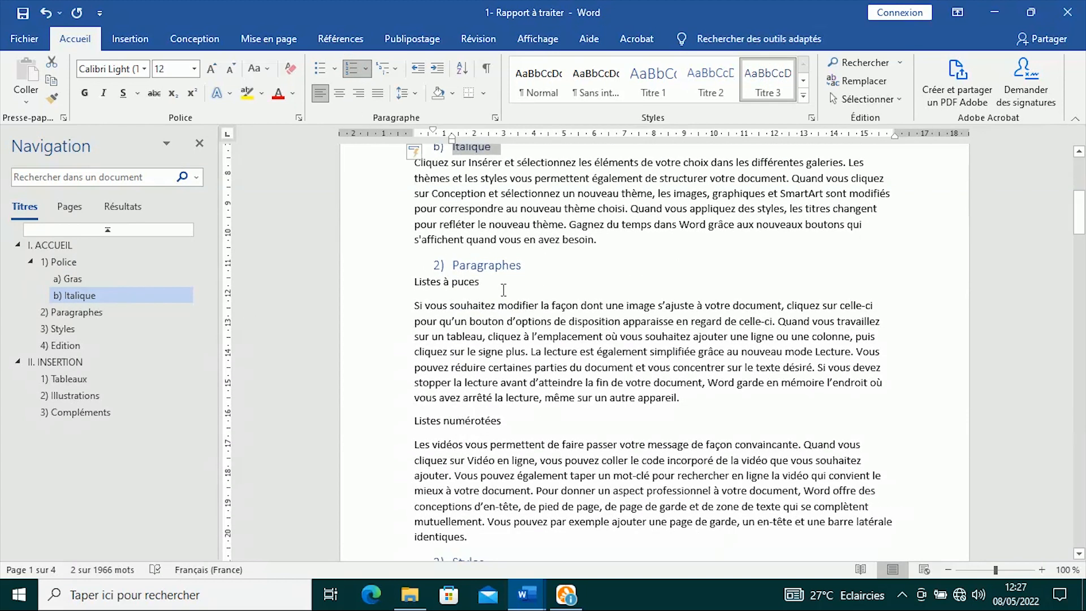
- Apply Titre 3 with a) b) c) lettering to Listes à puces and Listes numérotées
{"action": "left_click_drag", "start_coordinate": [495, 283], "coordinate": [413, 283]}
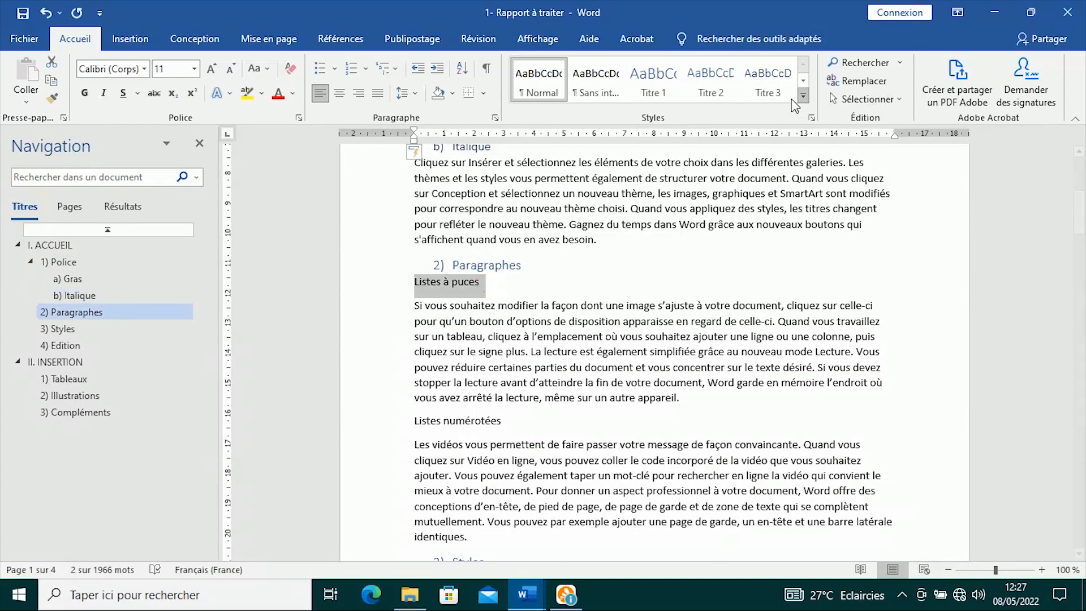
{"action": "left_click", "coordinate": [765, 92]}
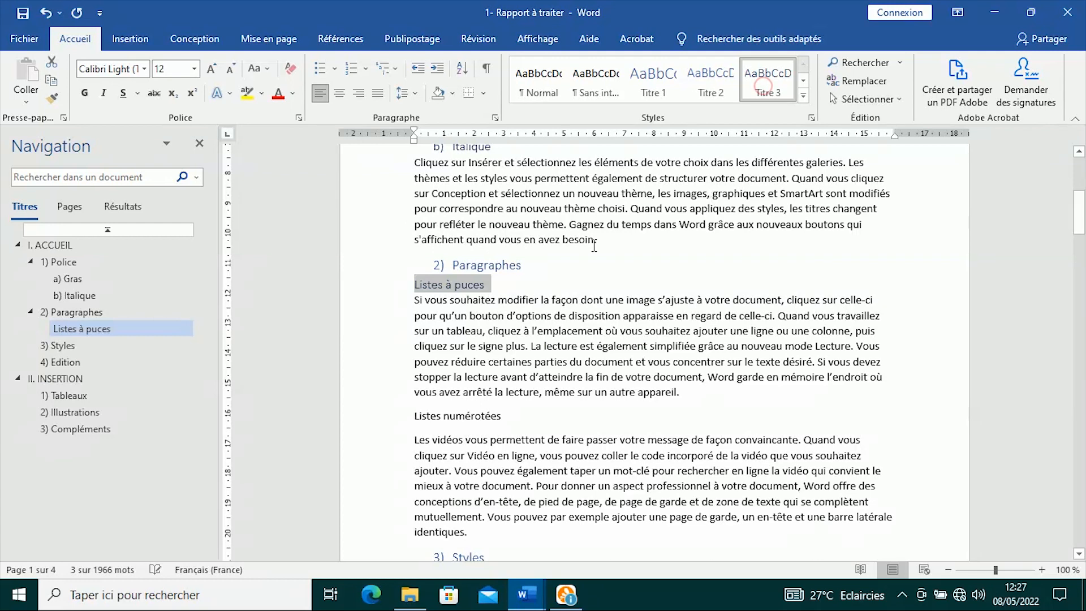
{"action": "left_click", "coordinate": [365, 69]}
{"action": "left_click", "coordinate": [384, 132]}
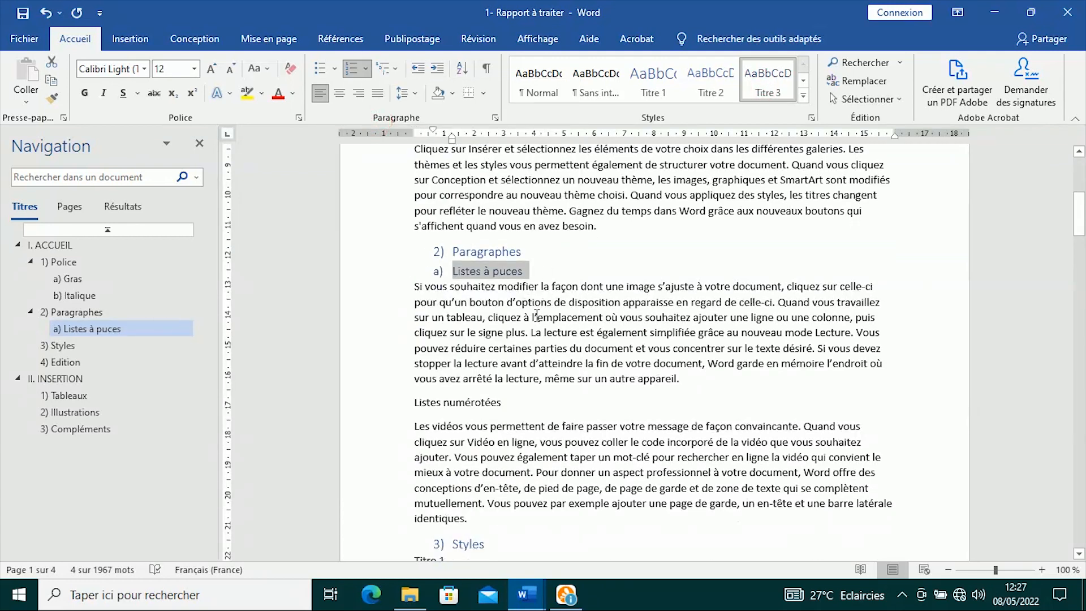
{"action": "scroll", "coordinate": [525, 300], "scroll_direction": "down", "scroll_amount": 2}
{"action": "left_click_drag", "start_coordinate": [523, 300], "coordinate": [414, 301]}
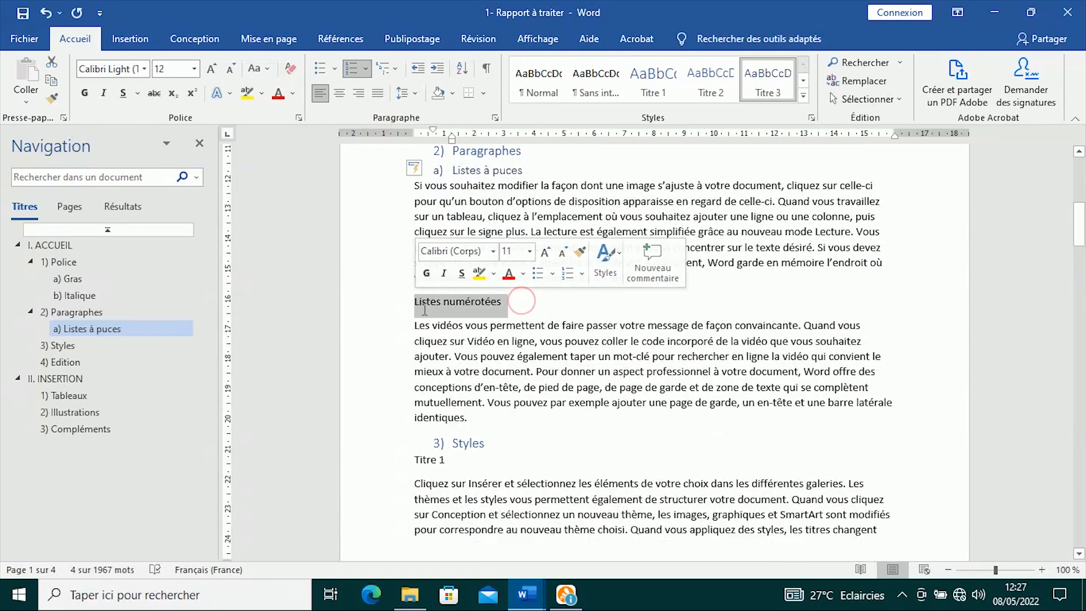
{"action": "left_click", "coordinate": [775, 86]}
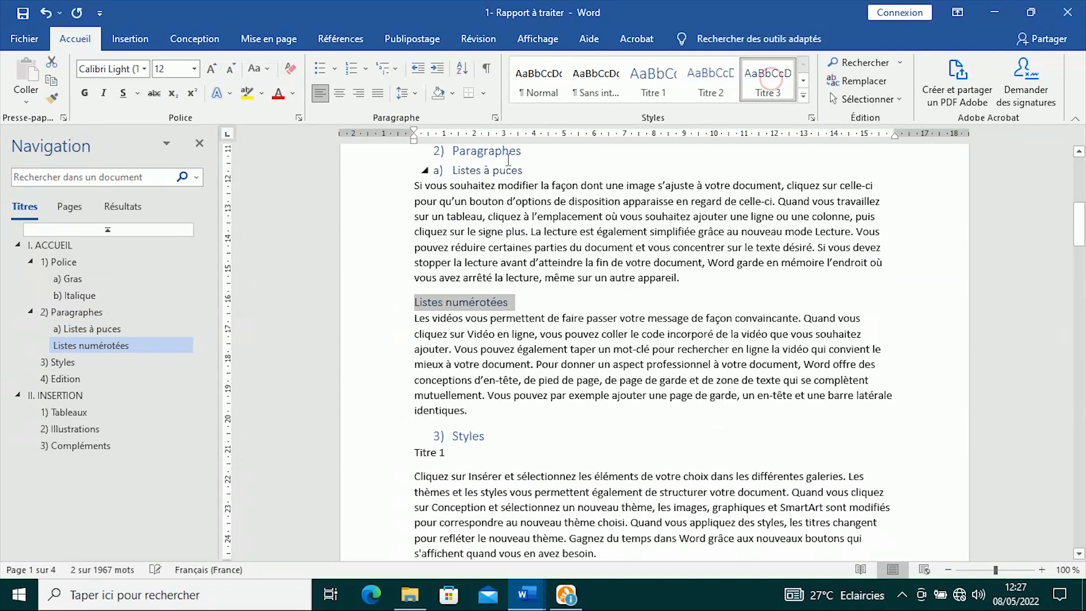
{"action": "left_click", "coordinate": [365, 70]}
{"action": "left_click", "coordinate": [373, 127]}
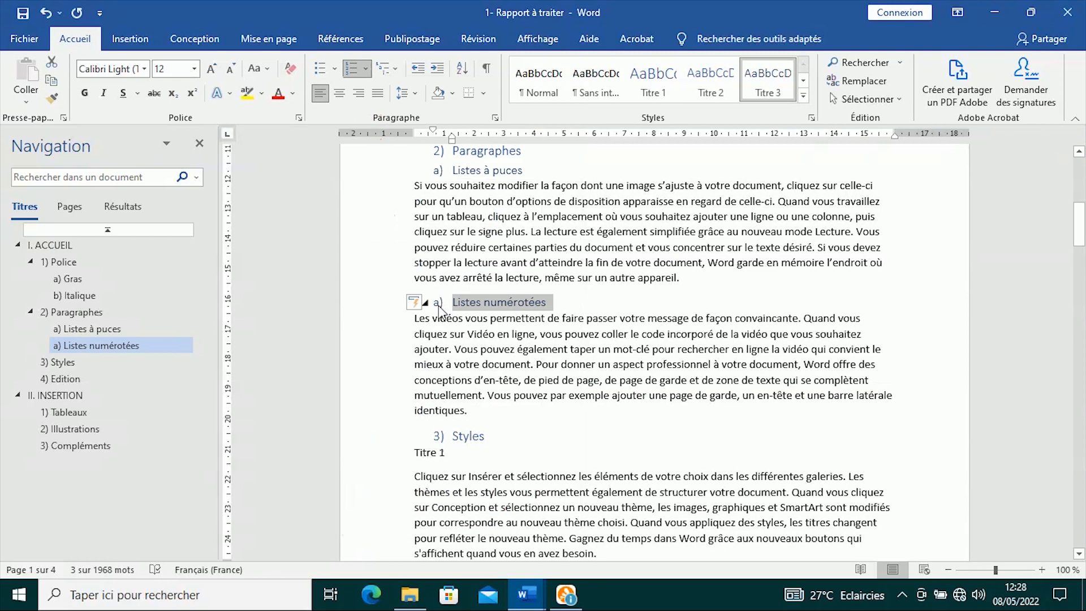
- Continue the lettering so Listes numérotées becomes b) after a) Listes à puces
{"action": "left_click", "coordinate": [439, 303]}
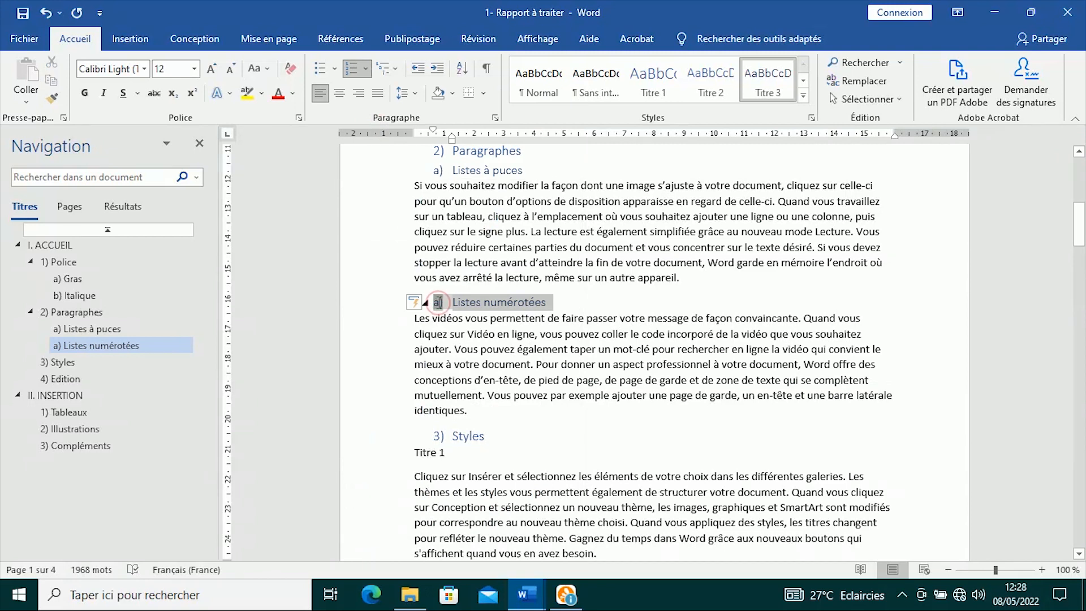
{"action": "right_click", "coordinate": [439, 303]}
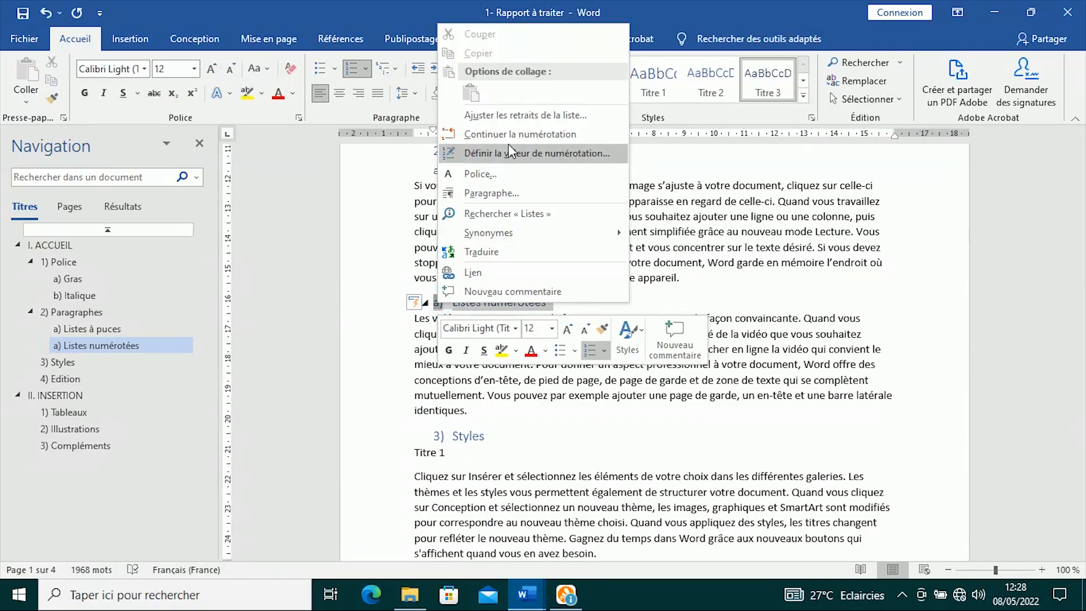
{"action": "left_click", "coordinate": [508, 128]}
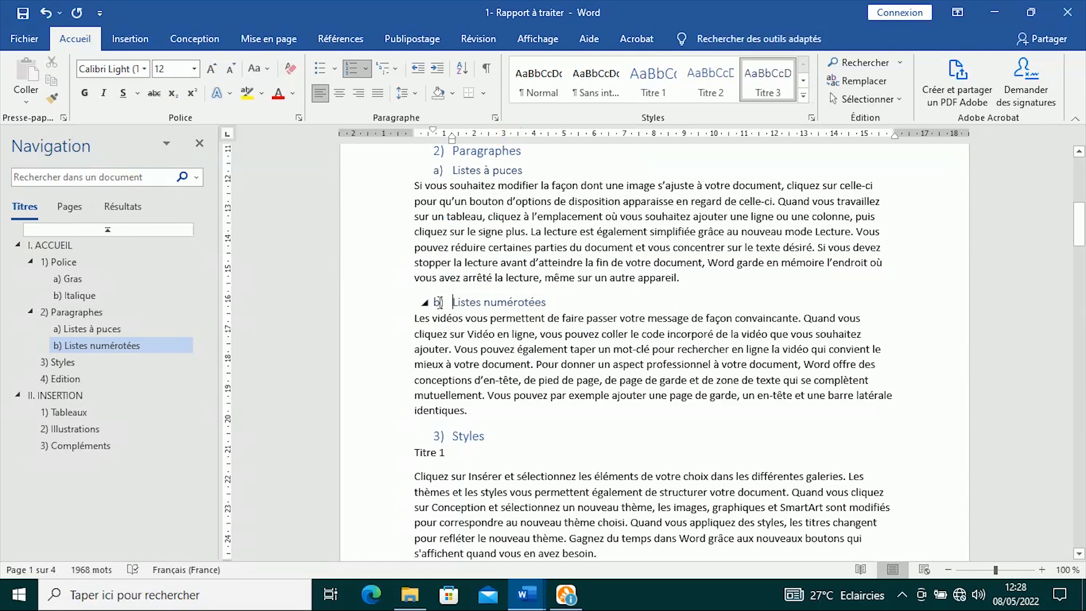
{"action": "right_click", "coordinate": [439, 301]}
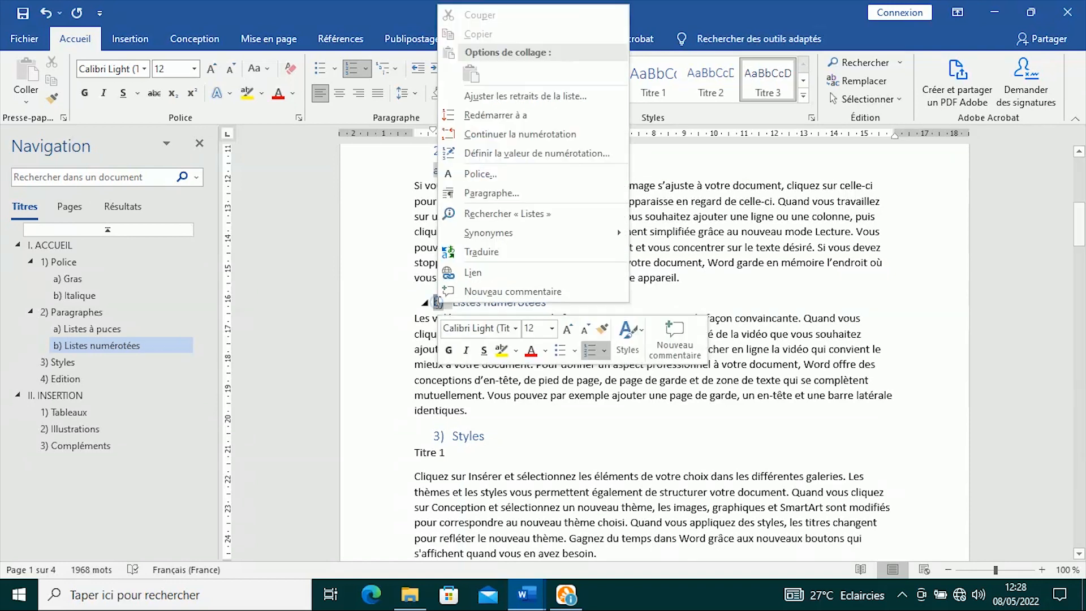
{"action": "left_click", "coordinate": [495, 135]}
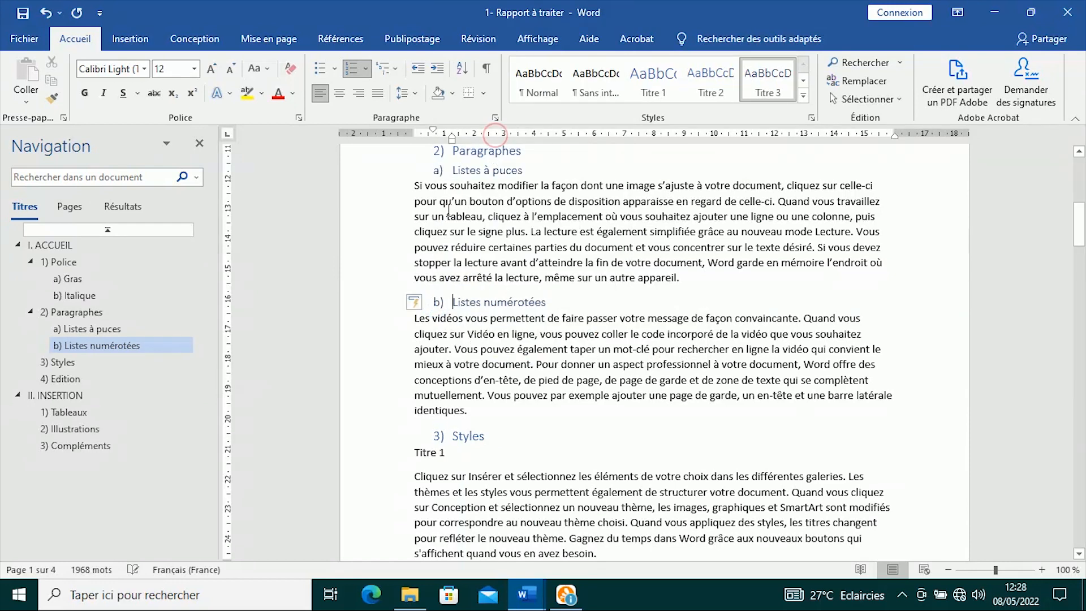
{"action": "scroll", "coordinate": [454, 286], "scroll_direction": "down", "scroll_amount": 3}
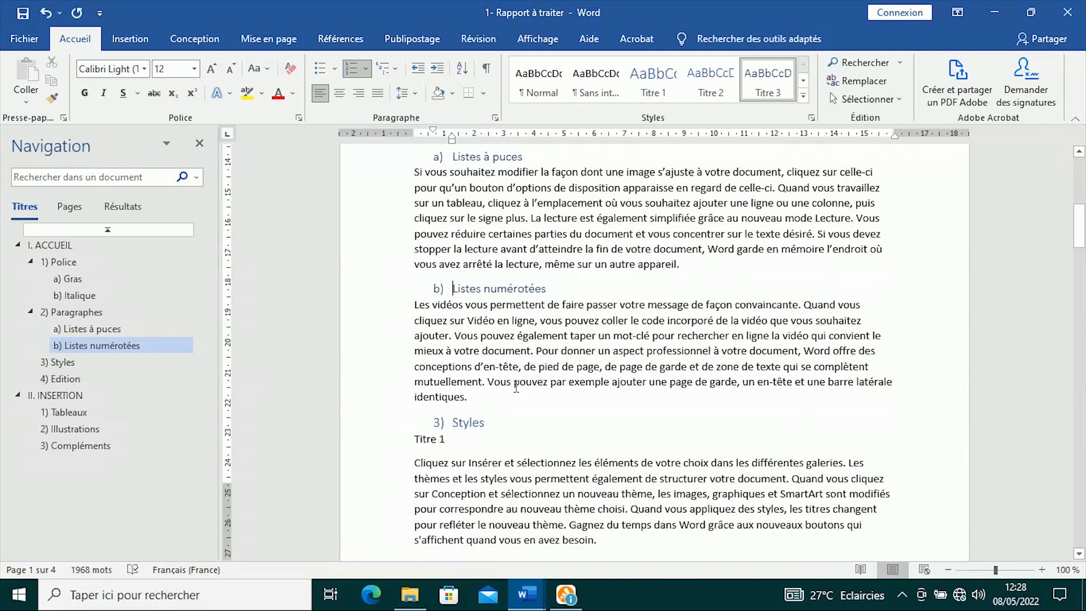
- Make the Titre 1 line a Titre 3 heading lettered a)
{"action": "left_click_drag", "start_coordinate": [465, 301], "coordinate": [413, 301]}
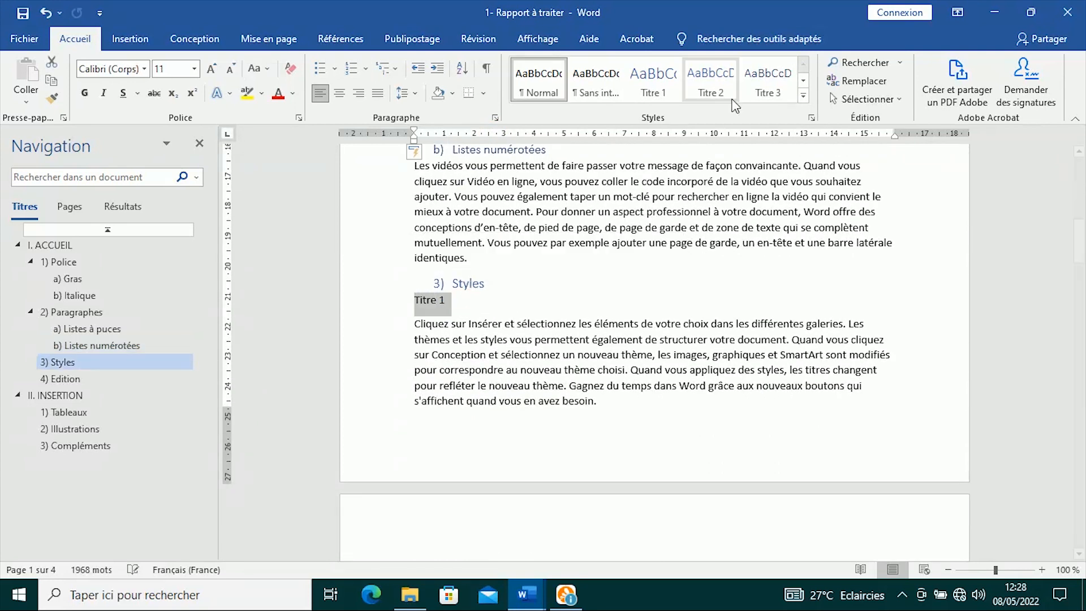
{"action": "left_click", "coordinate": [768, 79]}
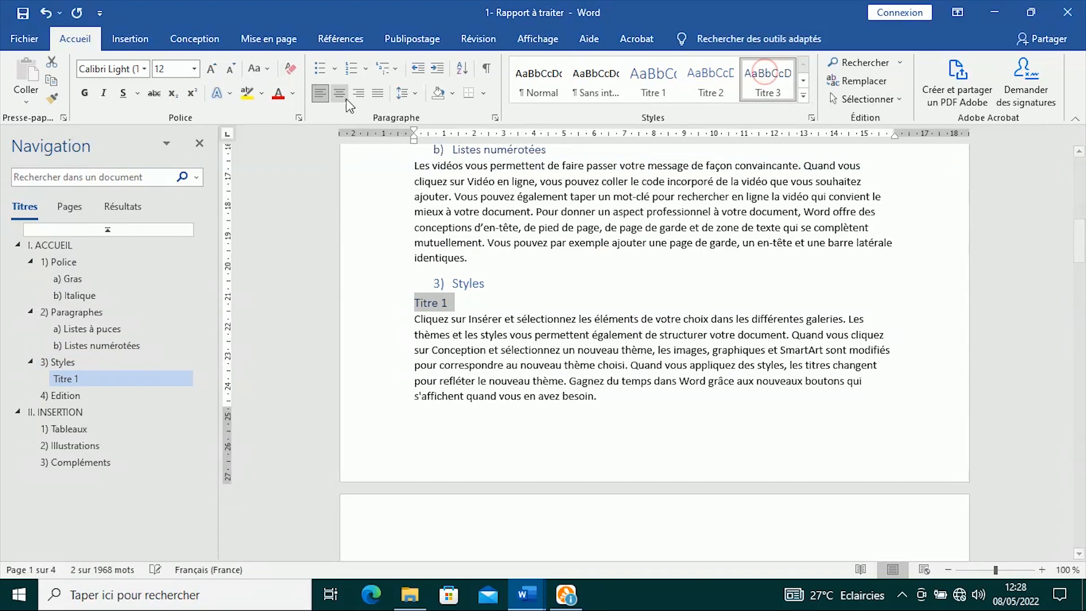
{"action": "left_click", "coordinate": [354, 75]}
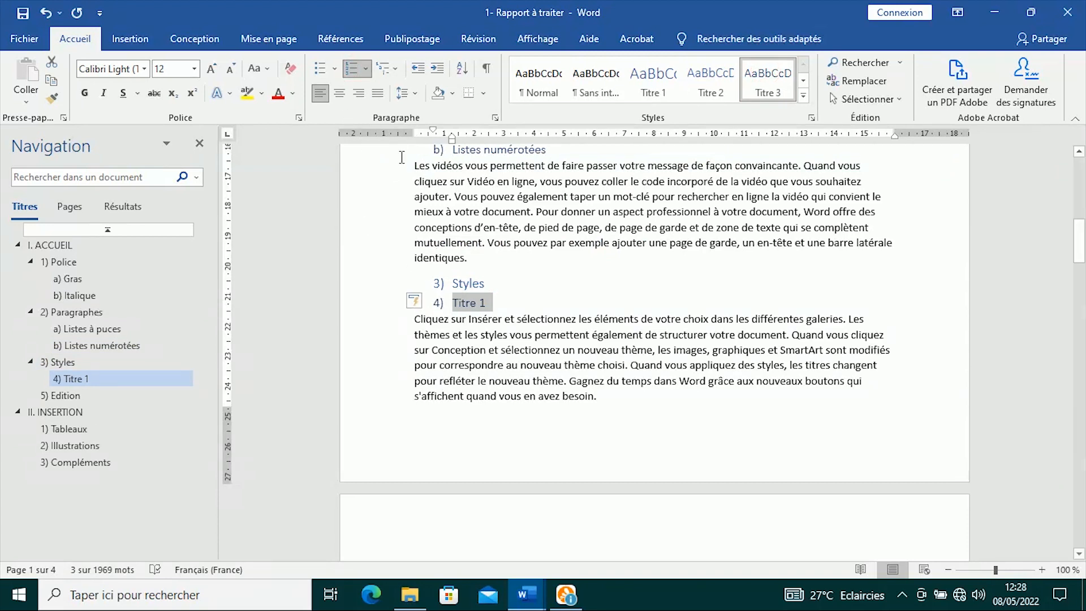
{"action": "left_click", "coordinate": [367, 70]}
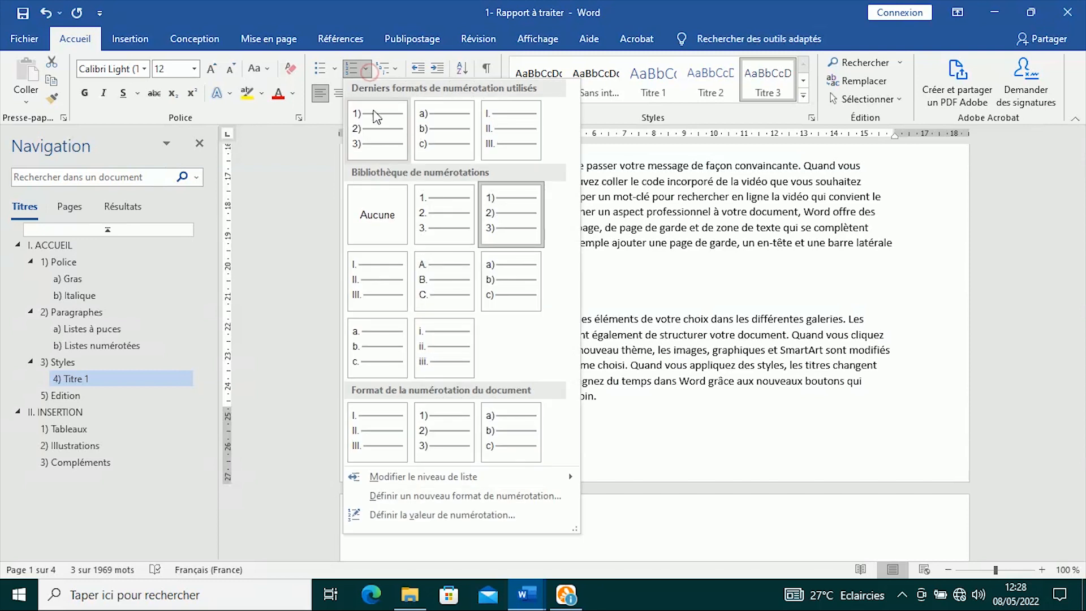
{"action": "left_click", "coordinate": [442, 127]}
- Make the Titre 2 and Titre 3 lines Titre 3 headings lettered b) and c)
{"action": "scroll", "coordinate": [463, 349], "scroll_direction": "down", "scroll_amount": 5}
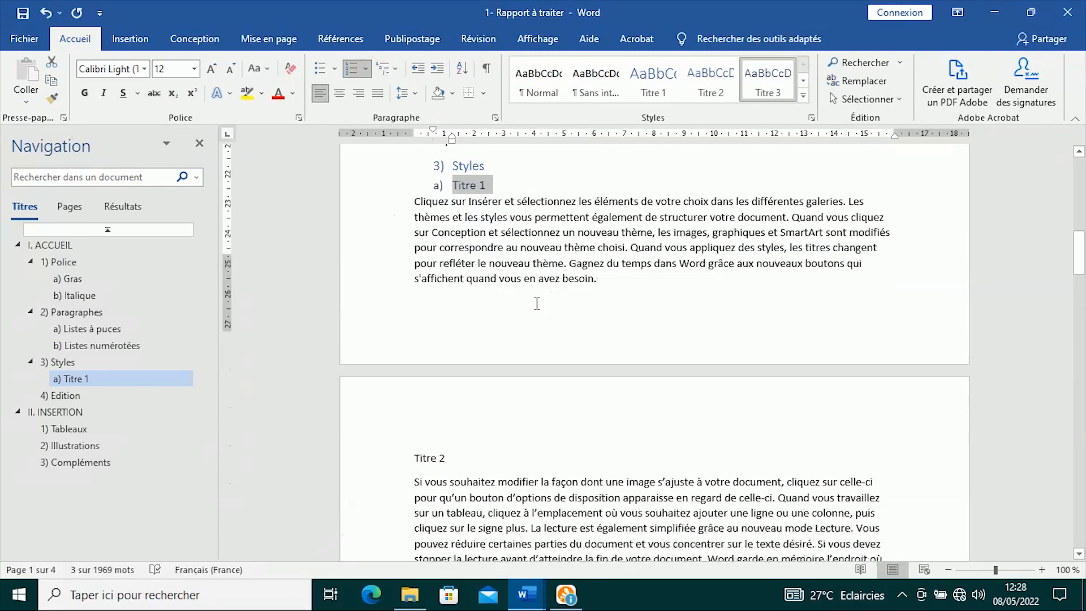
{"action": "left_click_drag", "start_coordinate": [415, 344], "coordinate": [414, 346]}
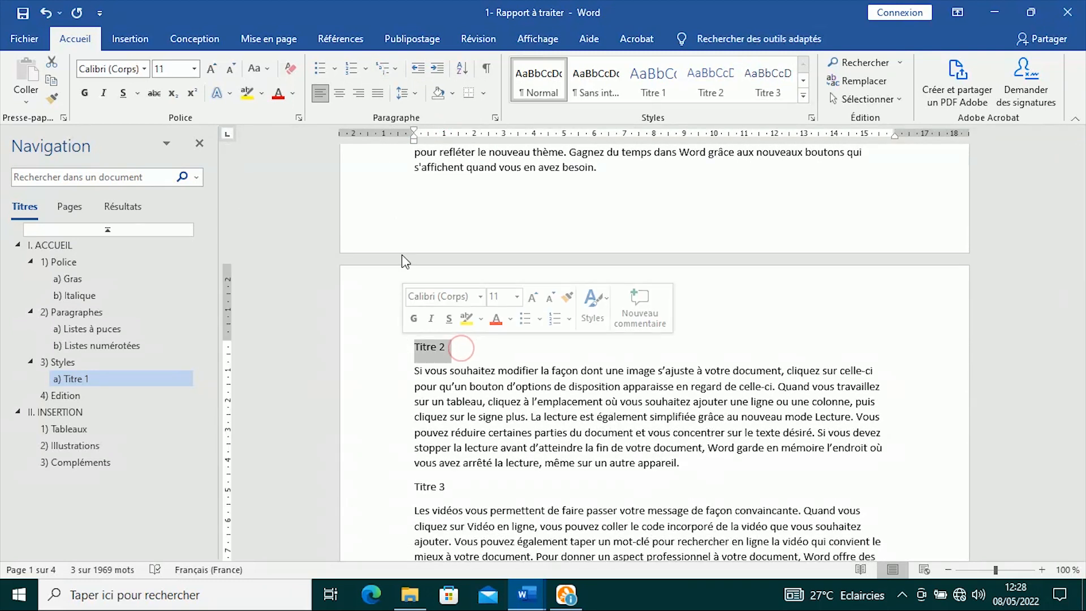
{"action": "left_click", "coordinate": [783, 83]}
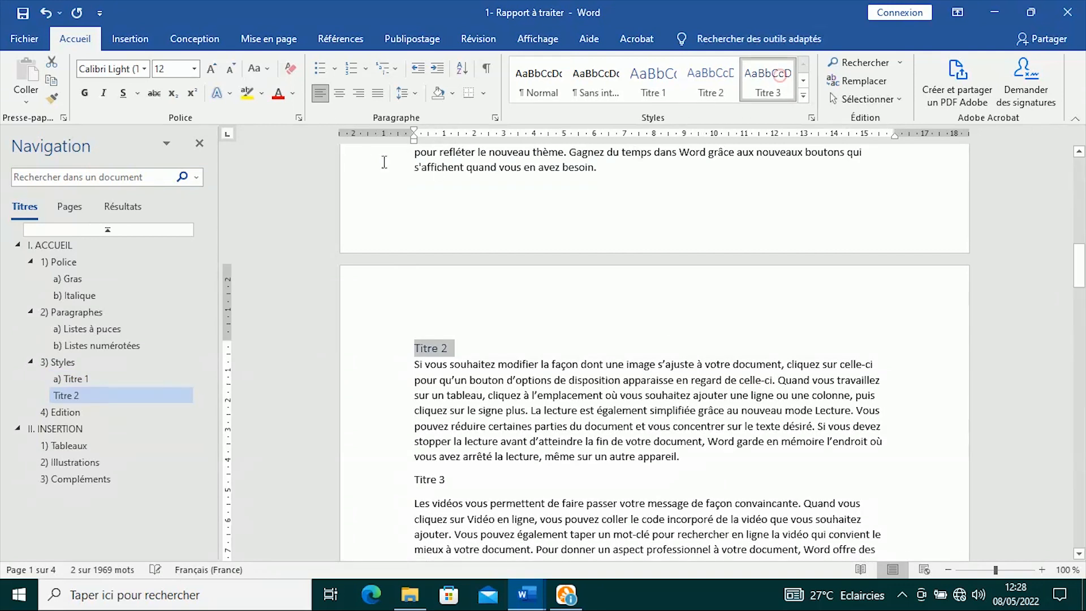
{"action": "left_click", "coordinate": [351, 70]}
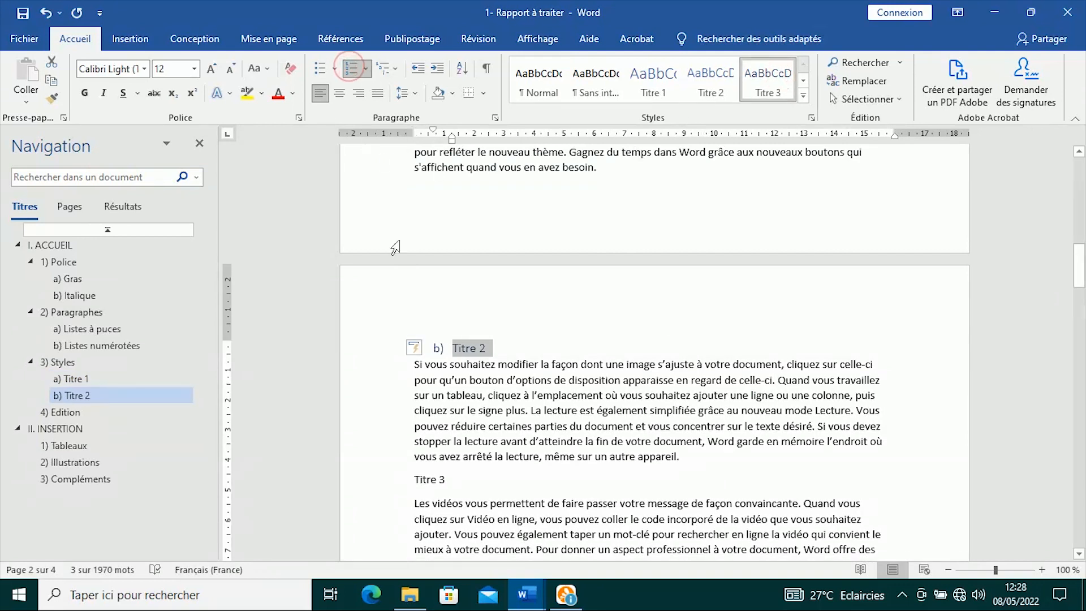
{"action": "scroll", "coordinate": [469, 346], "scroll_direction": "down", "scroll_amount": 3}
{"action": "left_click_drag", "start_coordinate": [468, 326], "coordinate": [414, 328]}
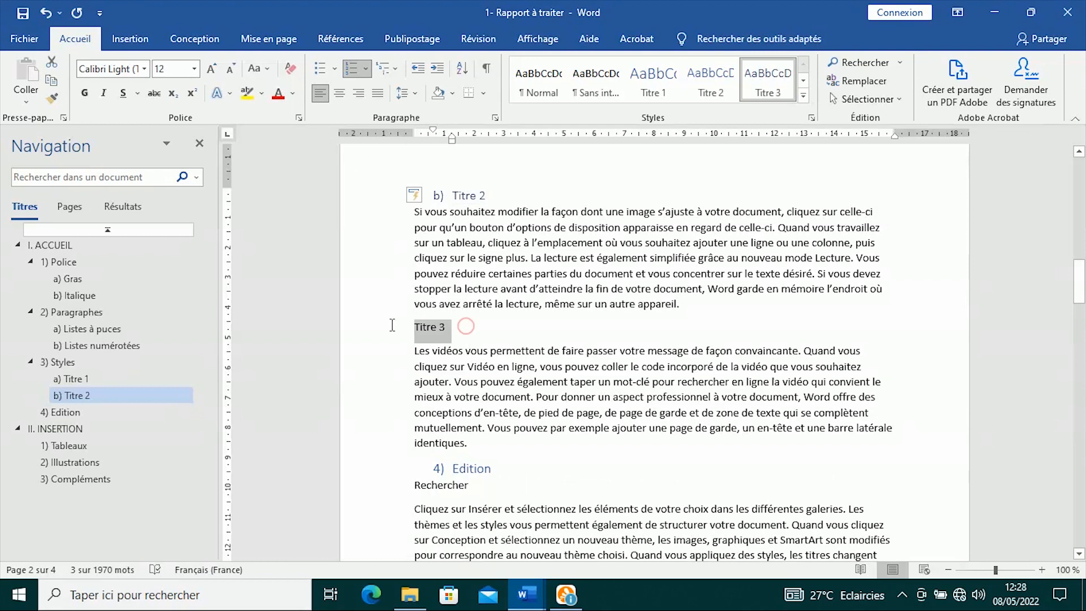
{"action": "left_click", "coordinate": [768, 71]}
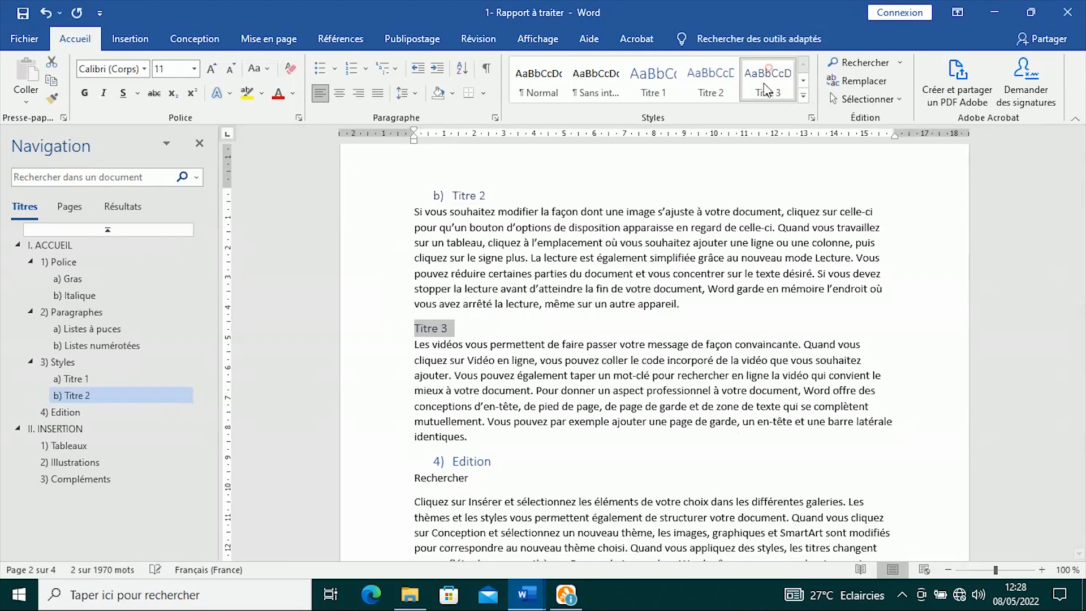
{"action": "left_click", "coordinate": [351, 69]}
- Make Rechercher and Remplacer Titre 3 headings, lettered a) and b) under Edition
{"action": "scroll", "coordinate": [499, 334], "scroll_direction": "down", "scroll_amount": 3}
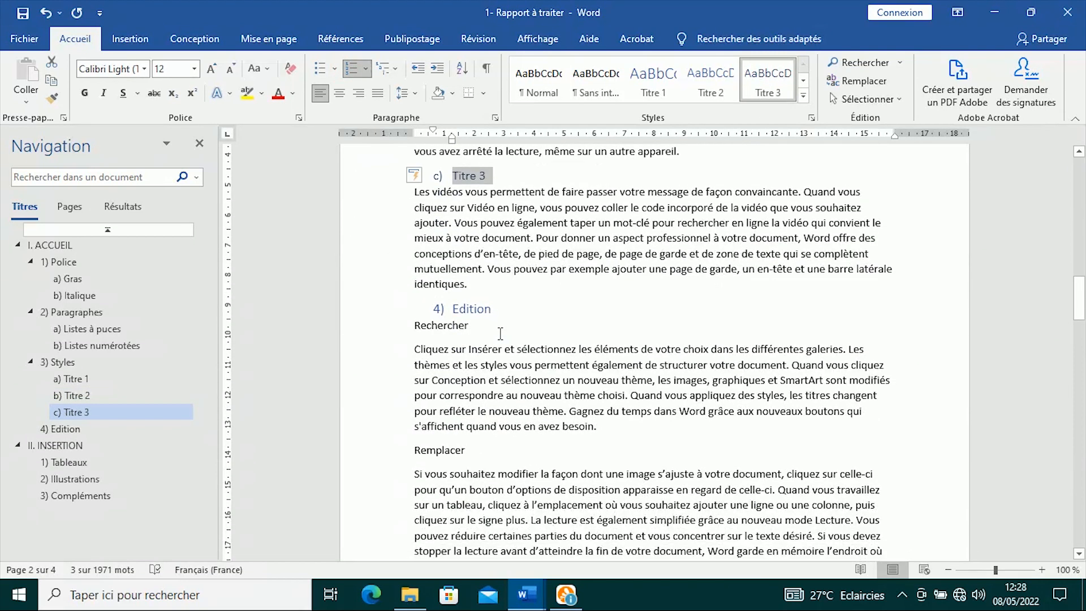
{"action": "left_click_drag", "start_coordinate": [488, 328], "coordinate": [414, 328]}
{"action": "left_click", "coordinate": [767, 72]}
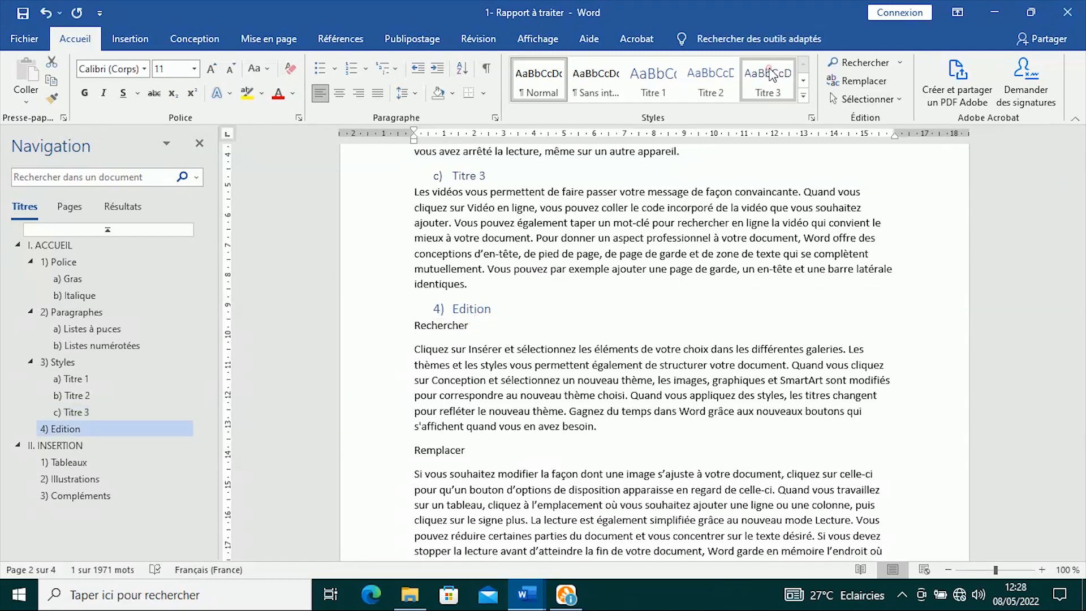
{"action": "left_click", "coordinate": [365, 68]}
{"action": "left_click", "coordinate": [369, 121]}
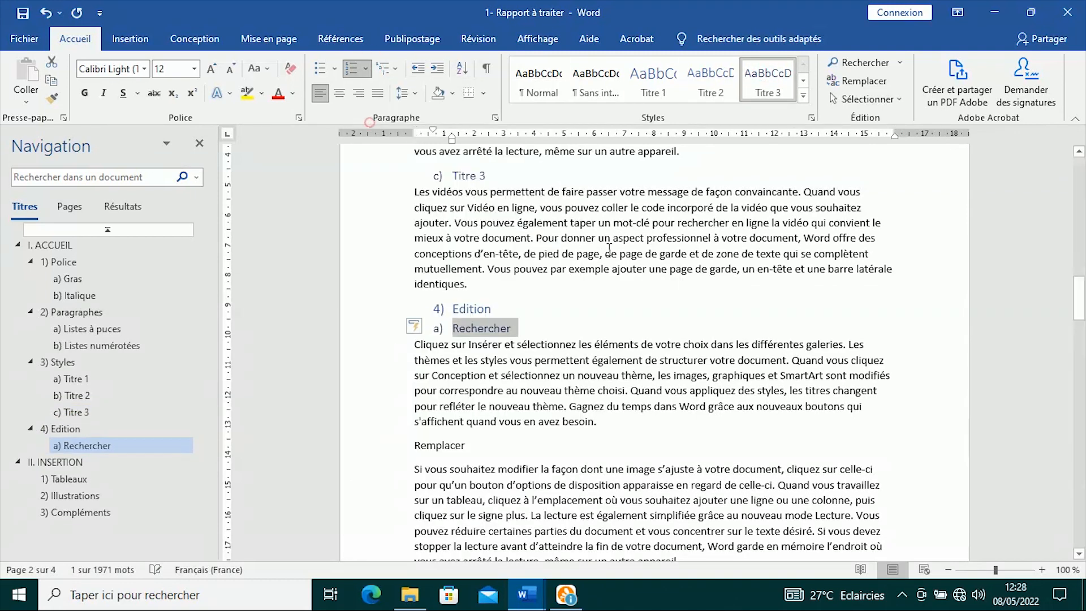
{"action": "scroll", "coordinate": [614, 255], "scroll_direction": "down", "scroll_amount": 3}
{"action": "left_click_drag", "start_coordinate": [485, 255], "coordinate": [414, 255]}
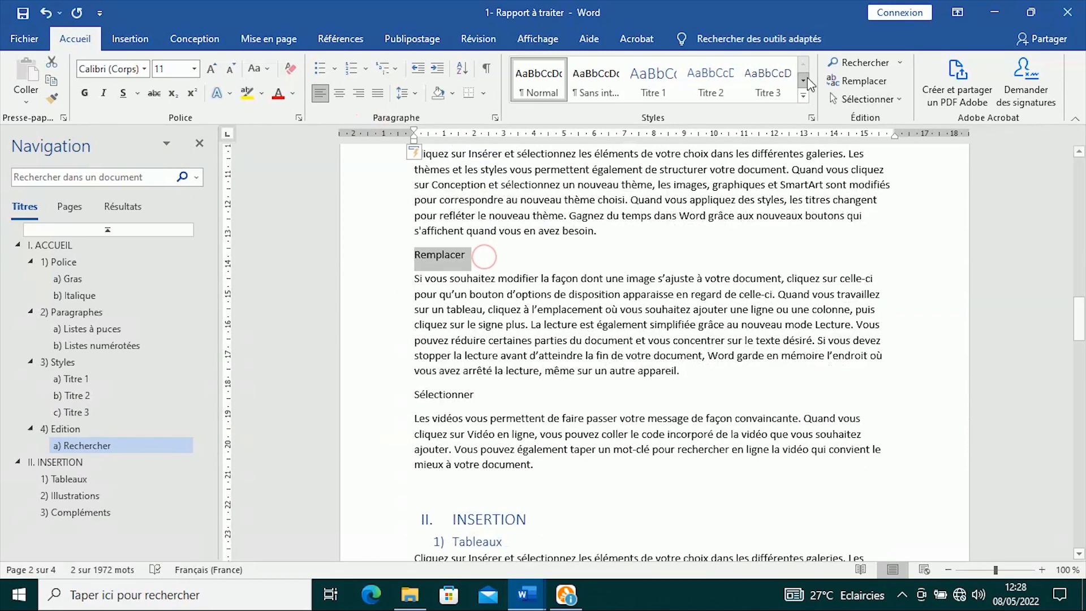
{"action": "left_click", "coordinate": [774, 83]}
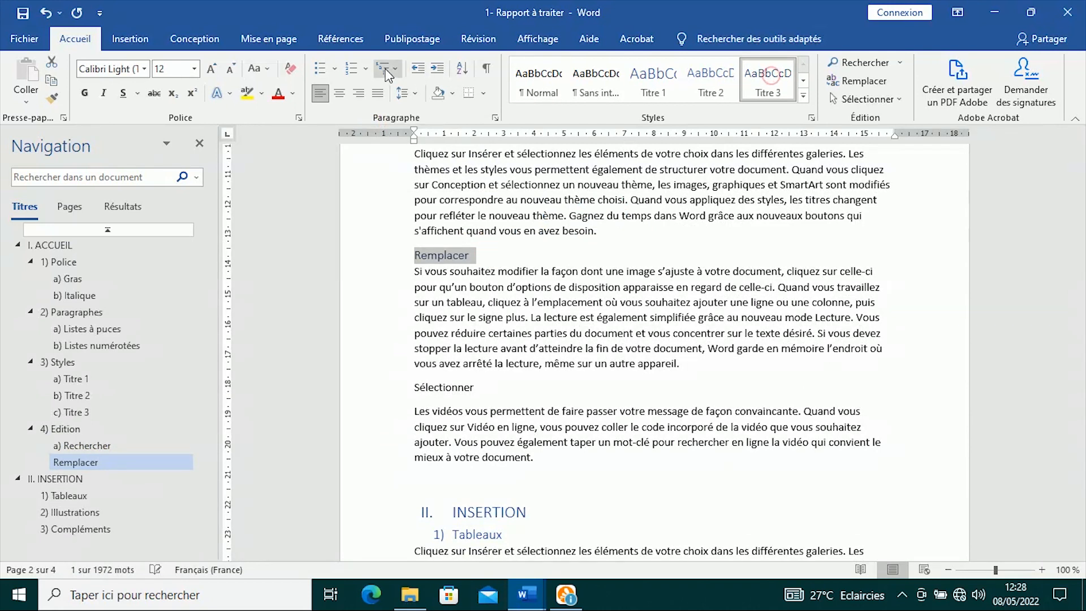
{"action": "left_click", "coordinate": [352, 70]}
- Apply Titre 3 to the Sélectionner line so it reads c) Sélectionner
{"action": "left_click_drag", "start_coordinate": [501, 385], "coordinate": [415, 378]}
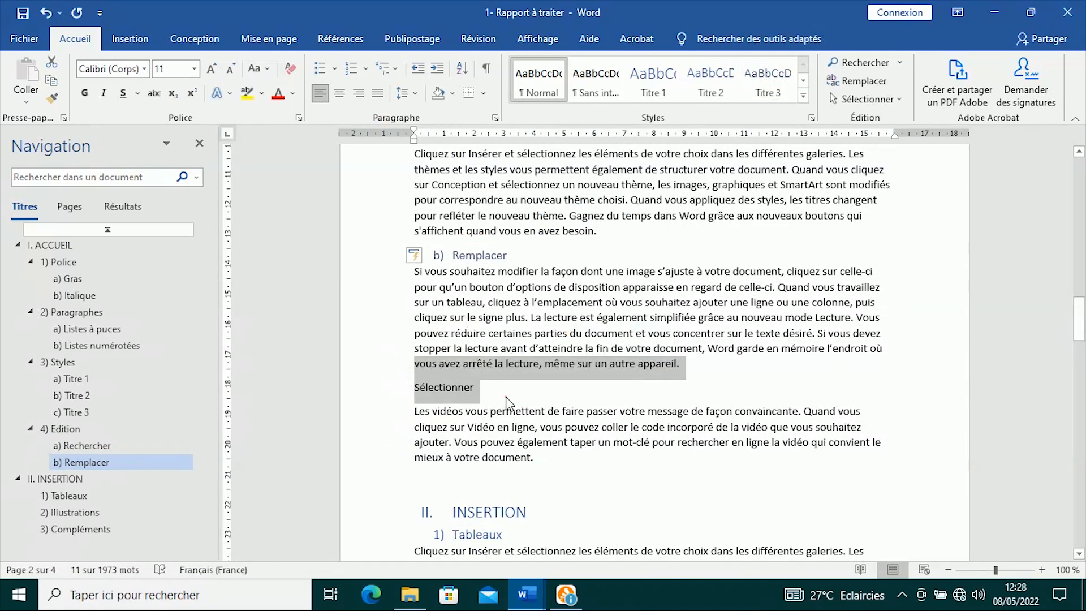
{"action": "left_click", "coordinate": [505, 397]}
{"action": "left_click_drag", "start_coordinate": [496, 385], "coordinate": [418, 380]}
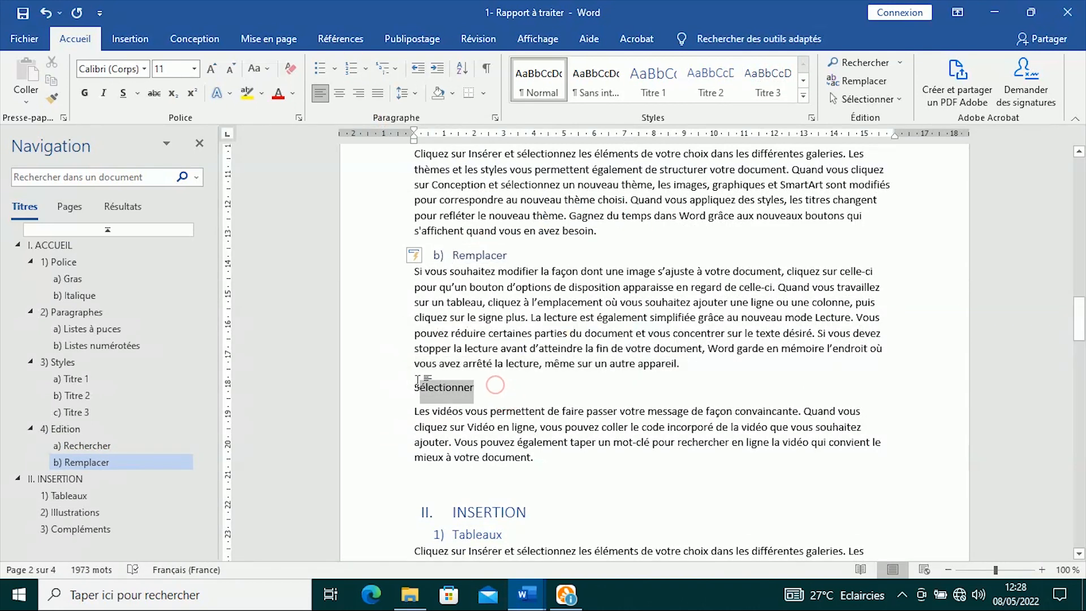
{"action": "left_click", "coordinate": [377, 391]}
{"action": "left_click", "coordinate": [767, 79]}
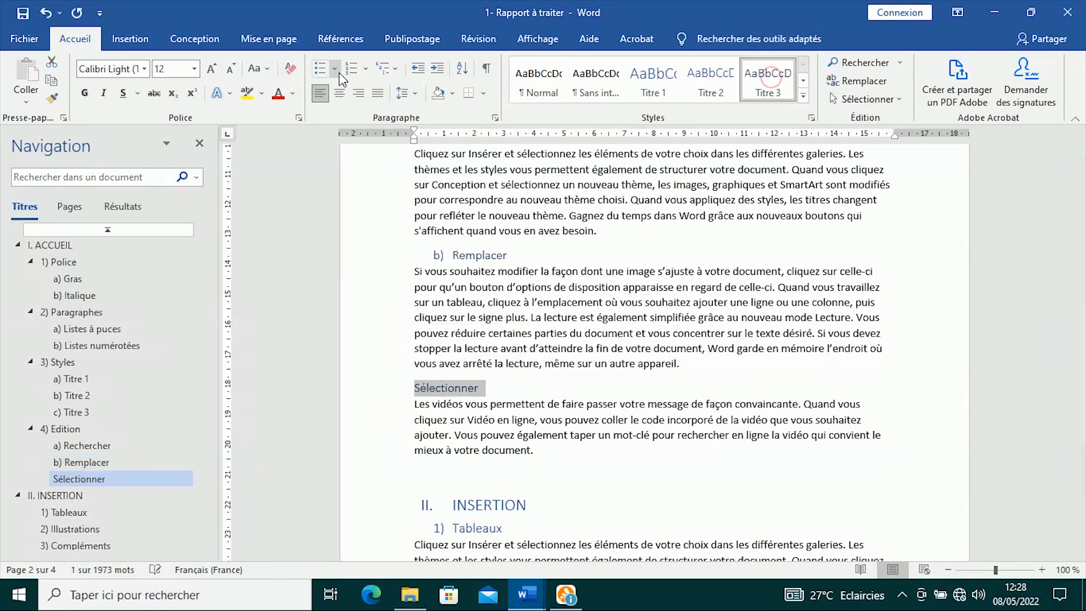
{"action": "left_click", "coordinate": [351, 68]}
{"action": "left_click", "coordinate": [599, 305]}
{"action": "scroll", "coordinate": [599, 305], "scroll_direction": "down", "scroll_amount": 12}
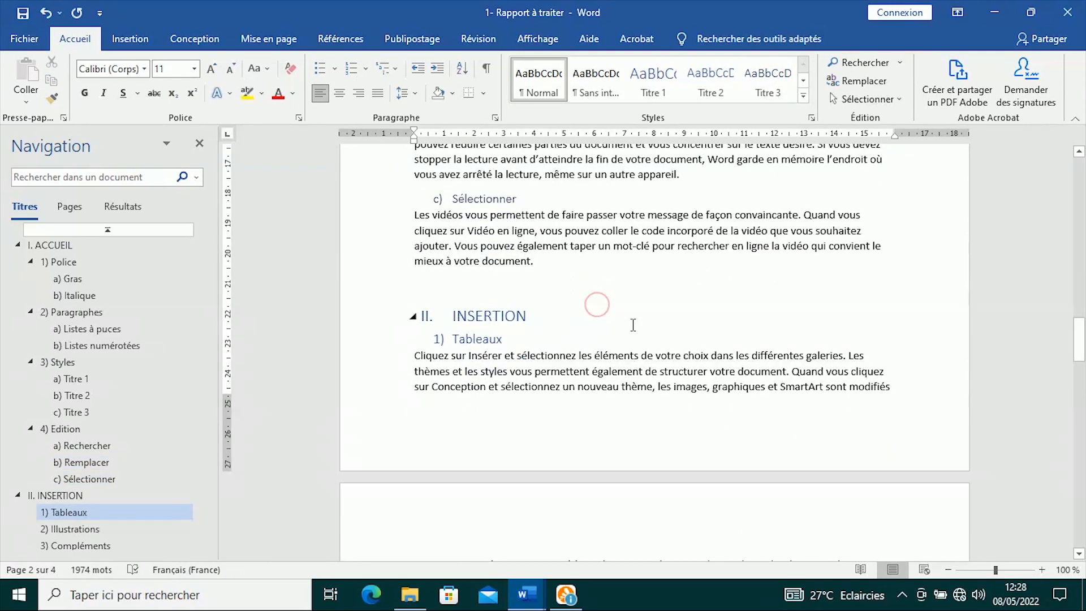
- Make Images a Titre 3 heading lettered a)
{"action": "scroll", "coordinate": [631, 322], "scroll_direction": "down", "scroll_amount": 5}
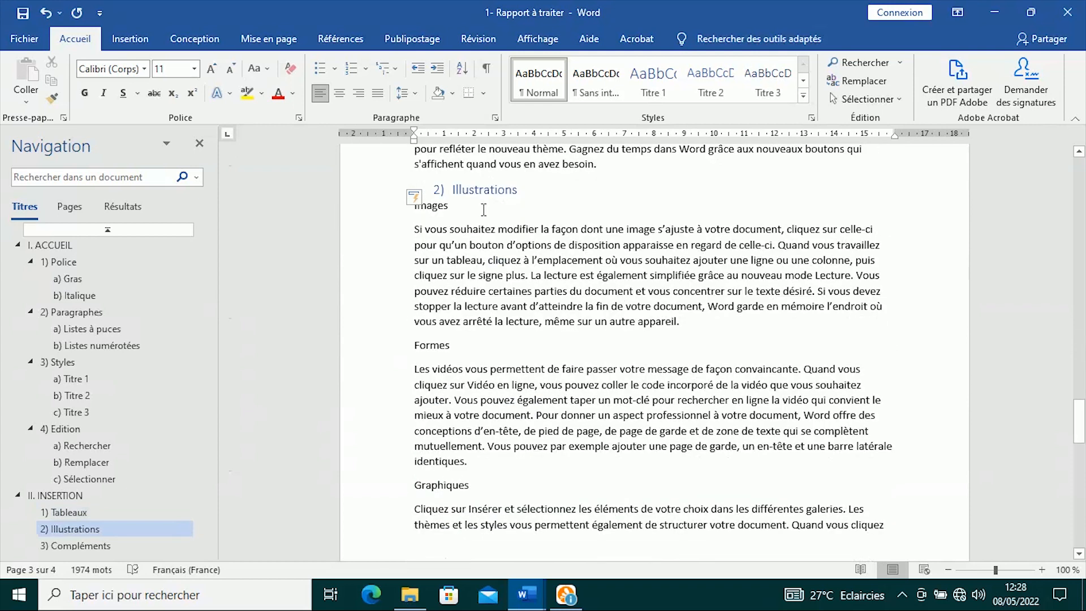
{"action": "left_click_drag", "start_coordinate": [460, 204], "coordinate": [413, 206]}
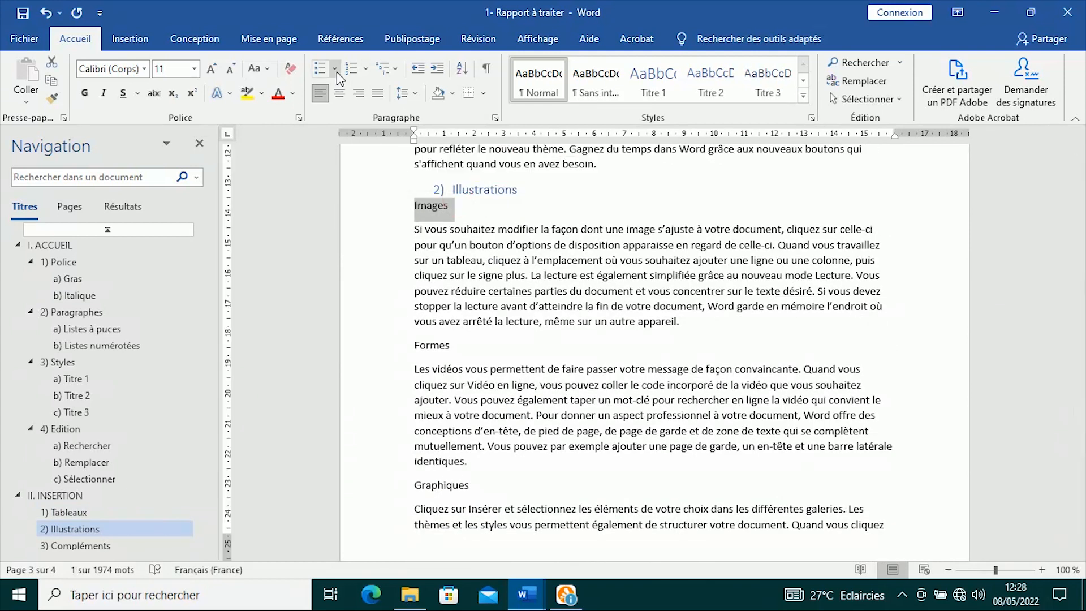
{"action": "left_click", "coordinate": [367, 68]}
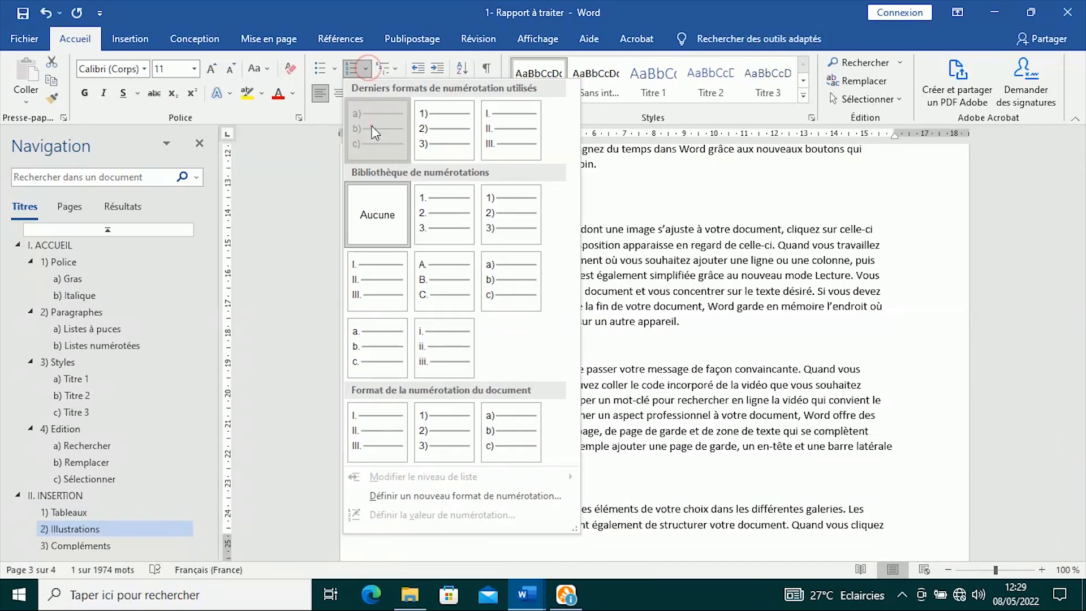
{"action": "left_click", "coordinate": [371, 125]}
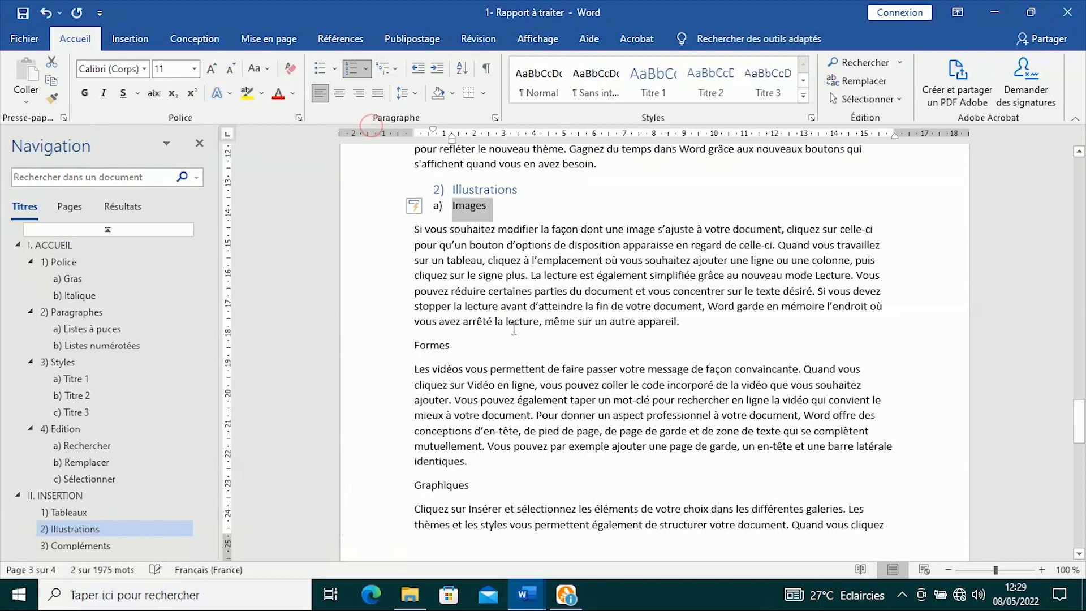
{"action": "left_click", "coordinate": [766, 86]}
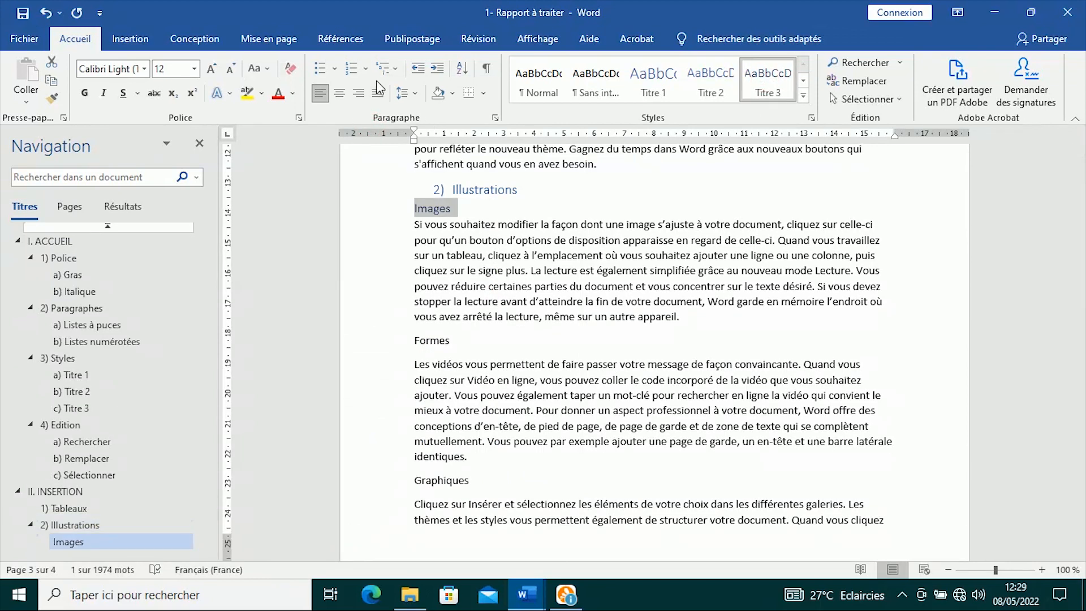
{"action": "left_click", "coordinate": [367, 69]}
{"action": "left_click", "coordinate": [371, 126]}
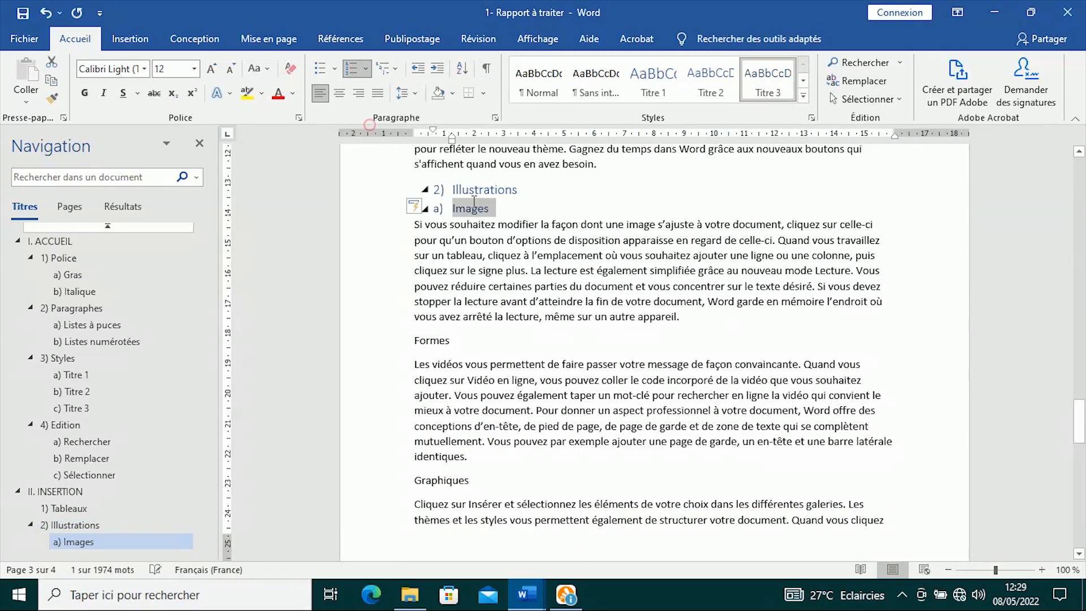
- Make Formes a Titre 3 heading and continue the numbering so it reads b)
{"action": "scroll", "coordinate": [542, 244], "scroll_direction": "down", "scroll_amount": 3}
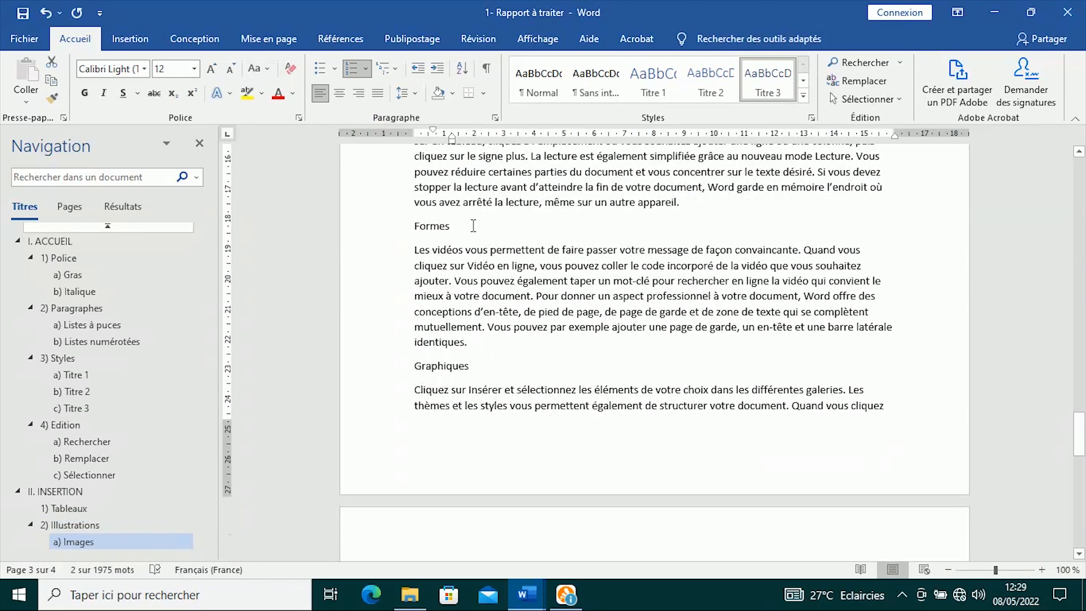
{"action": "triple_click", "coordinate": [473, 225]}
{"action": "left_click", "coordinate": [765, 86]}
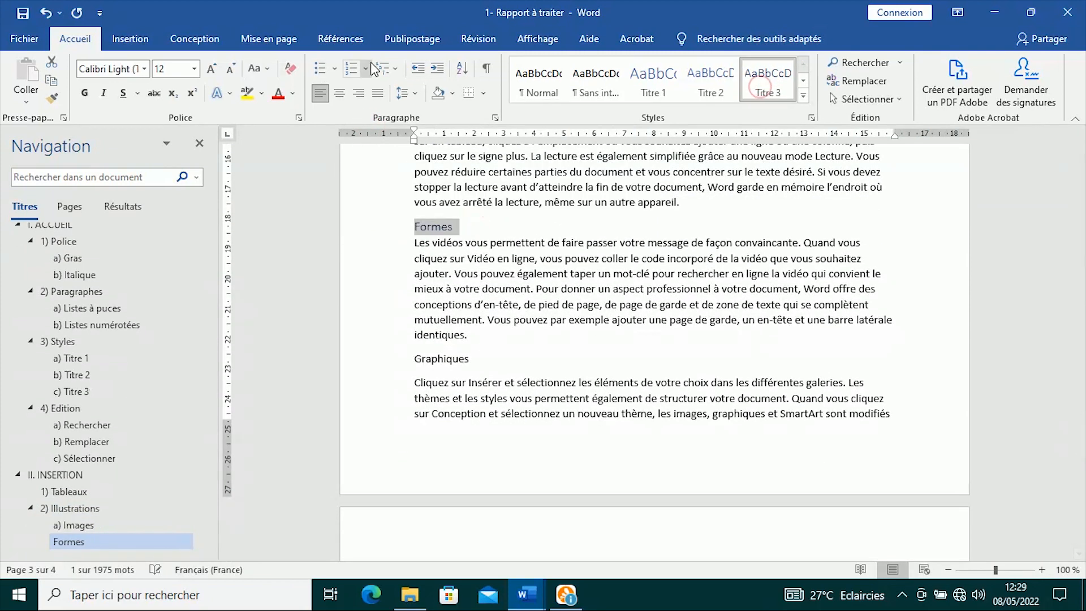
{"action": "left_click", "coordinate": [366, 69]}
{"action": "left_click", "coordinate": [371, 121]}
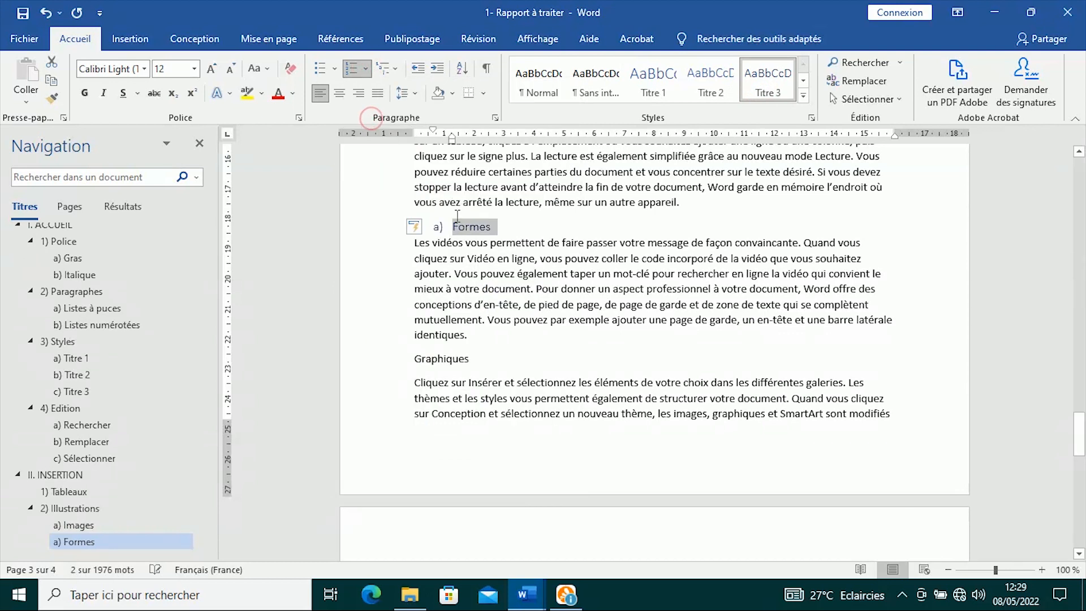
{"action": "left_click", "coordinate": [435, 226]}
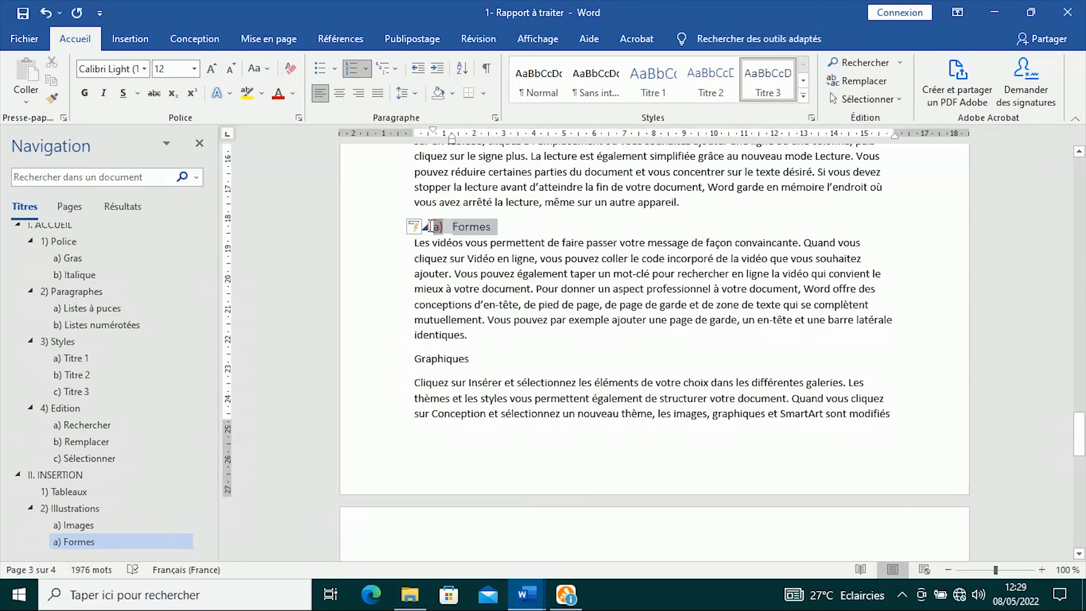
{"action": "right_click", "coordinate": [436, 225]}
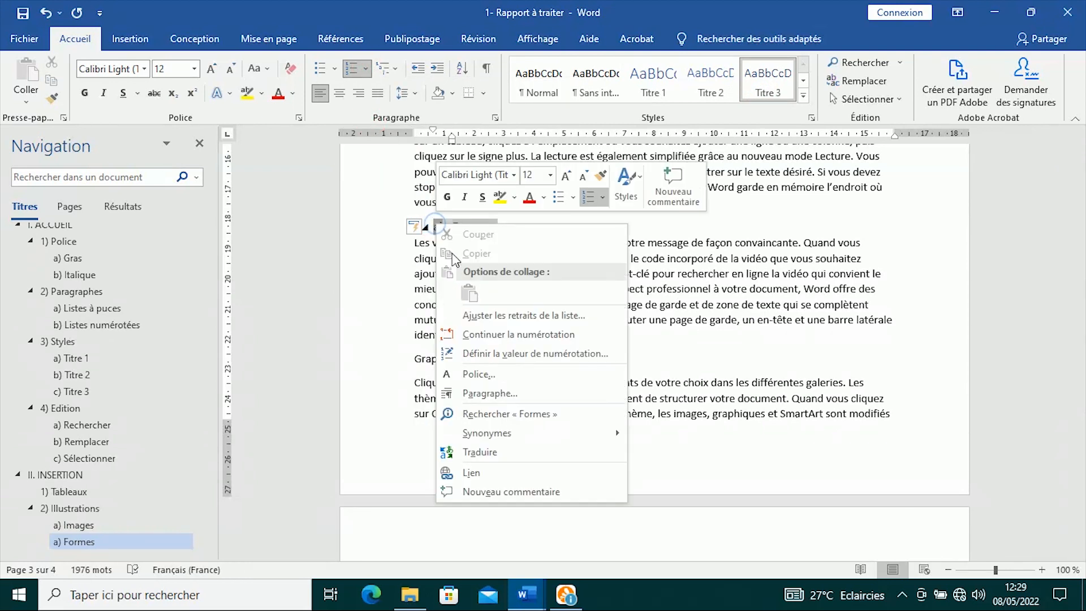
{"action": "left_click", "coordinate": [482, 330]}
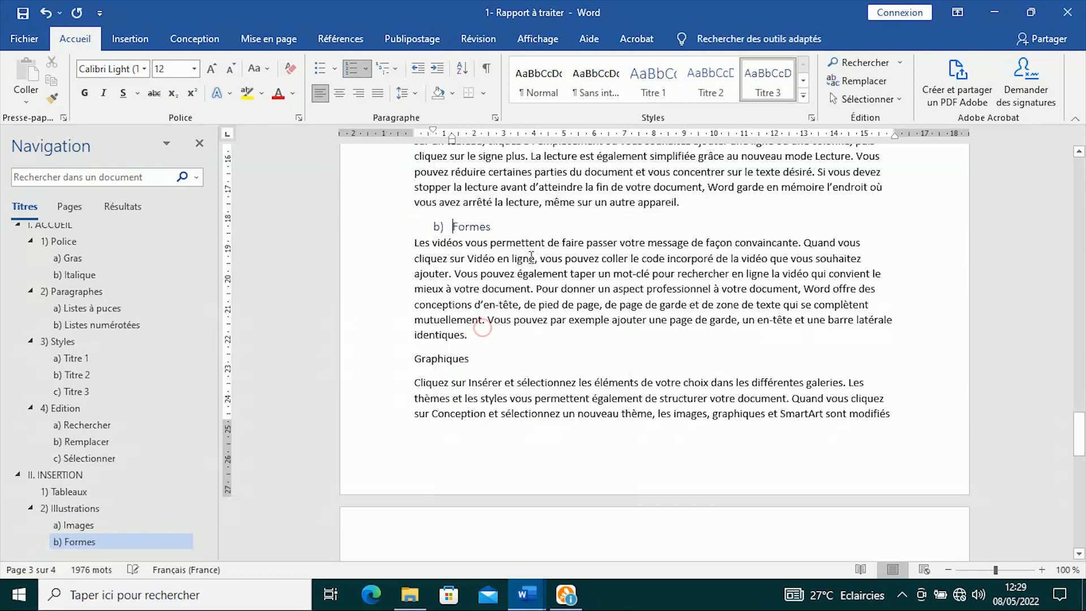
- Apply Titre 3 to Graphiques and SmartArt, lettering them c) and d)
{"action": "double_click", "coordinate": [479, 362]}
{"action": "left_click", "coordinate": [770, 88]}
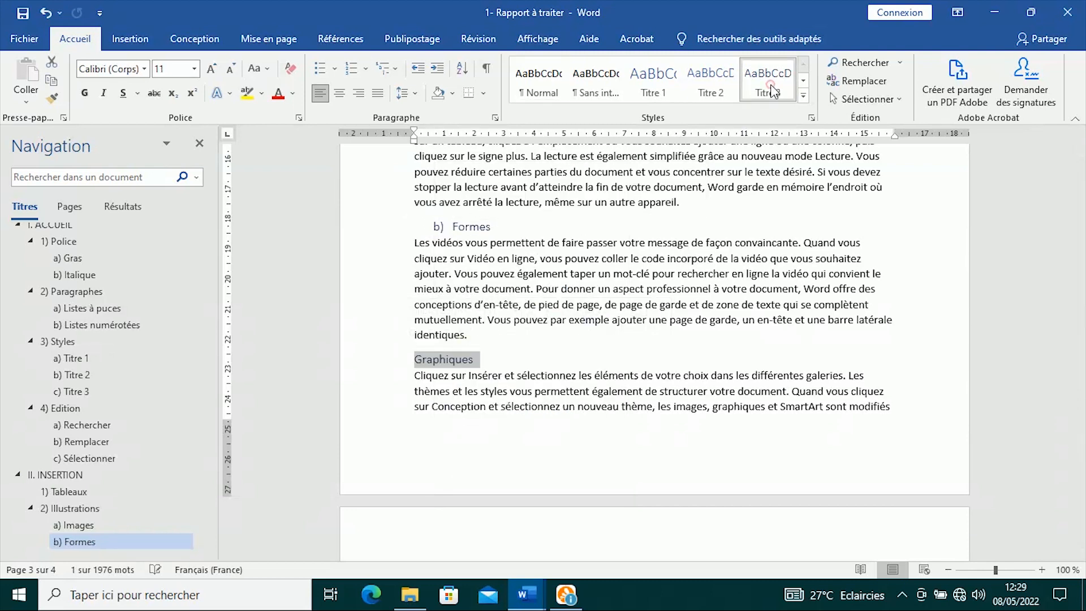
{"action": "left_click", "coordinate": [512, 287]}
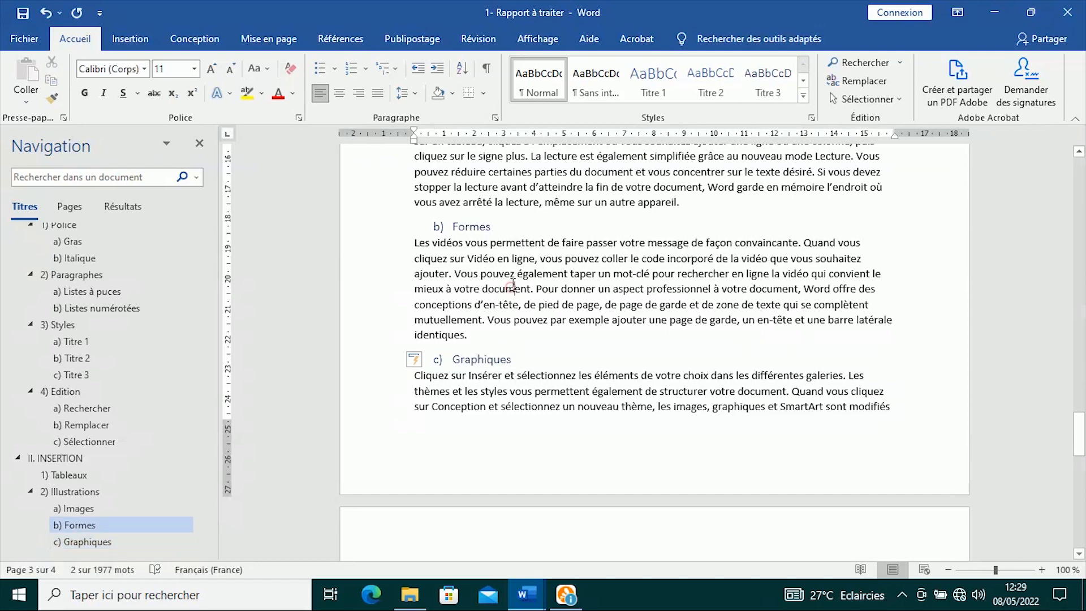
{"action": "scroll", "coordinate": [511, 287], "scroll_direction": "down", "scroll_amount": 10}
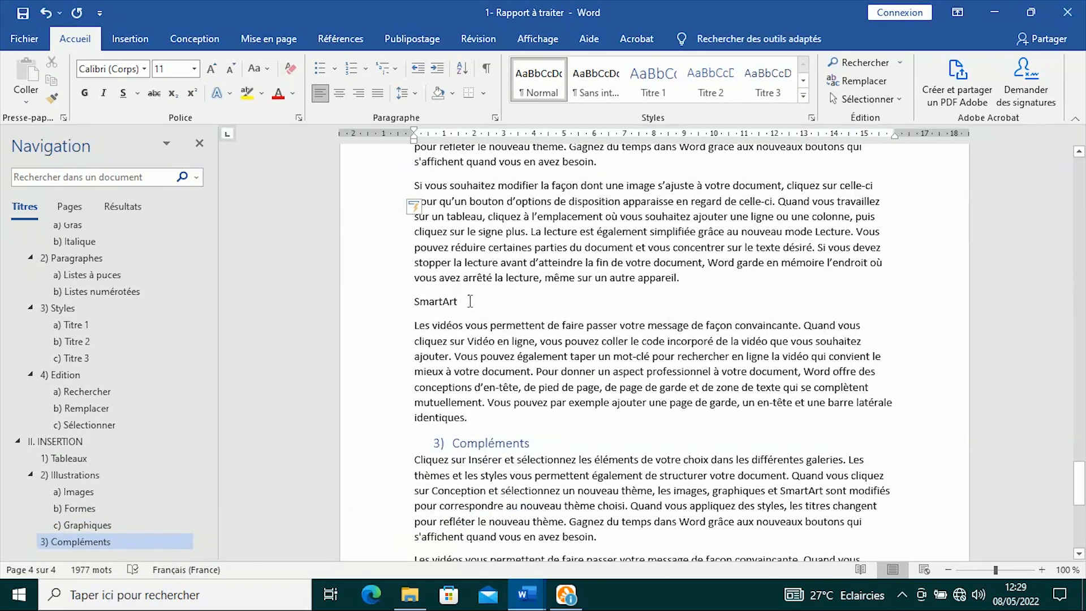
{"action": "left_click_drag", "start_coordinate": [470, 301], "coordinate": [399, 297]}
{"action": "left_click", "coordinate": [767, 85]}
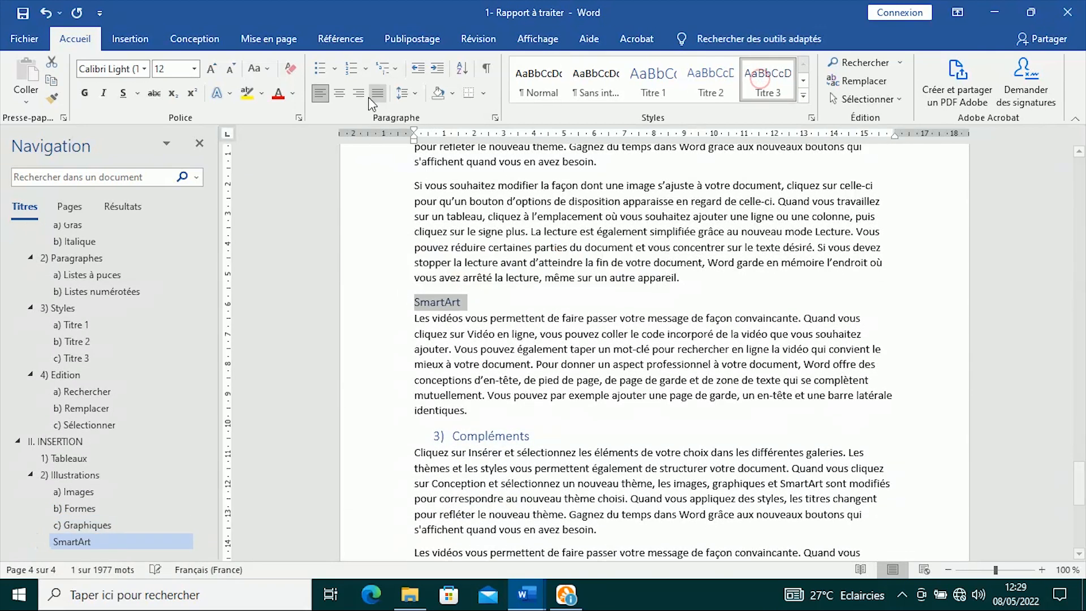
{"action": "left_click", "coordinate": [570, 304]}
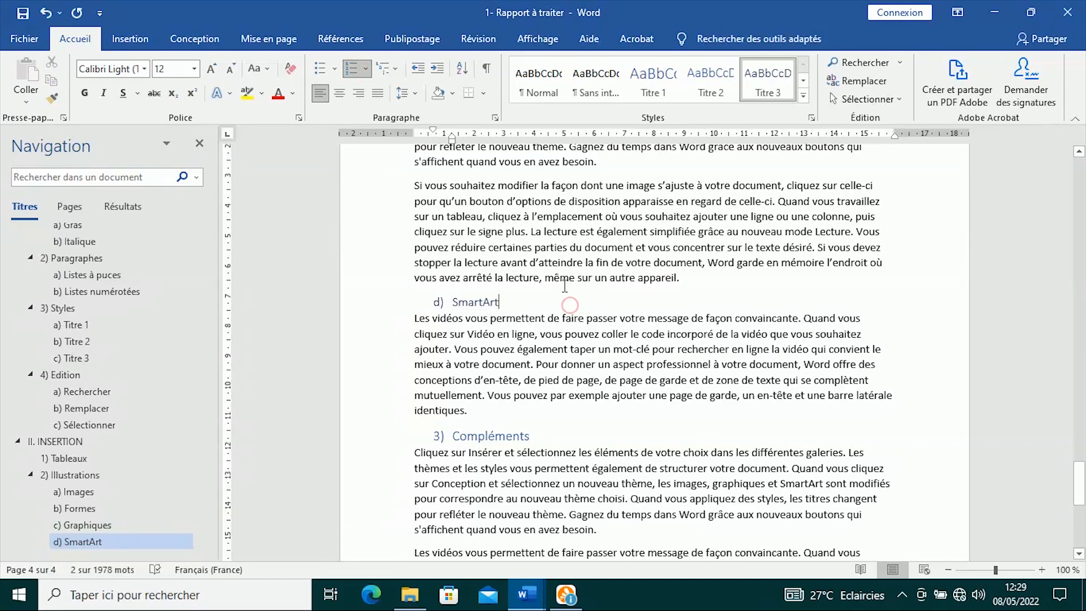
{"action": "scroll", "coordinate": [564, 286], "scroll_direction": "down", "scroll_amount": 5}
{"action": "scroll", "coordinate": [564, 286], "scroll_direction": "up", "scroll_amount": 13}
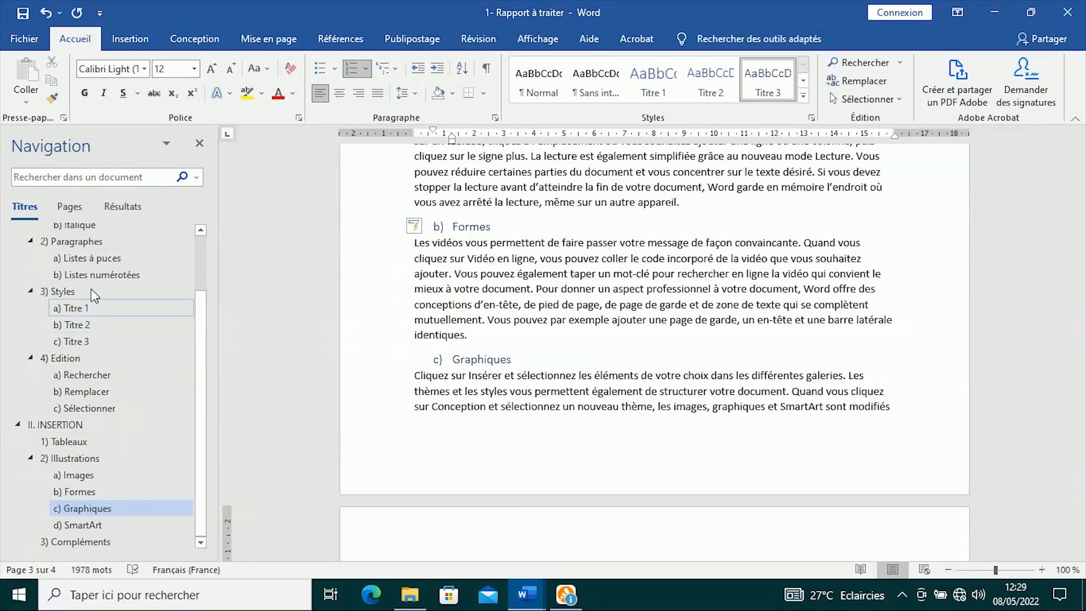
{"action": "scroll", "coordinate": [87, 506], "scroll_direction": "up", "scroll_amount": 2}
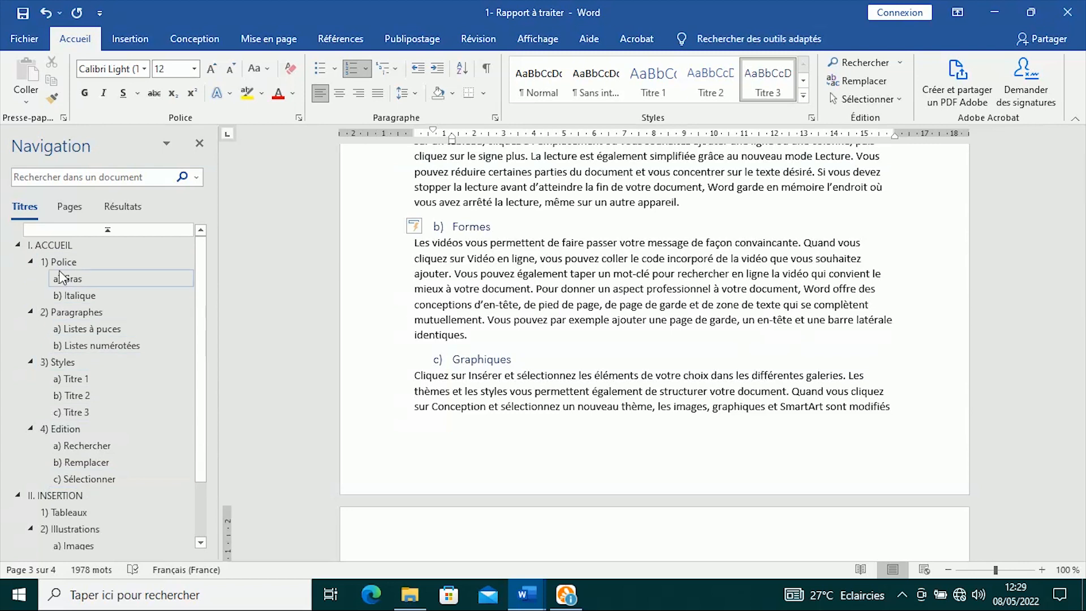
{"action": "left_click", "coordinate": [29, 262]}
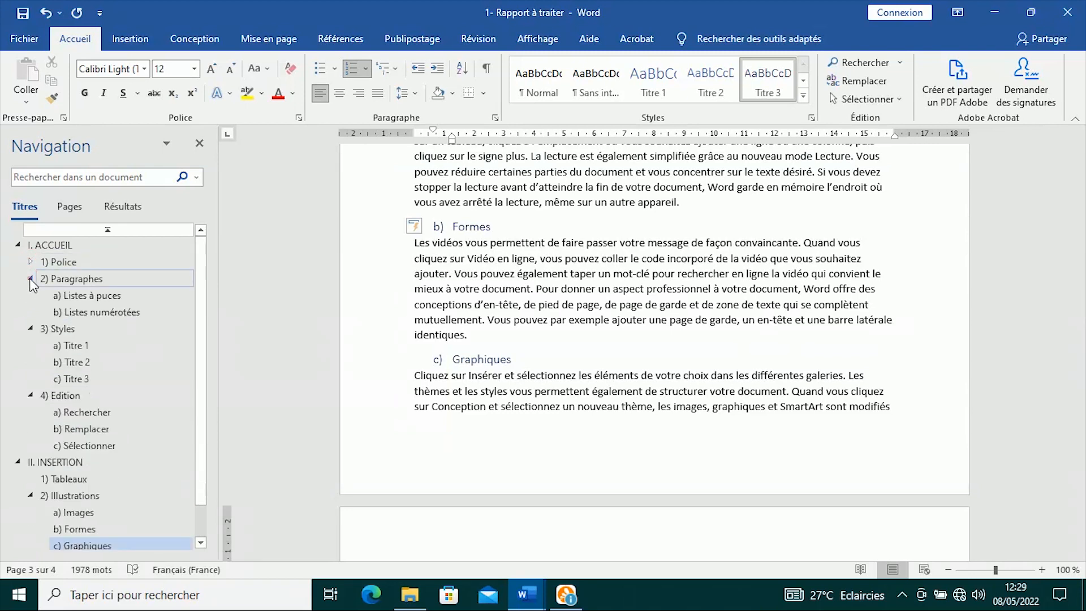
{"action": "left_click", "coordinate": [30, 278]}
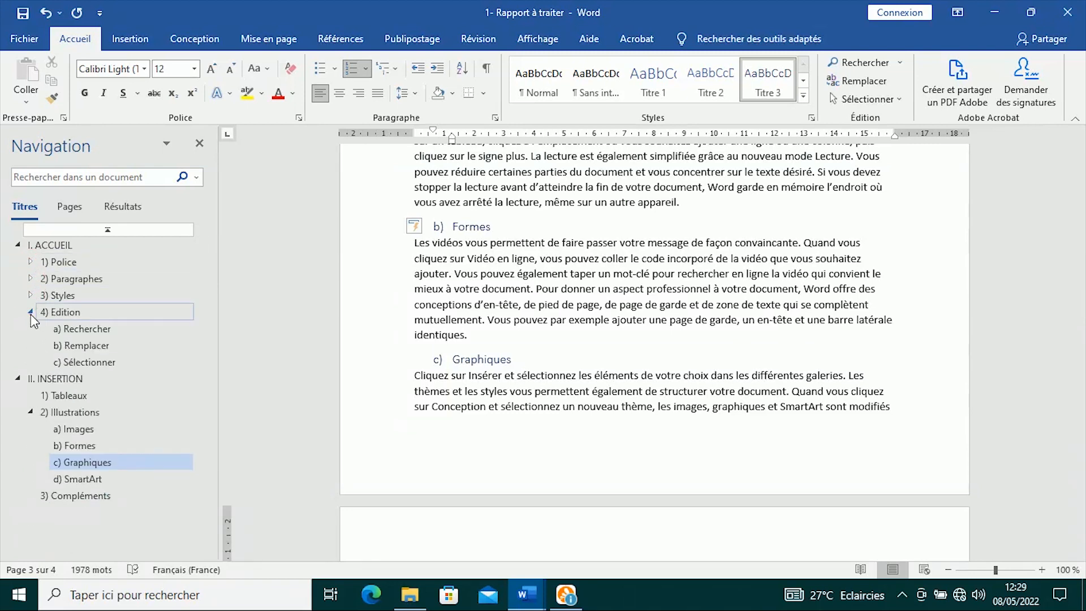
{"action": "left_click", "coordinate": [30, 313]}
{"action": "left_click", "coordinate": [30, 362]}
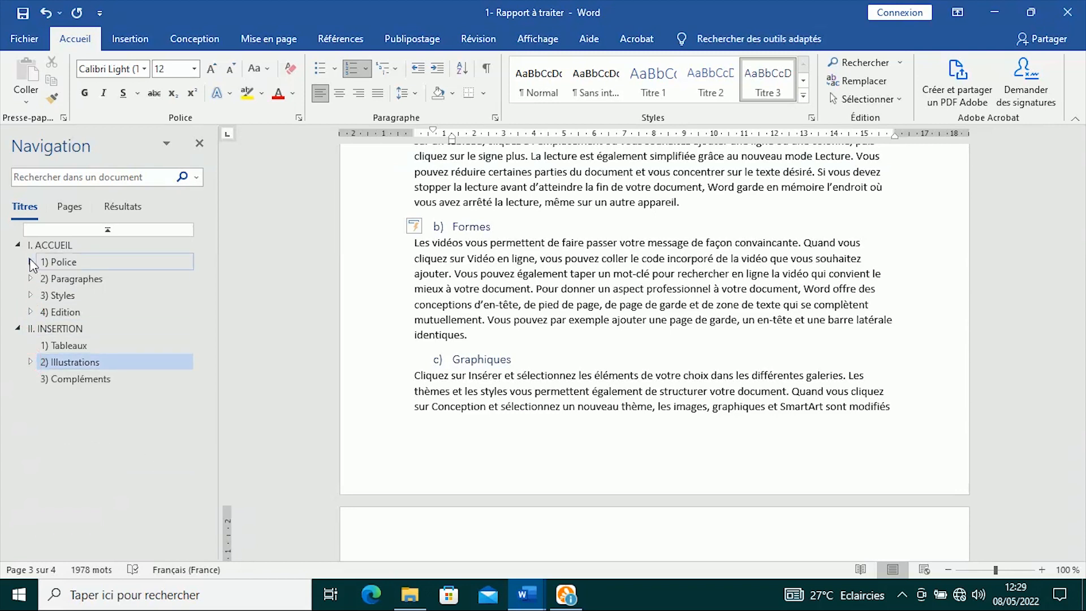
{"action": "left_click", "coordinate": [17, 245]}
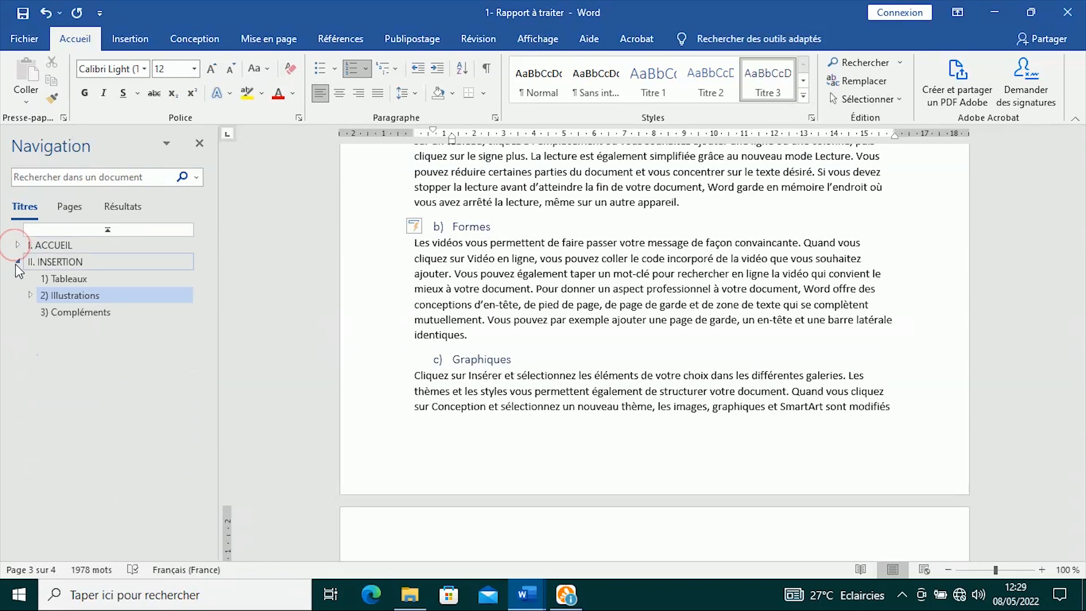
{"action": "left_click", "coordinate": [17, 261]}
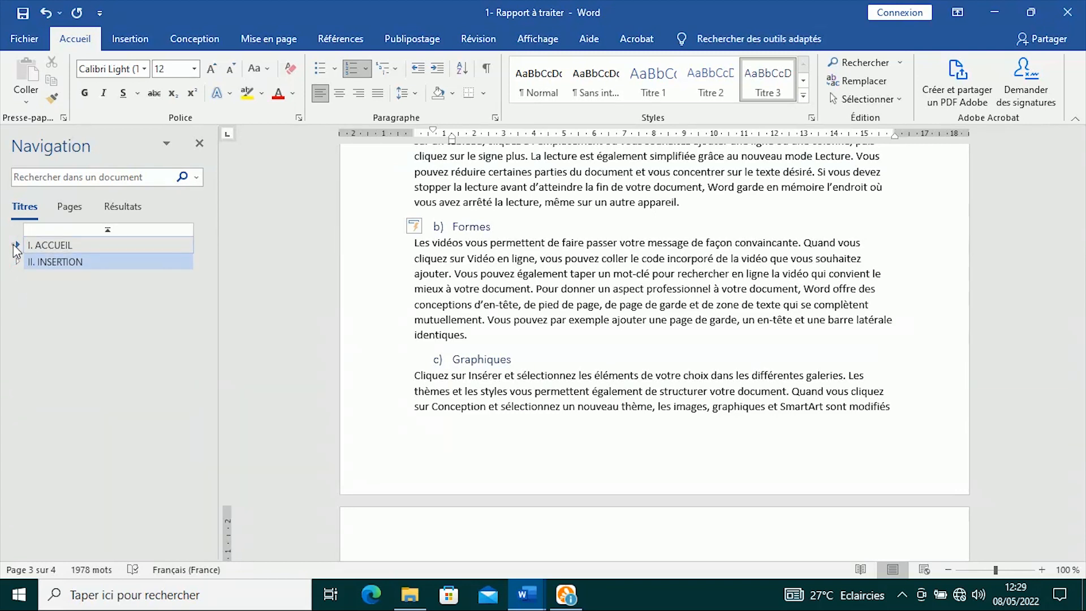
{"action": "left_click", "coordinate": [17, 245]}
{"action": "left_click", "coordinate": [17, 329]}
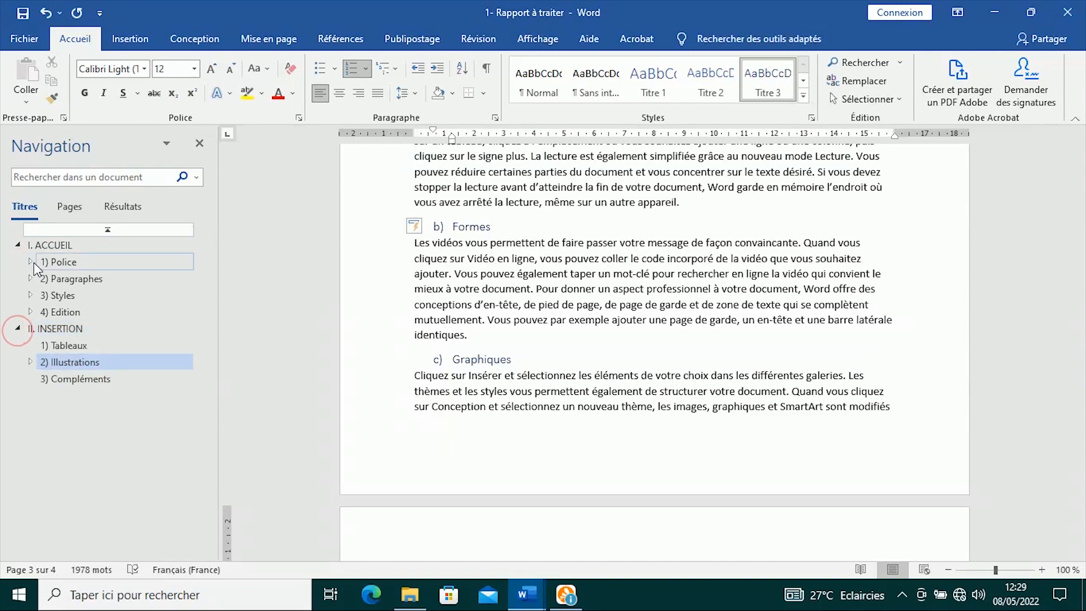
{"action": "left_click", "coordinate": [30, 261]}
{"action": "left_click", "coordinate": [30, 313]}
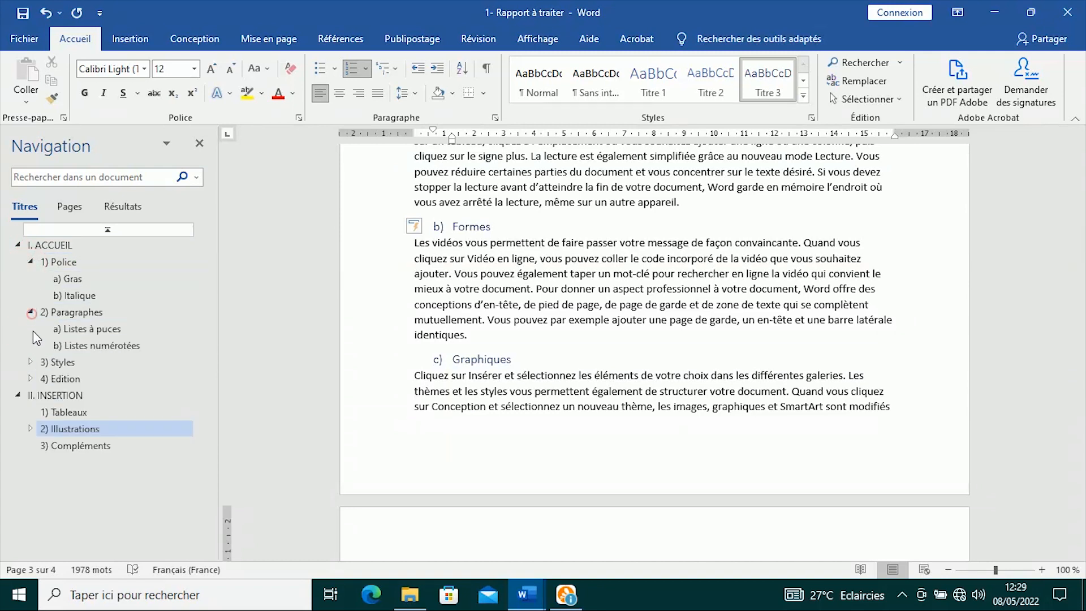
{"action": "left_click", "coordinate": [31, 361]}
{"action": "left_click", "coordinate": [30, 428]}
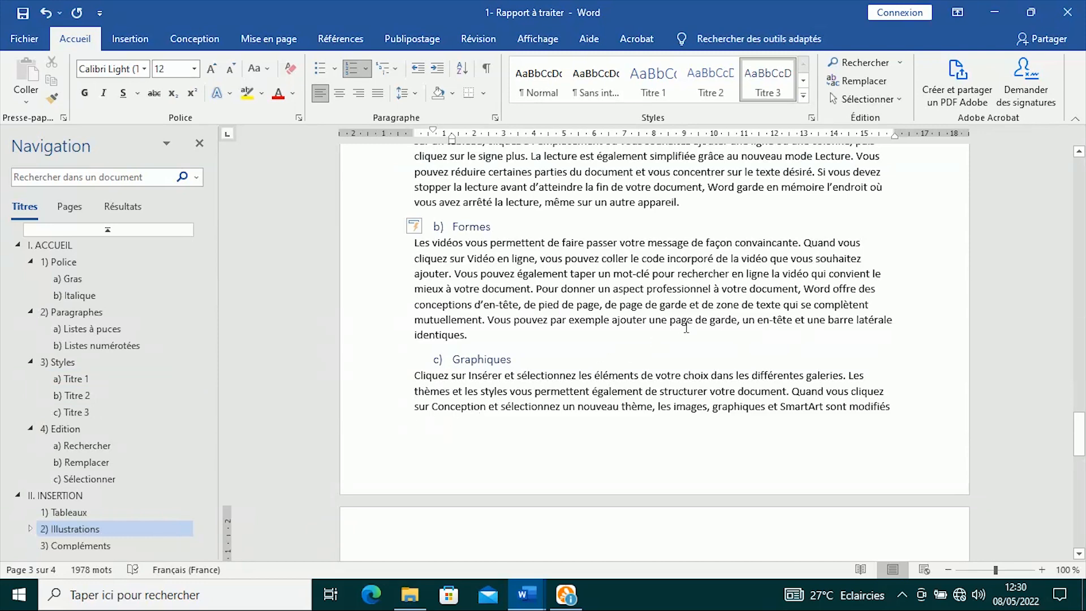
{"action": "scroll", "coordinate": [686, 326], "scroll_direction": "up", "scroll_amount": 20}
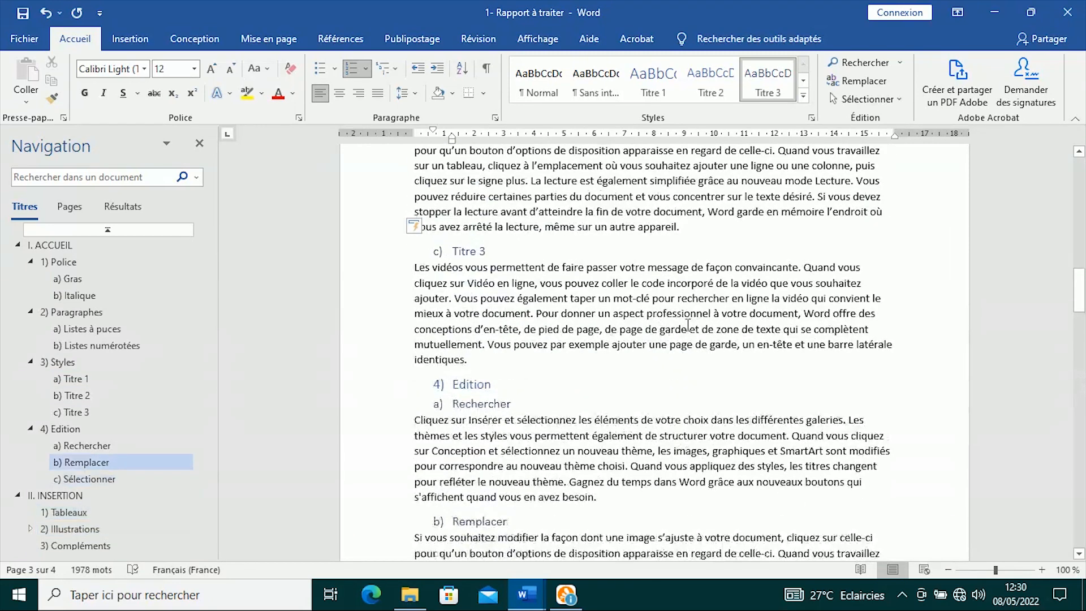
{"action": "scroll", "coordinate": [687, 325], "scroll_direction": "up", "scroll_amount": 20}
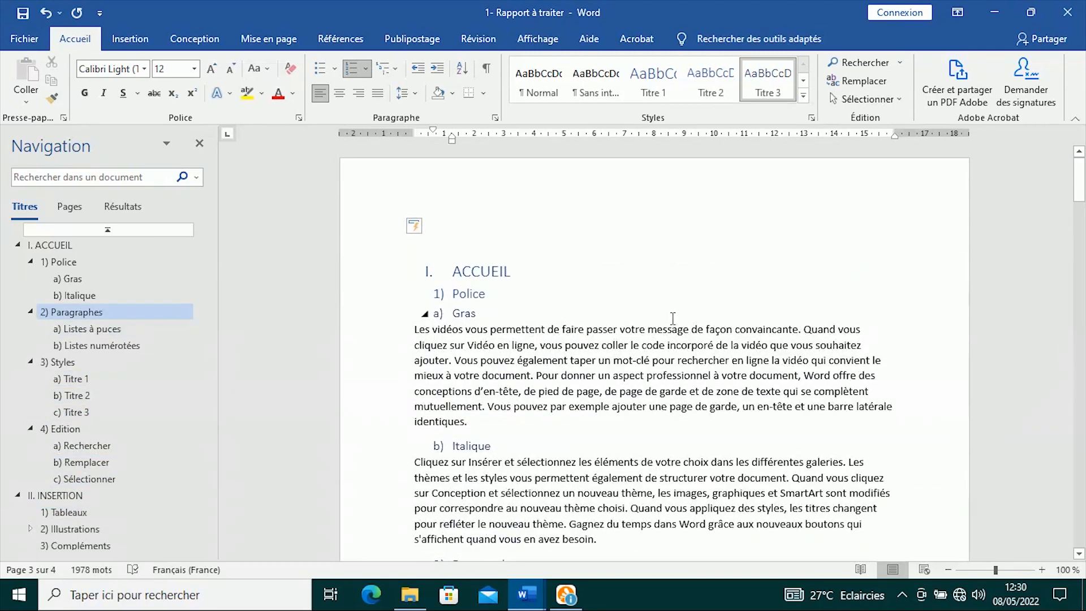
{"action": "scroll", "coordinate": [570, 314], "scroll_direction": "down", "scroll_amount": 20}
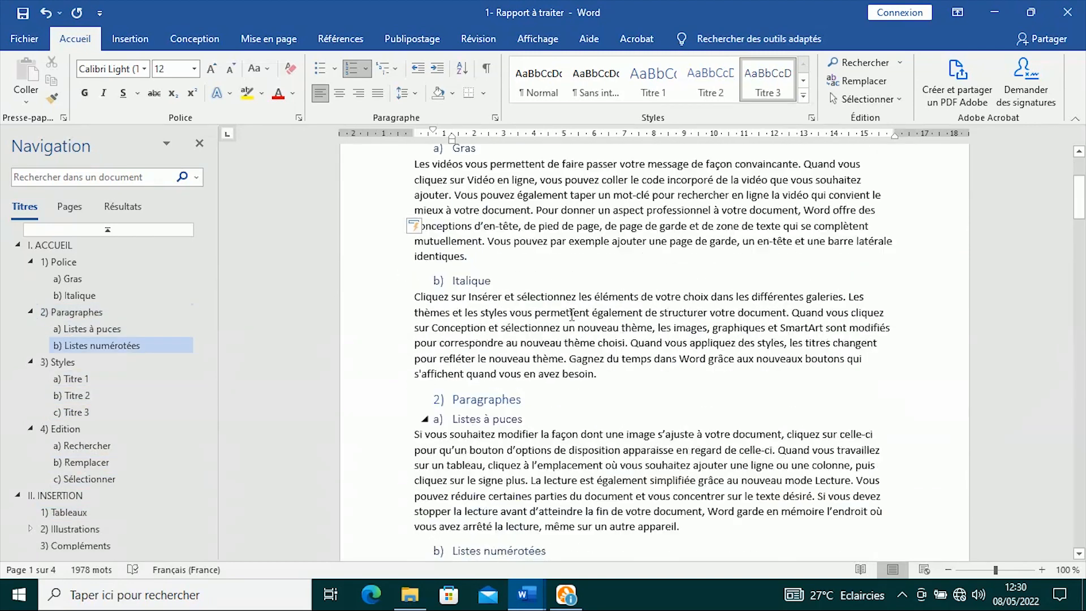
- Switch to '2- Rapport traité' and scroll through its pages down to page 8
{"action": "left_click", "coordinate": [526, 593]}
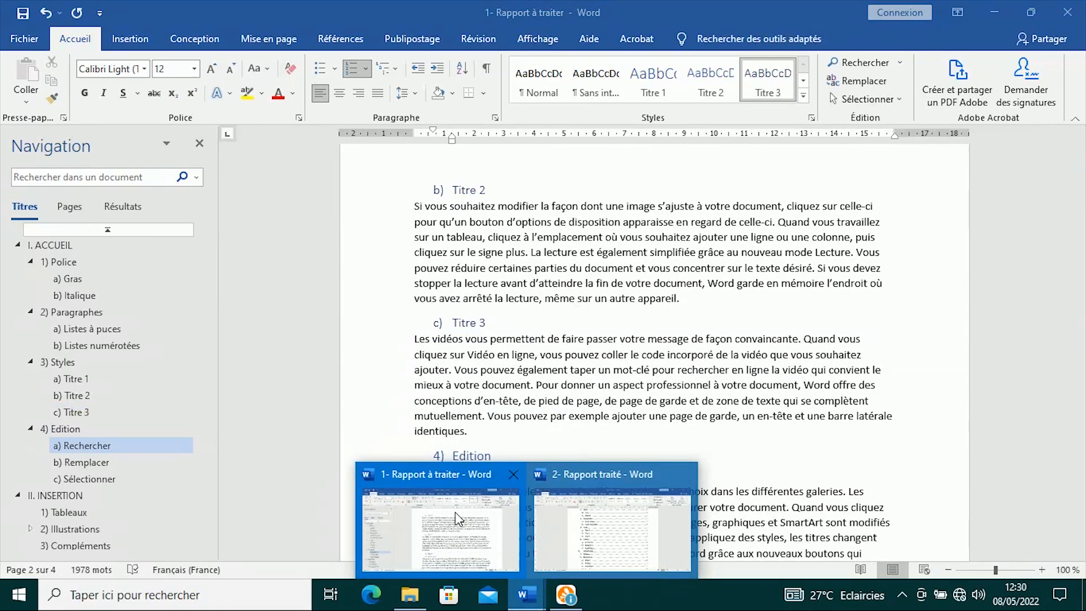
{"action": "left_click", "coordinate": [610, 529]}
{"action": "scroll", "coordinate": [588, 412], "scroll_direction": "down", "scroll_amount": 10}
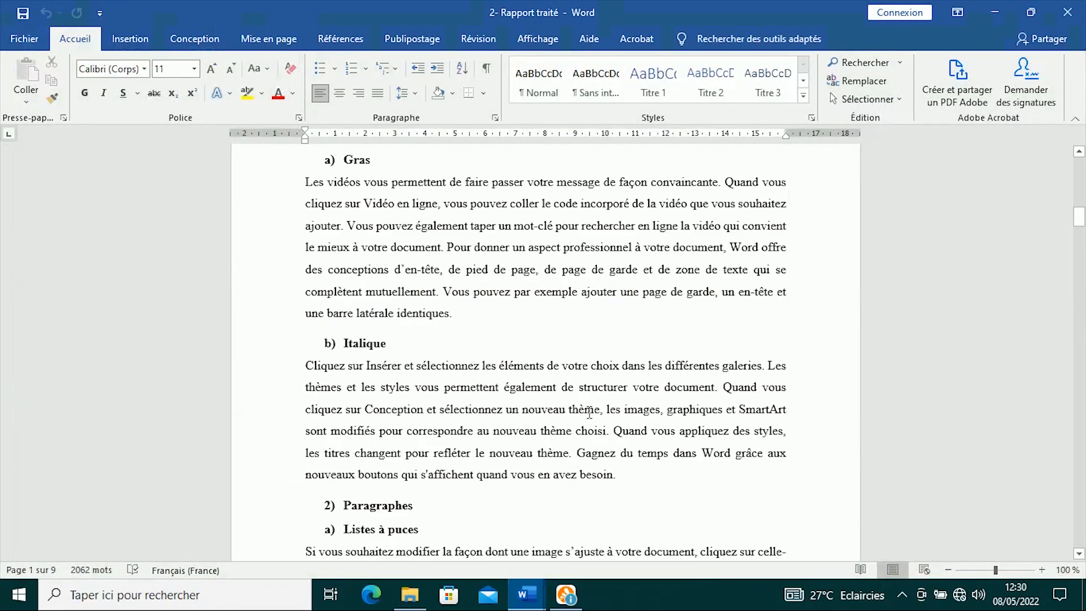
{"action": "scroll", "coordinate": [588, 411], "scroll_direction": "down", "scroll_amount": 6}
{"action": "left_click_drag", "start_coordinate": [1081, 243], "coordinate": [1080, 351]}
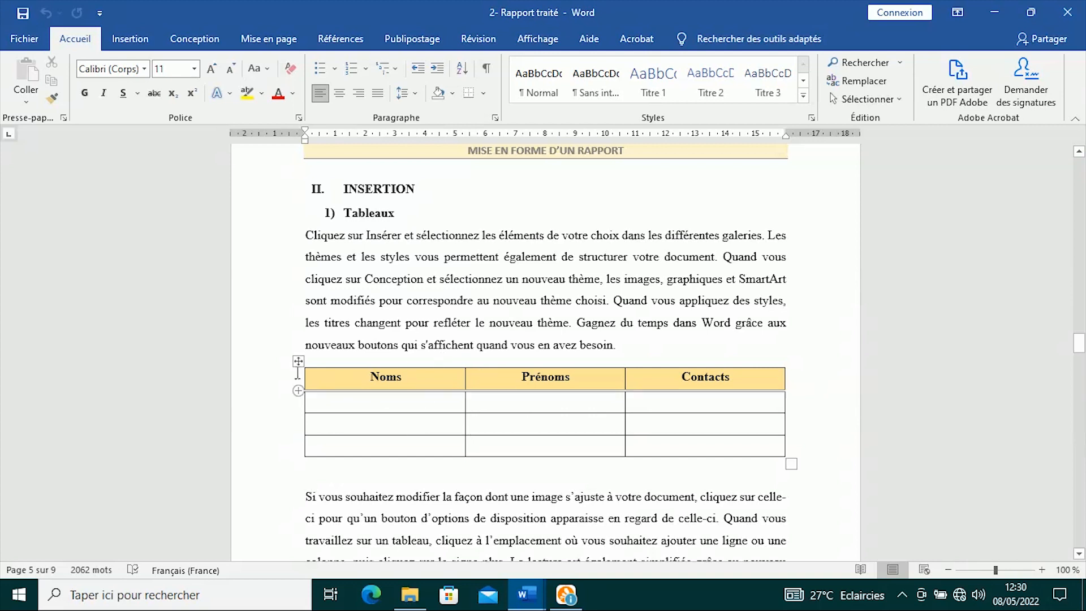
{"action": "scroll", "coordinate": [453, 392], "scroll_direction": "down", "scroll_amount": 10}
{"action": "scroll", "coordinate": [501, 320], "scroll_direction": "down", "scroll_amount": 7}
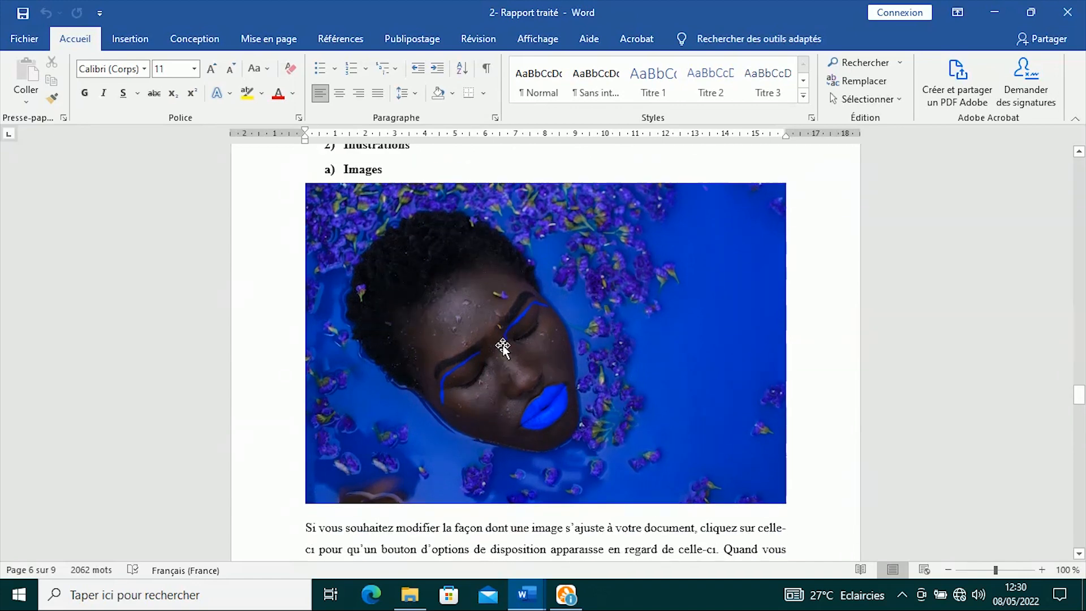
{"action": "scroll", "coordinate": [366, 302], "scroll_direction": "up", "scroll_amount": 3}
{"action": "scroll", "coordinate": [440, 396], "scroll_direction": "down", "scroll_amount": 17}
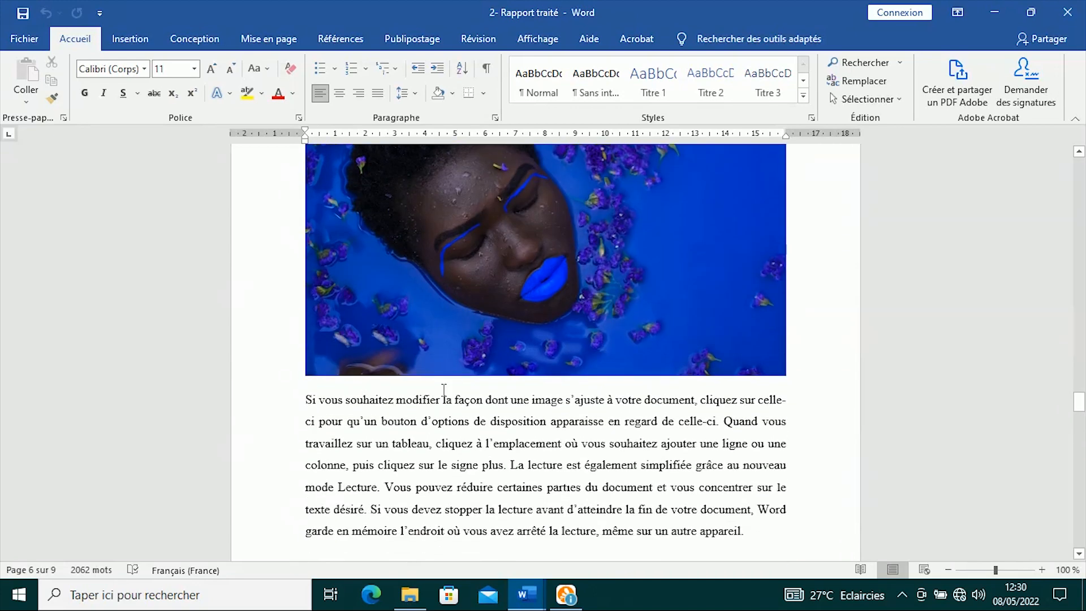
{"action": "scroll", "coordinate": [425, 383], "scroll_direction": "down", "scroll_amount": 7}
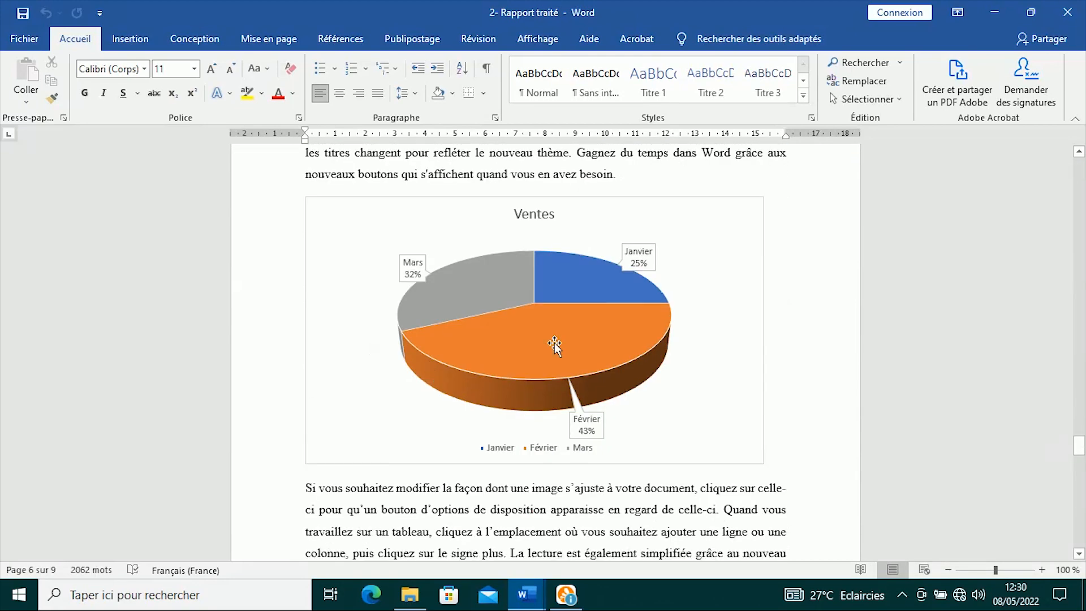
{"action": "scroll", "coordinate": [505, 329], "scroll_direction": "down", "scroll_amount": 20}
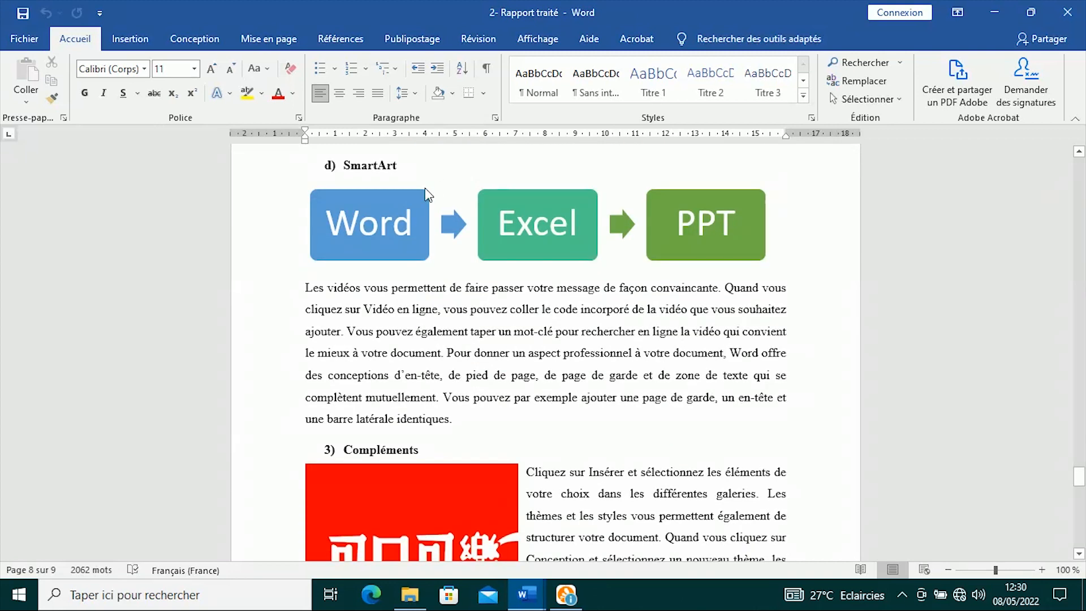
{"action": "scroll", "coordinate": [466, 362], "scroll_direction": "down", "scroll_amount": 1}
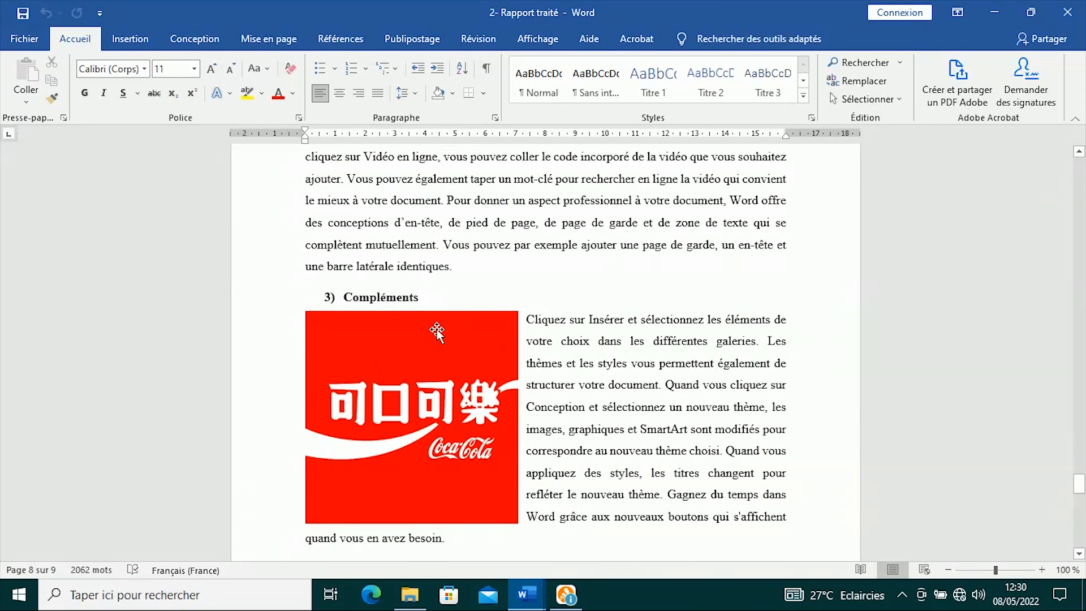
{"action": "scroll", "coordinate": [414, 368], "scroll_direction": "down", "scroll_amount": 3}
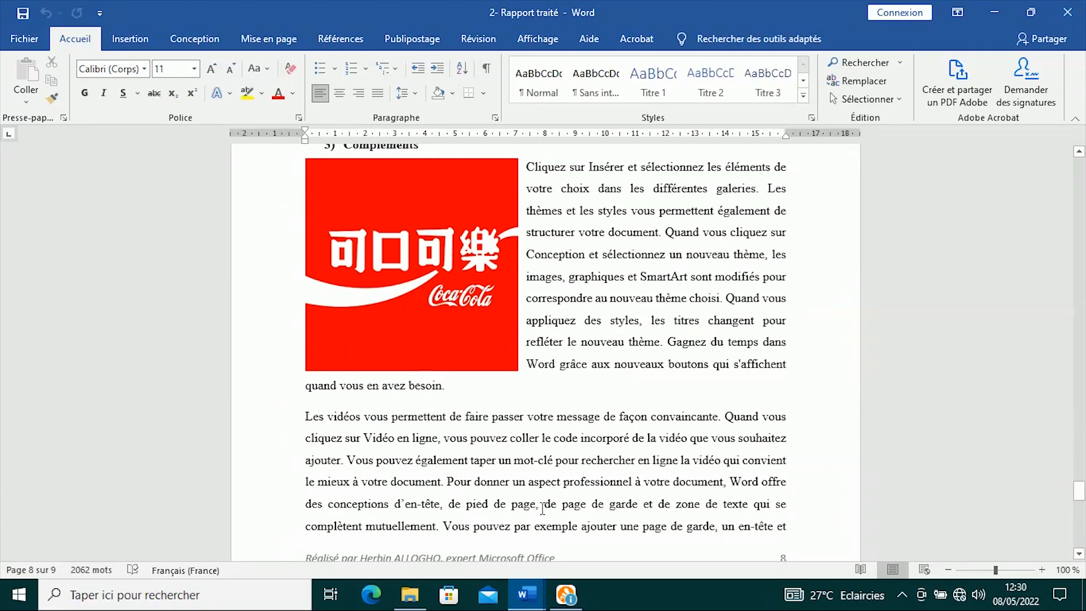
{"action": "scroll", "coordinate": [396, 322], "scroll_direction": "down", "scroll_amount": 4}
{"action": "scroll", "coordinate": [405, 327], "scroll_direction": "up", "scroll_amount": 4}
{"action": "scroll", "coordinate": [407, 329], "scroll_direction": "down", "scroll_amount": 4}
{"action": "left_click", "coordinate": [526, 594]}
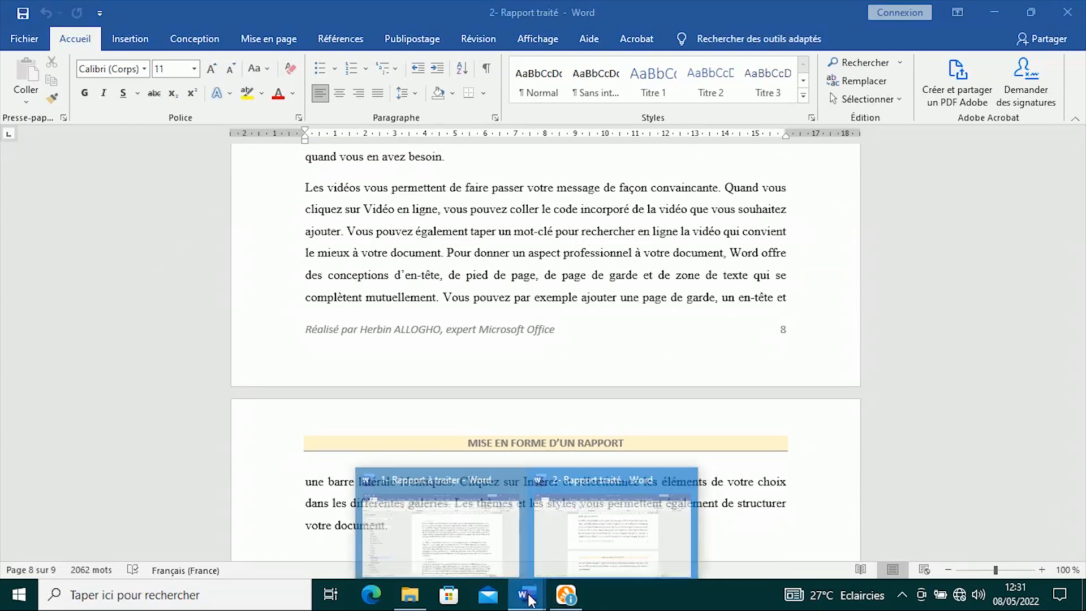
- Switch back to the draft report '1- Rapport à traiter'
{"action": "left_click", "coordinate": [585, 512]}
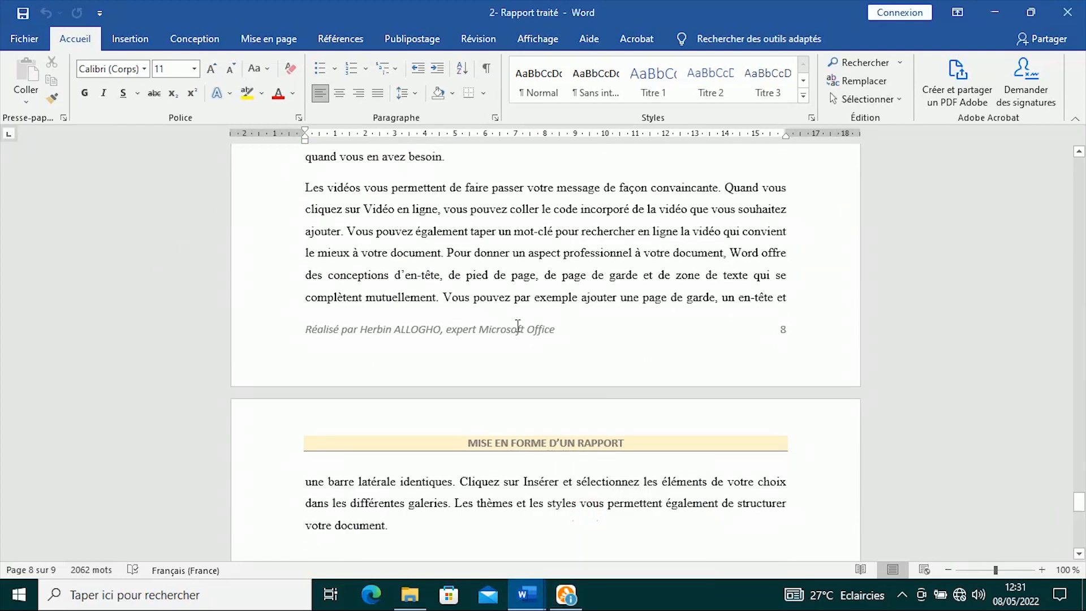
{"action": "left_click", "coordinate": [536, 605]}
{"action": "left_click", "coordinate": [418, 504]}
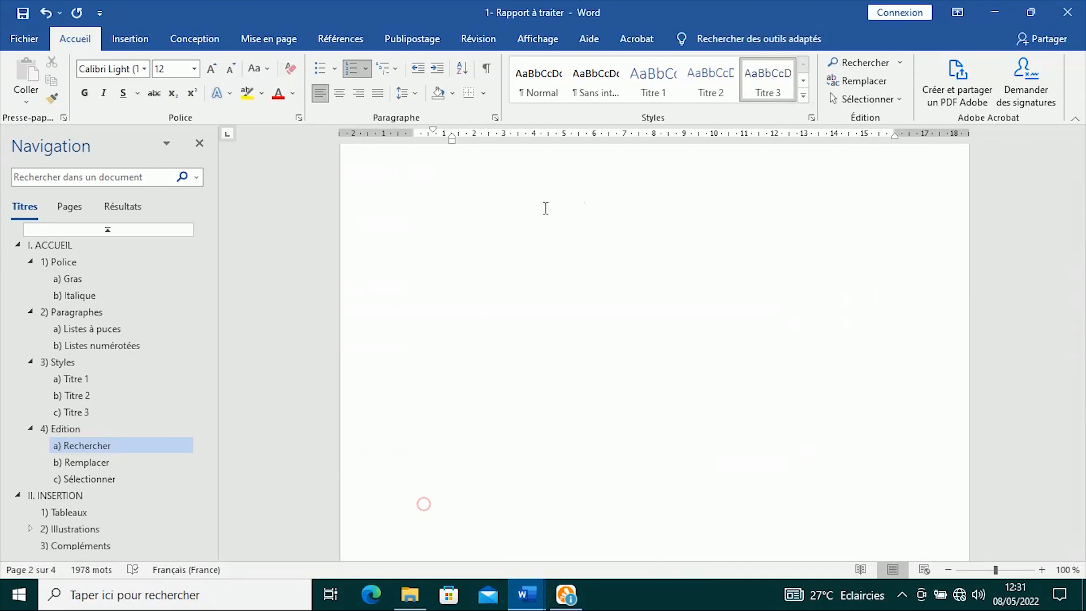
{"action": "scroll", "coordinate": [503, 284], "scroll_direction": "up", "scroll_amount": 20}
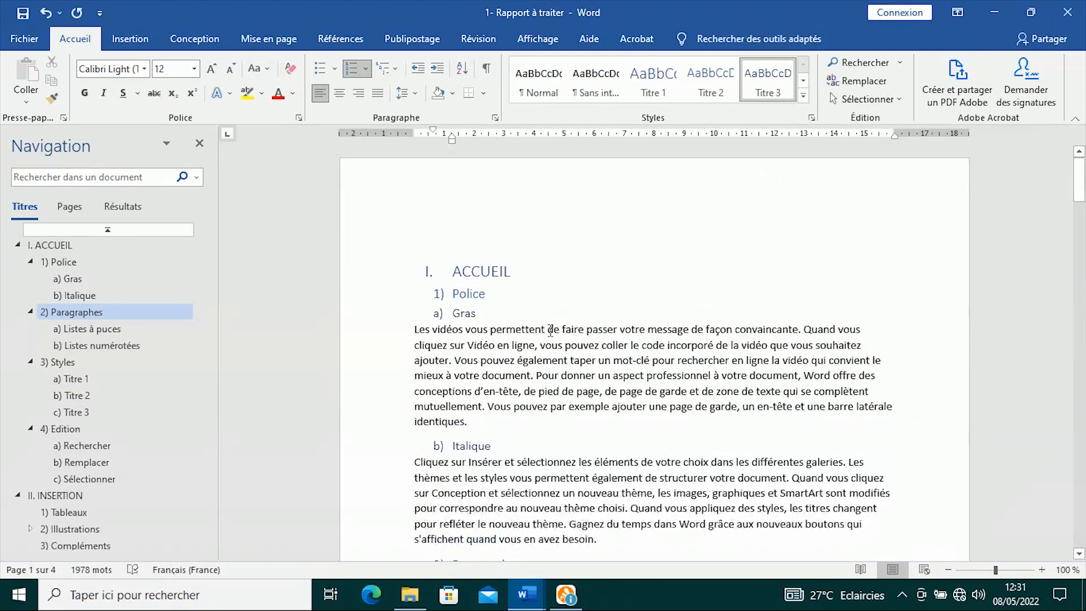
- Select the entire document with Sélectionner tout
{"action": "left_click", "coordinate": [437, 237]}
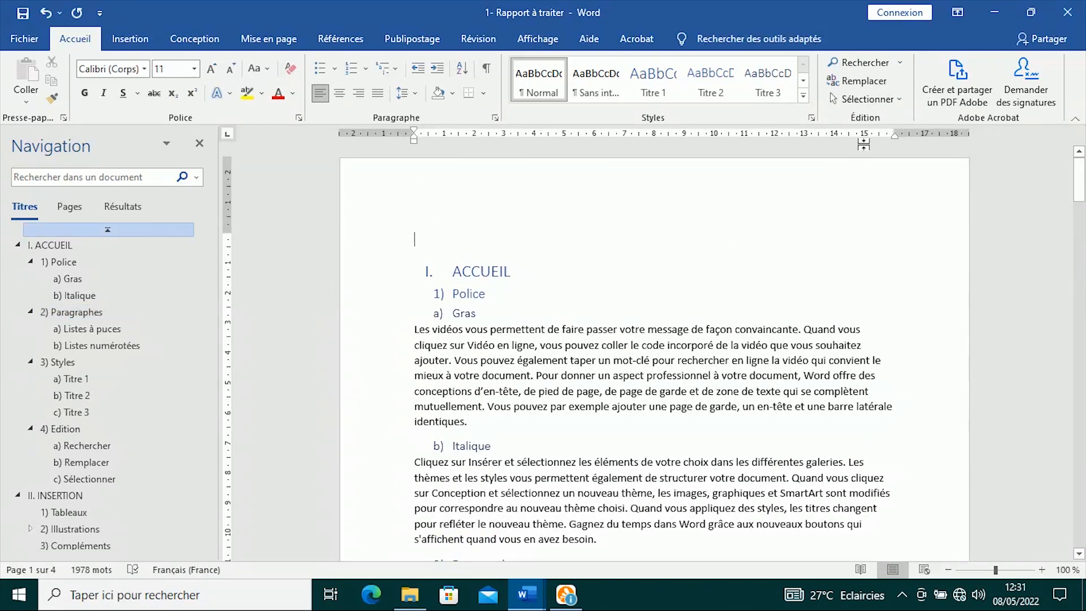
{"action": "left_click", "coordinate": [875, 105]}
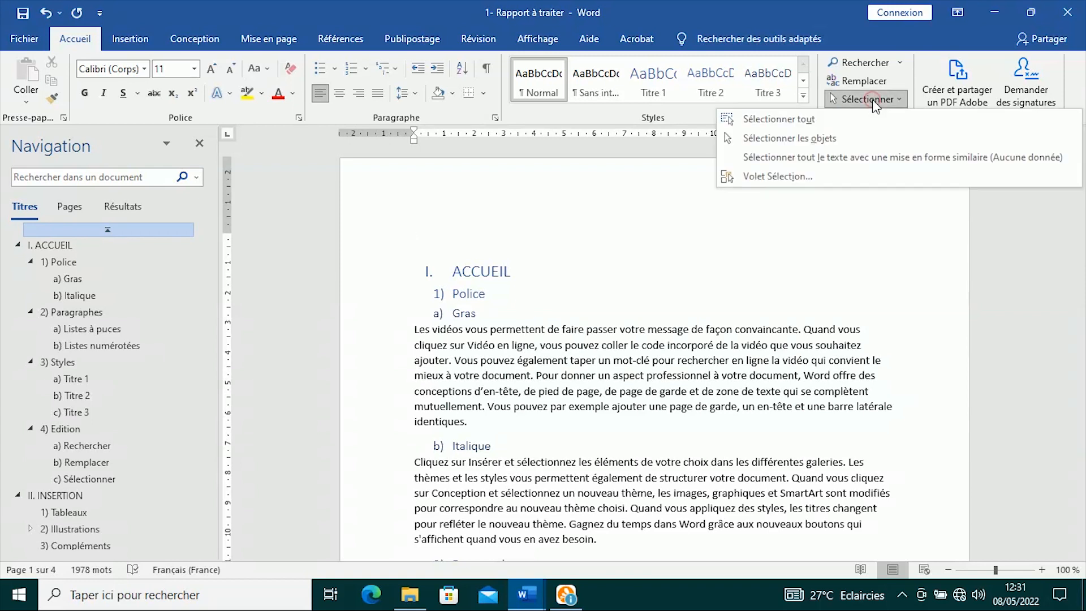
{"action": "left_click", "coordinate": [828, 121]}
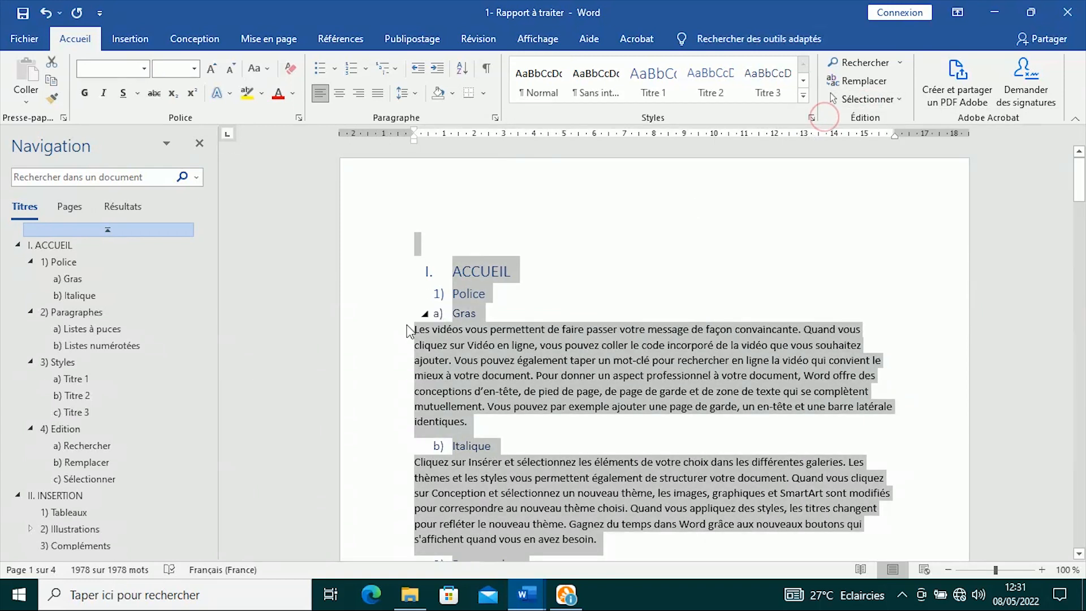
{"action": "scroll", "coordinate": [619, 324], "scroll_direction": "down", "scroll_amount": 20}
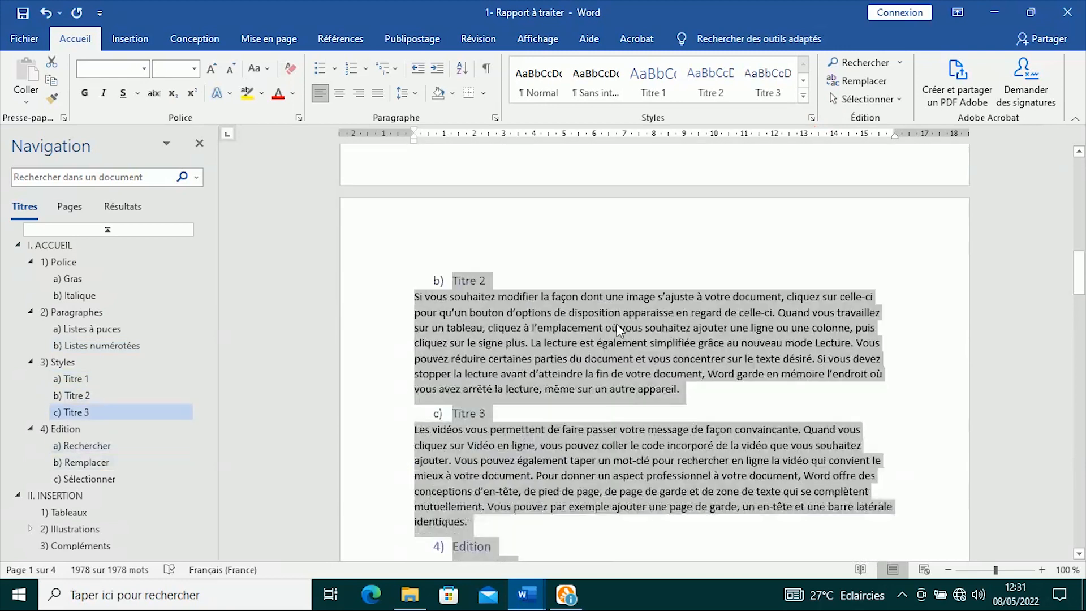
{"action": "scroll", "coordinate": [616, 323], "scroll_direction": "up", "scroll_amount": 12}
{"action": "scroll", "coordinate": [615, 323], "scroll_direction": "up", "scroll_amount": 7}
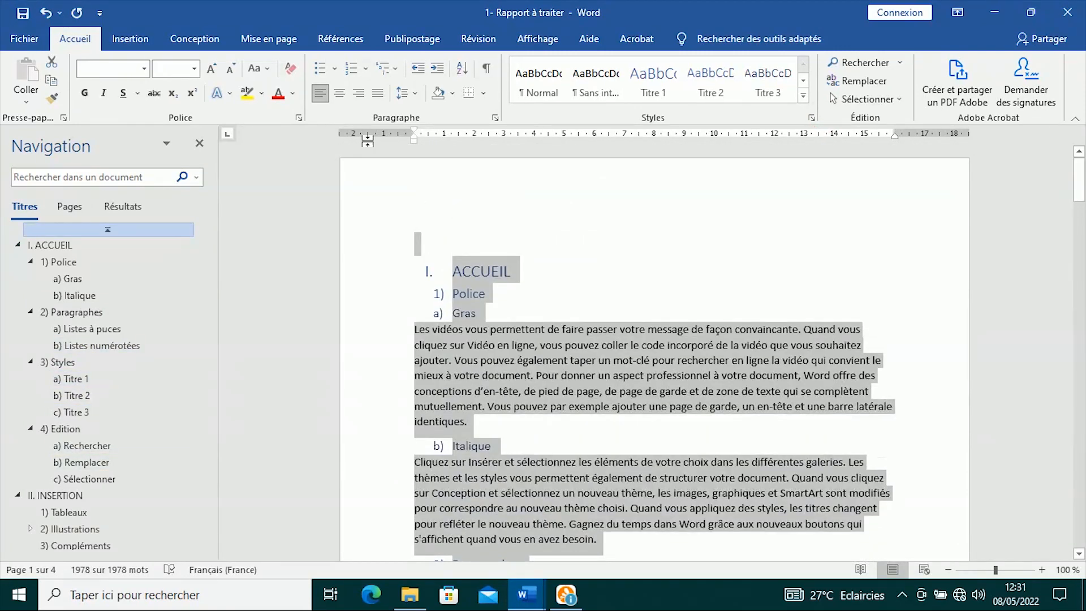
- Set all text to Times New Roman 12 and justify every paragraph
{"action": "left_click", "coordinate": [145, 68]}
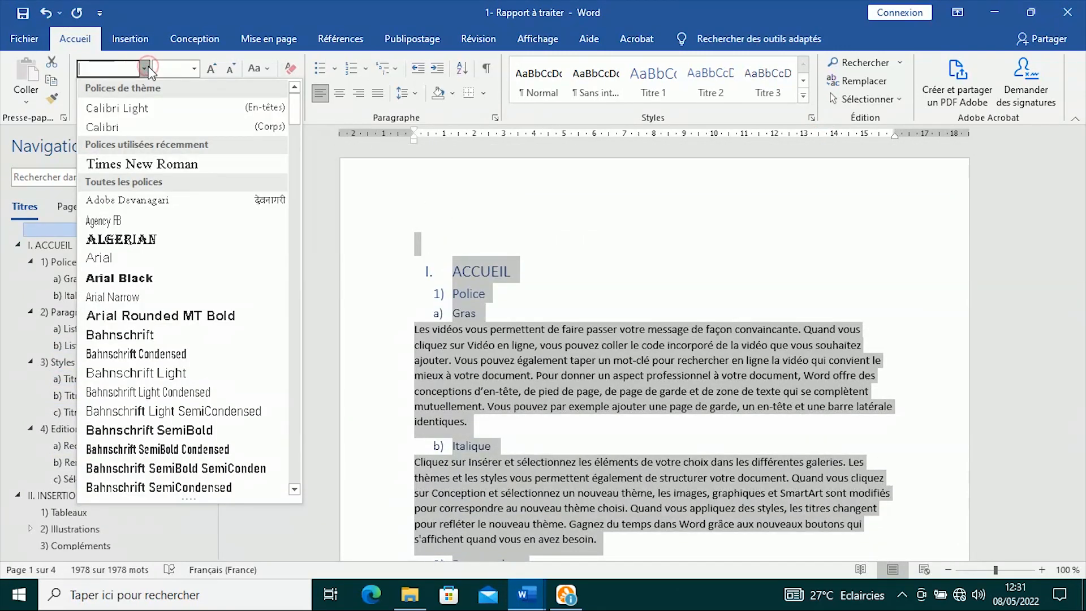
{"action": "left_click", "coordinate": [156, 165]}
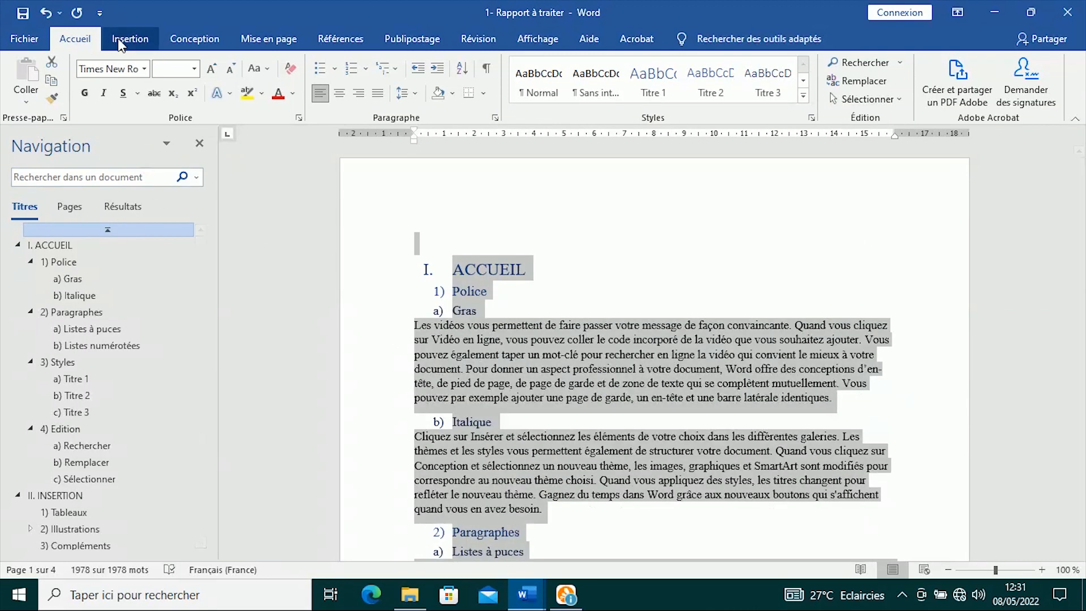
{"action": "left_click", "coordinate": [194, 69]}
{"action": "left_click", "coordinate": [161, 147]}
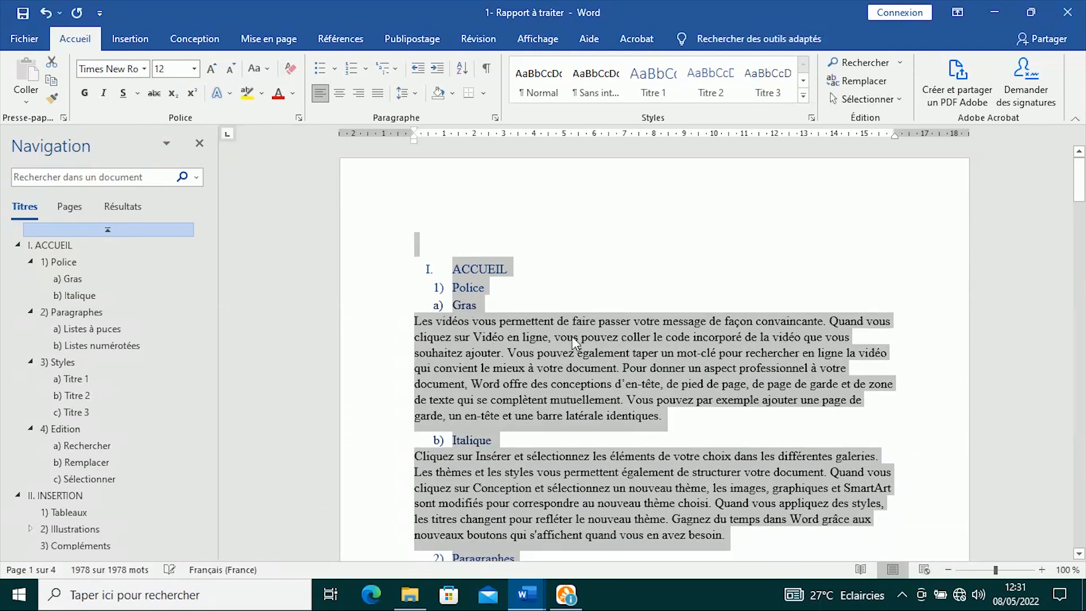
{"action": "left_click", "coordinate": [378, 93]}
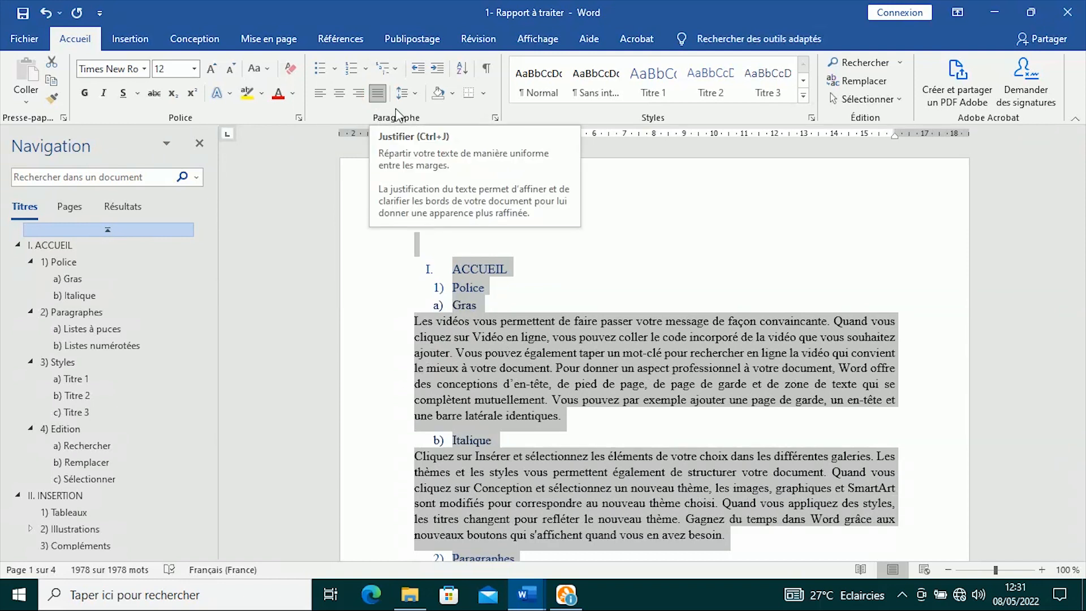
{"action": "left_click", "coordinate": [412, 96]}
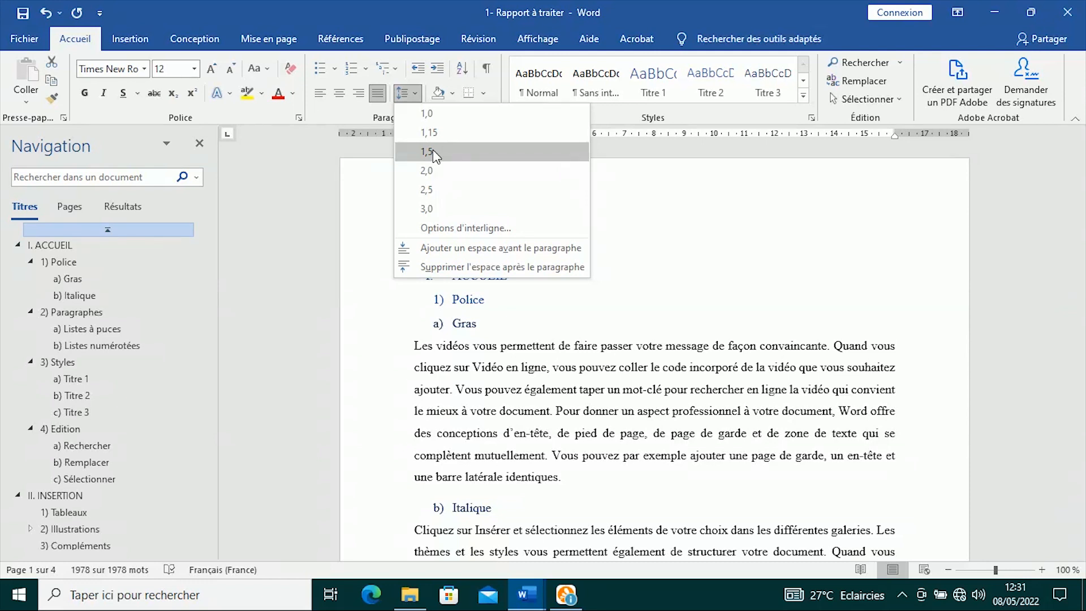
- Apply 1,5 line spacing to the whole document
{"action": "left_click", "coordinate": [465, 151]}
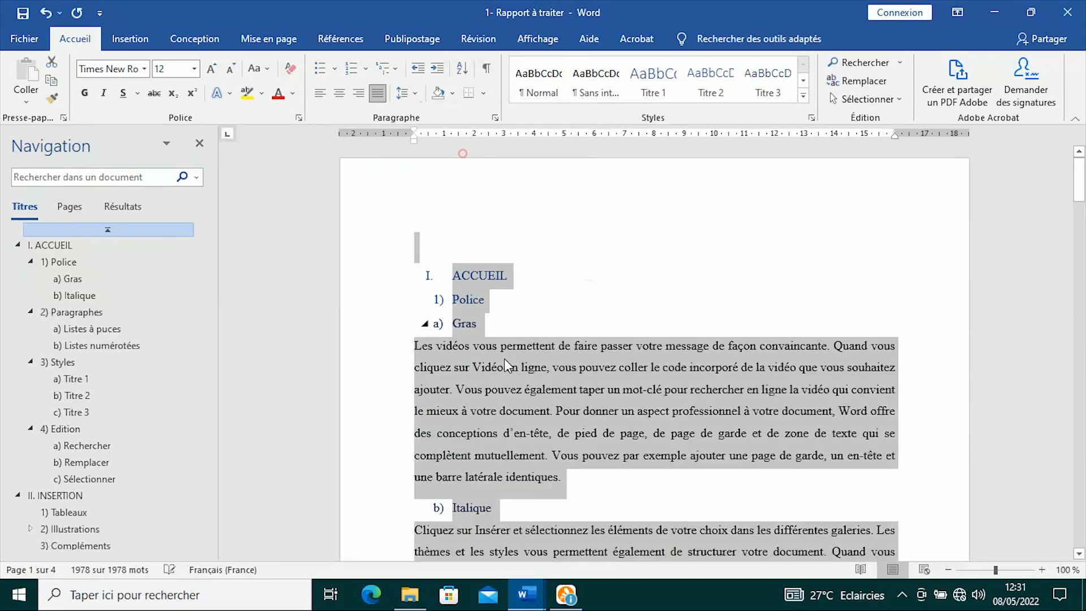
{"action": "scroll", "coordinate": [649, 348], "scroll_direction": "down", "scroll_amount": 6}
{"action": "scroll", "coordinate": [650, 349], "scroll_direction": "down", "scroll_amount": 10}
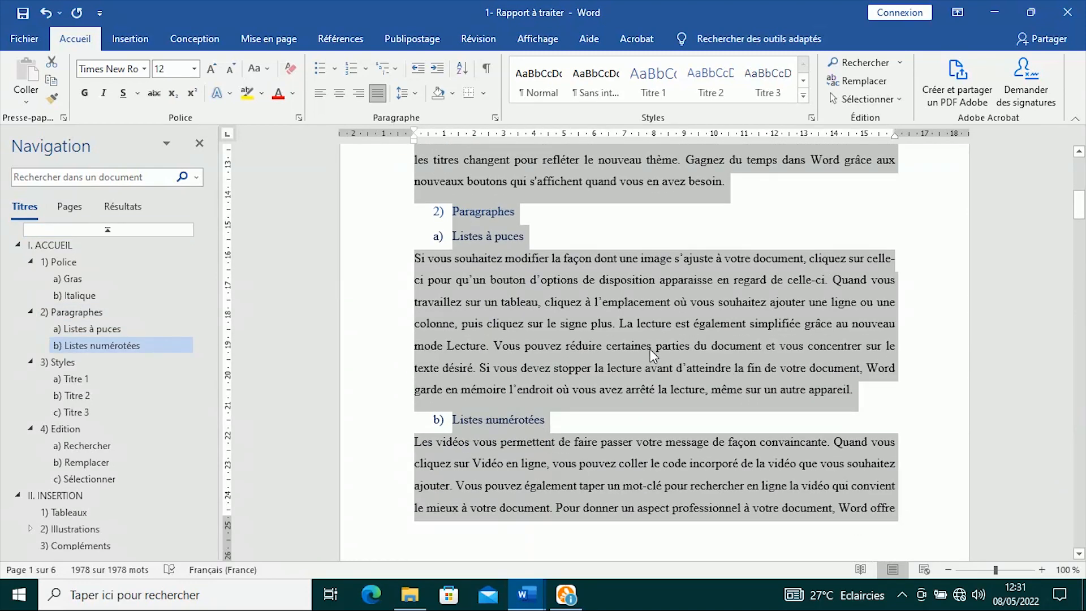
{"action": "scroll", "coordinate": [649, 350], "scroll_direction": "down", "scroll_amount": 10}
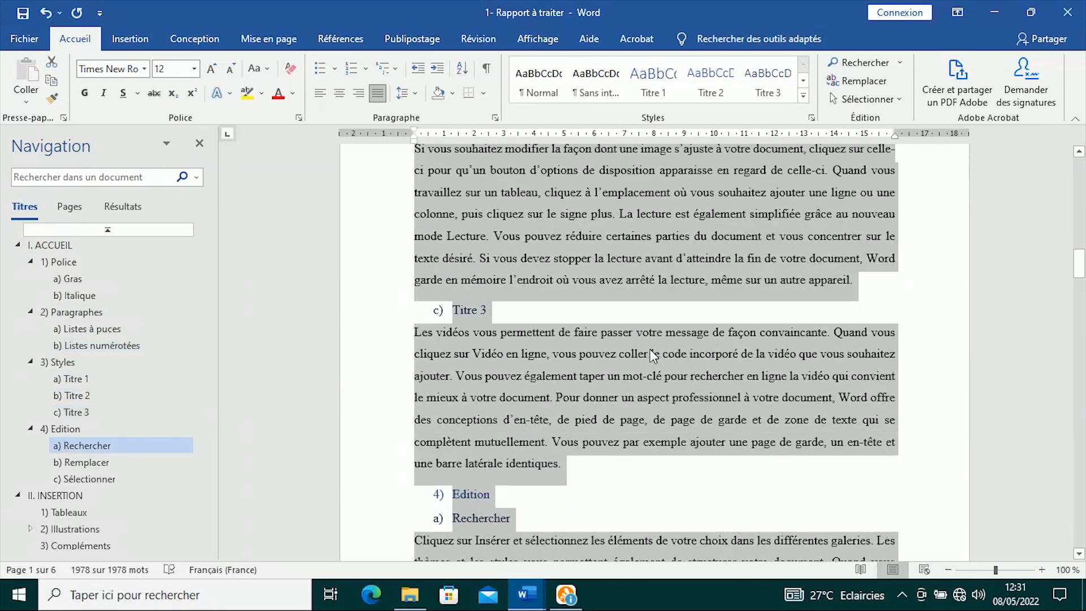
{"action": "scroll", "coordinate": [650, 350], "scroll_direction": "up", "scroll_amount": 20}
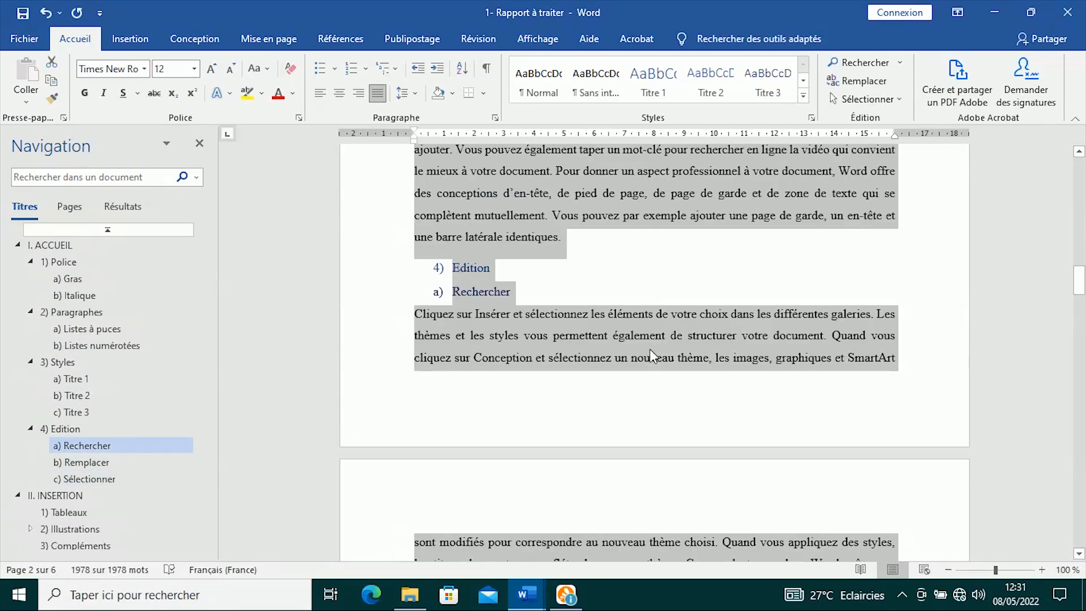
{"action": "scroll", "coordinate": [650, 348], "scroll_direction": "up", "scroll_amount": 4}
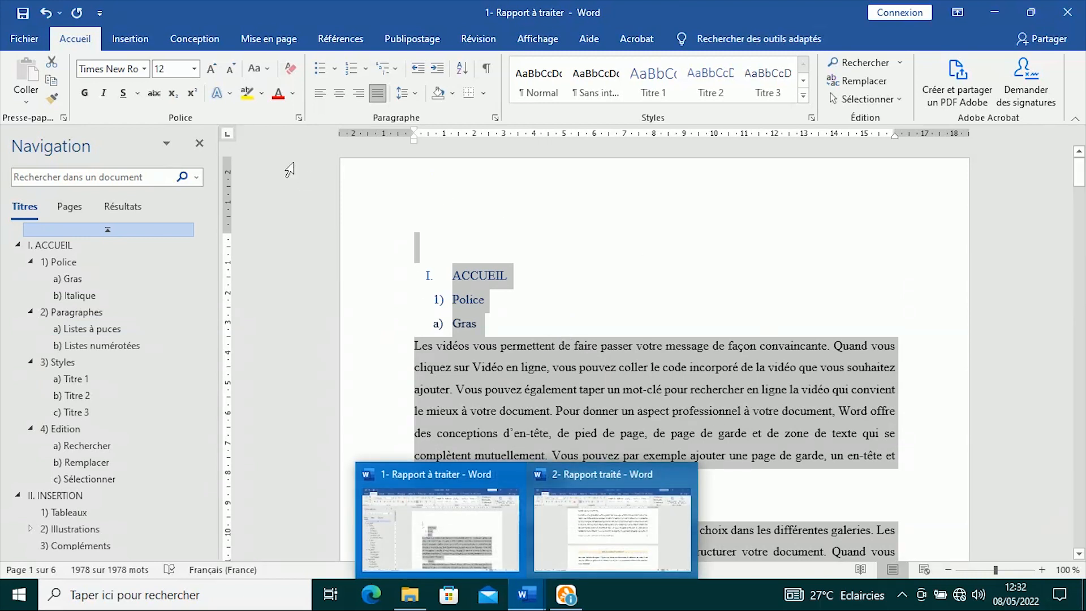
- Set the font colour of all text, headings included, to Automatique
{"action": "left_click", "coordinate": [292, 94]}
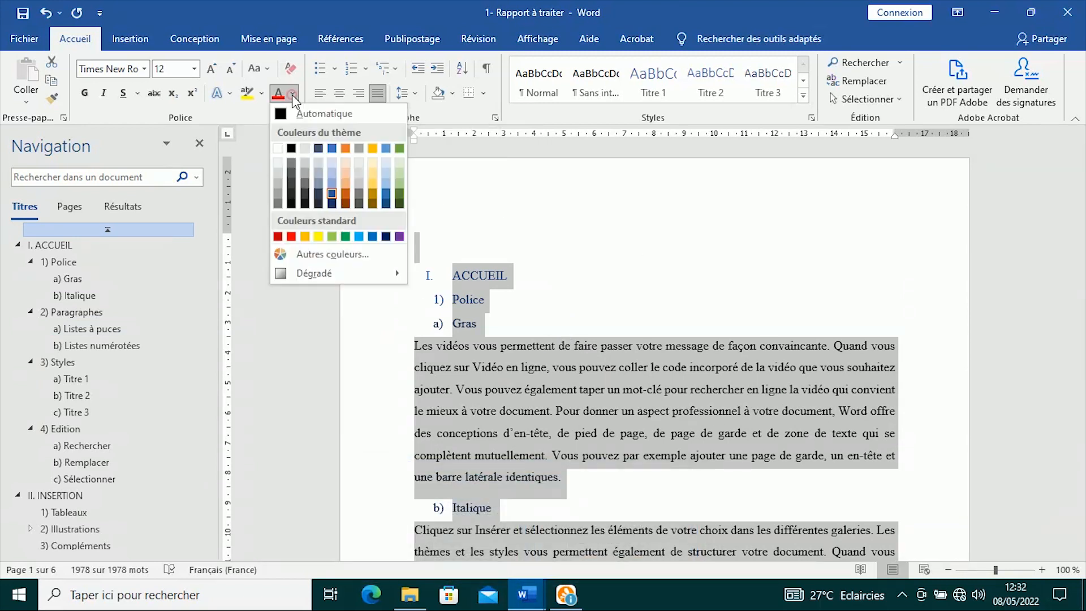
{"action": "left_click", "coordinate": [313, 115]}
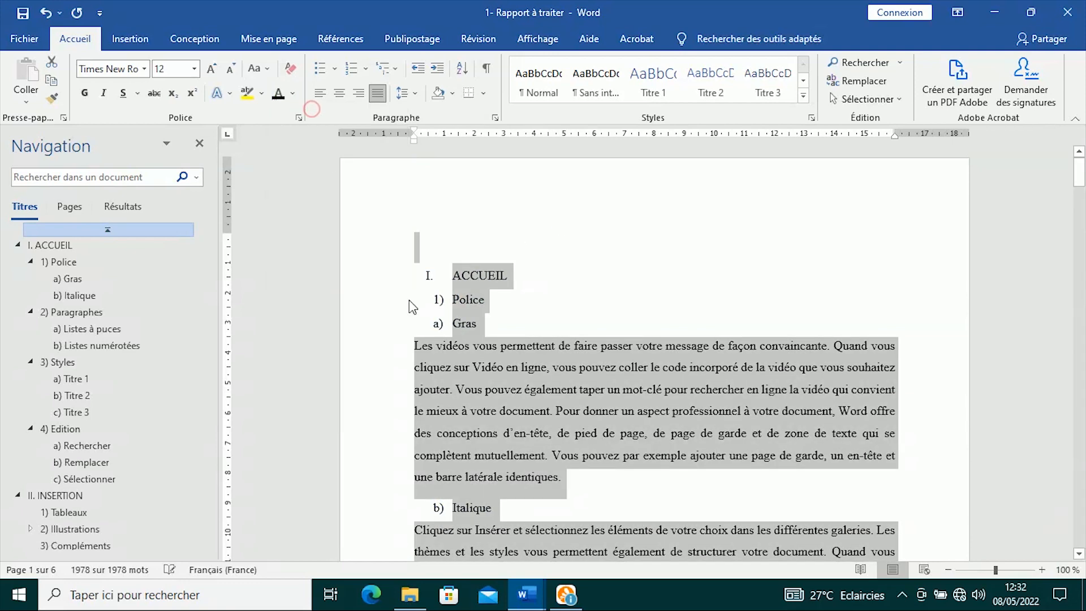
{"action": "left_click", "coordinate": [636, 323]}
{"action": "scroll", "coordinate": [621, 325], "scroll_direction": "down", "scroll_amount": 15}
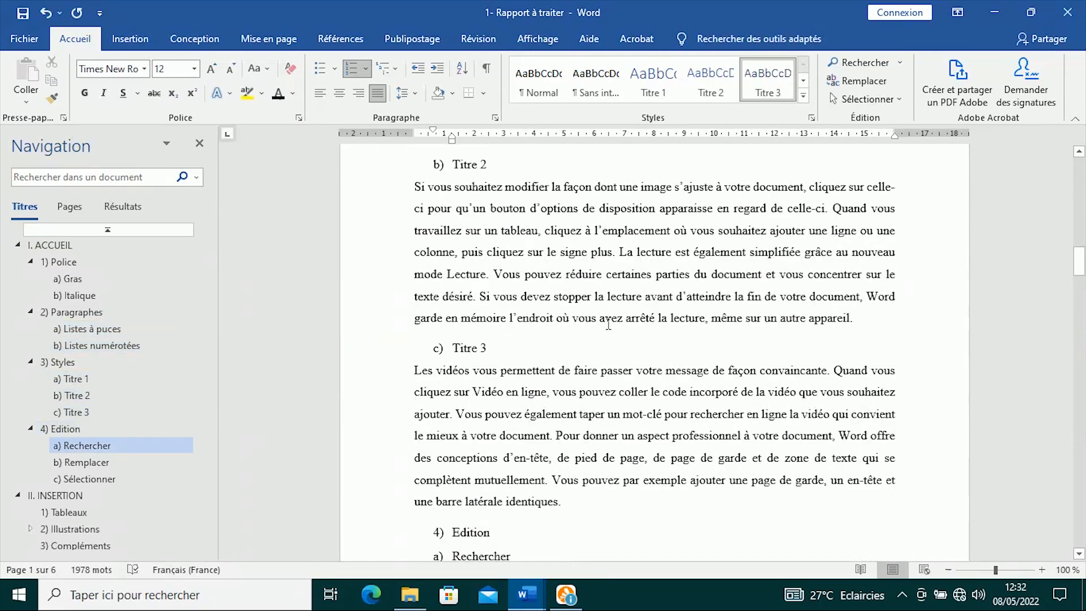
{"action": "scroll", "coordinate": [608, 324], "scroll_direction": "down", "scroll_amount": 15}
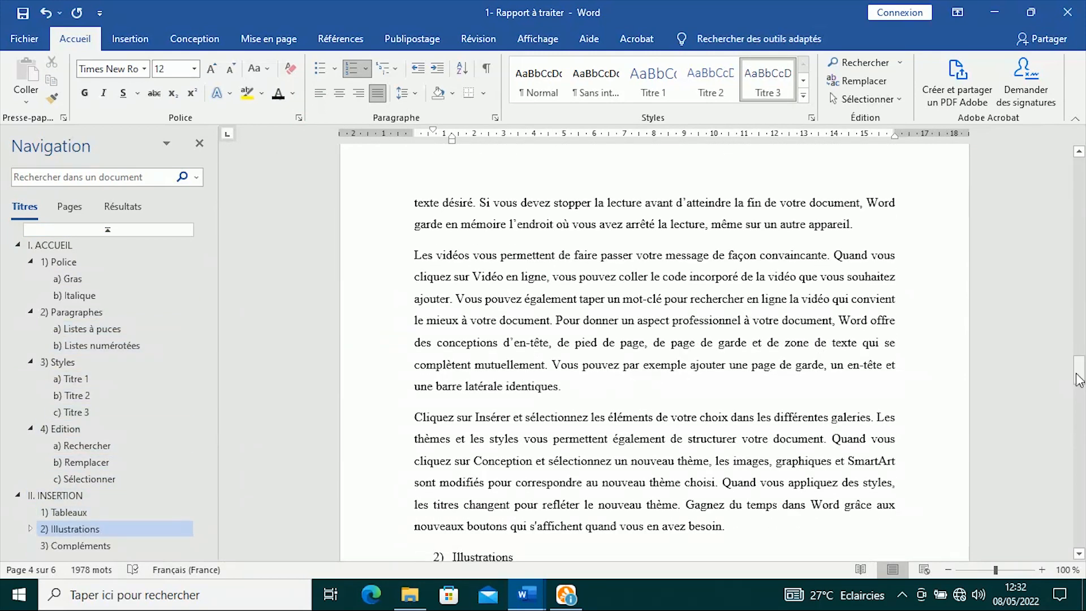
{"action": "left_click_drag", "start_coordinate": [1077, 378], "coordinate": [1078, 167]}
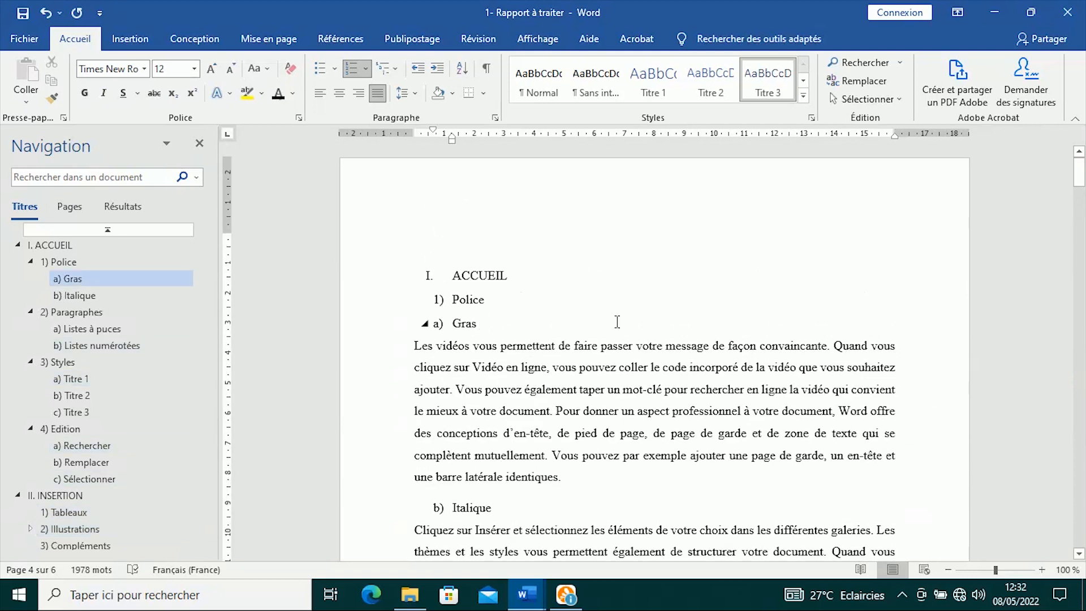
- Bold the ACCUEIL, Police, Gras and Italique headings
{"action": "left_click", "coordinate": [83, 245]}
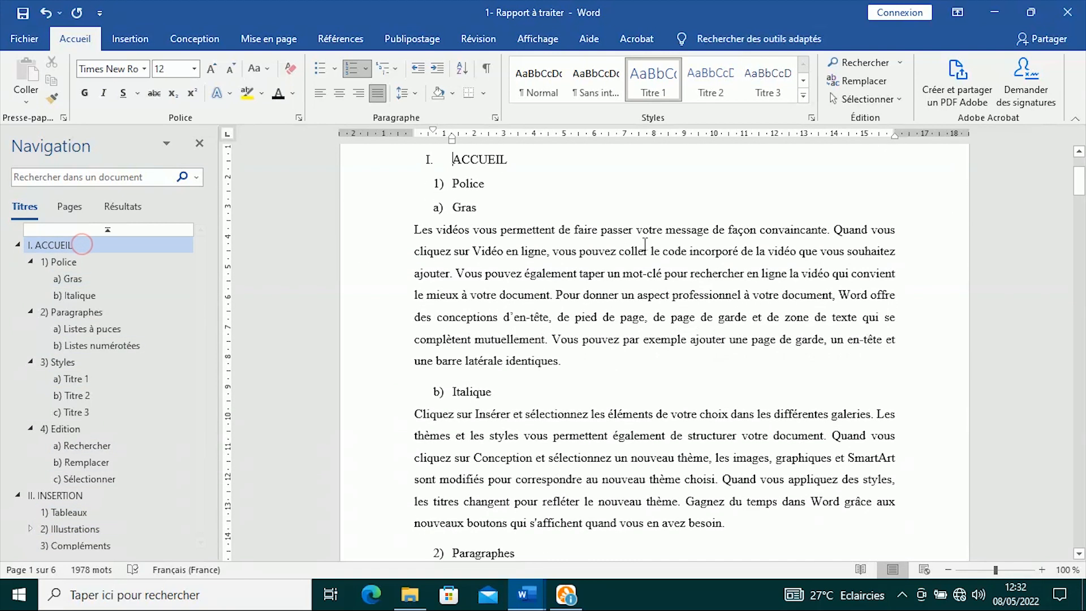
{"action": "scroll", "coordinate": [645, 244], "scroll_direction": "up", "scroll_amount": 1}
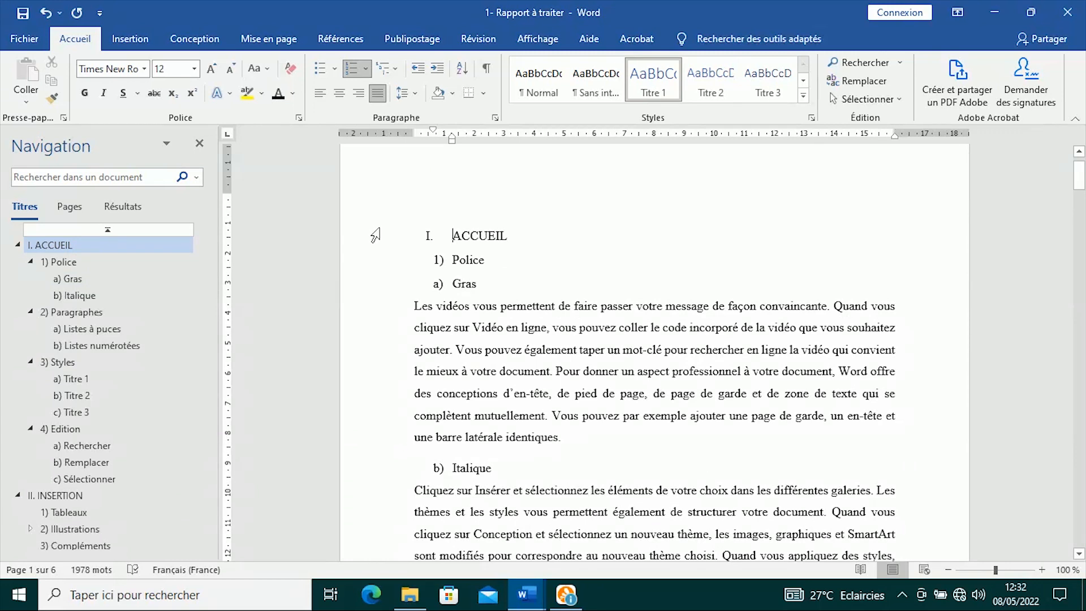
{"action": "left_click_drag", "start_coordinate": [375, 234], "coordinate": [370, 284]}
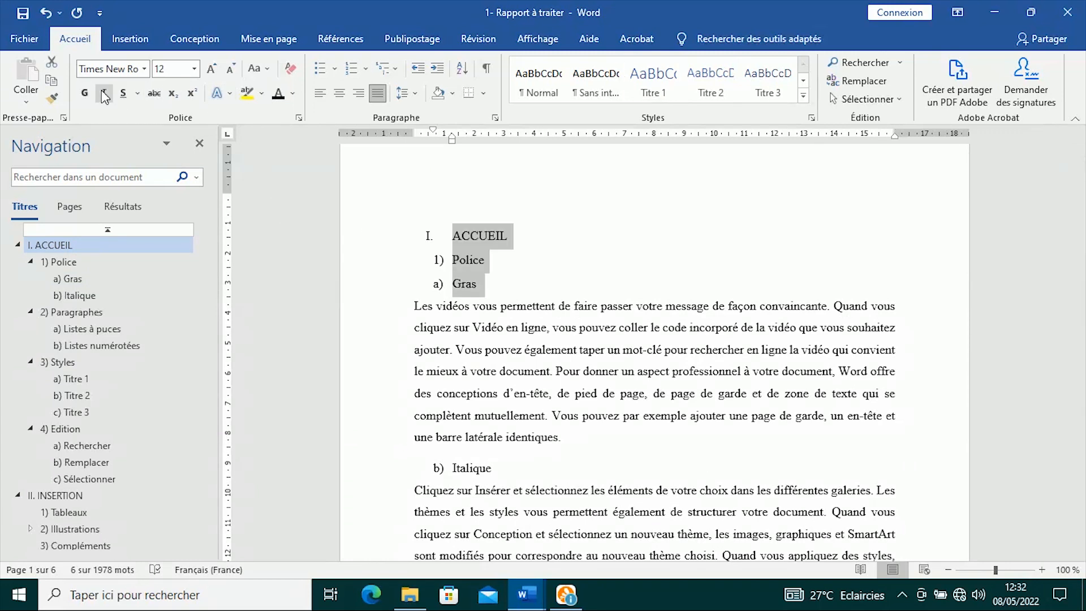
{"action": "left_click", "coordinate": [84, 92]}
{"action": "left_click", "coordinate": [375, 469]}
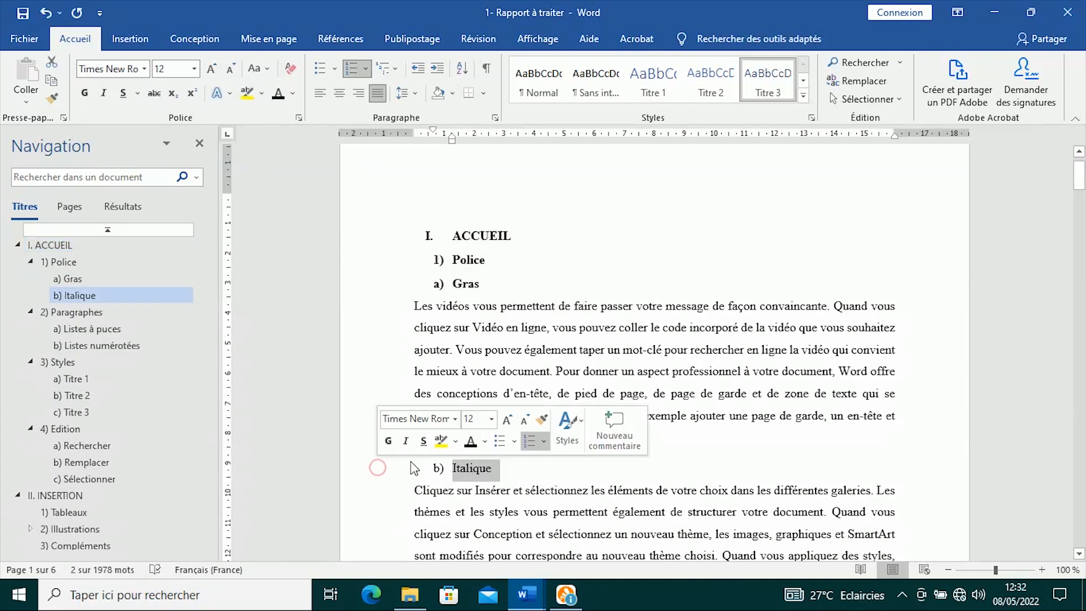
{"action": "left_click", "coordinate": [389, 444]}
{"action": "left_click", "coordinate": [707, 426]}
- Bold the Paragraphes, Listes à puces and Listes numérotées headings
{"action": "scroll", "coordinate": [707, 427], "scroll_direction": "down", "scroll_amount": 4}
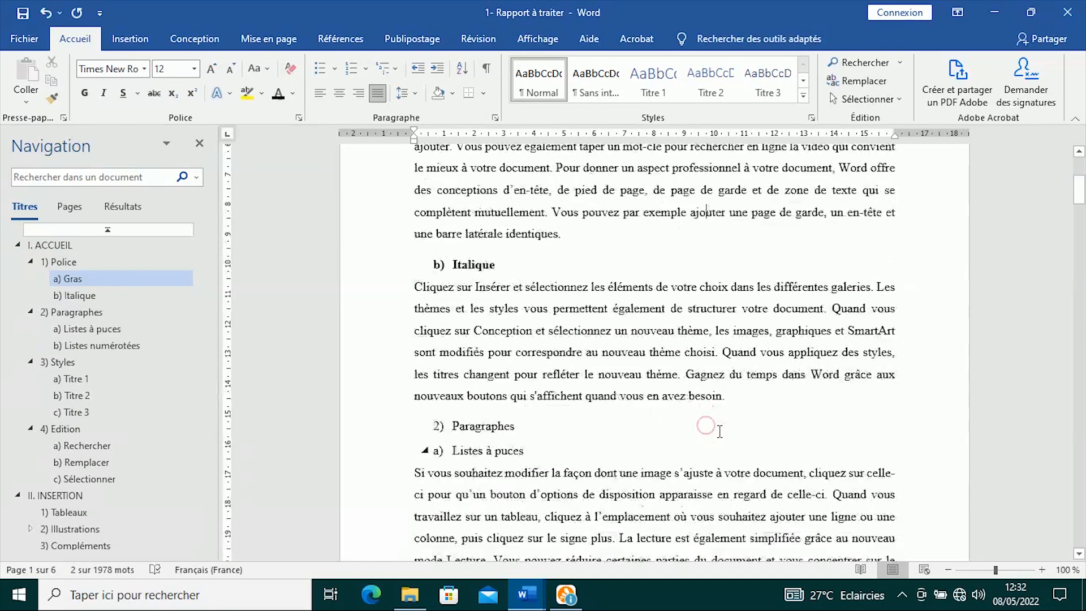
{"action": "left_click_drag", "start_coordinate": [368, 405], "coordinate": [368, 429]}
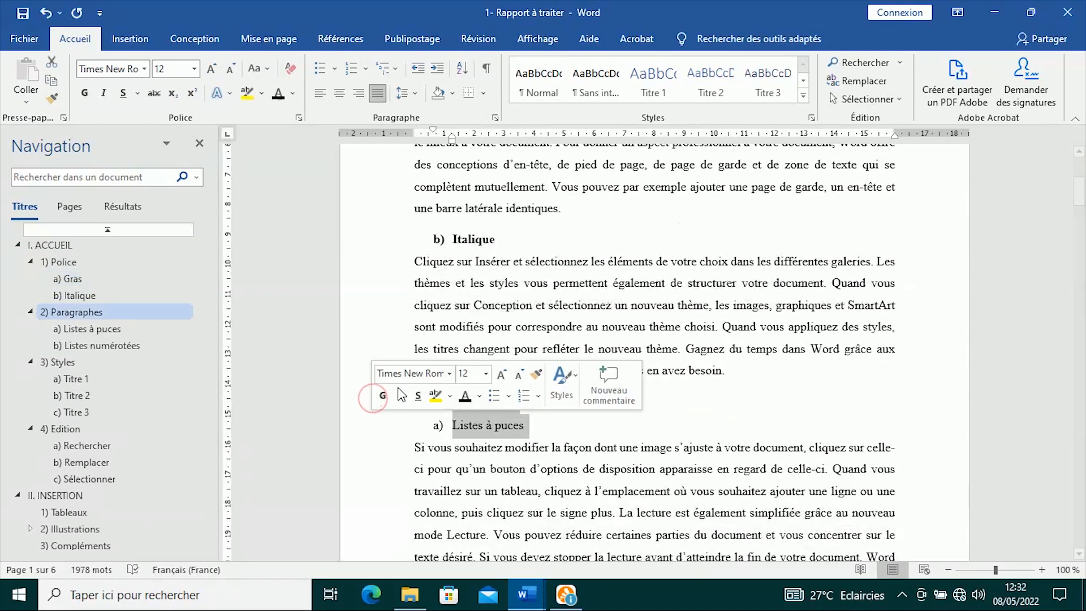
{"action": "left_click", "coordinate": [382, 396]}
{"action": "left_click", "coordinate": [632, 431]}
{"action": "scroll", "coordinate": [616, 424], "scroll_direction": "down", "scroll_amount": 6}
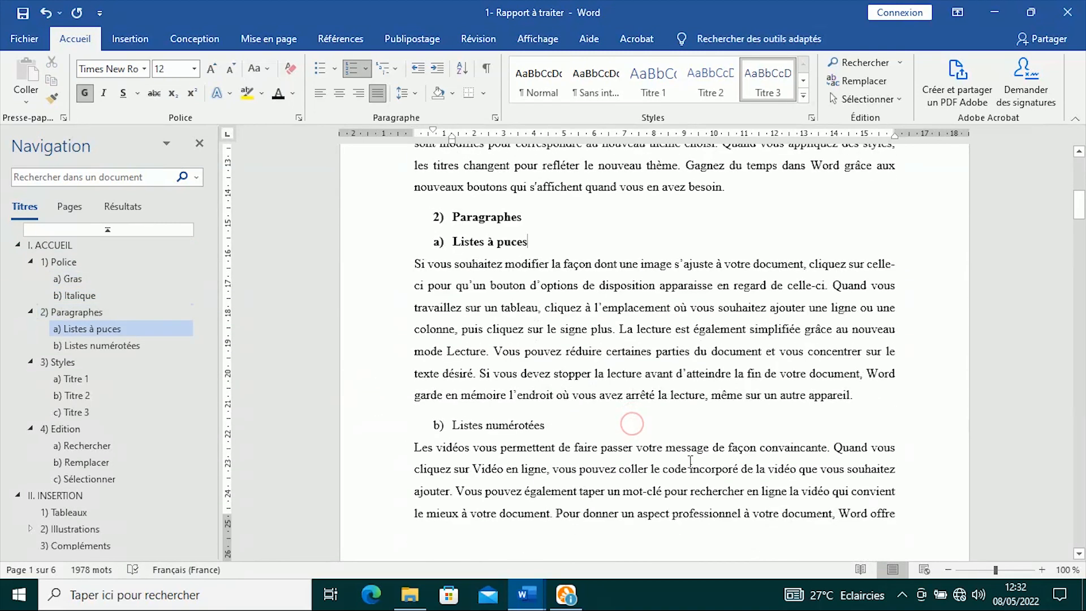
{"action": "left_click", "coordinate": [356, 267]}
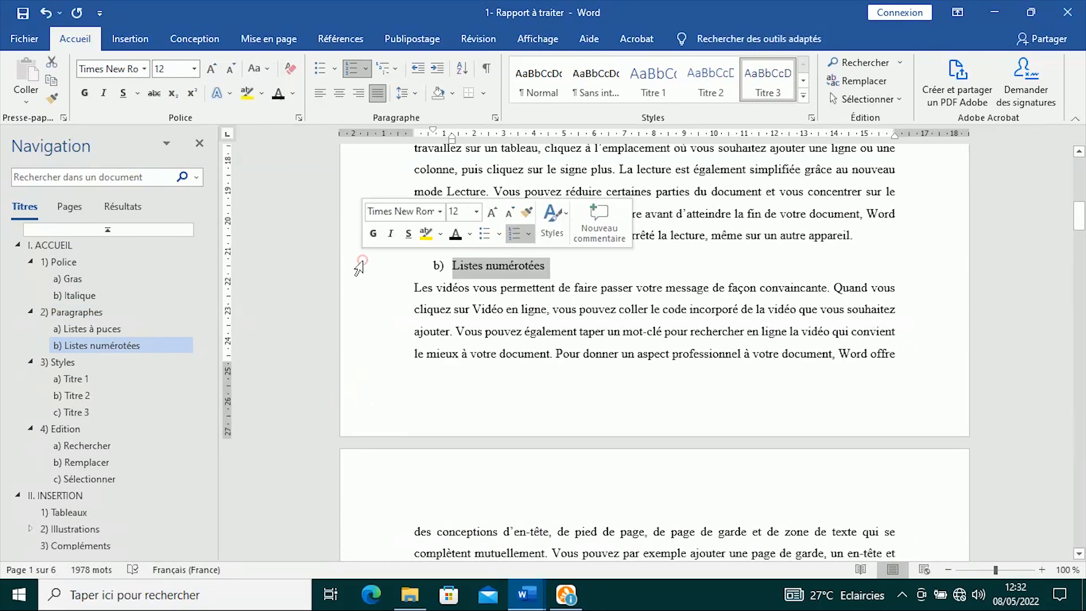
{"action": "left_click", "coordinate": [375, 233]}
- Bold the Styles, Titre 1 and Titre 2 headings
{"action": "scroll", "coordinate": [616, 323], "scroll_direction": "down", "scroll_amount": 7}
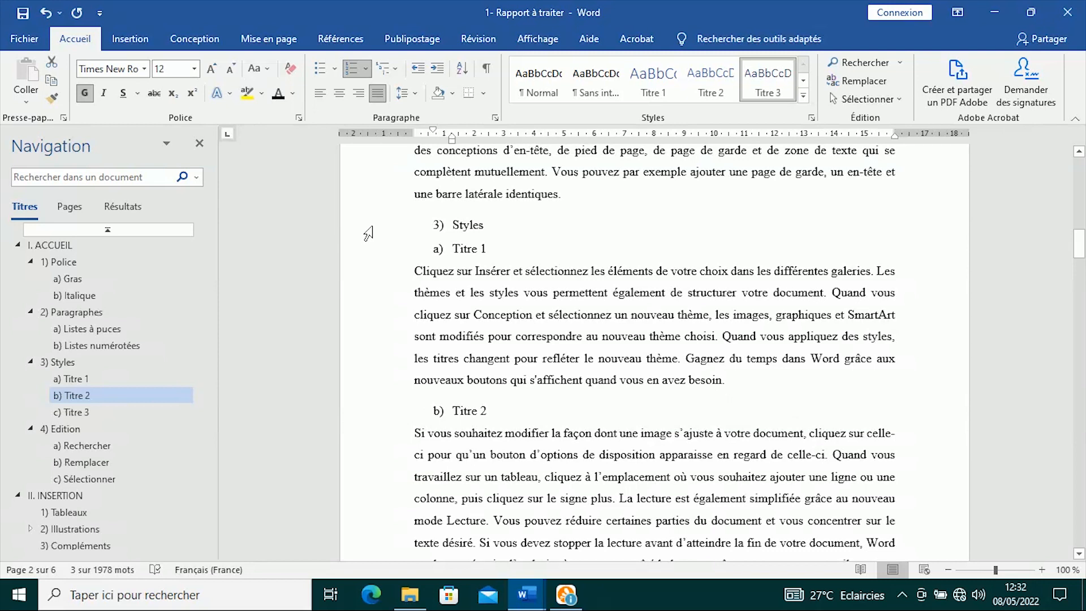
{"action": "left_click", "coordinate": [370, 240]}
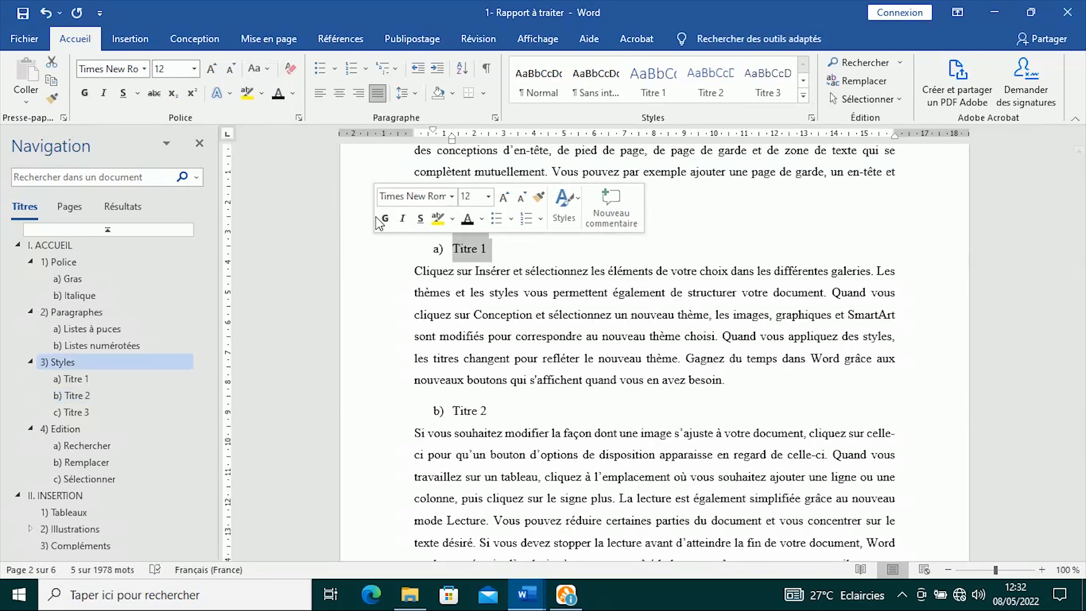
{"action": "left_click", "coordinate": [383, 220]}
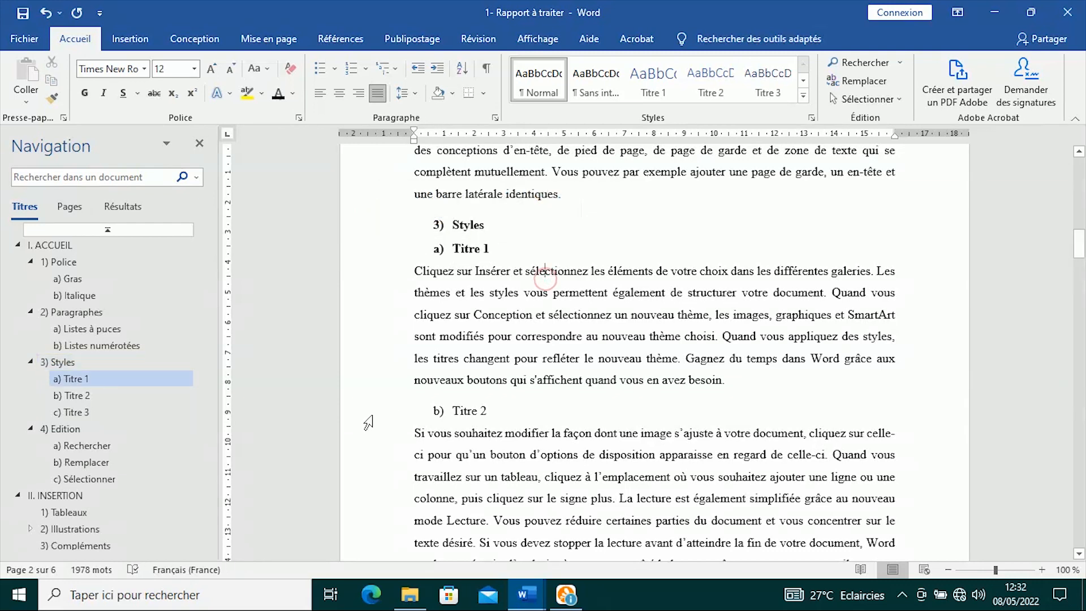
{"action": "left_click", "coordinate": [372, 414]}
{"action": "left_click", "coordinate": [408, 387]}
{"action": "left_click", "coordinate": [564, 434]}
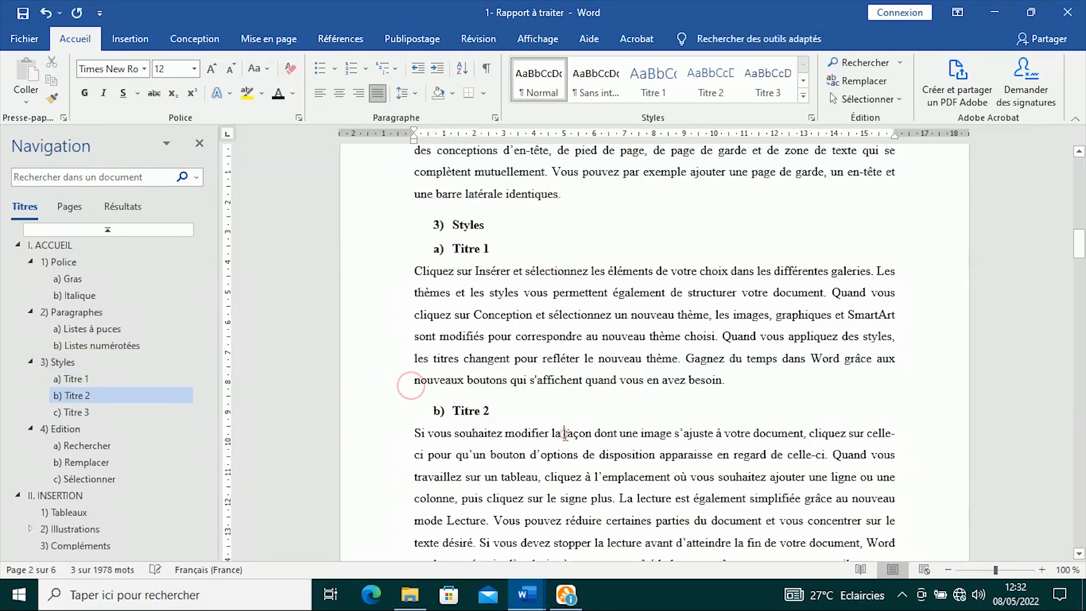
- Bold the Titre 3, Edition and Rechercher headings
{"action": "scroll", "coordinate": [564, 434], "scroll_direction": "down", "scroll_amount": 3}
{"action": "left_click", "coordinate": [375, 404]}
{"action": "left_click", "coordinate": [387, 372]}
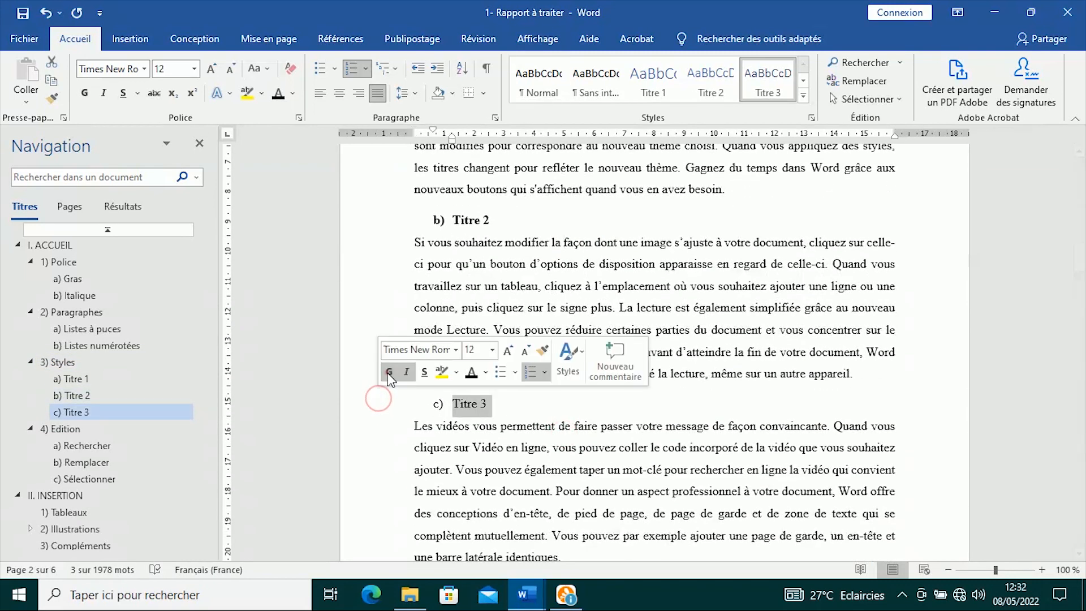
{"action": "left_click", "coordinate": [545, 434]}
{"action": "scroll", "coordinate": [537, 418], "scroll_direction": "down", "scroll_amount": 4}
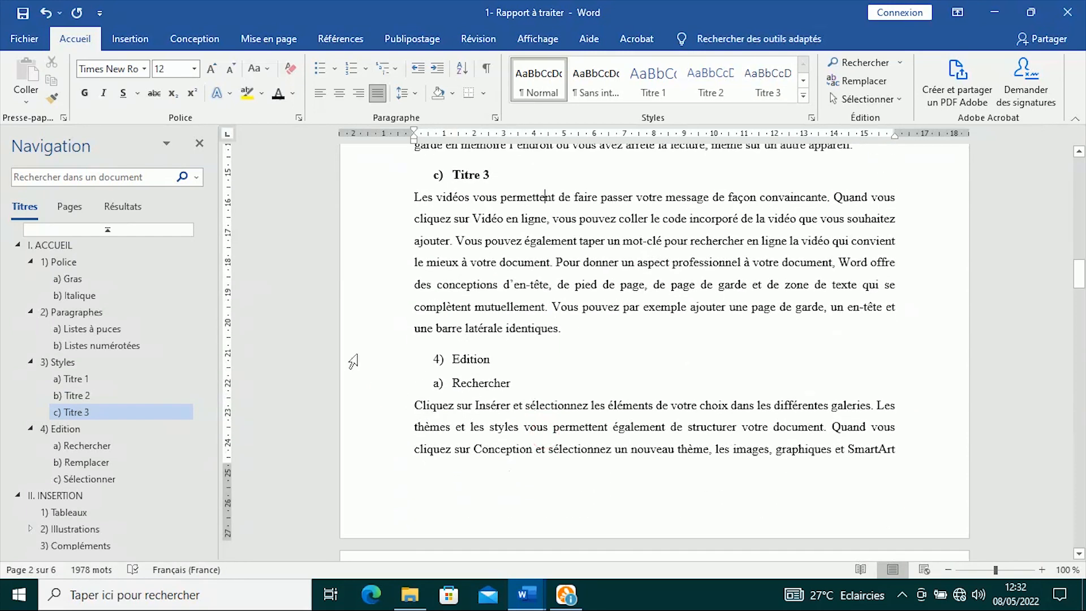
{"action": "left_click_drag", "start_coordinate": [368, 359], "coordinate": [366, 383]}
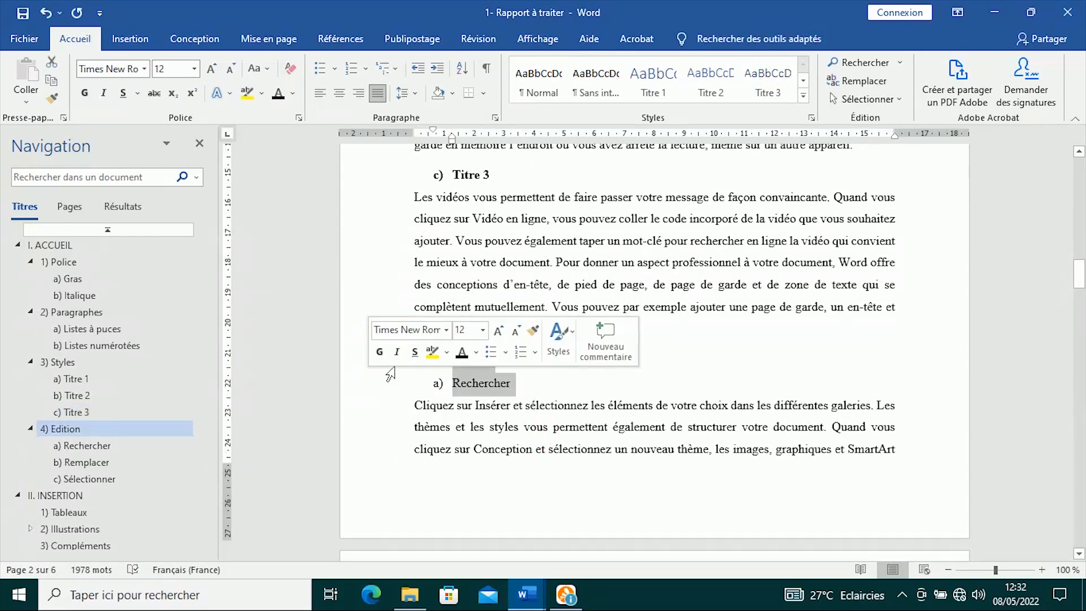
{"action": "left_click", "coordinate": [380, 352]}
{"action": "left_click", "coordinate": [564, 389]}
{"action": "scroll", "coordinate": [564, 389], "scroll_direction": "down", "scroll_amount": 8}
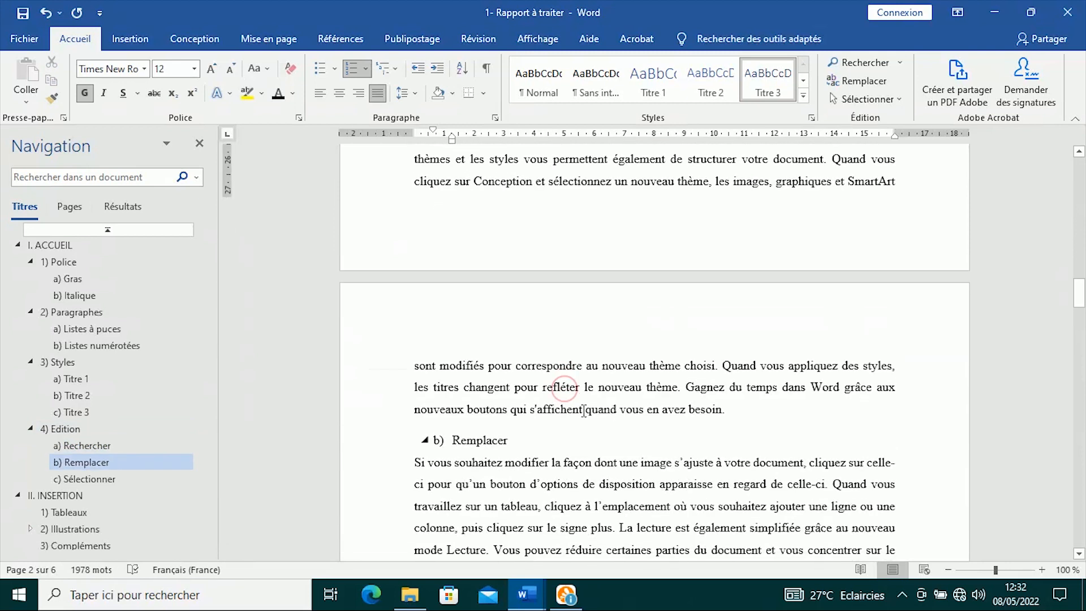
- Bold the Remplacer, Sélectionner, INSERTION and Tableaux headings
{"action": "left_click", "coordinate": [385, 329]}
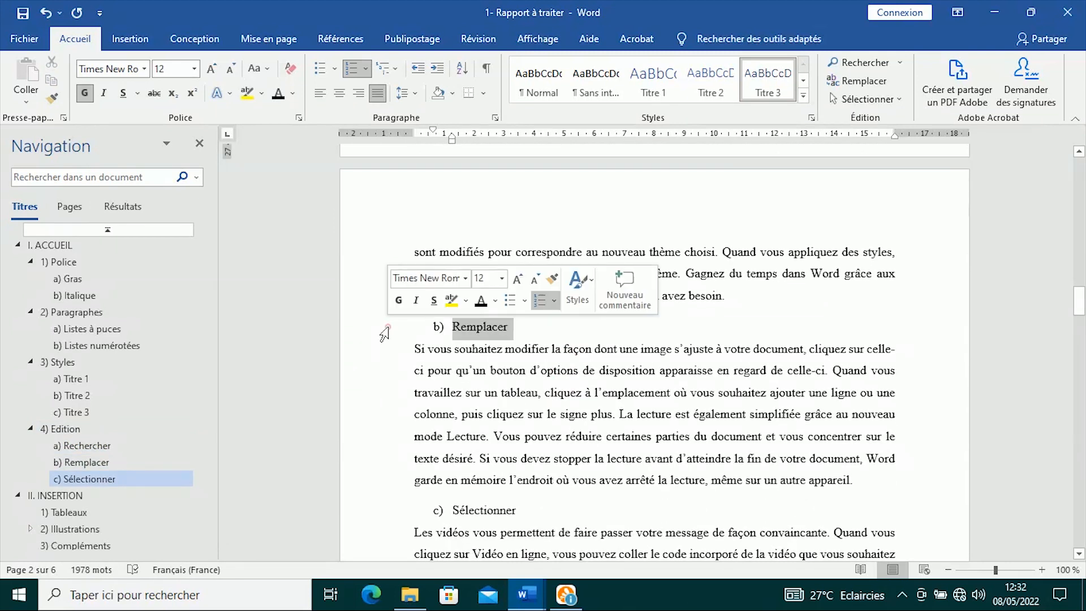
{"action": "left_click", "coordinate": [398, 301]}
{"action": "left_click", "coordinate": [627, 408]}
{"action": "scroll", "coordinate": [628, 408], "scroll_direction": "down", "scroll_amount": 3}
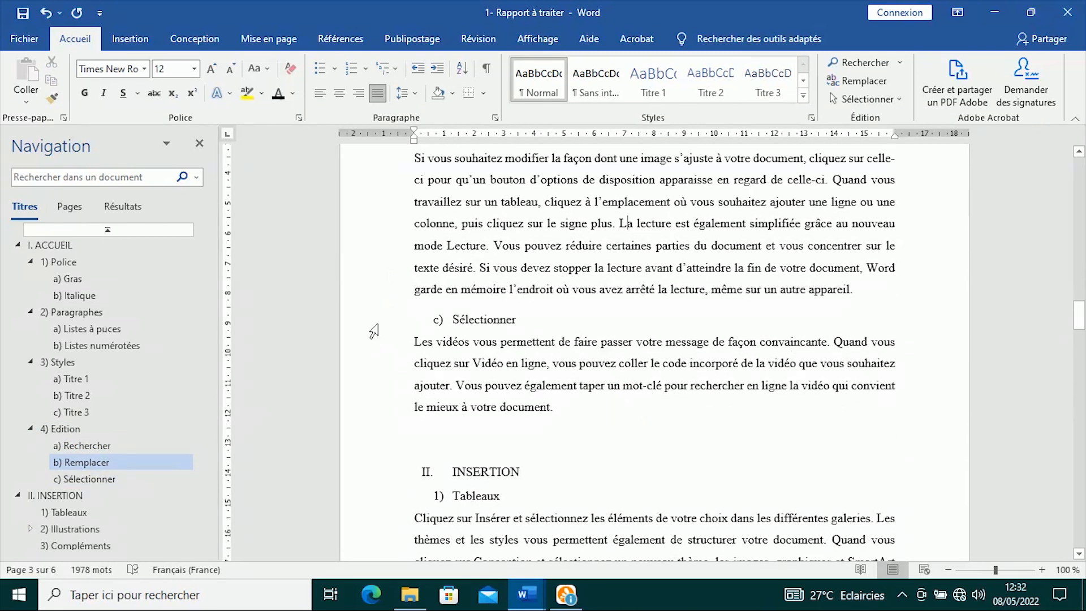
{"action": "left_click", "coordinate": [373, 323]}
{"action": "left_click", "coordinate": [385, 297]}
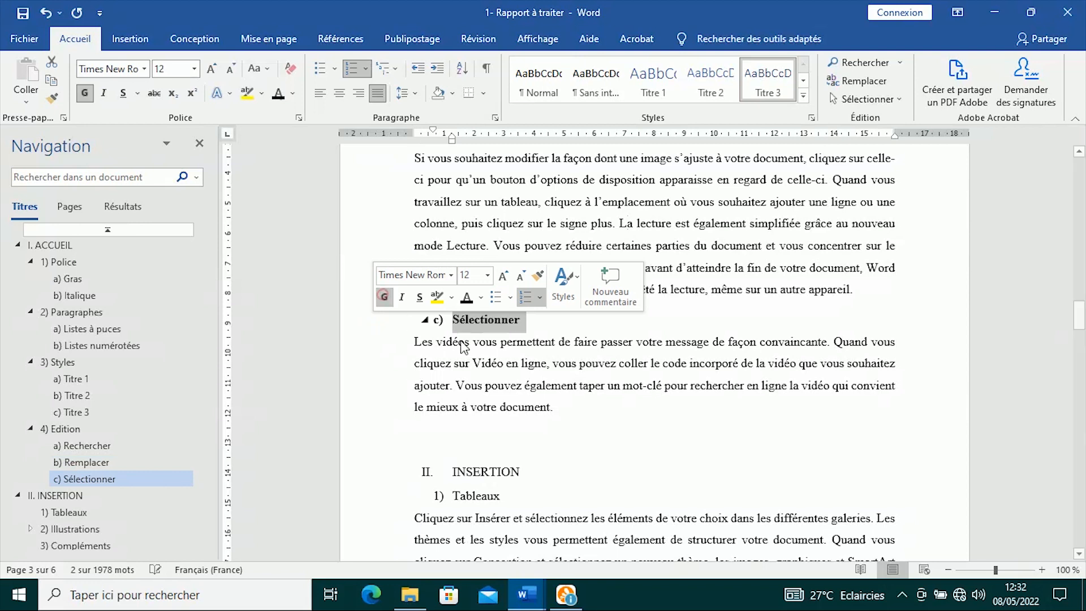
{"action": "left_click", "coordinate": [629, 372]}
{"action": "scroll", "coordinate": [468, 328], "scroll_direction": "down", "scroll_amount": 3}
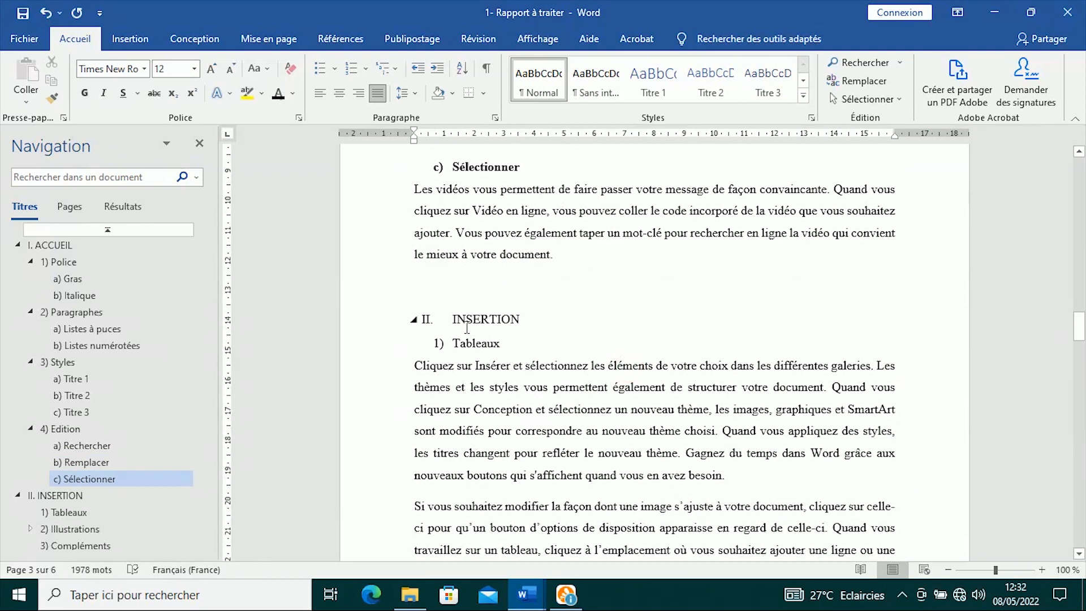
{"action": "left_click_drag", "start_coordinate": [355, 321], "coordinate": [356, 342]}
{"action": "left_click", "coordinate": [366, 312]}
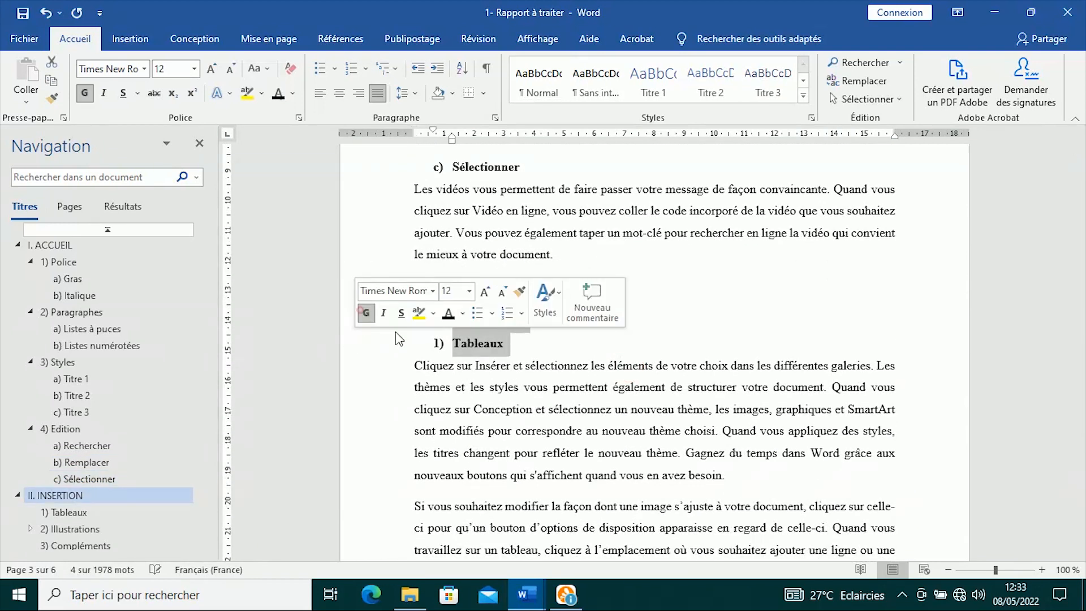
{"action": "left_click", "coordinate": [628, 355]}
- Bold the Illustrations, Images, Formes and Graphiques headings
{"action": "scroll", "coordinate": [629, 354], "scroll_direction": "down", "scroll_amount": 8}
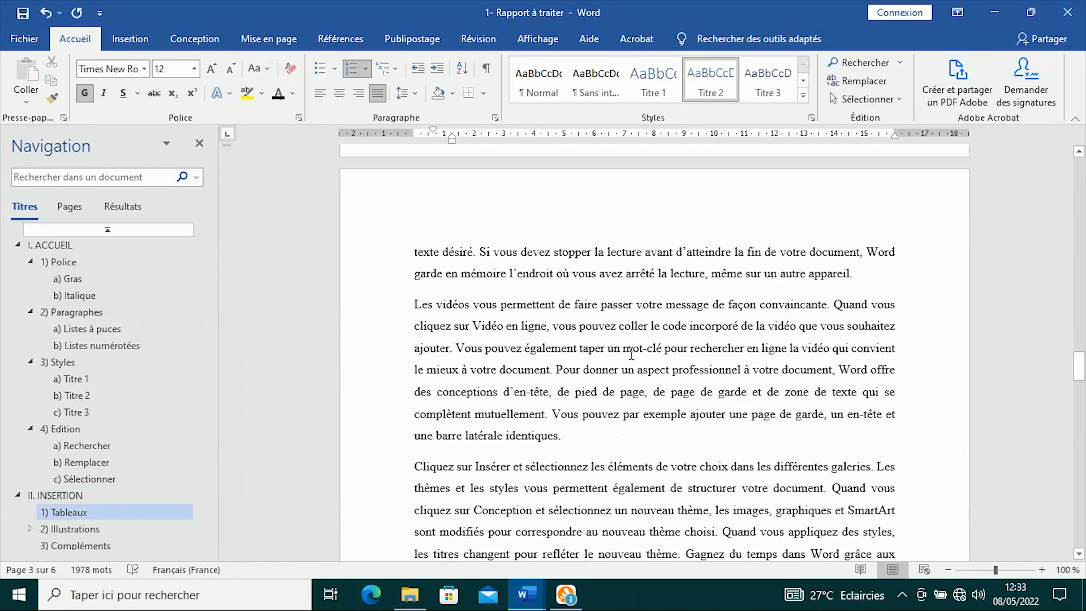
{"action": "scroll", "coordinate": [631, 354], "scroll_direction": "down", "scroll_amount": 3}
{"action": "left_click_drag", "start_coordinate": [360, 256], "coordinate": [360, 277]}
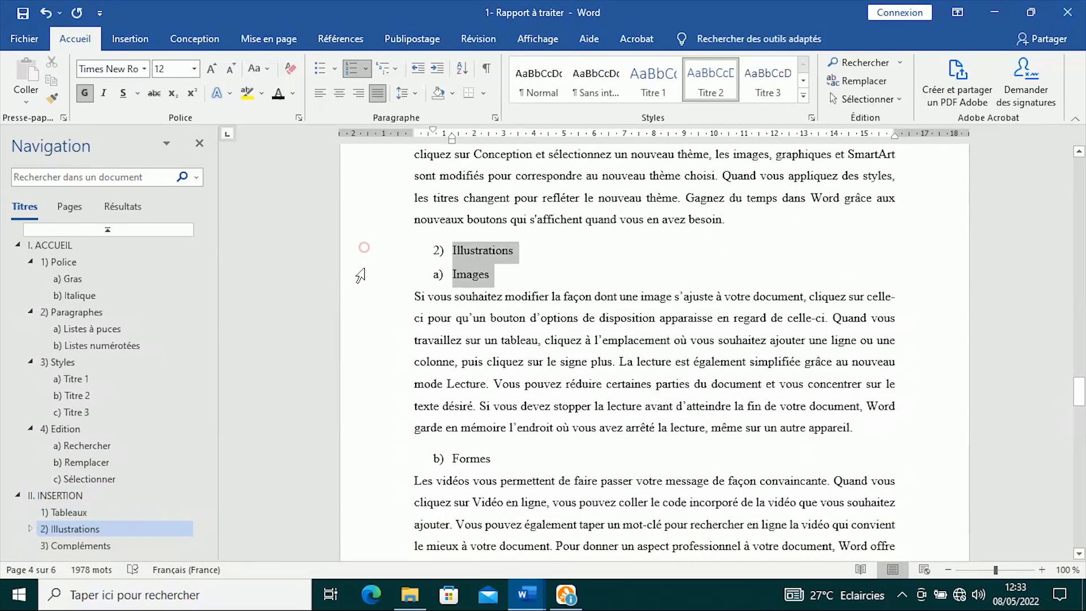
{"action": "left_click", "coordinate": [375, 246]}
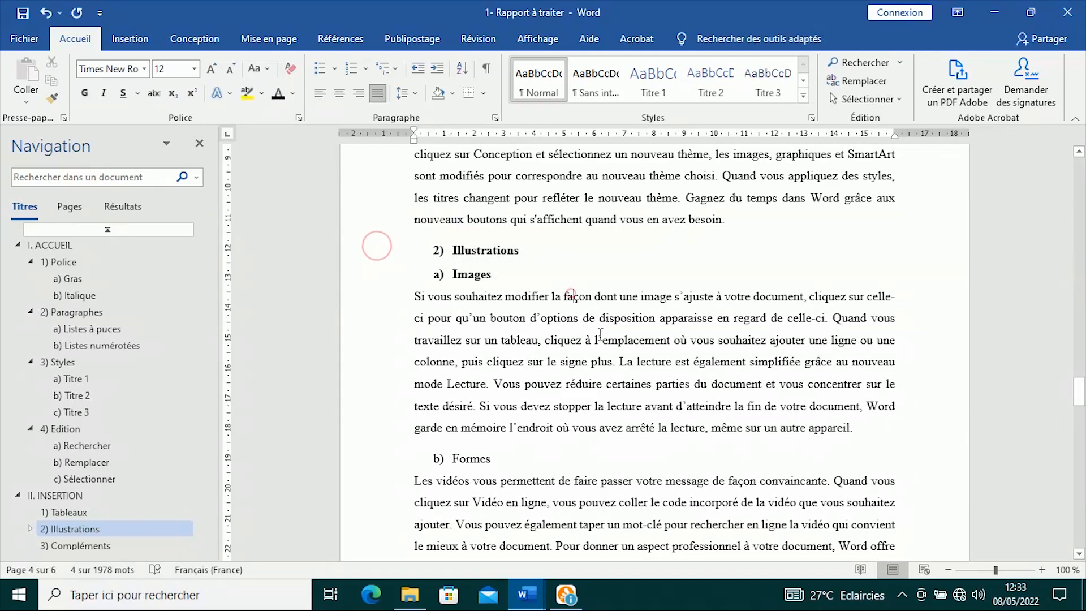
{"action": "scroll", "coordinate": [561, 316], "scroll_direction": "down", "scroll_amount": 3}
{"action": "left_click", "coordinate": [373, 302]}
{"action": "left_click", "coordinate": [394, 281]}
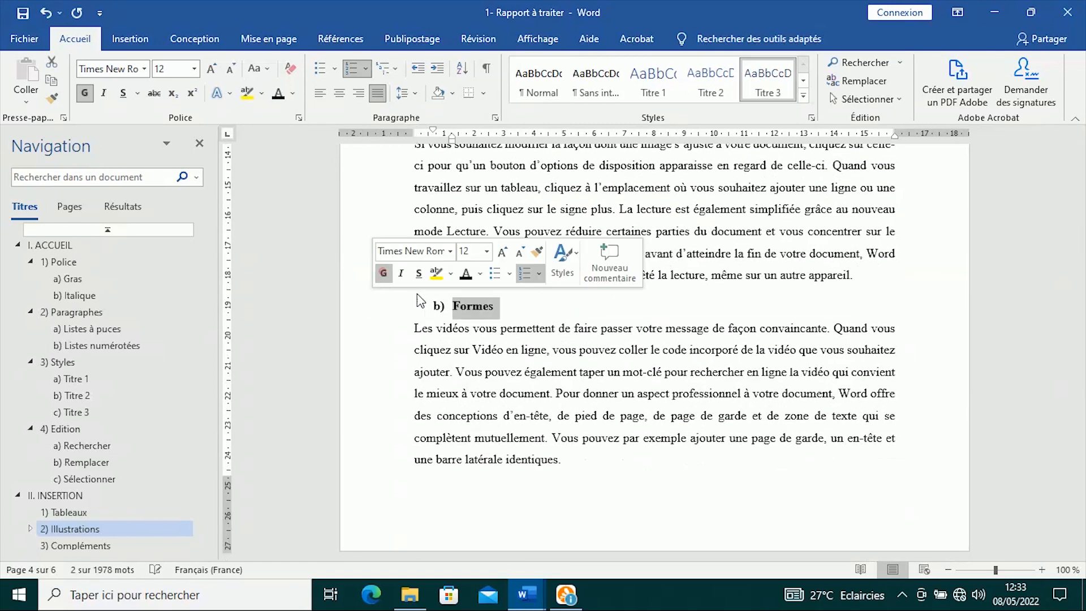
{"action": "left_click", "coordinate": [562, 340]}
{"action": "scroll", "coordinate": [565, 345], "scroll_direction": "down", "scroll_amount": 7}
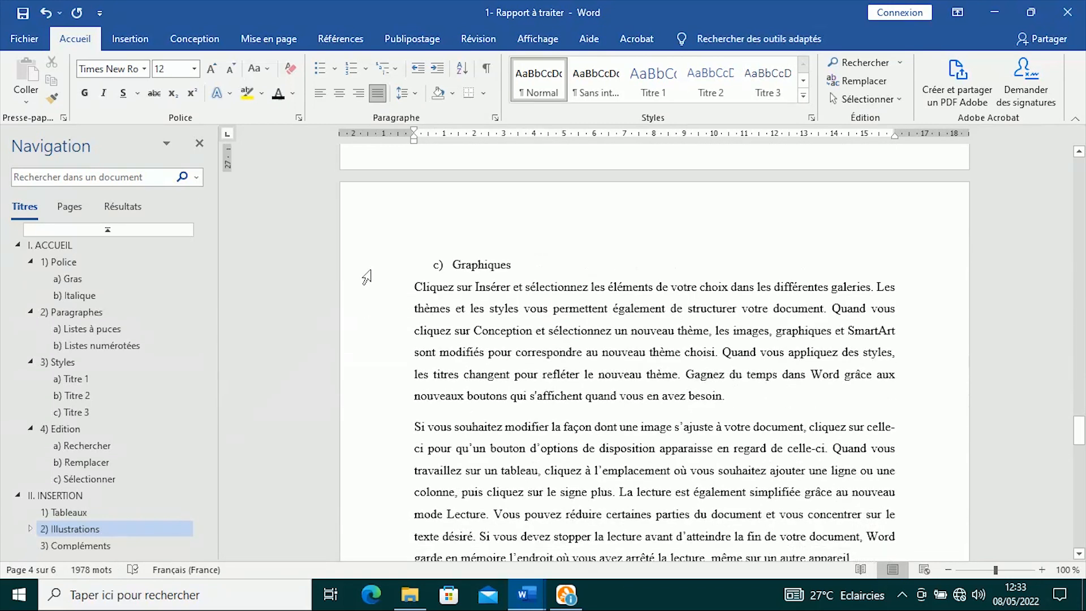
{"action": "left_click", "coordinate": [365, 267]}
{"action": "left_click", "coordinate": [381, 240]}
{"action": "left_click", "coordinate": [582, 307]}
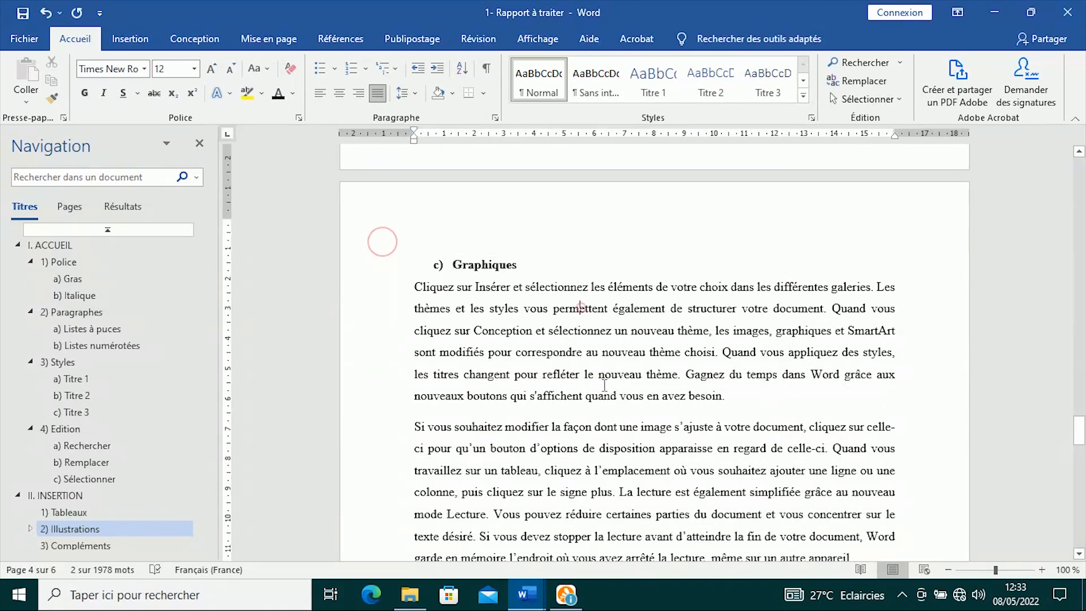
- Bold the SmartArt and Compléments headings
{"action": "scroll", "coordinate": [582, 307], "scroll_direction": "down", "scroll_amount": 4}
{"action": "left_click", "coordinate": [375, 362]}
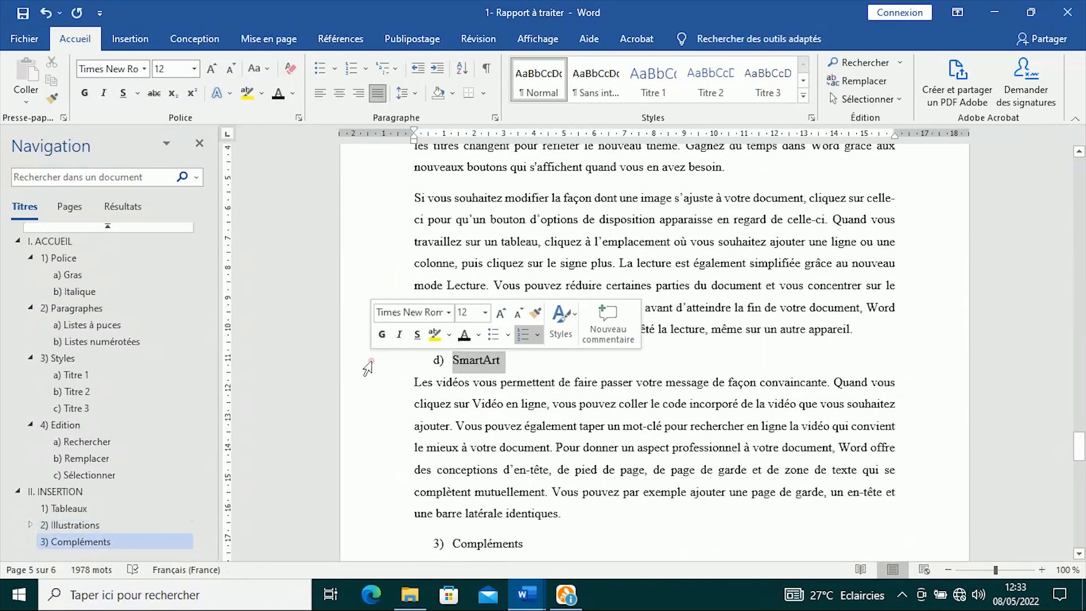
{"action": "left_click", "coordinate": [377, 334]}
{"action": "left_click", "coordinate": [594, 407]}
{"action": "scroll", "coordinate": [595, 407], "scroll_direction": "down", "scroll_amount": 3}
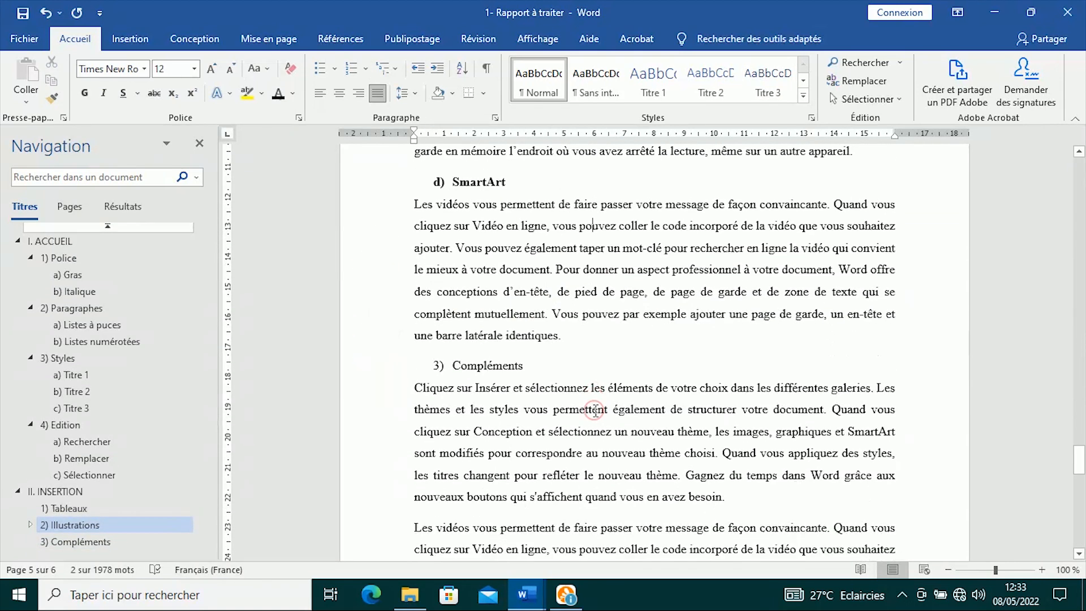
{"action": "left_click", "coordinate": [386, 352]}
{"action": "left_click", "coordinate": [397, 327]}
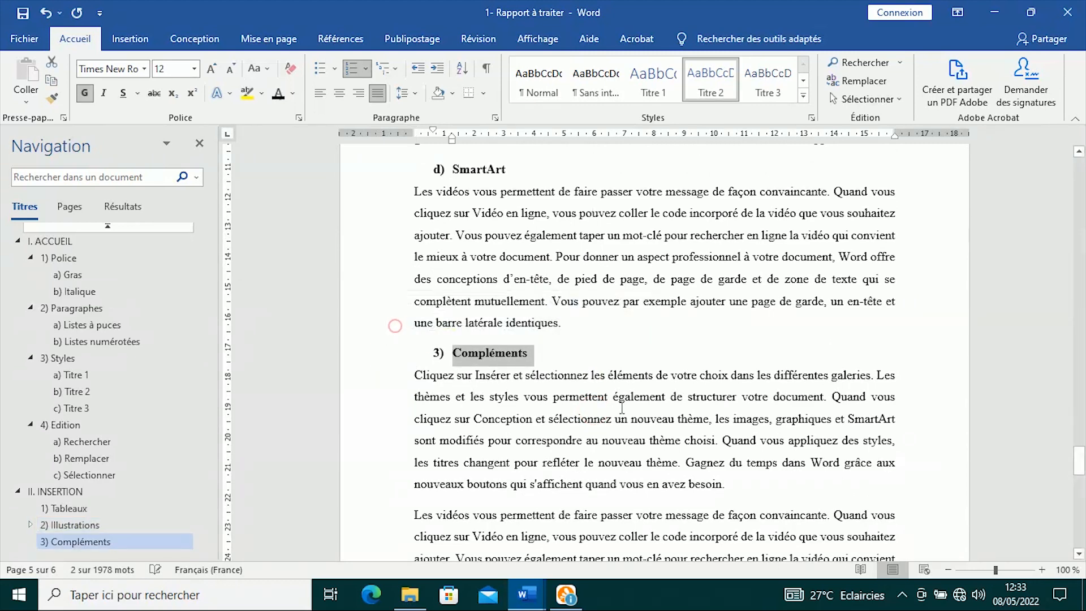
{"action": "left_click", "coordinate": [551, 396]}
- Scroll back to the top of the report and place the cursor on page 1
{"action": "scroll", "coordinate": [622, 407], "scroll_direction": "down", "scroll_amount": 6}
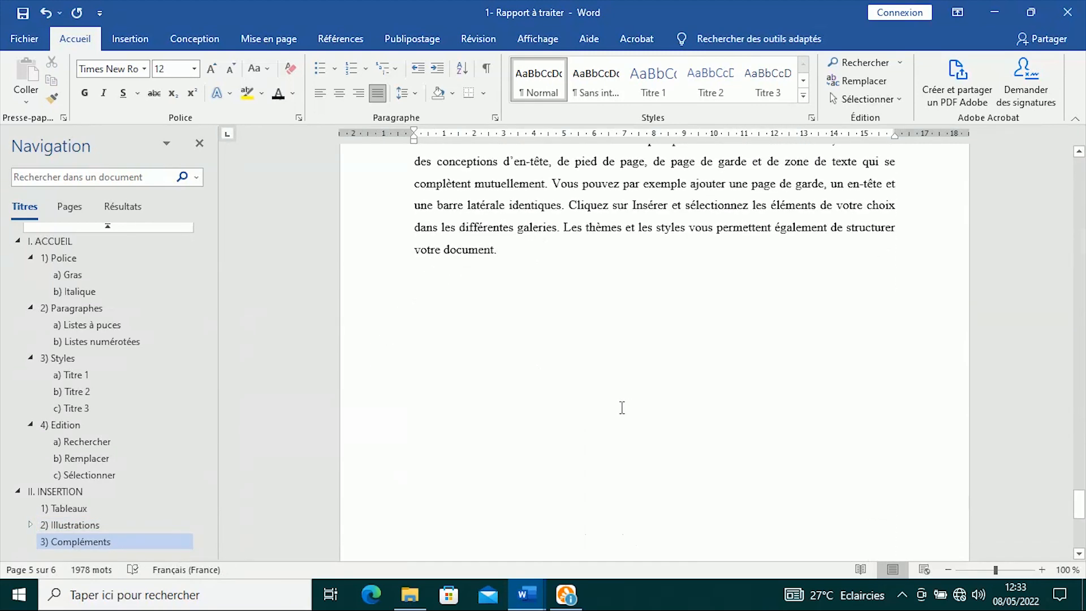
{"action": "scroll", "coordinate": [622, 407], "scroll_direction": "up", "scroll_amount": 10}
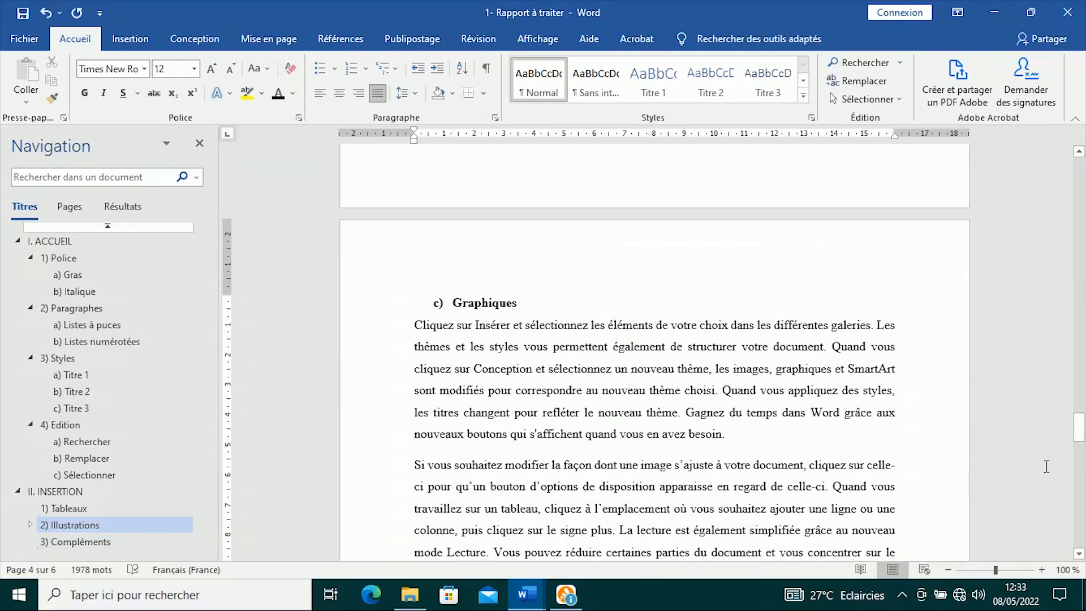
{"action": "left_click_drag", "start_coordinate": [1080, 427], "coordinate": [1080, 167]}
{"action": "left_click", "coordinate": [564, 333]}
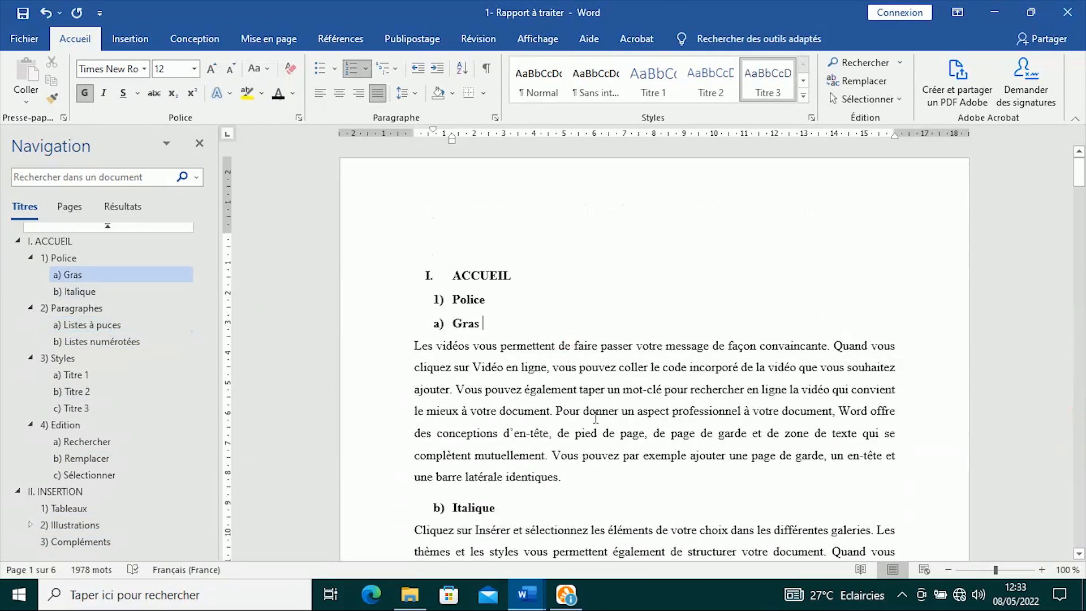
- Insert Table automatique 1 from Références > Table des matières on the empty line above I. ACCUEIL
{"action": "left_click", "coordinate": [451, 228]}
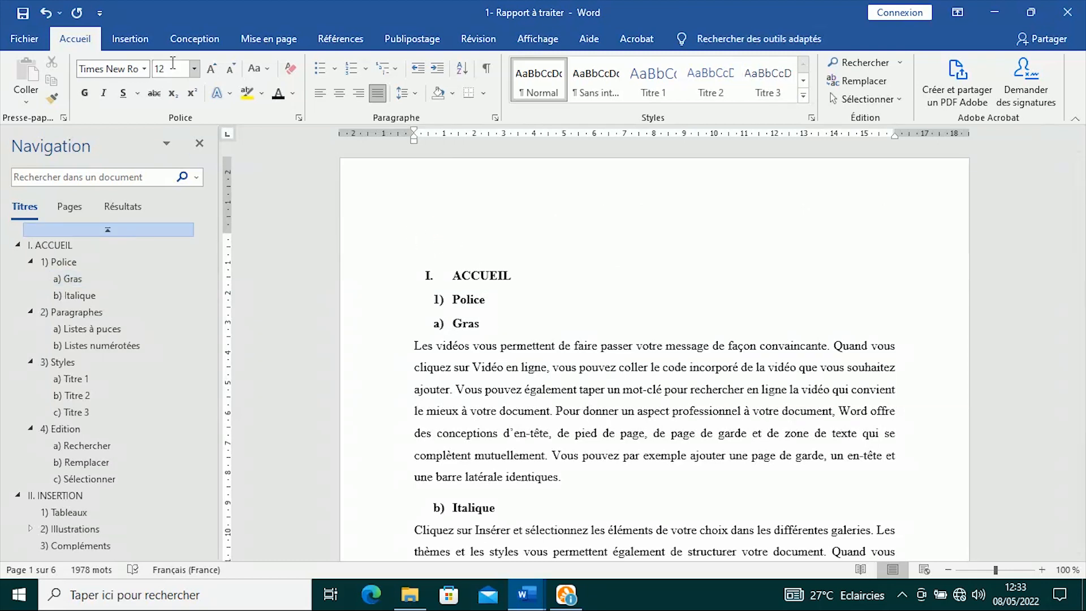
{"action": "left_click", "coordinate": [354, 40]}
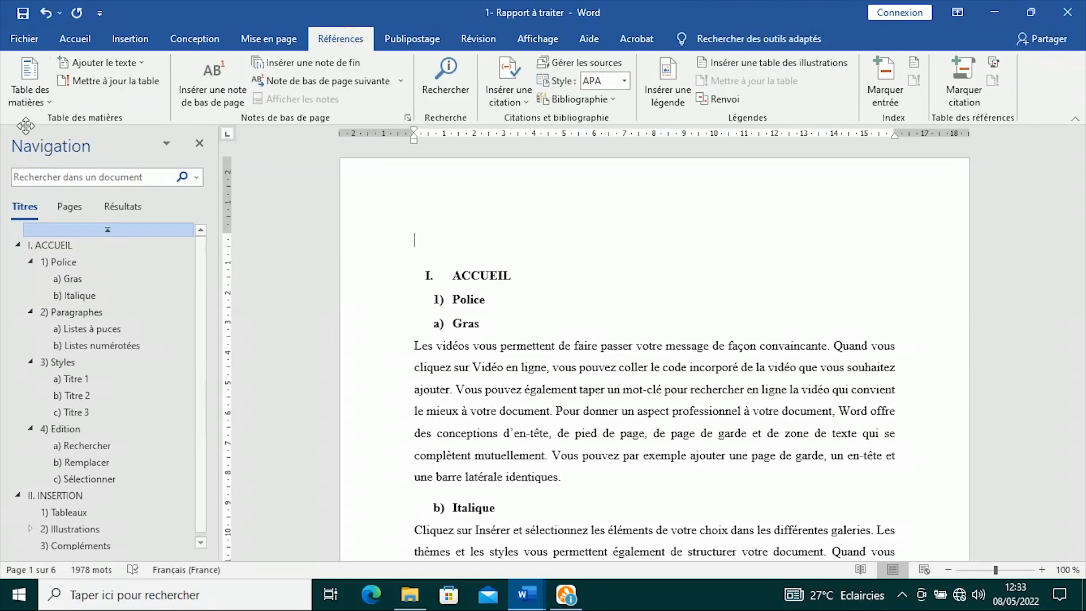
{"action": "left_click", "coordinate": [29, 97]}
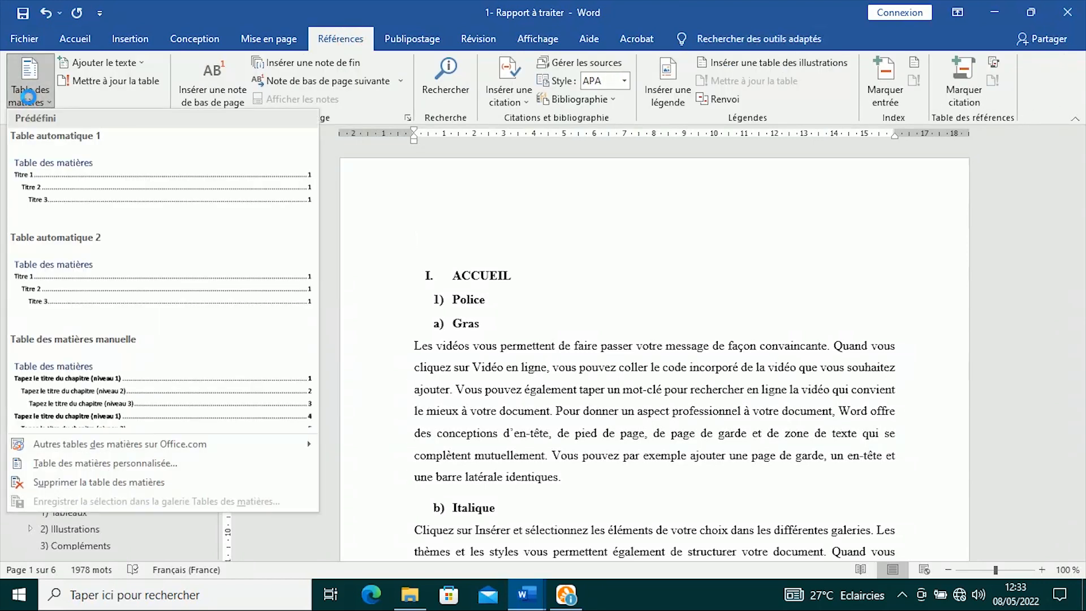
{"action": "left_click", "coordinate": [159, 187]}
{"action": "scroll", "coordinate": [630, 317], "scroll_direction": "up", "scroll_amount": 6}
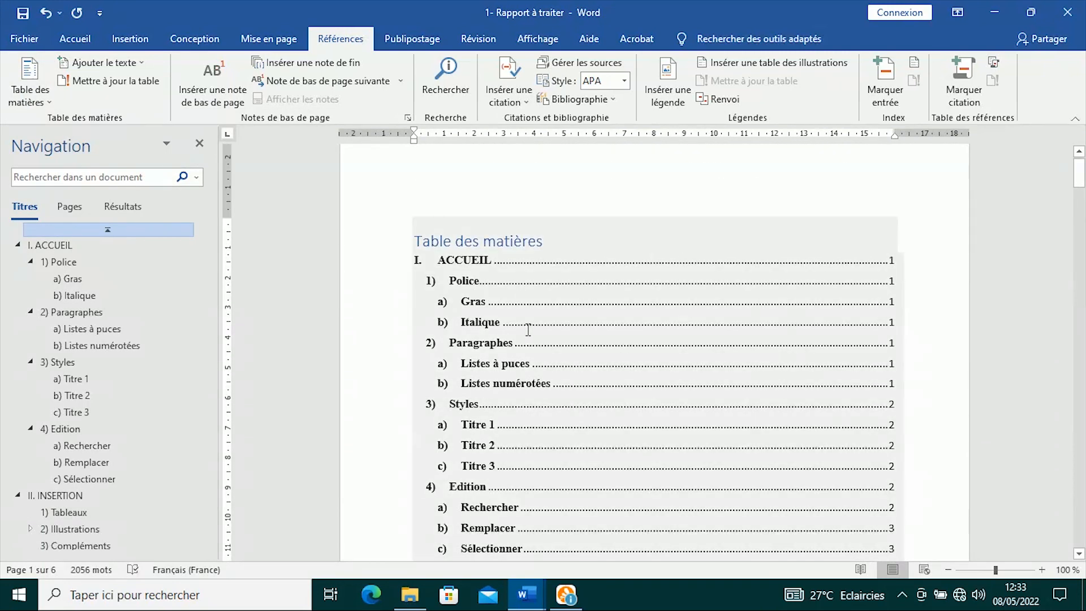
{"action": "scroll", "coordinate": [527, 329], "scroll_direction": "down", "scroll_amount": 8}
{"action": "scroll", "coordinate": [528, 330], "scroll_direction": "up", "scroll_amount": 8}
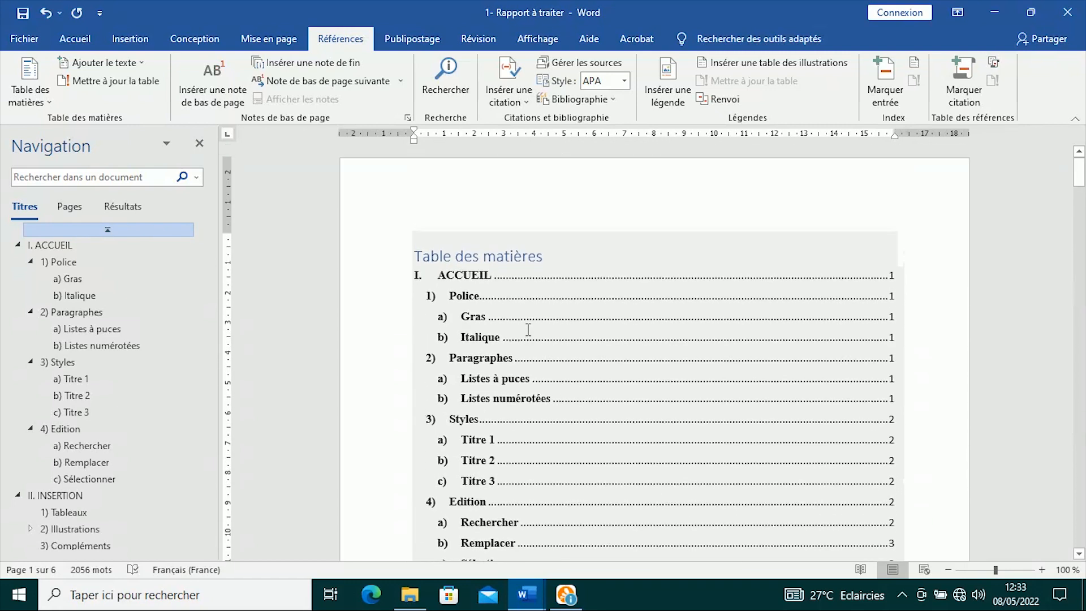
- Delete the table of contents and reinsert Table automatique 1 in its place
{"action": "left_click", "coordinate": [418, 265]}
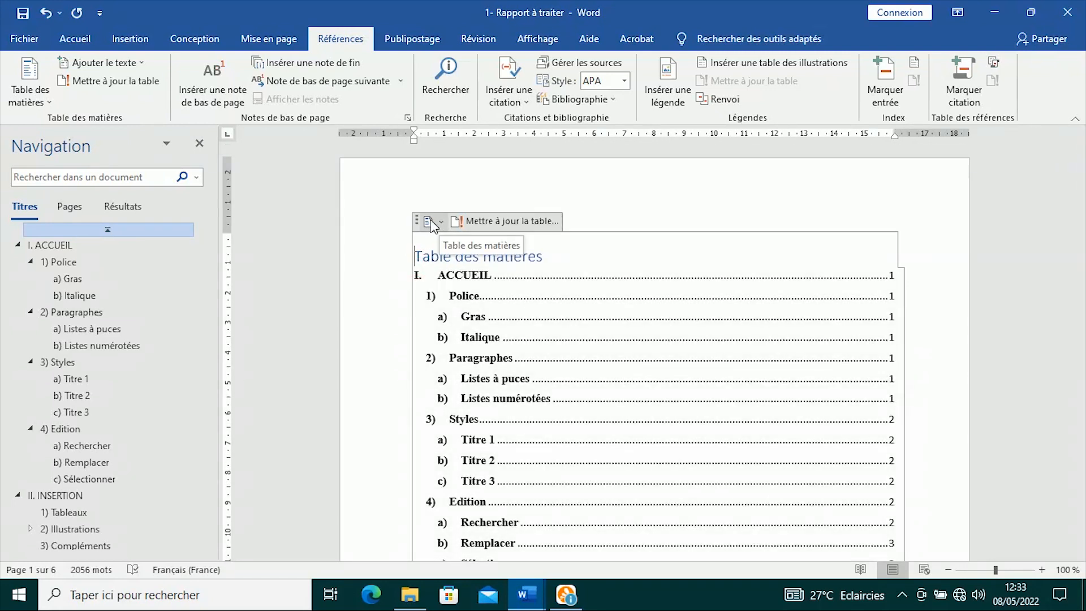
{"action": "left_click", "coordinate": [430, 221]}
{"action": "left_click", "coordinate": [435, 224]}
{"action": "left_click", "coordinate": [435, 224]}
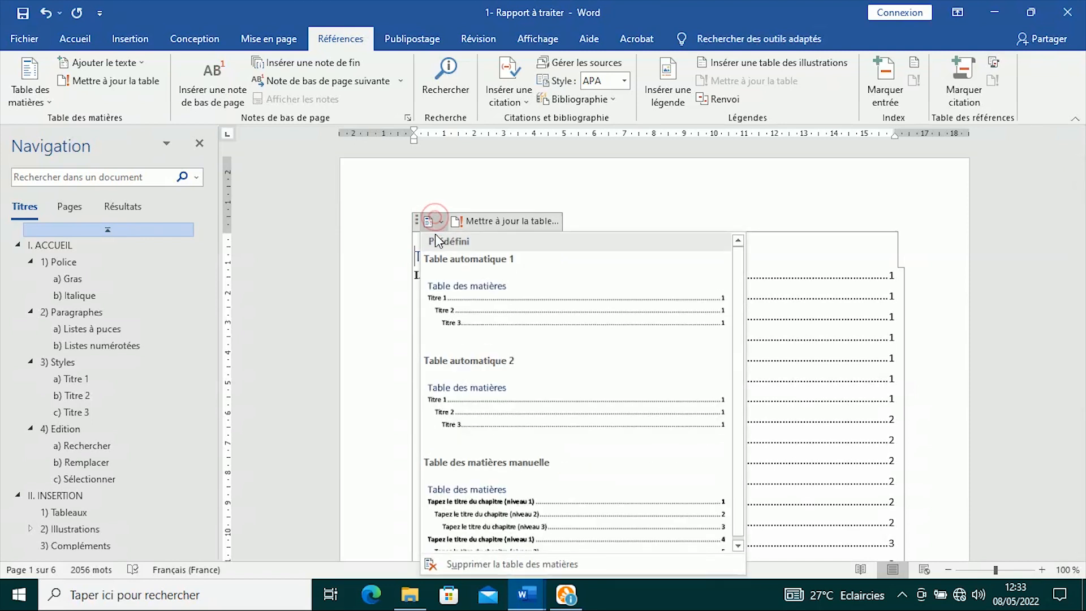
{"action": "left_click", "coordinate": [525, 564]}
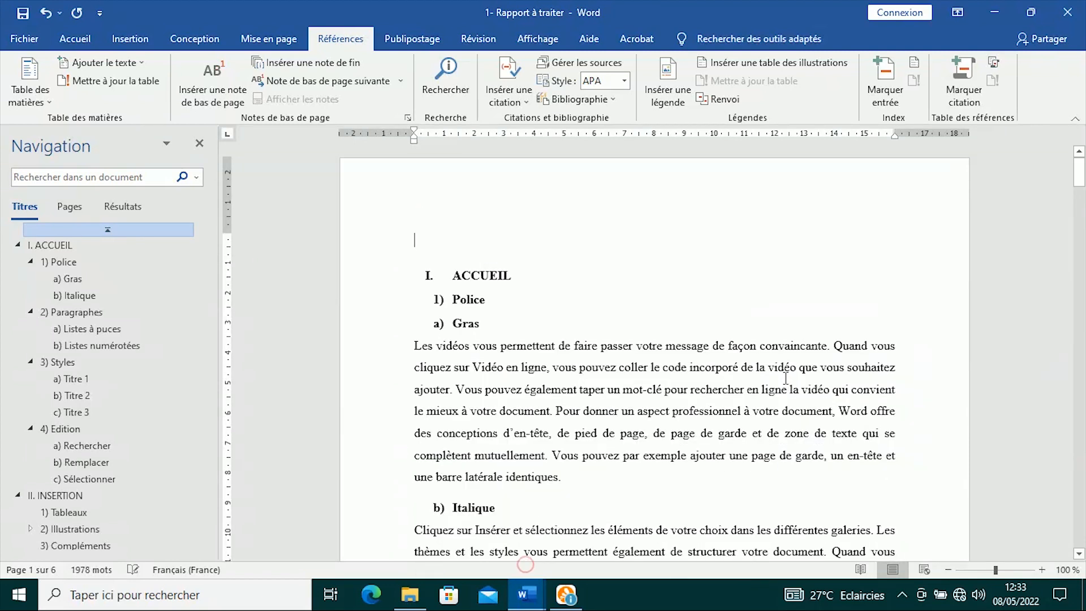
{"action": "left_click", "coordinate": [37, 103]}
{"action": "left_click", "coordinate": [88, 163]}
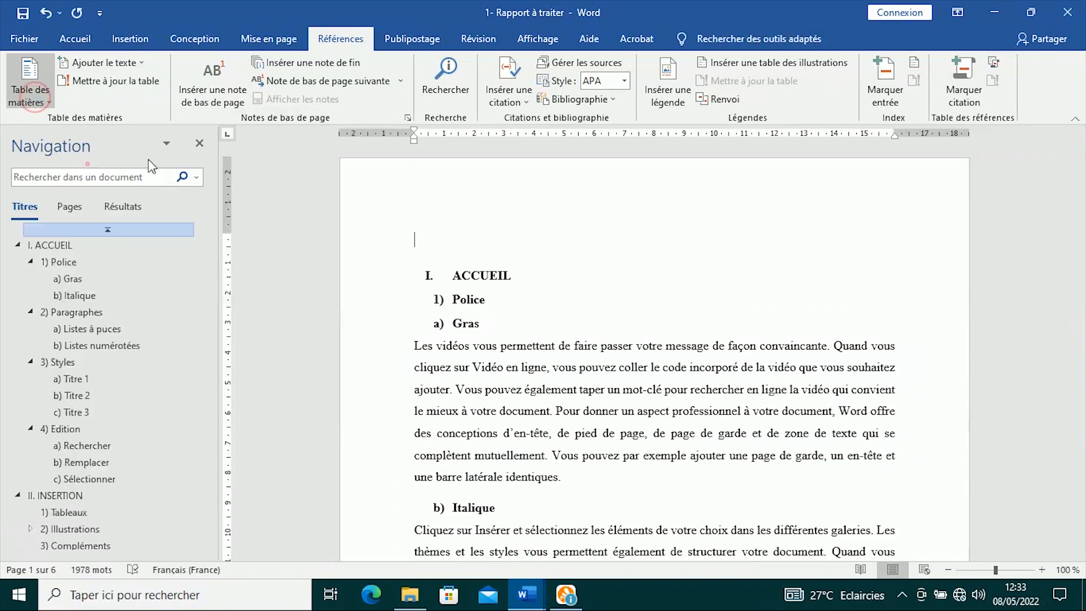
- Select the whole Table des matières heading
{"action": "scroll", "coordinate": [505, 270], "scroll_direction": "up", "scroll_amount": 10}
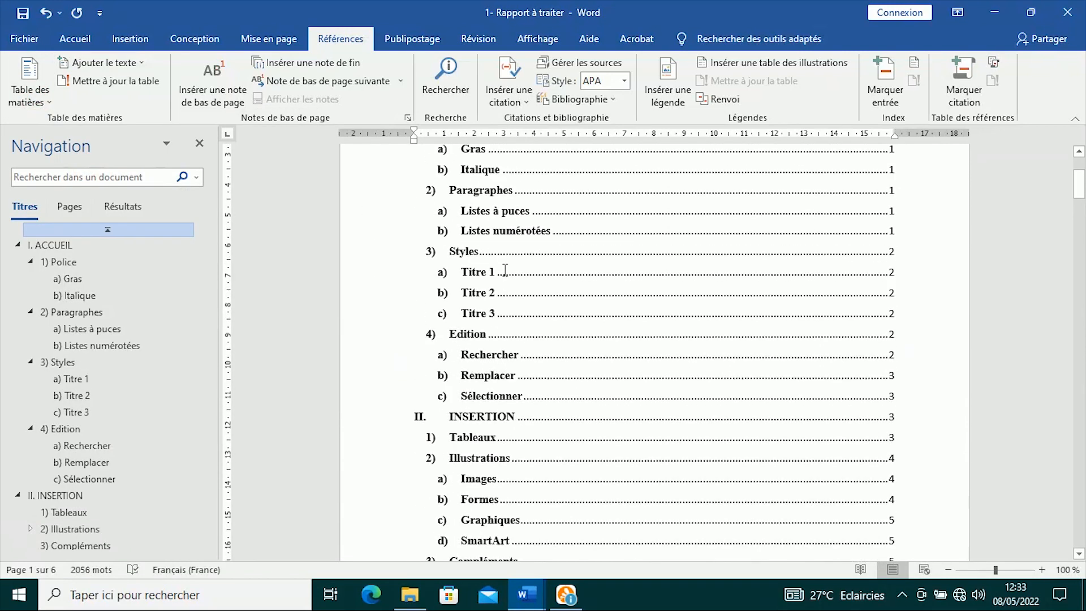
{"action": "left_click", "coordinate": [505, 270]}
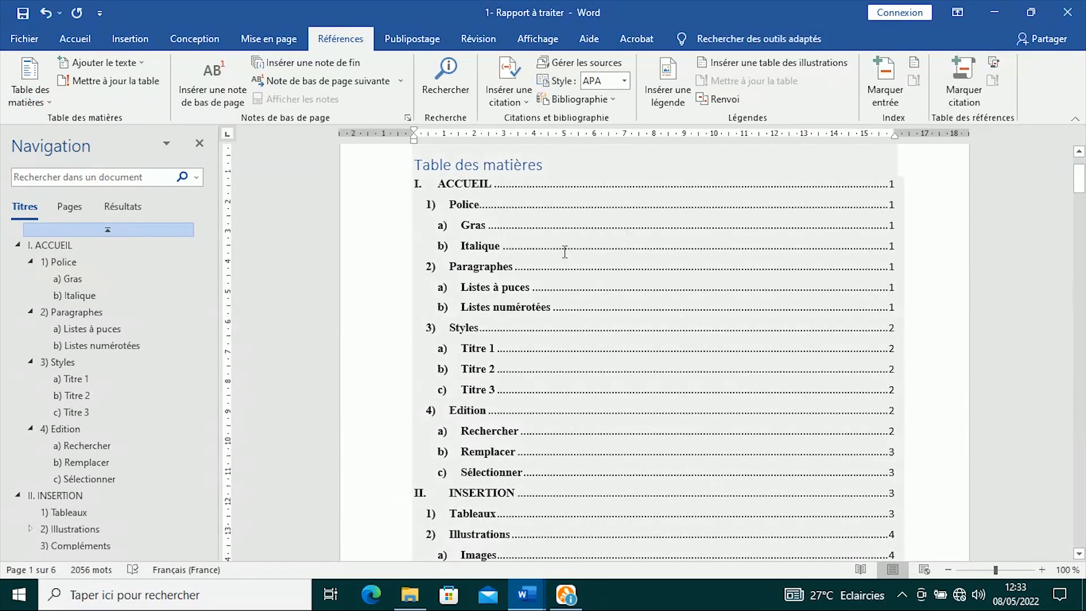
{"action": "scroll", "coordinate": [564, 249], "scroll_direction": "down", "scroll_amount": 10}
{"action": "scroll", "coordinate": [509, 314], "scroll_direction": "up", "scroll_amount": 10}
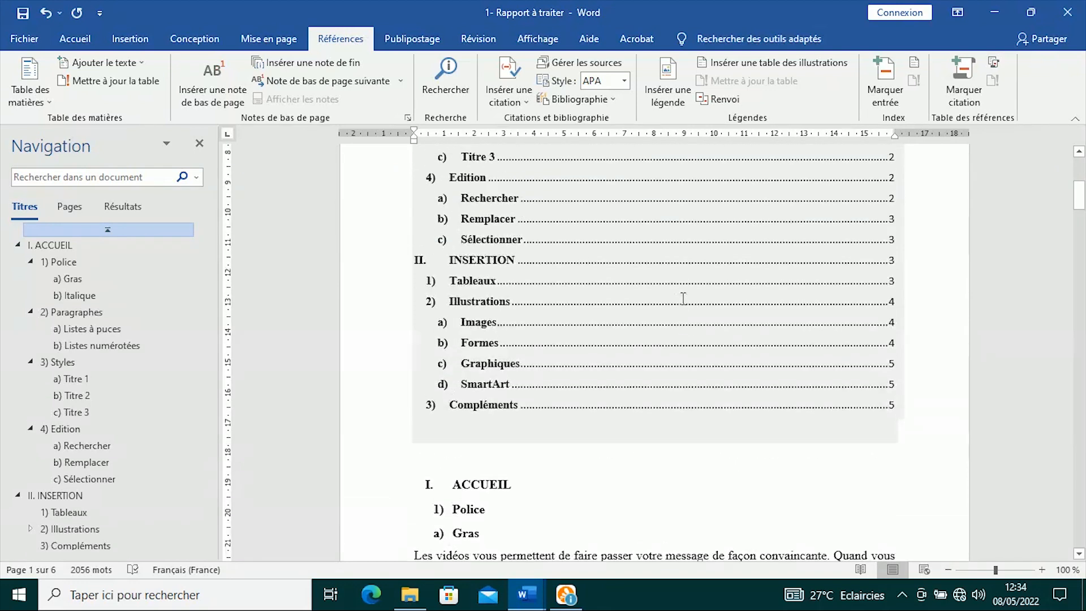
{"action": "left_click", "coordinate": [539, 254]}
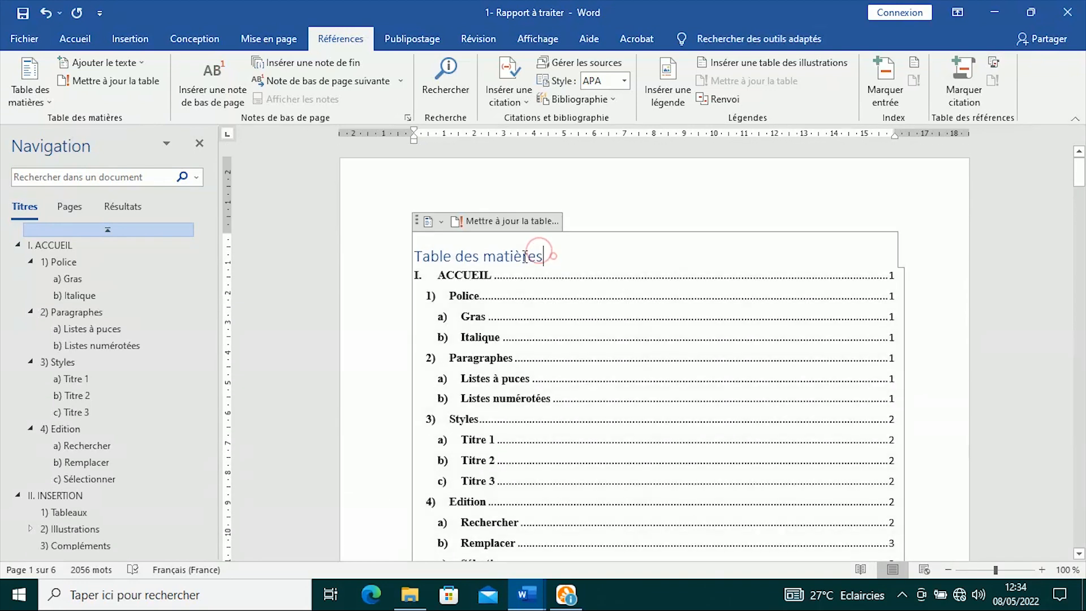
{"action": "triple_click", "coordinate": [525, 256]}
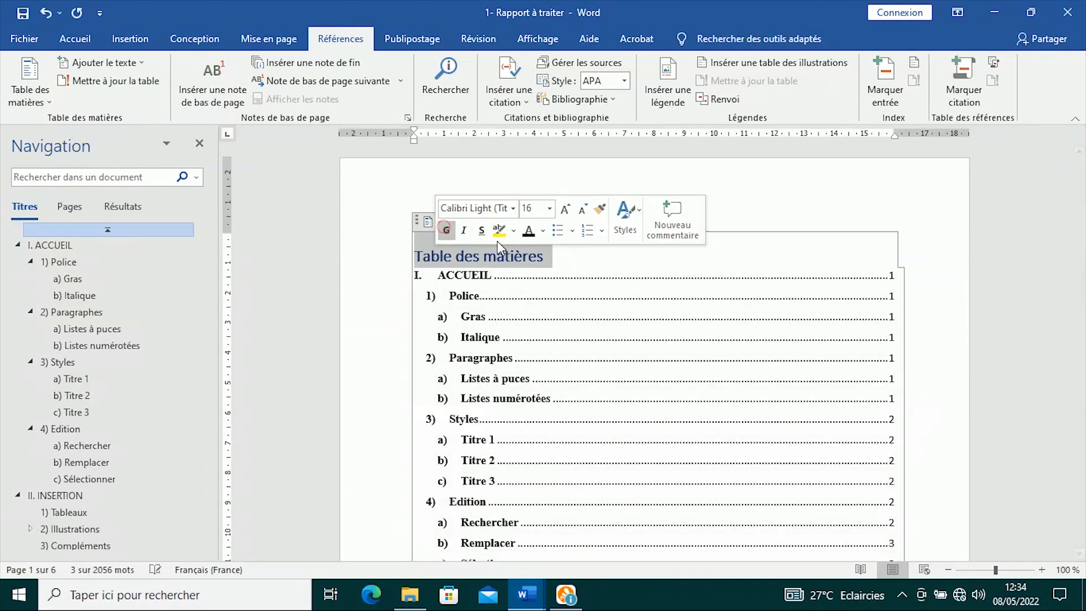
- Make the Table des matières heading black and set its font to Times New Roman
{"action": "left_click", "coordinate": [528, 231]}
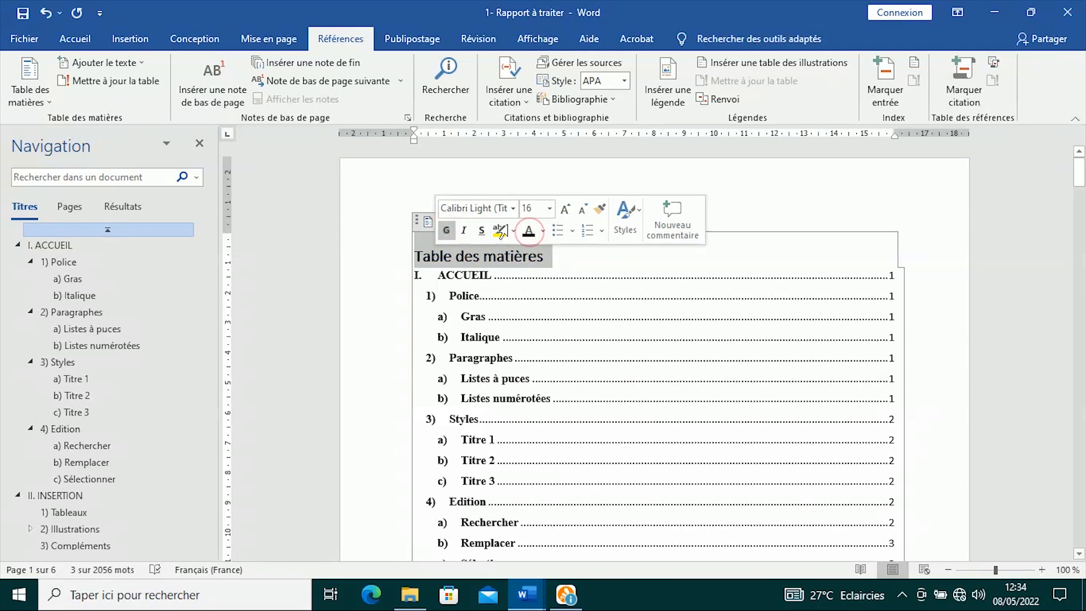
{"action": "left_click", "coordinate": [619, 268]}
{"action": "left_click", "coordinate": [562, 255]}
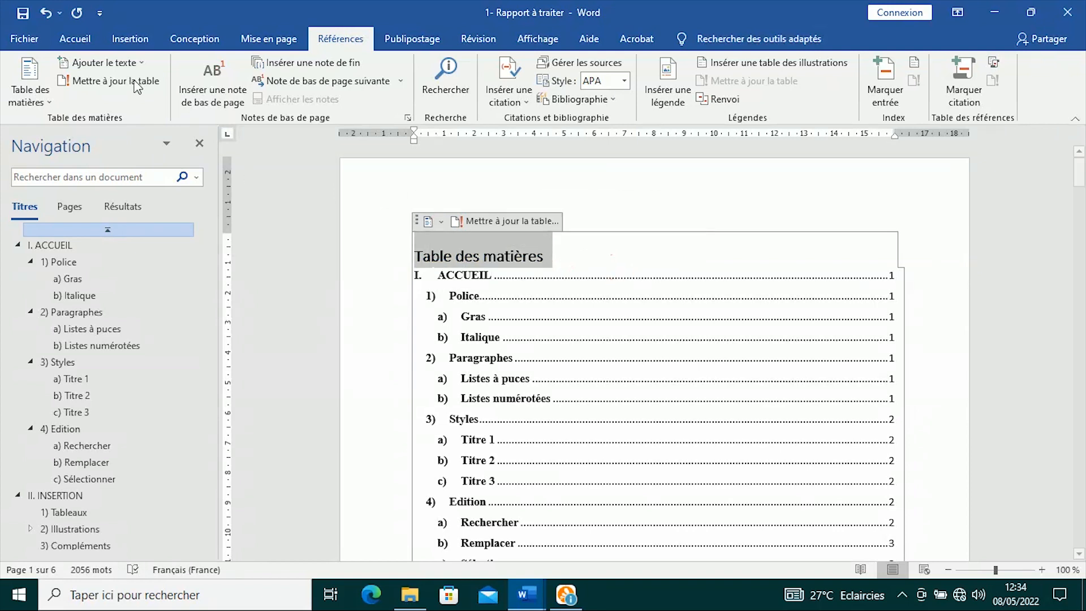
{"action": "left_click", "coordinate": [67, 41]}
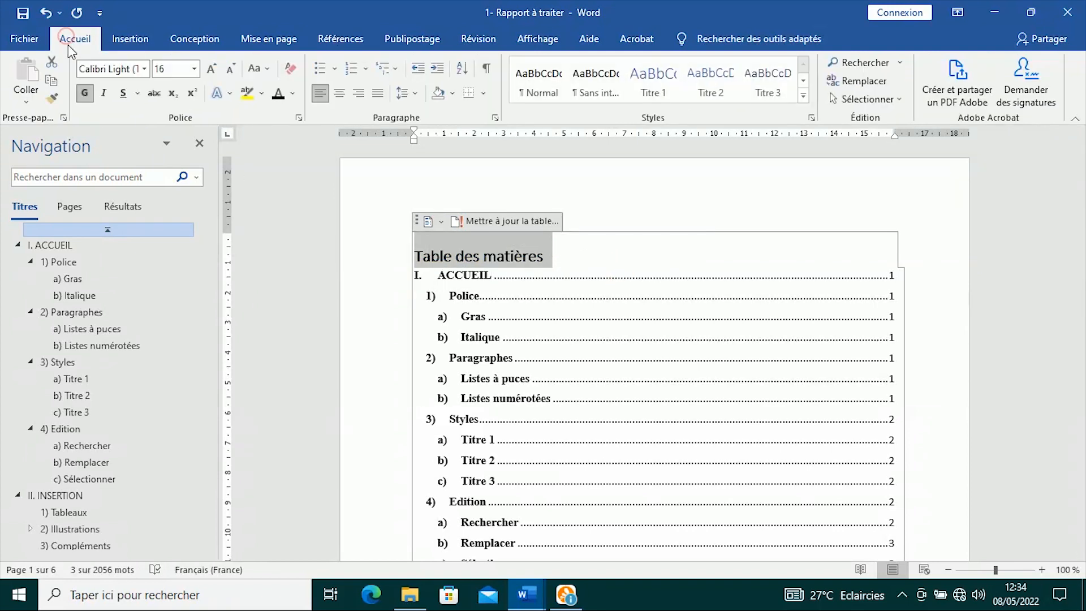
{"action": "left_click", "coordinate": [144, 69]}
{"action": "left_click", "coordinate": [144, 164]}
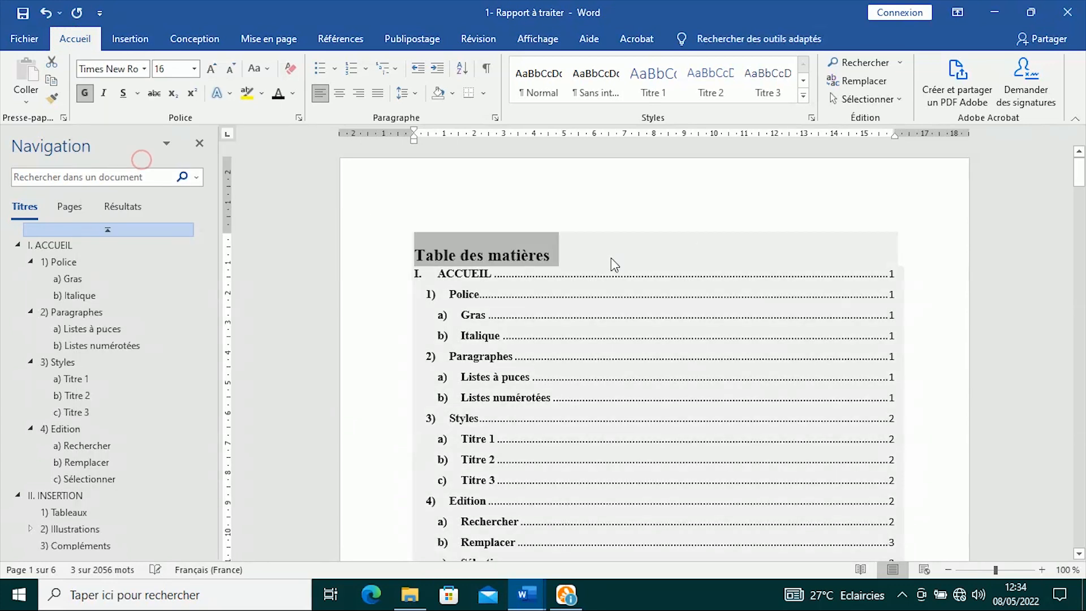
{"action": "left_click", "coordinate": [596, 251]}
- Set 1.5 line spacing on all the table of contents entries
{"action": "left_click_drag", "start_coordinate": [563, 247], "coordinate": [580, 278]}
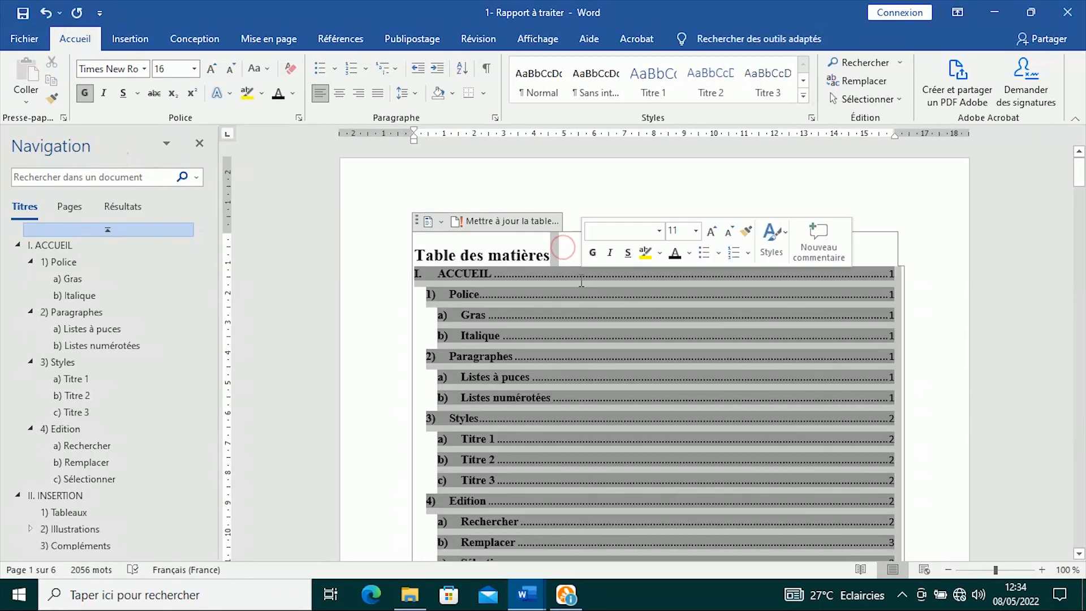
{"action": "left_click", "coordinate": [405, 93]}
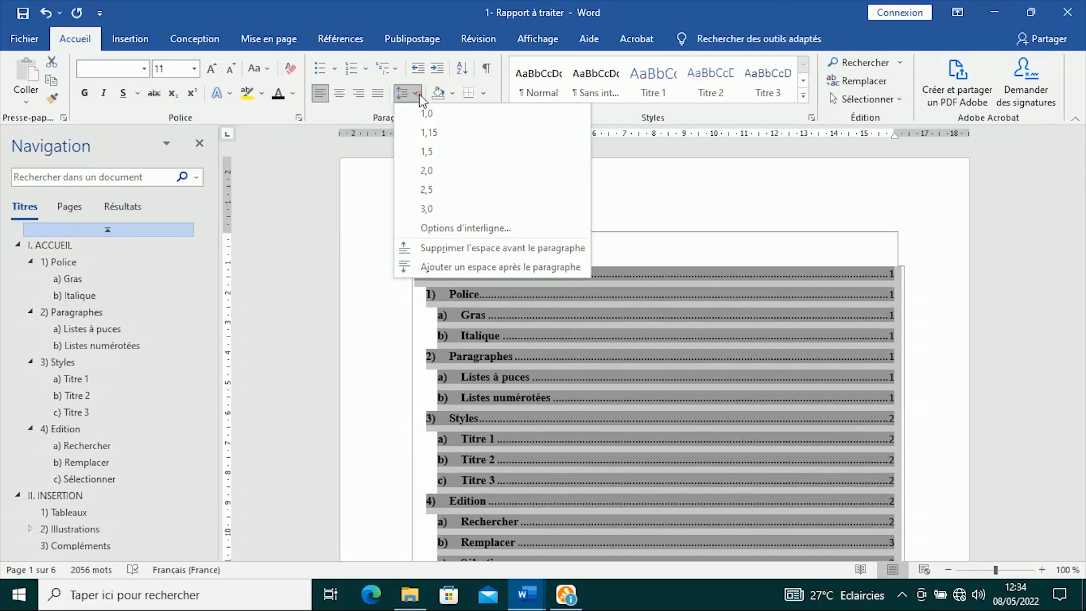
{"action": "left_click", "coordinate": [433, 149]}
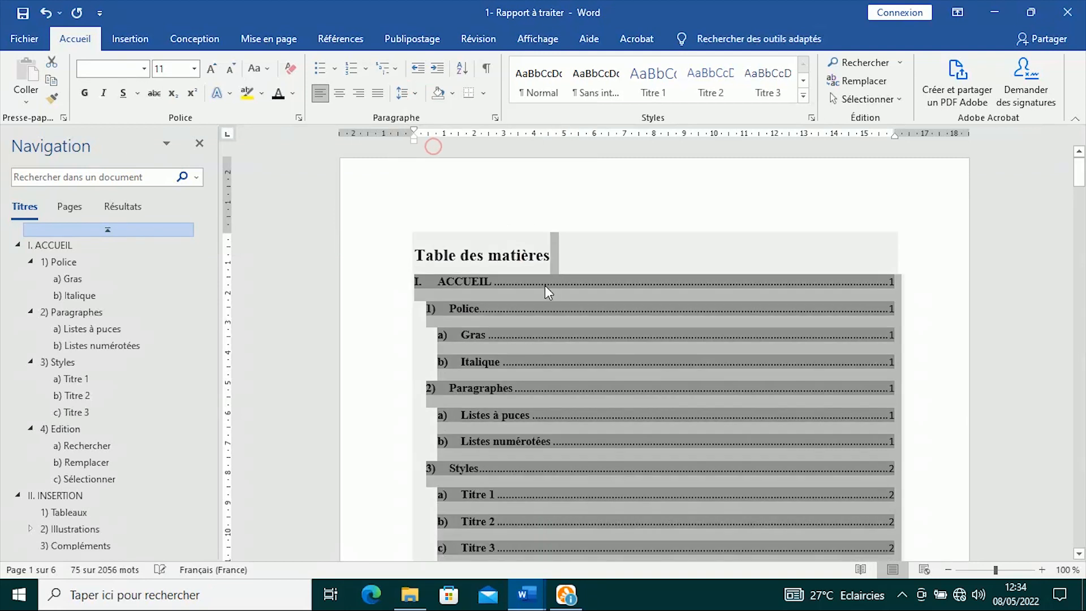
{"action": "left_click", "coordinate": [616, 260]}
{"action": "scroll", "coordinate": [496, 283], "scroll_direction": "down", "scroll_amount": 13}
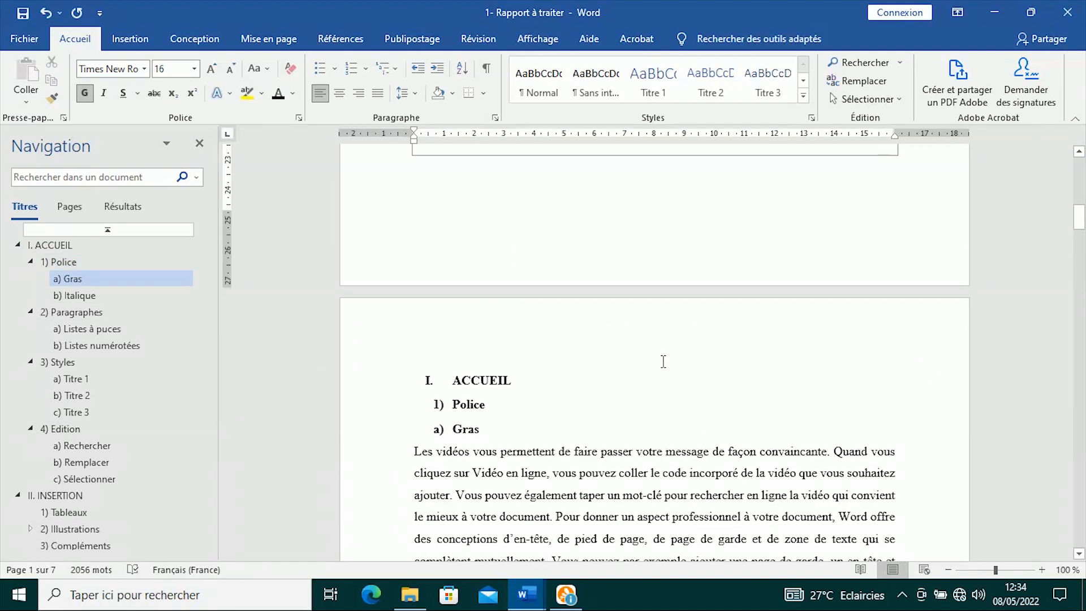
{"action": "scroll", "coordinate": [657, 394], "scroll_direction": "up", "scroll_amount": 12}
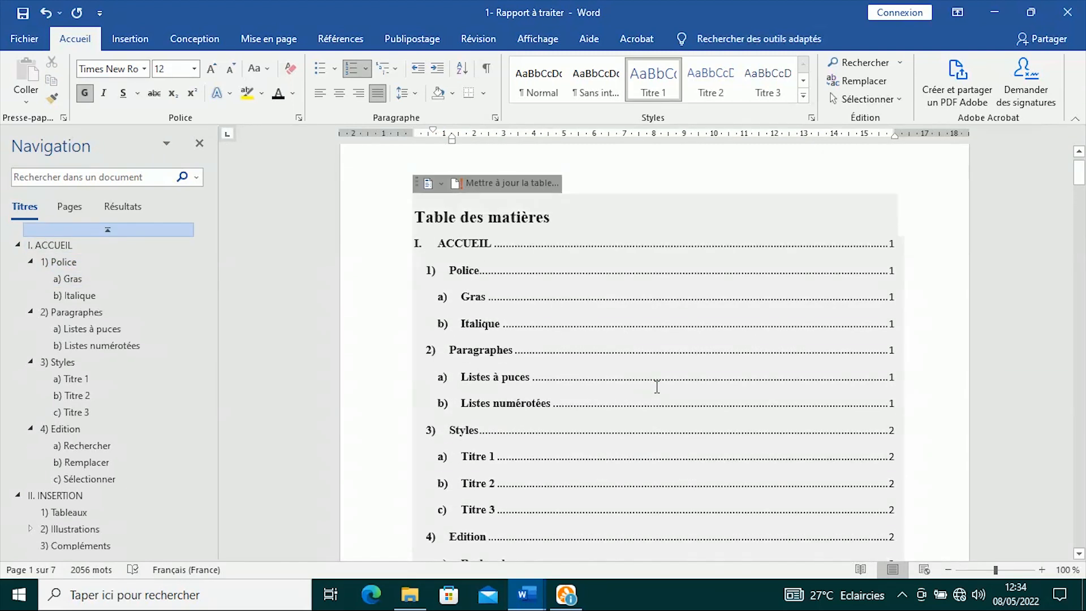
{"action": "scroll", "coordinate": [656, 386], "scroll_direction": "down", "scroll_amount": 4}
{"action": "scroll", "coordinate": [657, 386], "scroll_direction": "up", "scroll_amount": 4}
{"action": "scroll", "coordinate": [671, 294], "scroll_direction": "down", "scroll_amount": 12}
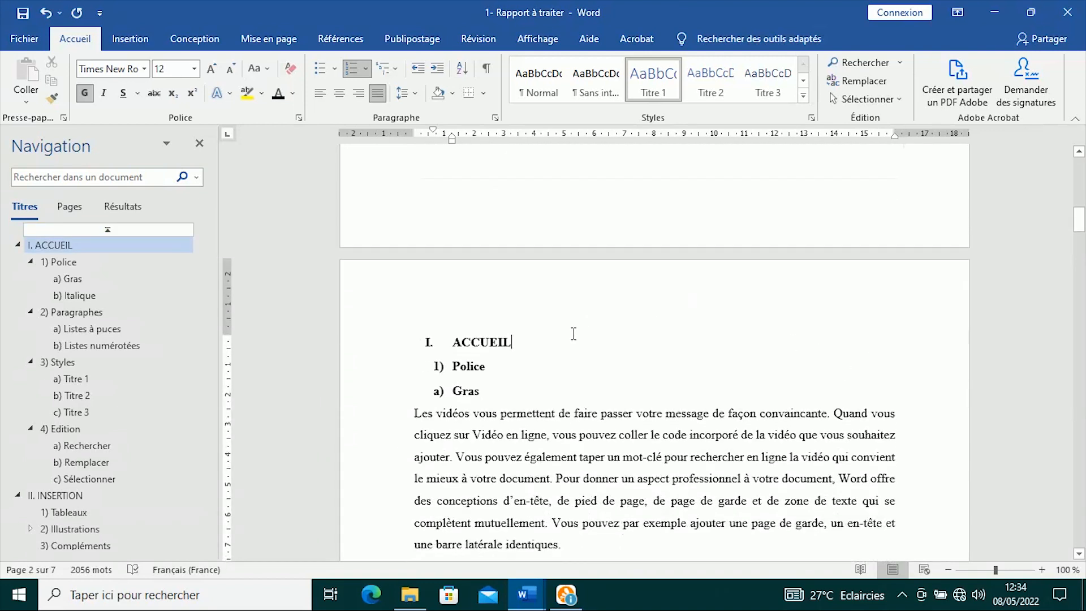
{"action": "scroll", "coordinate": [574, 333], "scroll_direction": "up", "scroll_amount": 4}
{"action": "scroll", "coordinate": [571, 332], "scroll_direction": "down", "scroll_amount": 4}
{"action": "scroll", "coordinate": [581, 348], "scroll_direction": "up", "scroll_amount": 7}
{"action": "scroll", "coordinate": [571, 356], "scroll_direction": "down", "scroll_amount": 4}
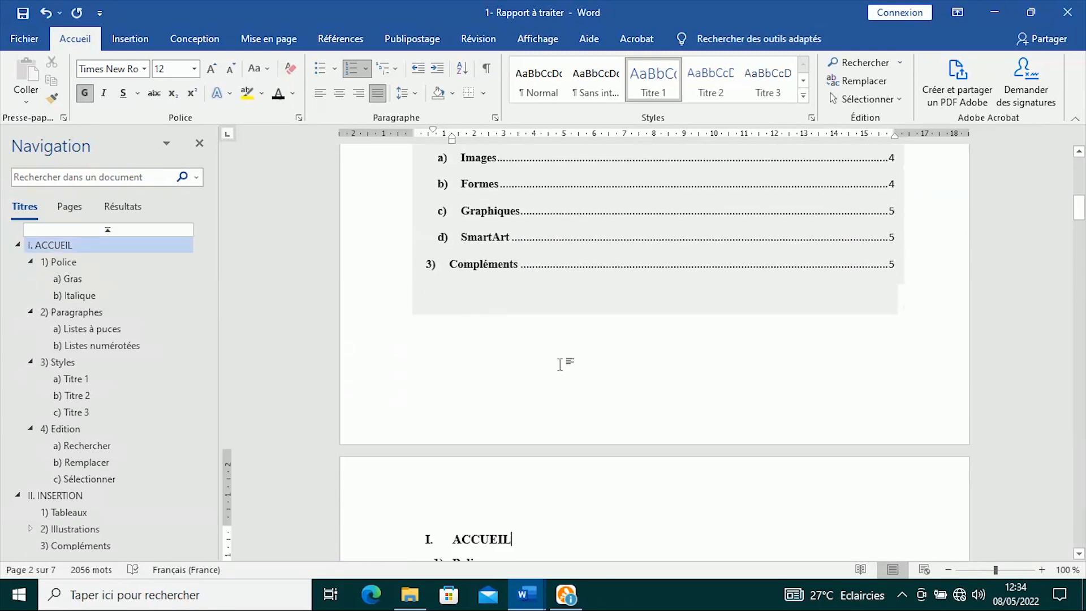
{"action": "left_click", "coordinate": [131, 39]}
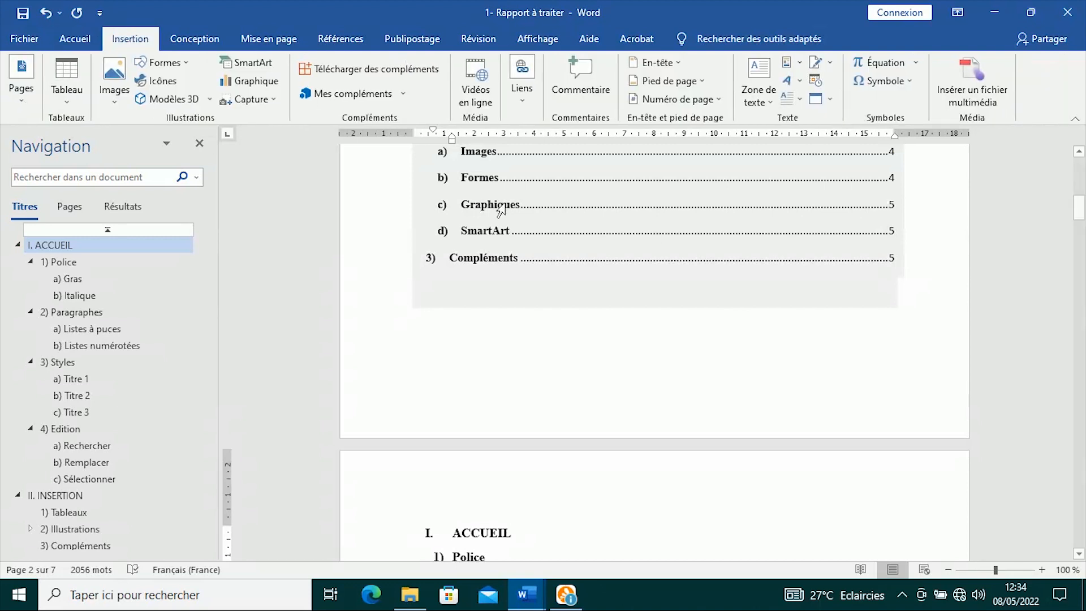
{"action": "left_click", "coordinate": [719, 101]}
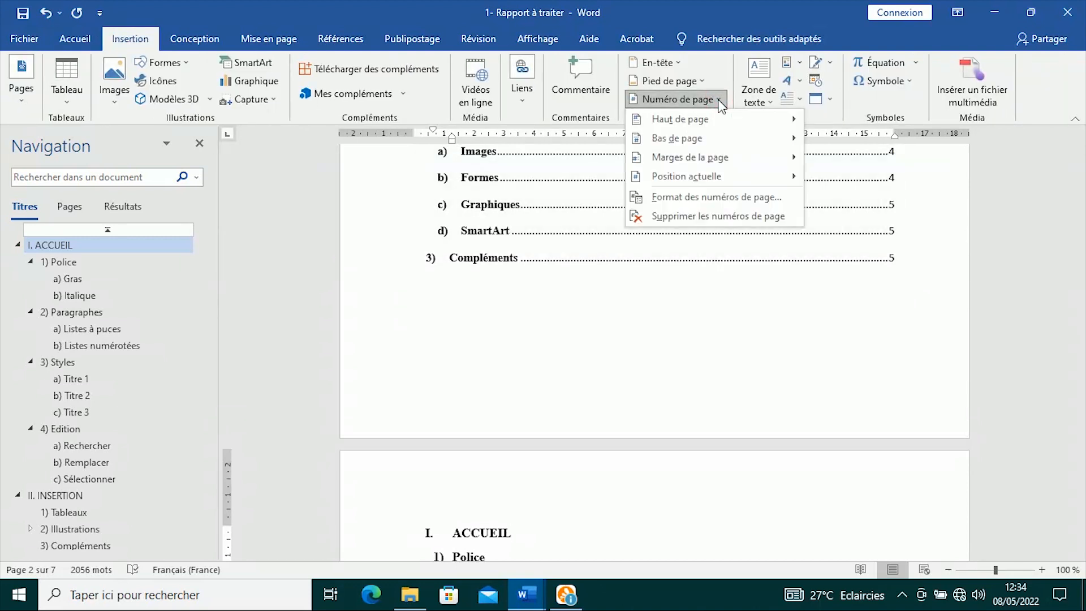
{"action": "mouse_move", "coordinate": [658, 138]}
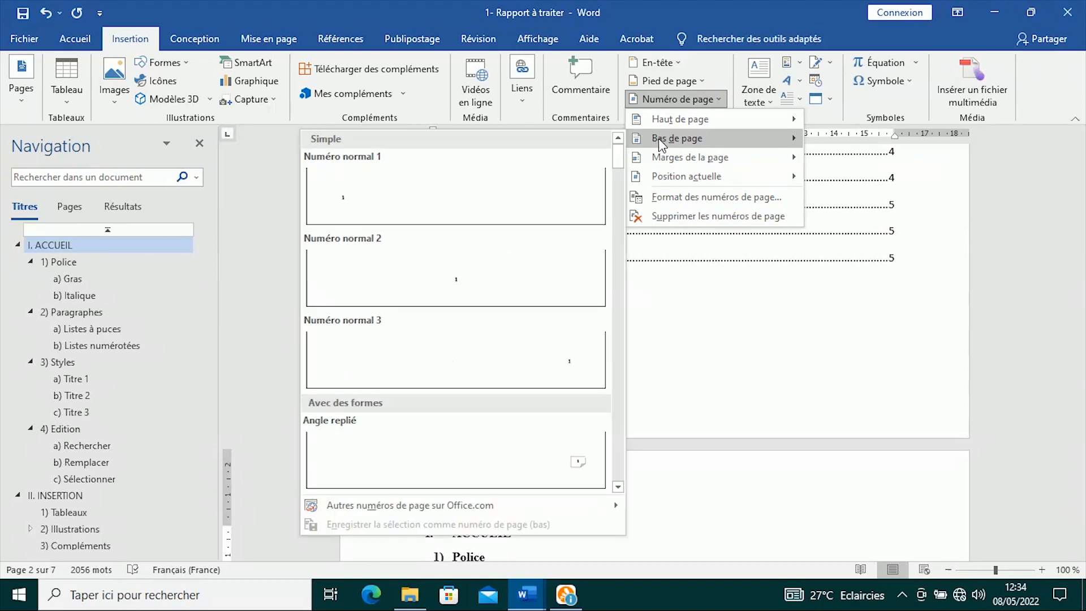
{"action": "left_click", "coordinate": [458, 356]}
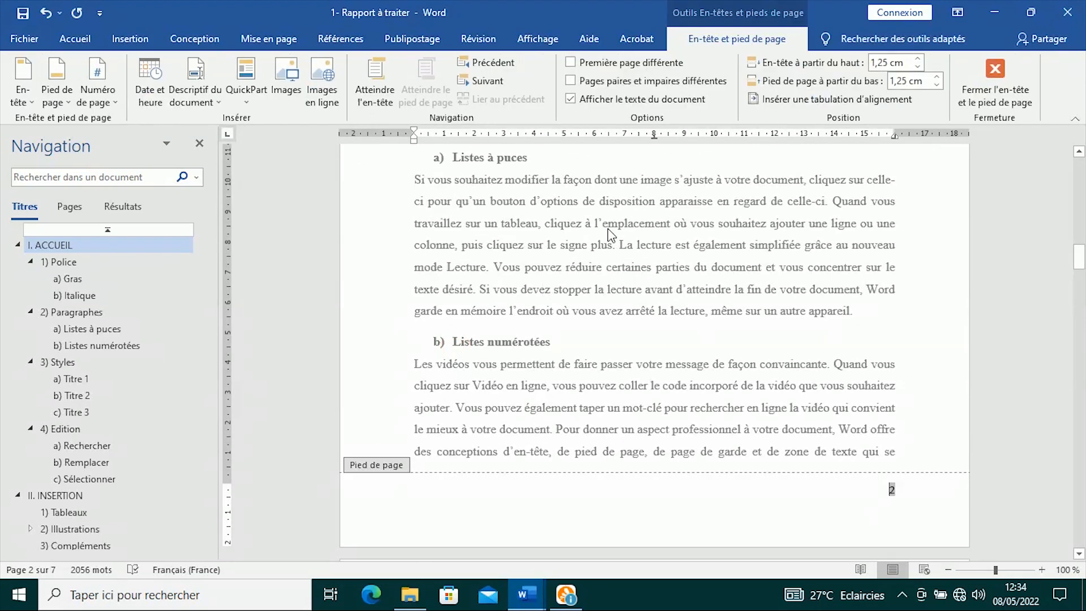
{"action": "left_click", "coordinate": [998, 76]}
{"action": "scroll", "coordinate": [622, 407], "scroll_direction": "up", "scroll_amount": 8}
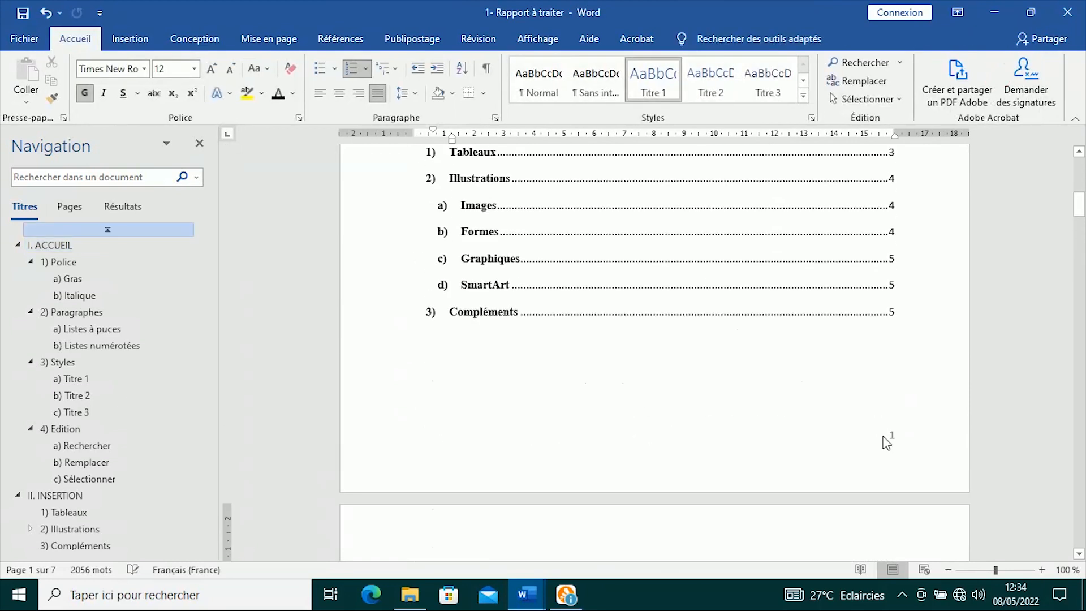
{"action": "scroll", "coordinate": [776, 451], "scroll_direction": "up", "scroll_amount": 10}
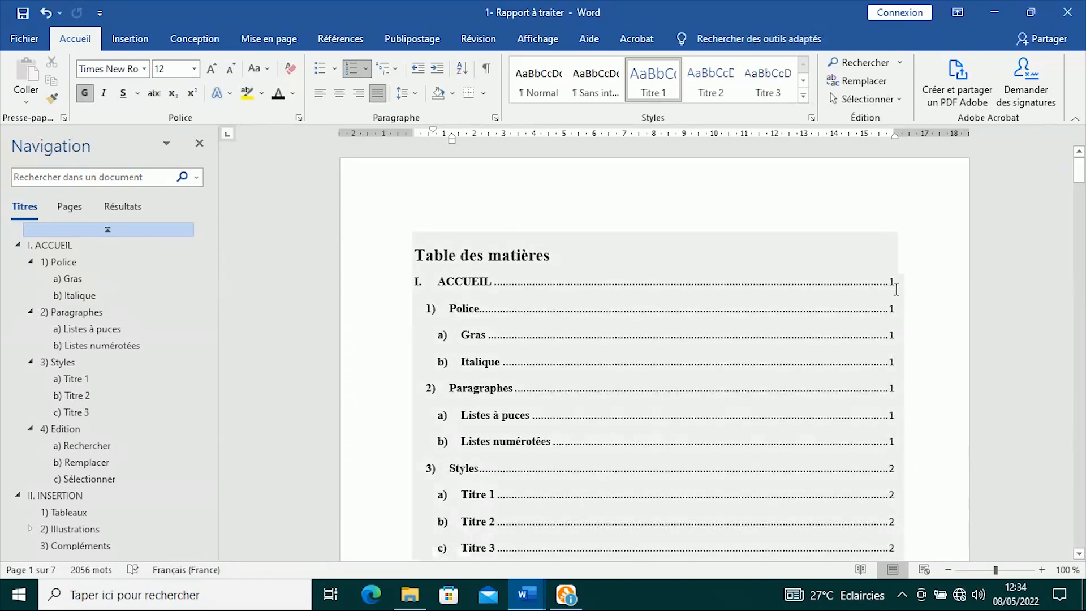
{"action": "scroll", "coordinate": [751, 311], "scroll_direction": "down", "scroll_amount": 8}
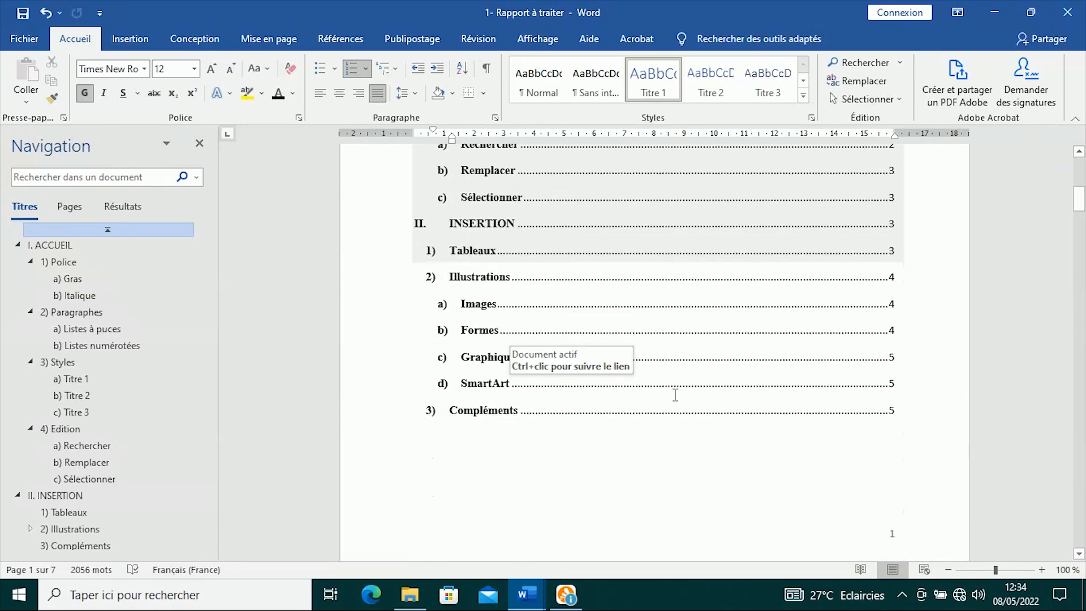
{"action": "scroll", "coordinate": [628, 501], "scroll_direction": "down", "scroll_amount": 6}
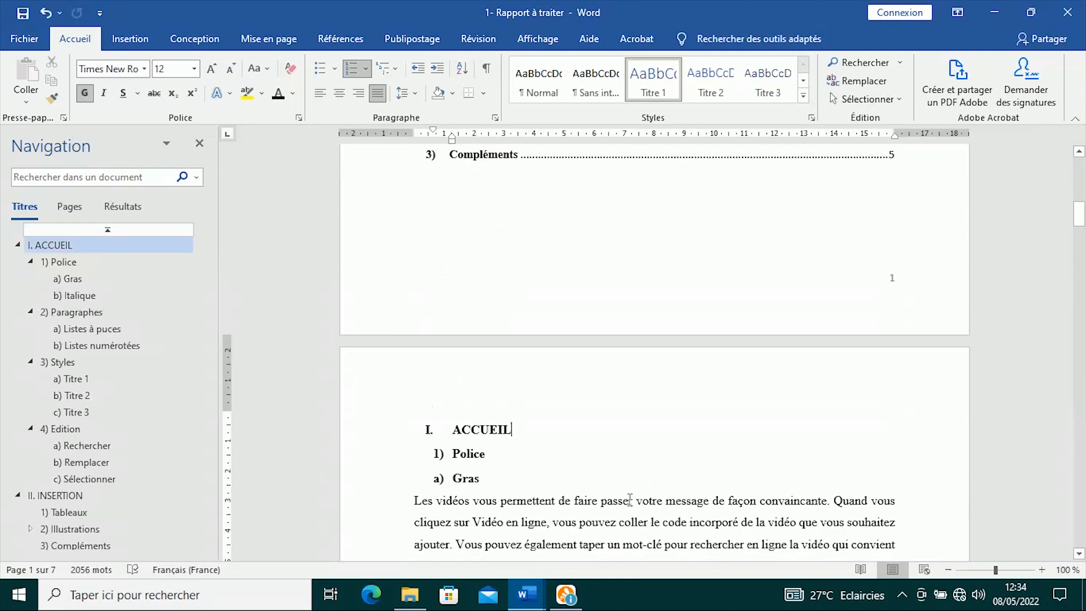
{"action": "scroll", "coordinate": [555, 404], "scroll_direction": "up", "scroll_amount": 6}
{"action": "scroll", "coordinate": [556, 403], "scroll_direction": "up", "scroll_amount": 8}
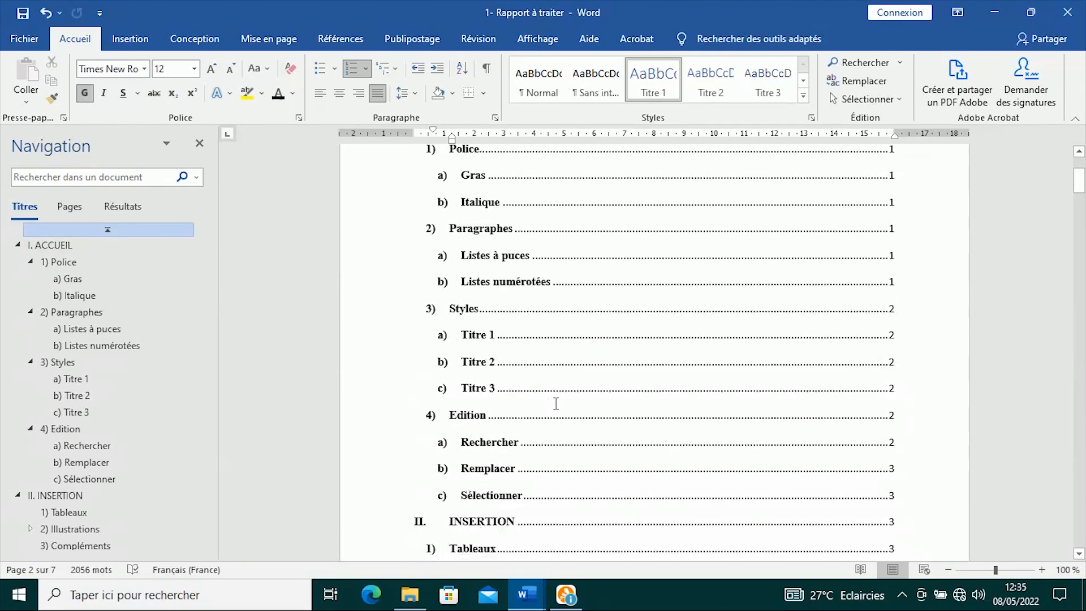
- Update the table of contents page numbers only, then check the a) Gras heading on page 2
{"action": "left_click", "coordinate": [524, 316]}
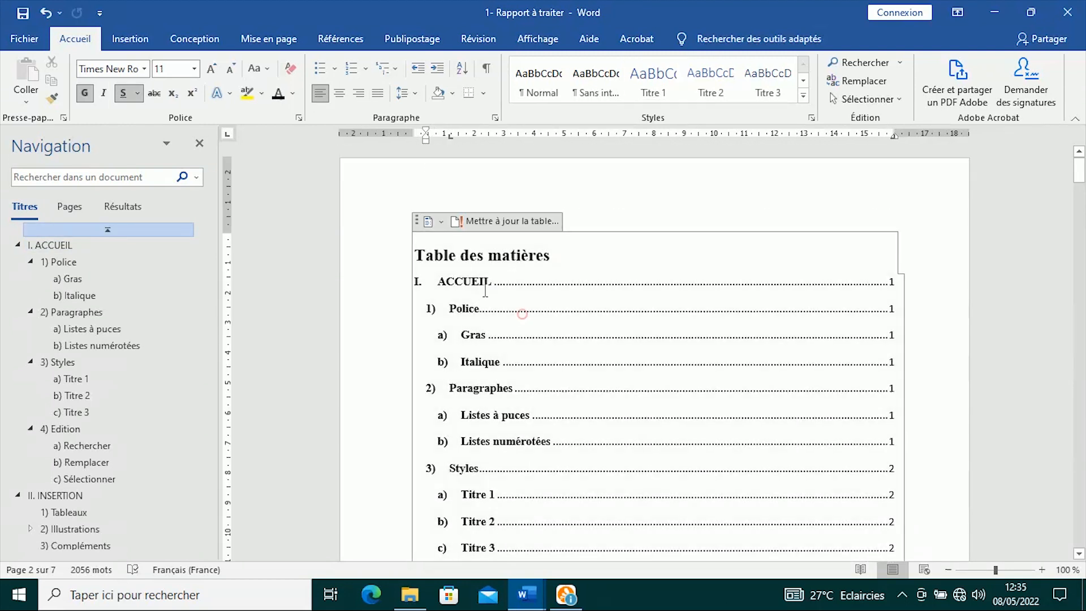
{"action": "left_click", "coordinate": [474, 220]}
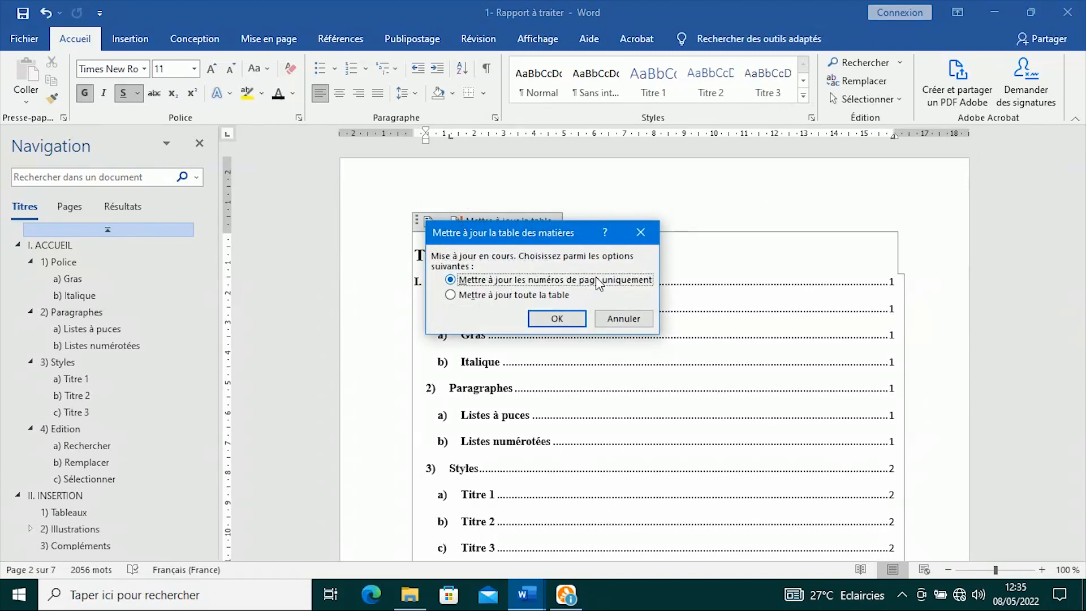
{"action": "left_click", "coordinate": [556, 319]}
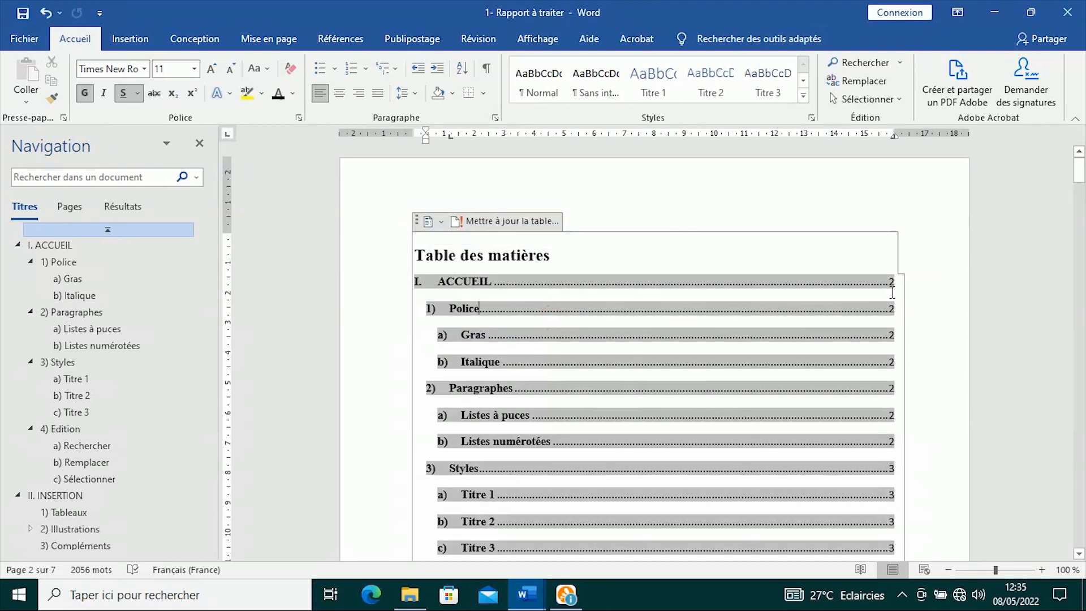
{"action": "scroll", "coordinate": [507, 372], "scroll_direction": "down", "scroll_amount": 20}
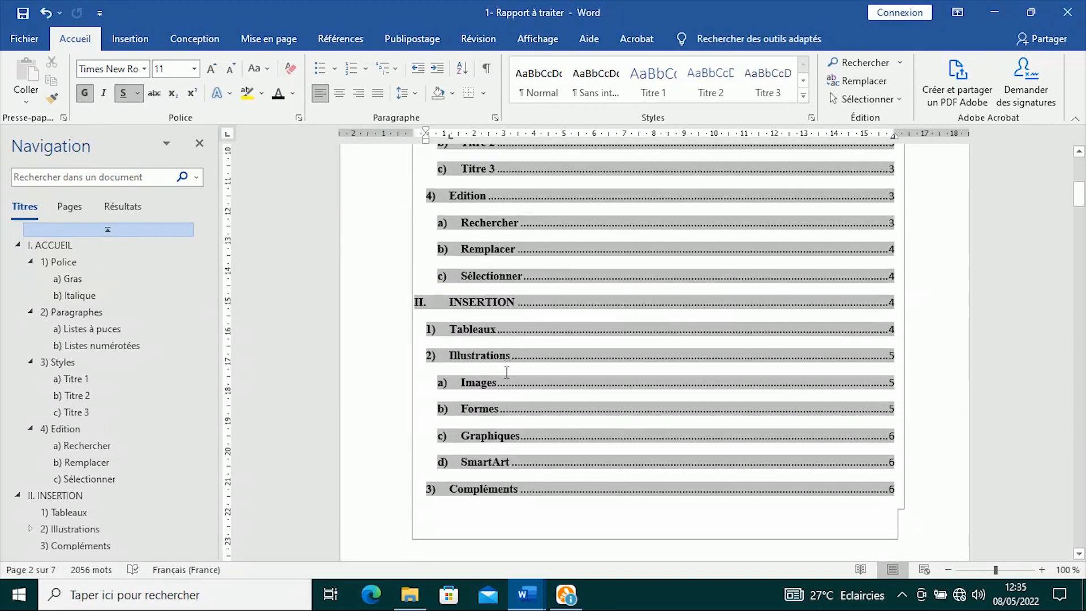
{"action": "left_click", "coordinate": [532, 425]}
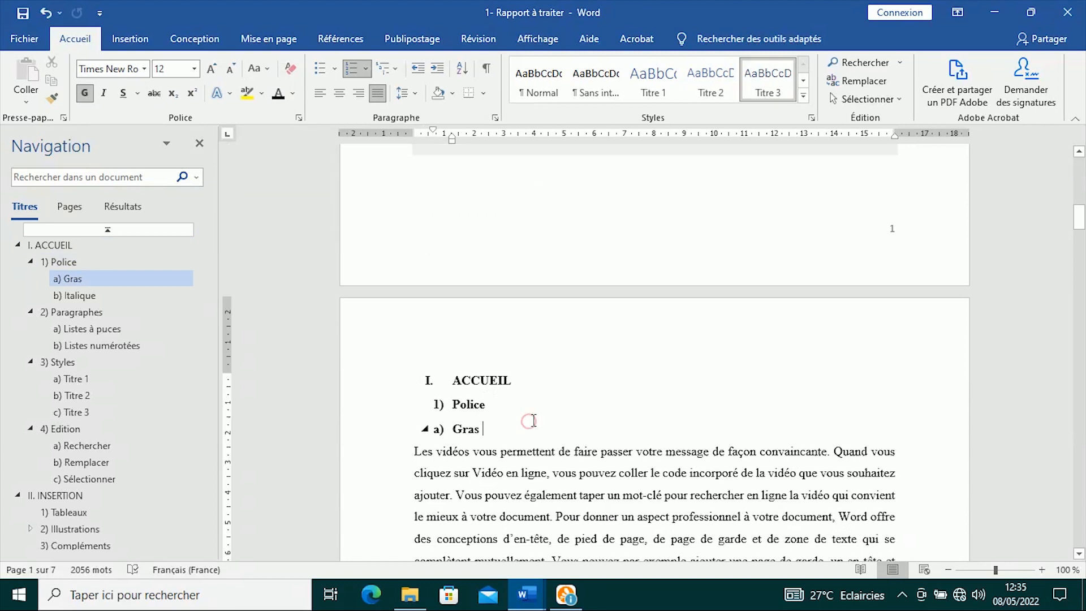
{"action": "scroll", "coordinate": [531, 421], "scroll_direction": "down", "scroll_amount": 3}
{"action": "scroll", "coordinate": [533, 416], "scroll_direction": "up", "scroll_amount": 10}
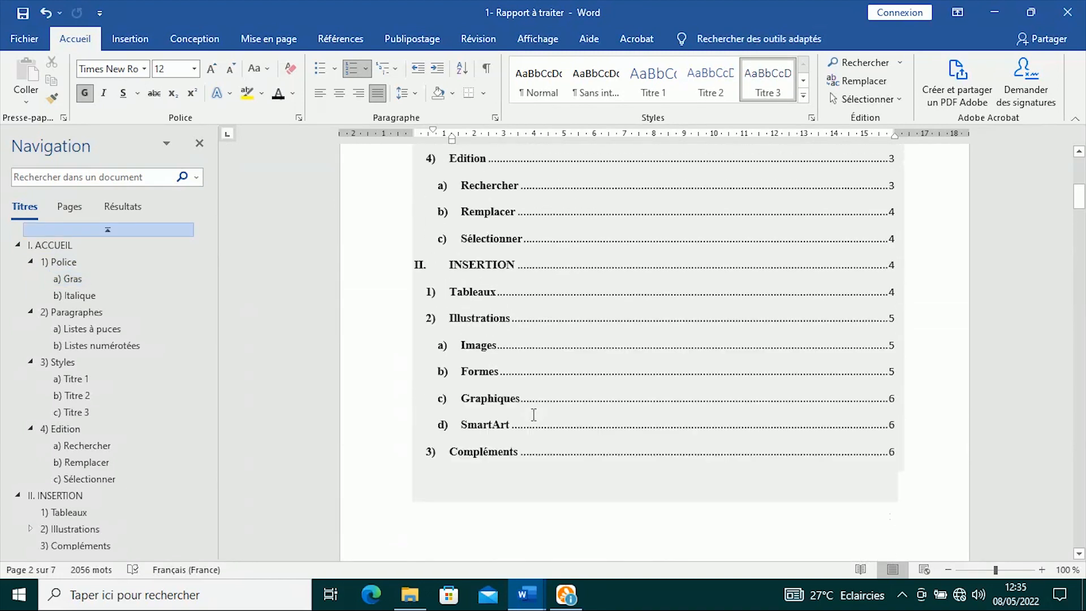
{"action": "scroll", "coordinate": [533, 416], "scroll_direction": "down", "scroll_amount": 7}
{"action": "left_click", "coordinate": [526, 599]}
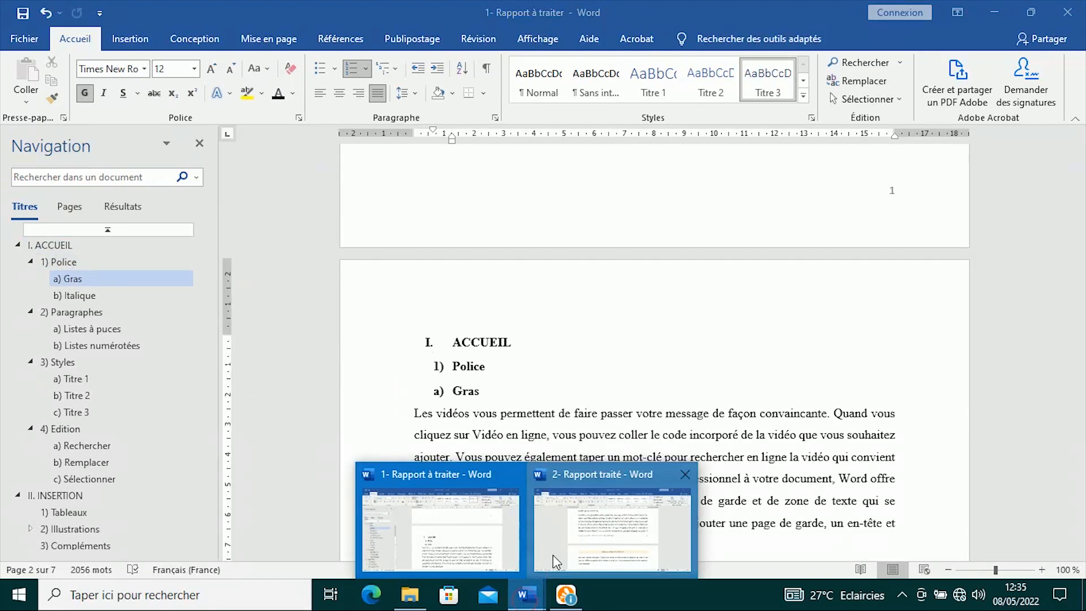
{"action": "left_click", "coordinate": [575, 530]}
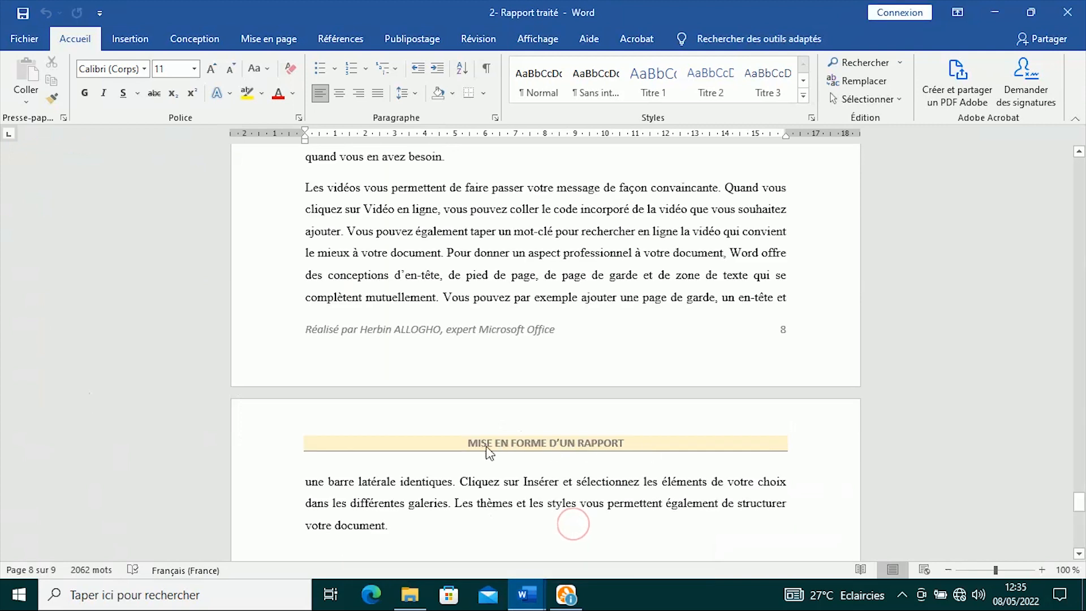
{"action": "left_click", "coordinate": [525, 594]}
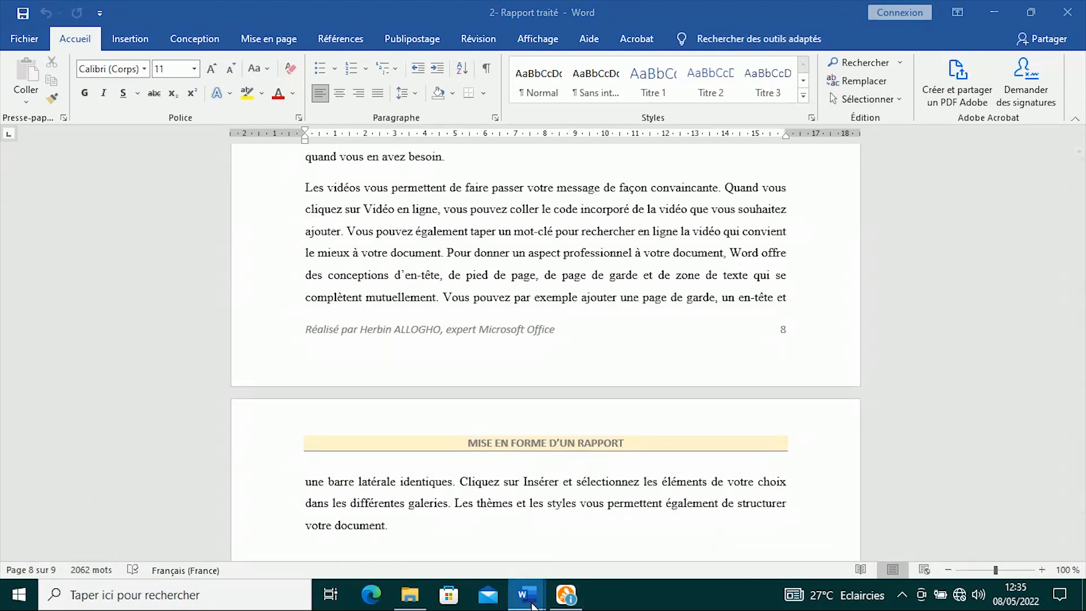
{"action": "left_click", "coordinate": [439, 526]}
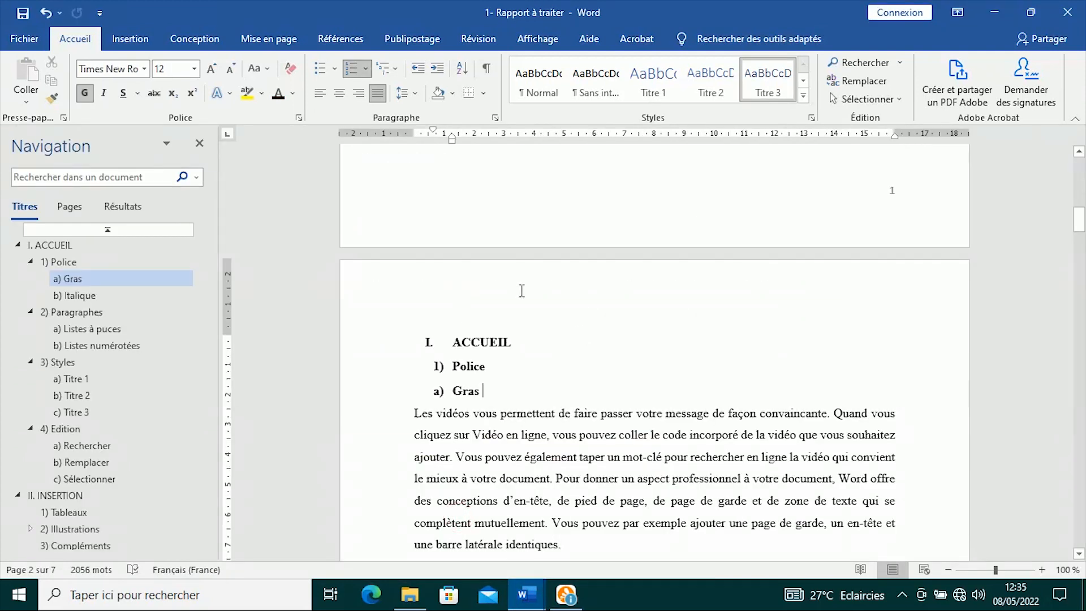
- Enter 'MISE EN FORME D’UN RAPPORT' in the page header and make it bold
{"action": "double_click", "coordinate": [478, 285]}
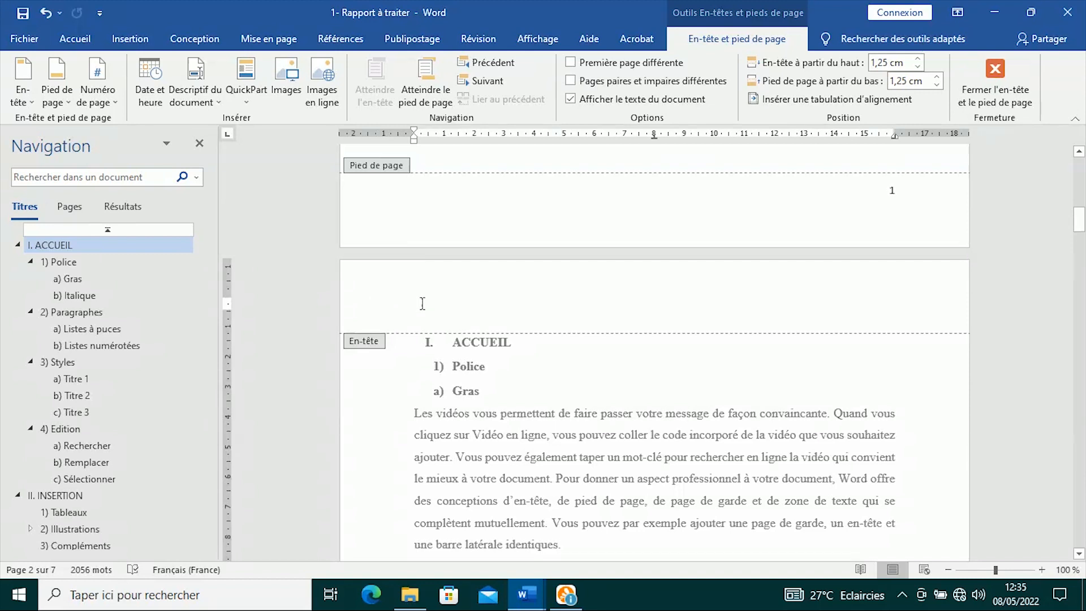
{"action": "type", "text": "MISE EN FORME D’UN RAPPORT"}
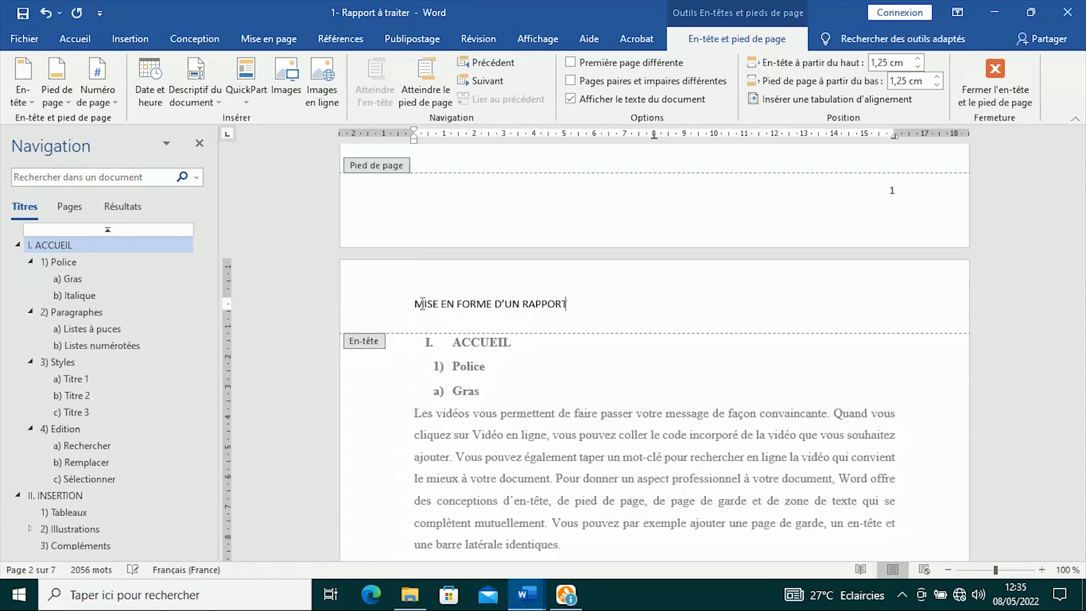
{"action": "left_click_drag", "start_coordinate": [567, 303], "coordinate": [414, 304]}
{"action": "left_click", "coordinate": [423, 280]}
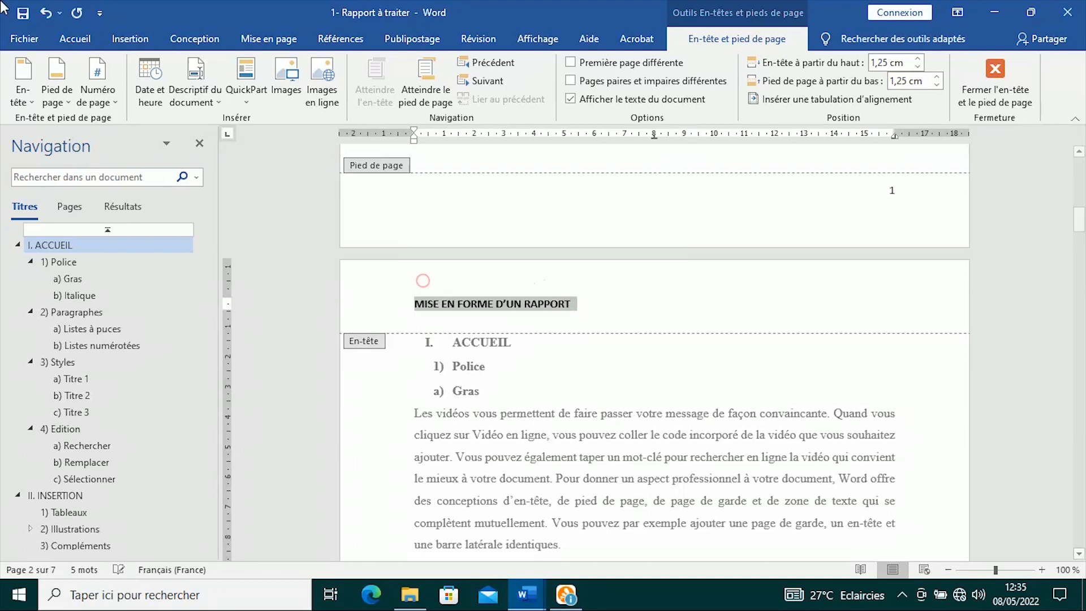
- Centre the header title, add an outside border and light gold shading
{"action": "left_click", "coordinate": [75, 39]}
{"action": "left_click", "coordinate": [342, 95]}
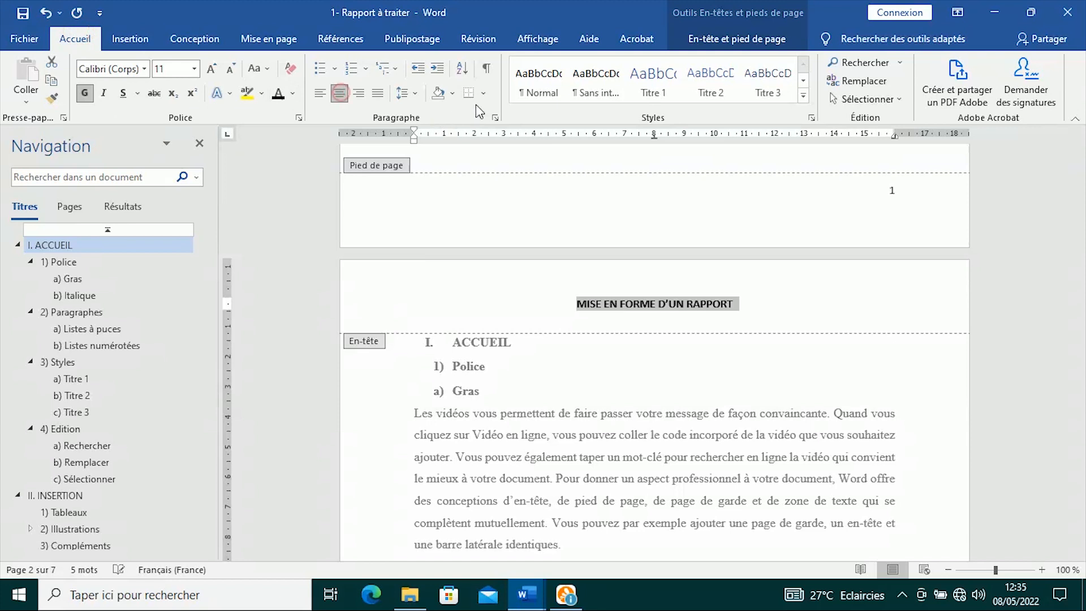
{"action": "left_click", "coordinate": [483, 94]}
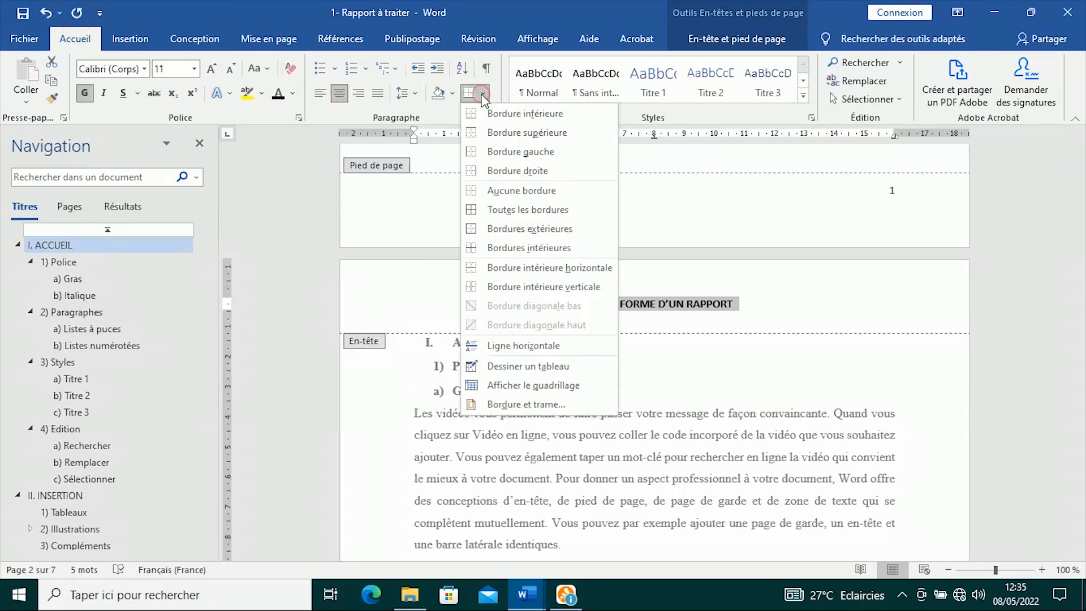
{"action": "left_click", "coordinate": [516, 228]}
{"action": "left_click", "coordinate": [453, 92]}
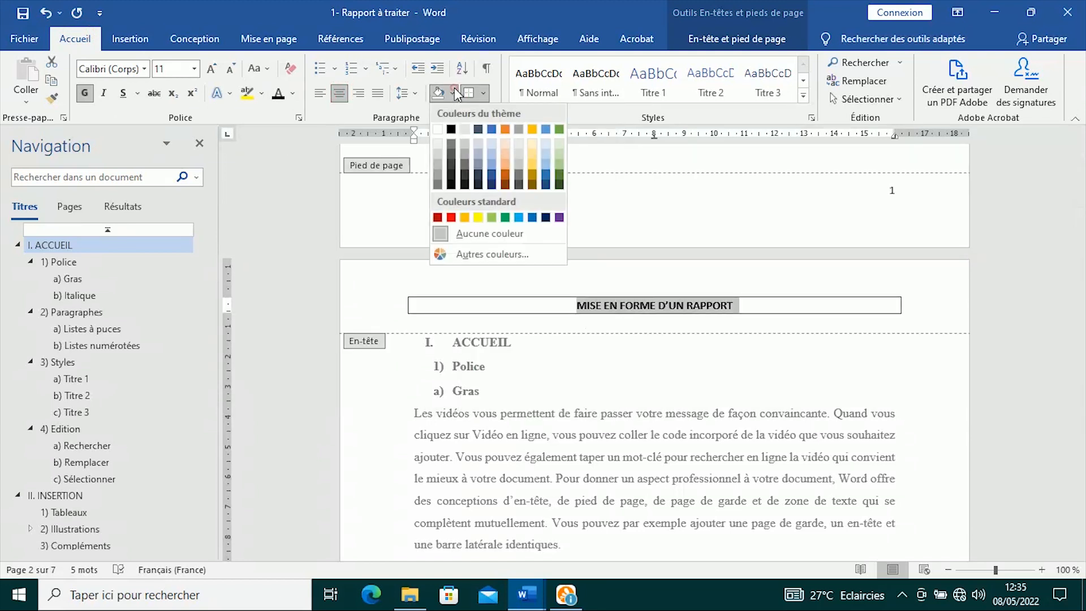
{"action": "left_click", "coordinate": [532, 147]}
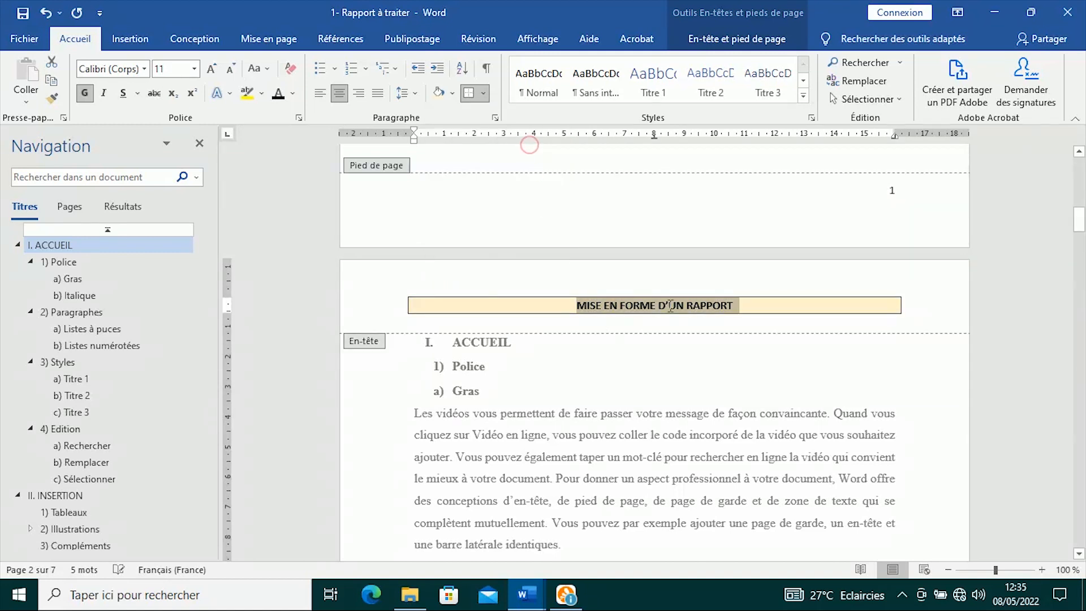
{"action": "left_click", "coordinate": [760, 306]}
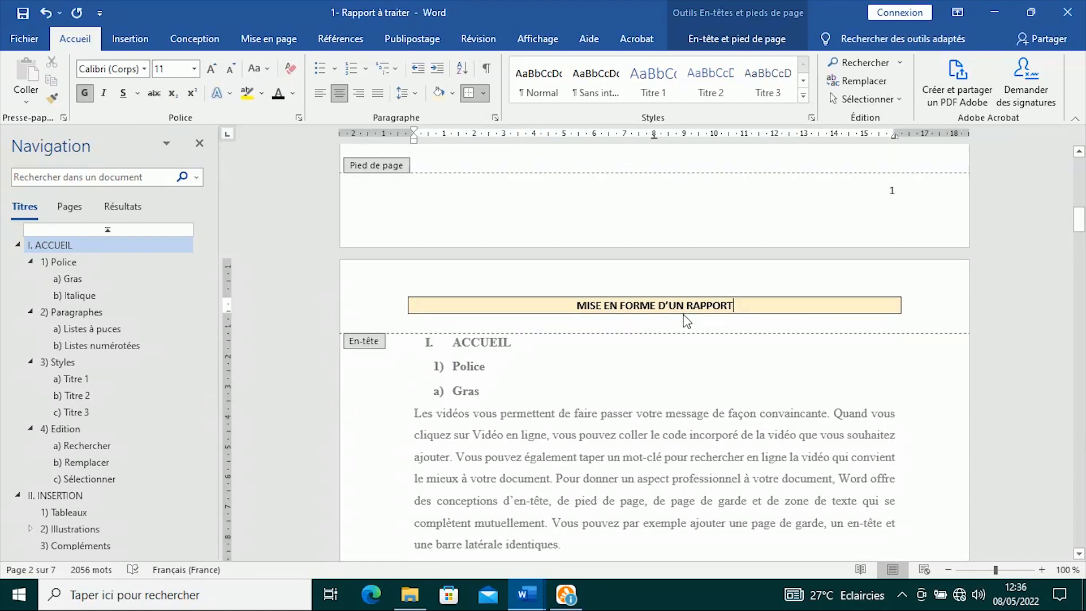
- Type 'Réalisé par', the author's name and ', Expert MS Office' in the footer before page number 2
{"action": "scroll", "coordinate": [652, 322], "scroll_direction": "down", "scroll_amount": 3}
{"action": "scroll", "coordinate": [653, 323], "scroll_direction": "up", "scroll_amount": 3}
{"action": "left_click", "coordinate": [884, 190]}
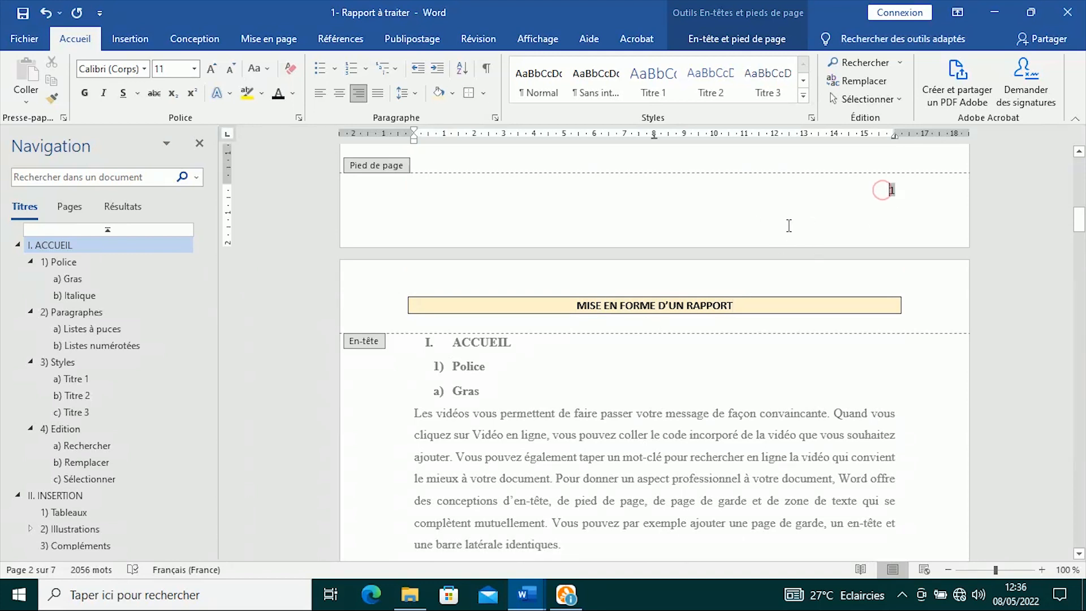
{"action": "scroll", "coordinate": [795, 486], "scroll_direction": "down", "scroll_amount": 9}
{"action": "scroll", "coordinate": [794, 492], "scroll_direction": "down", "scroll_amount": 4}
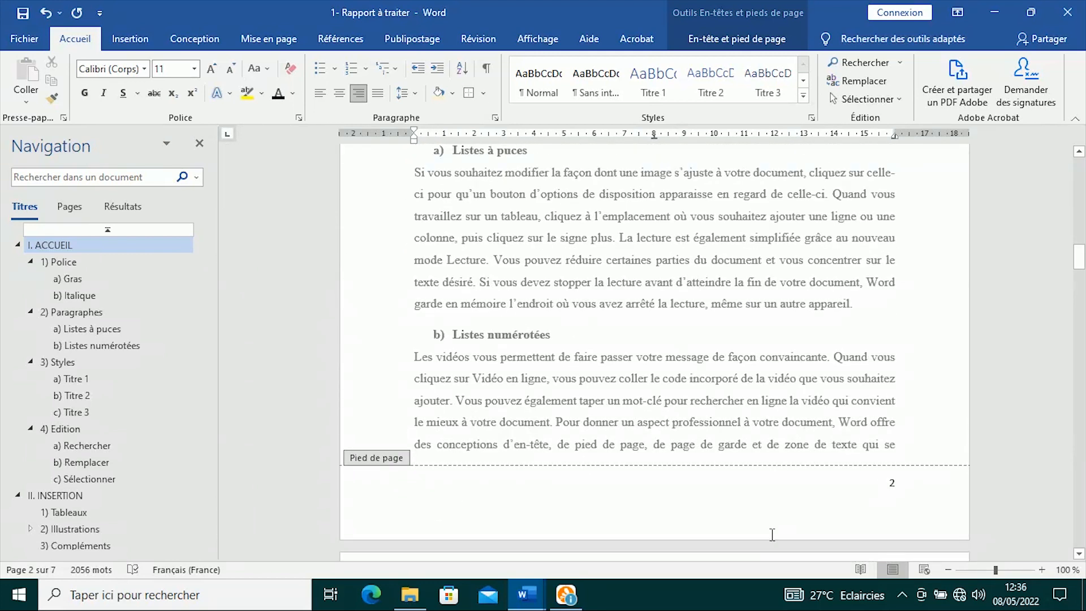
{"action": "left_click", "coordinate": [890, 481]}
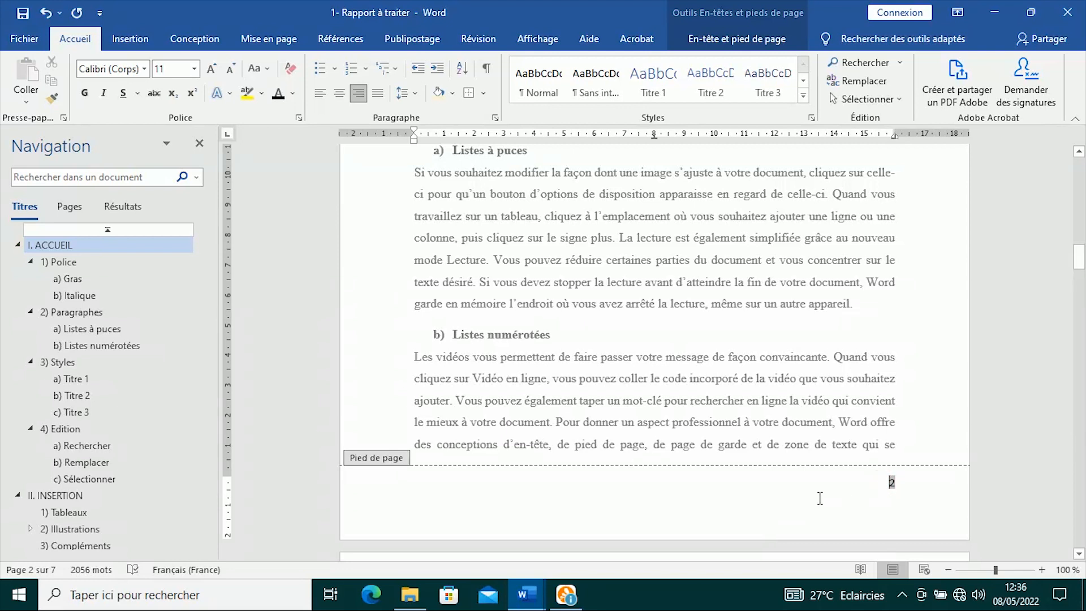
{"action": "type", "text": "Réalisé"}
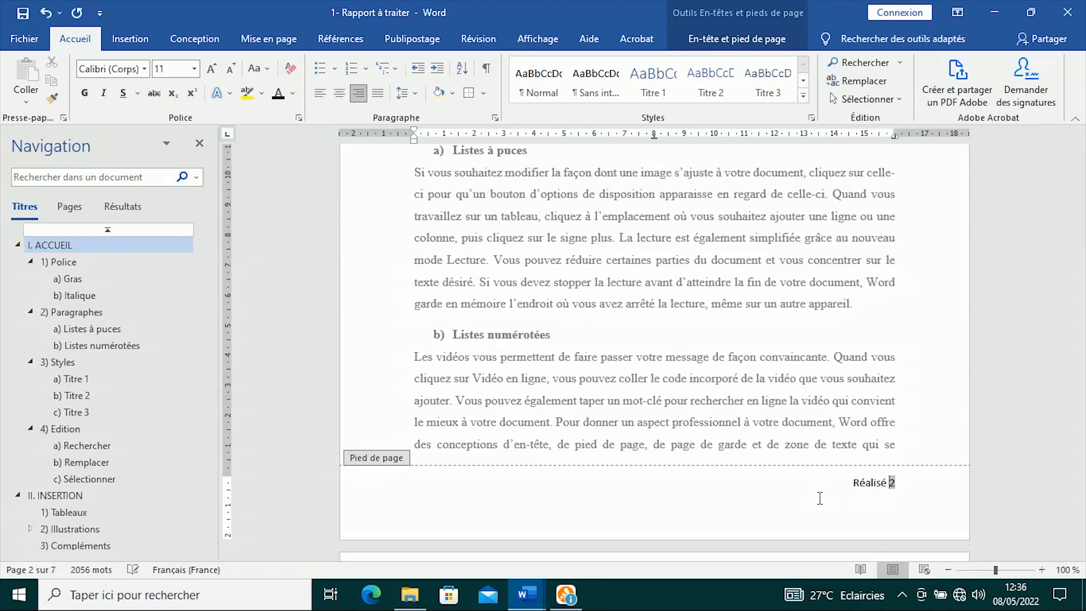
{"action": "type", "text": " par Herbin ALLOGHO, "}
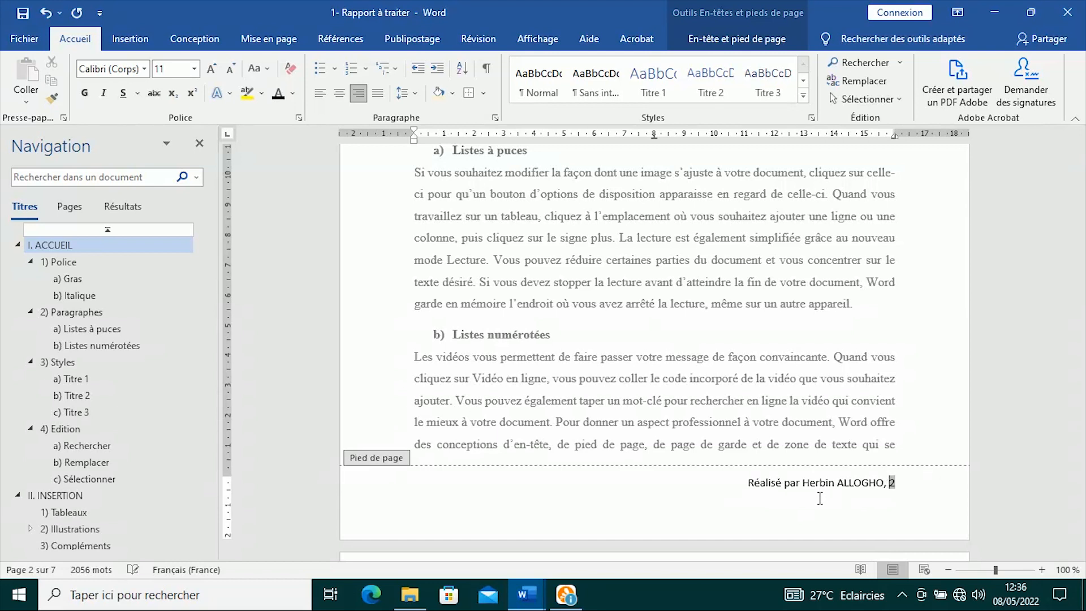
{"action": "type", "text": "Exper"}
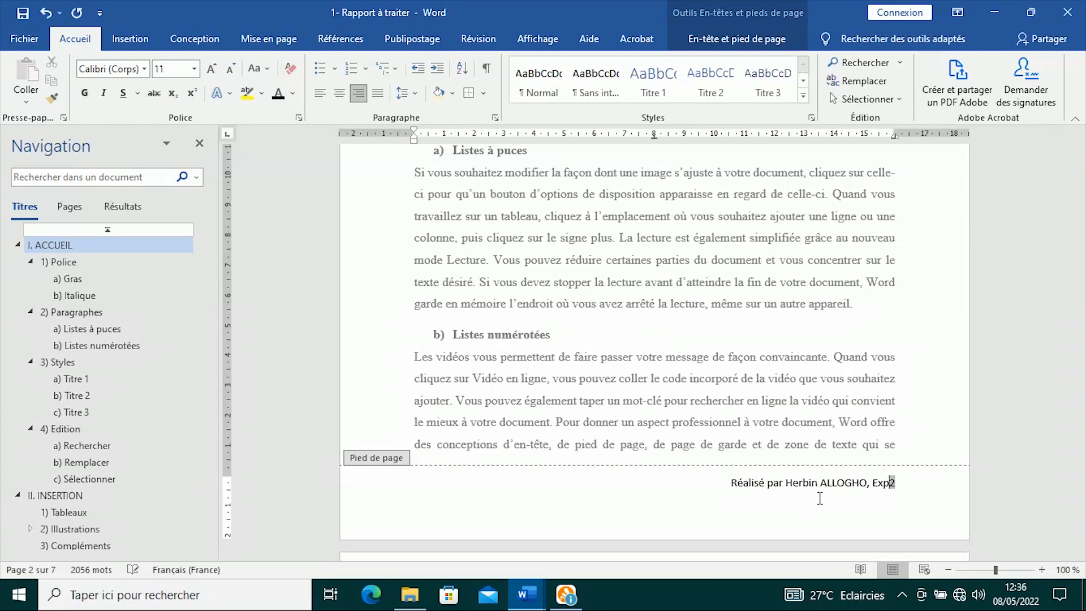
{"action": "type", "text": "t "}
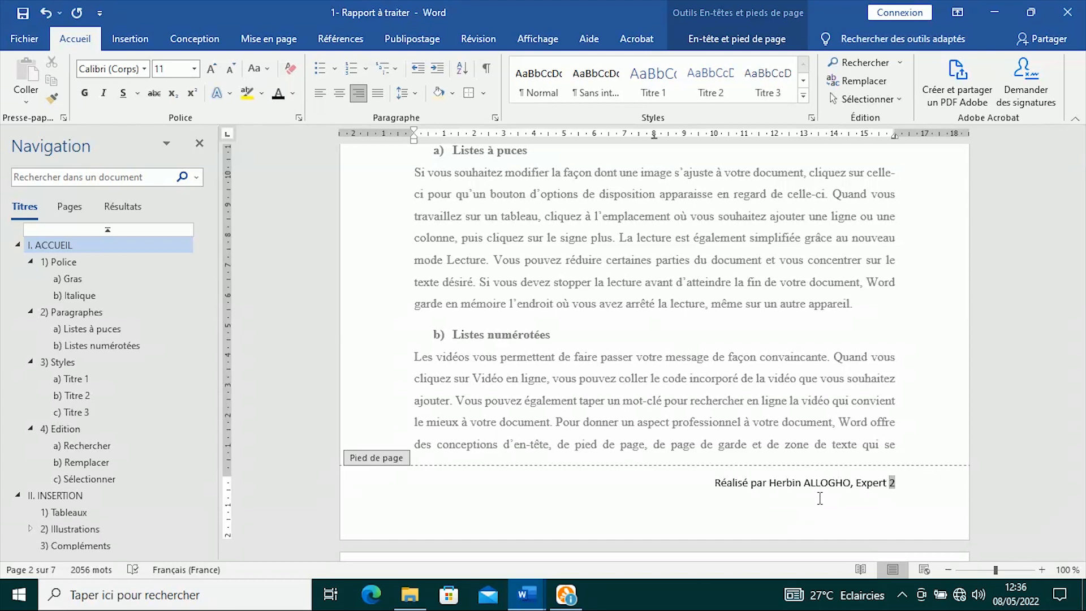
{"action": "type", "text": "MS "}
{"action": "type", "text": "Office"}
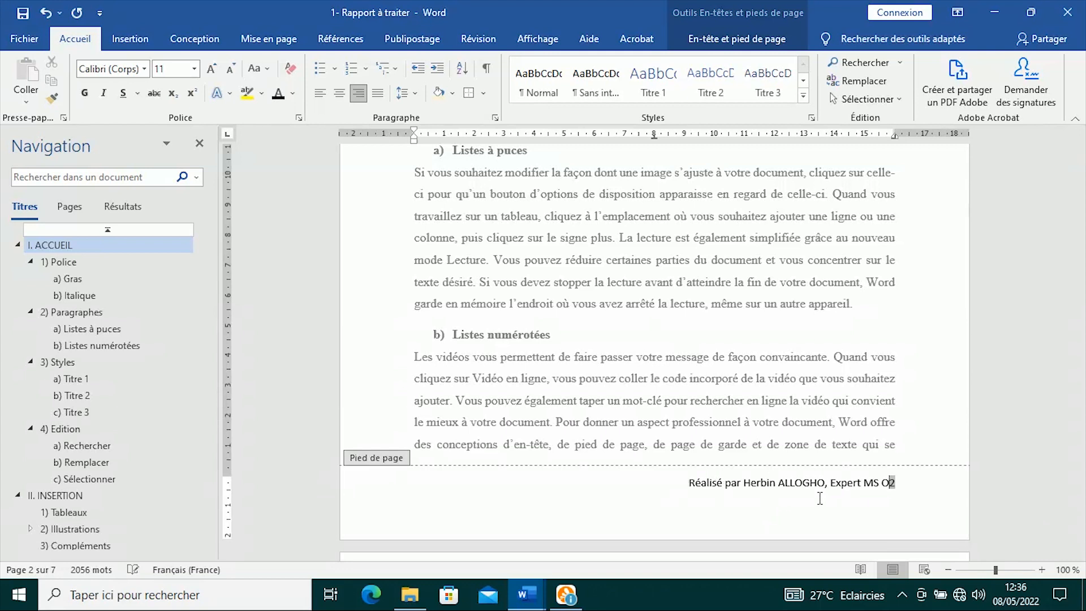
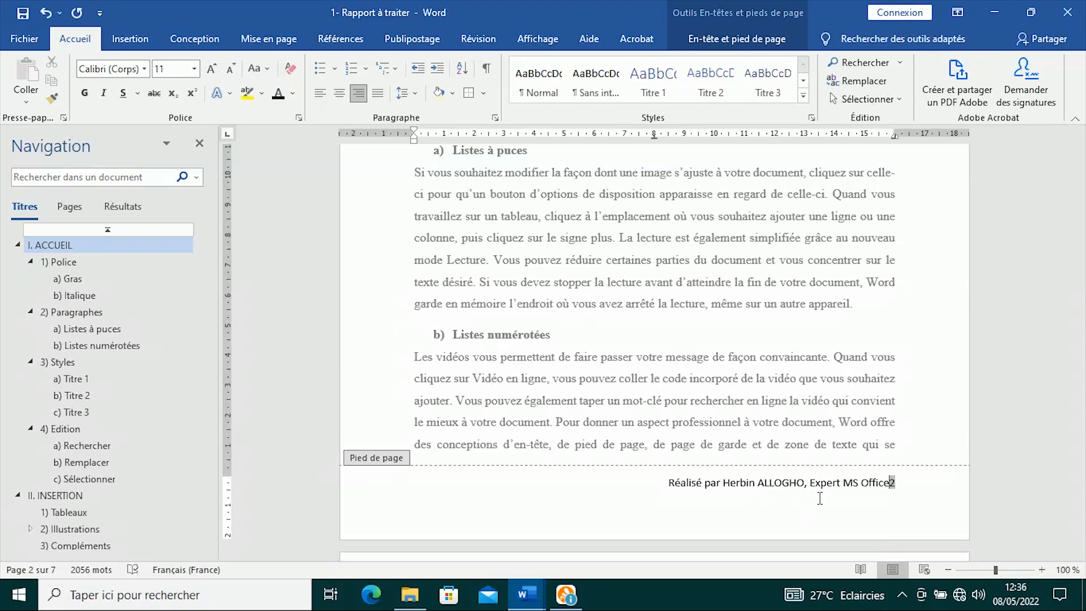
- Tab the 'Réalisé par … Expert MS Office' footer line to the left margin, italicize it, and close the footer
{"action": "key", "text": "Tab"}
{"action": "key", "text": "Tab"}
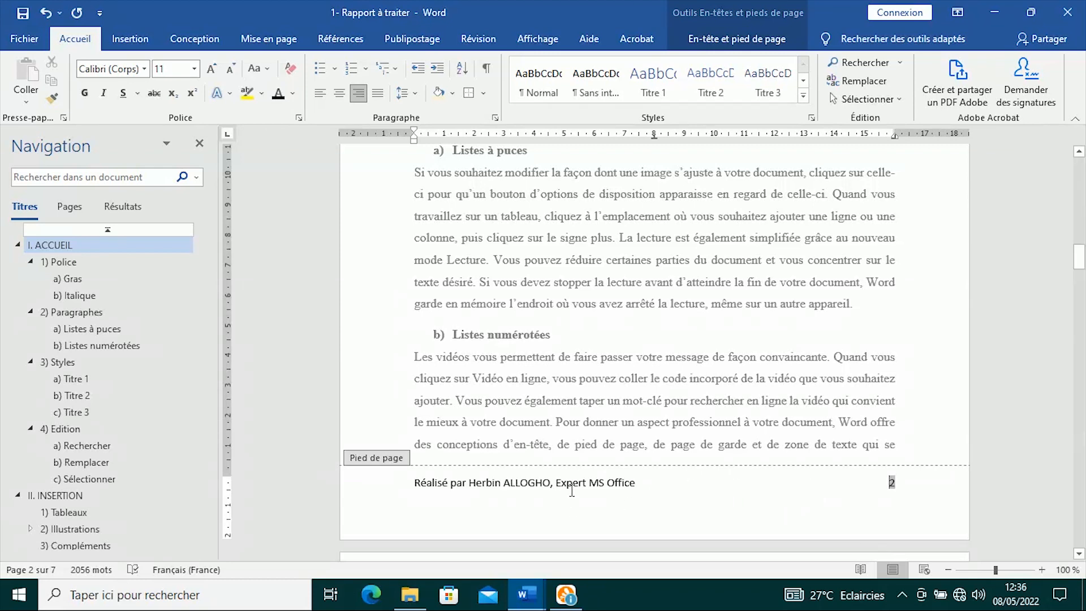
{"action": "left_click_drag", "start_coordinate": [636, 483], "coordinate": [414, 483]}
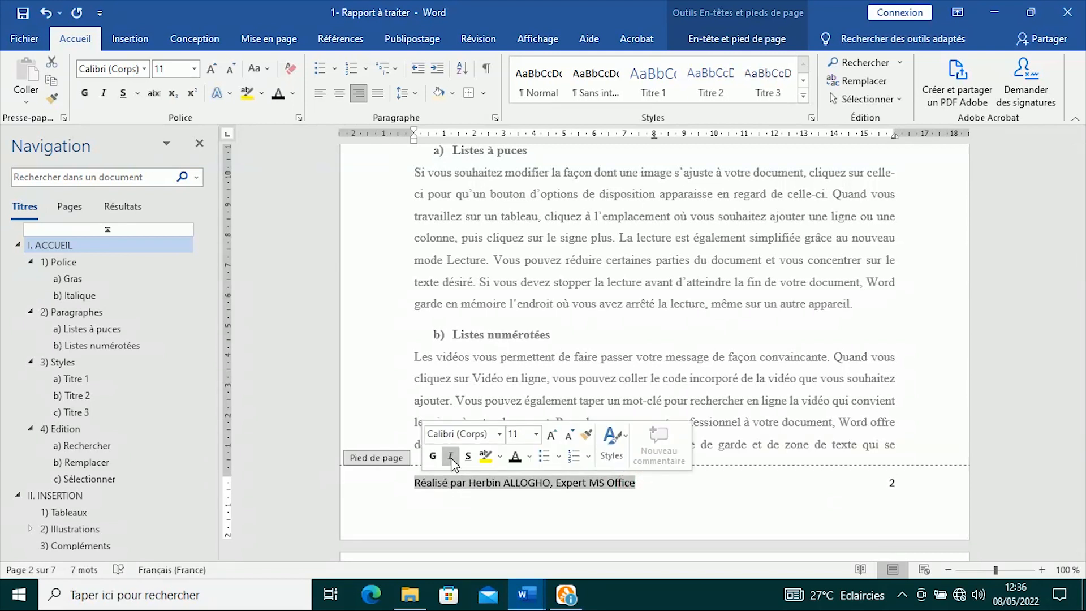
{"action": "left_click", "coordinate": [450, 456]}
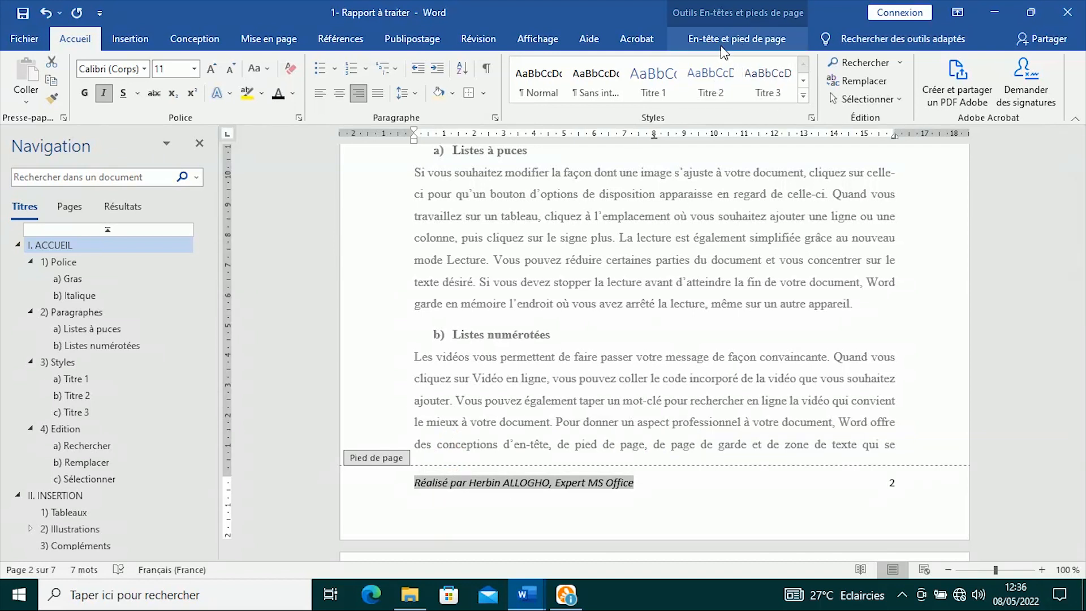
{"action": "left_click", "coordinate": [759, 33]}
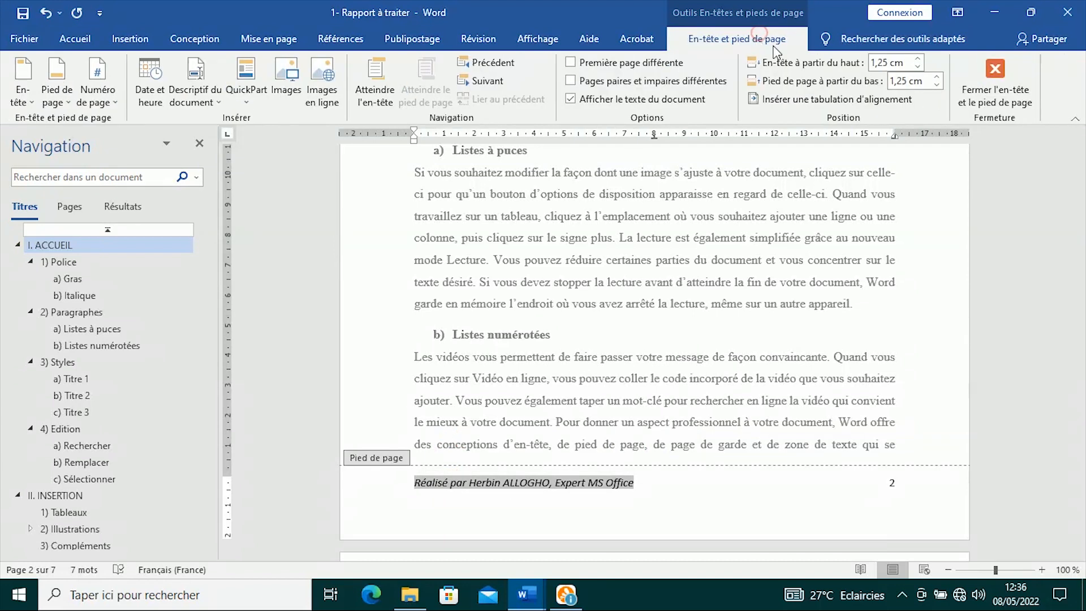
{"action": "left_click", "coordinate": [995, 74]}
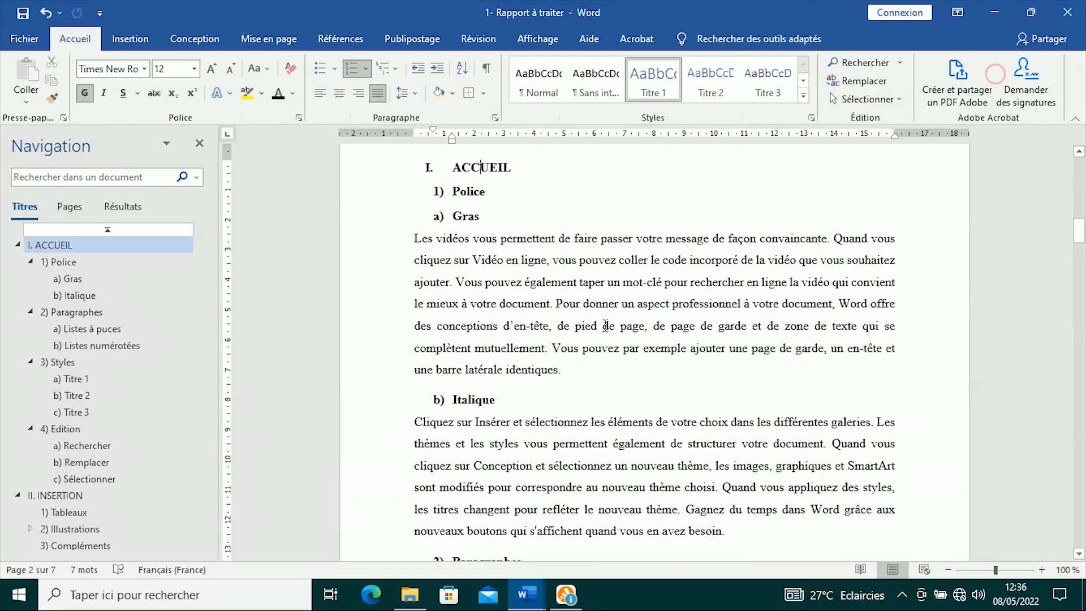
- Add blank lines after subsection c) Sélectionner so II. INSERTION starts at the top of page 5
{"action": "scroll", "coordinate": [590, 338], "scroll_direction": "up", "scroll_amount": 5}
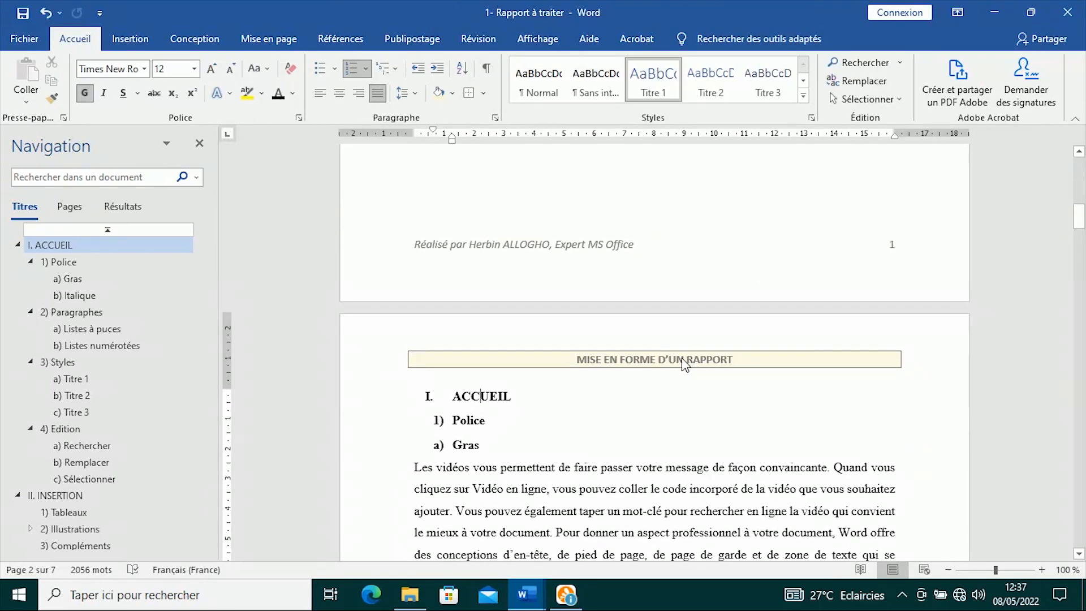
{"action": "scroll", "coordinate": [543, 423], "scroll_direction": "down", "scroll_amount": 1}
{"action": "scroll", "coordinate": [544, 423], "scroll_direction": "down", "scroll_amount": 20}
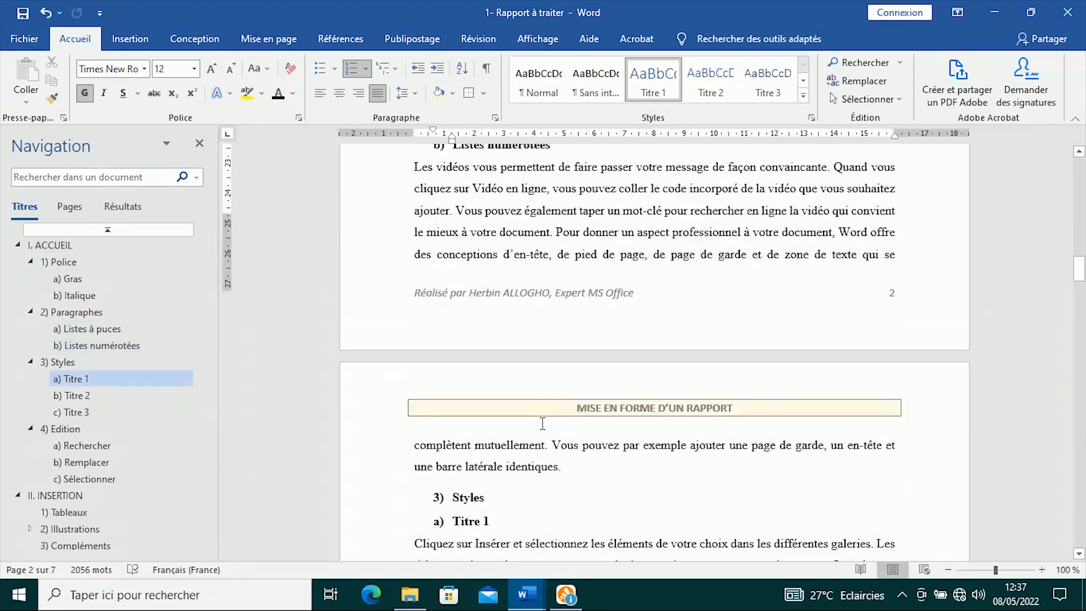
{"action": "scroll", "coordinate": [541, 423], "scroll_direction": "up", "scroll_amount": 9}
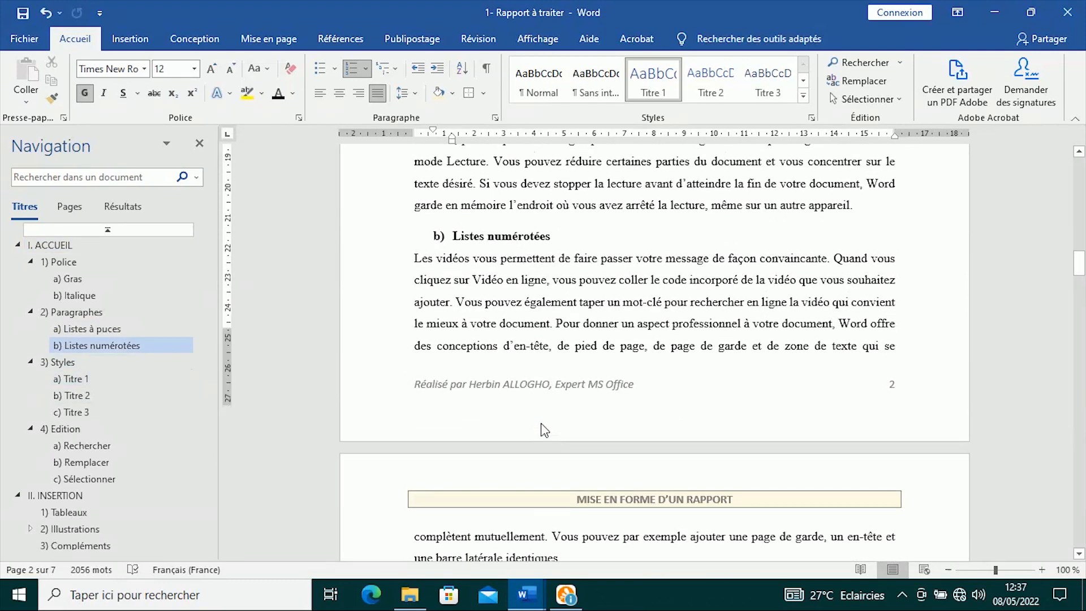
{"action": "scroll", "coordinate": [542, 422], "scroll_direction": "down", "scroll_amount": 15}
{"action": "scroll", "coordinate": [542, 423], "scroll_direction": "down", "scroll_amount": 20}
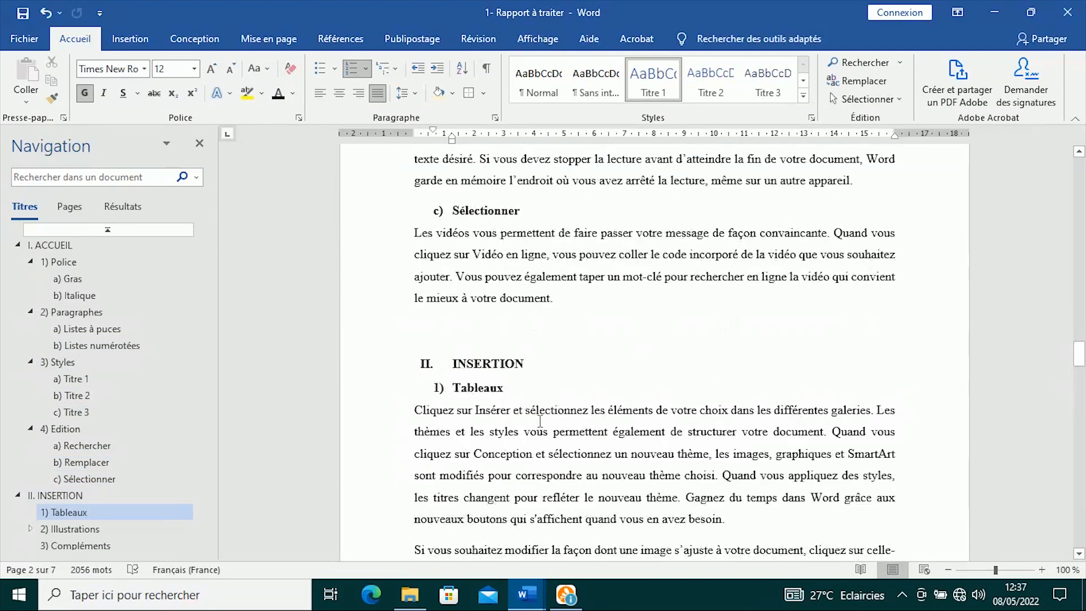
{"action": "scroll", "coordinate": [542, 424], "scroll_direction": "up", "scroll_amount": 12}
{"action": "scroll", "coordinate": [542, 426], "scroll_direction": "down", "scroll_amount": 4}
{"action": "scroll", "coordinate": [552, 384], "scroll_direction": "up", "scroll_amount": 9}
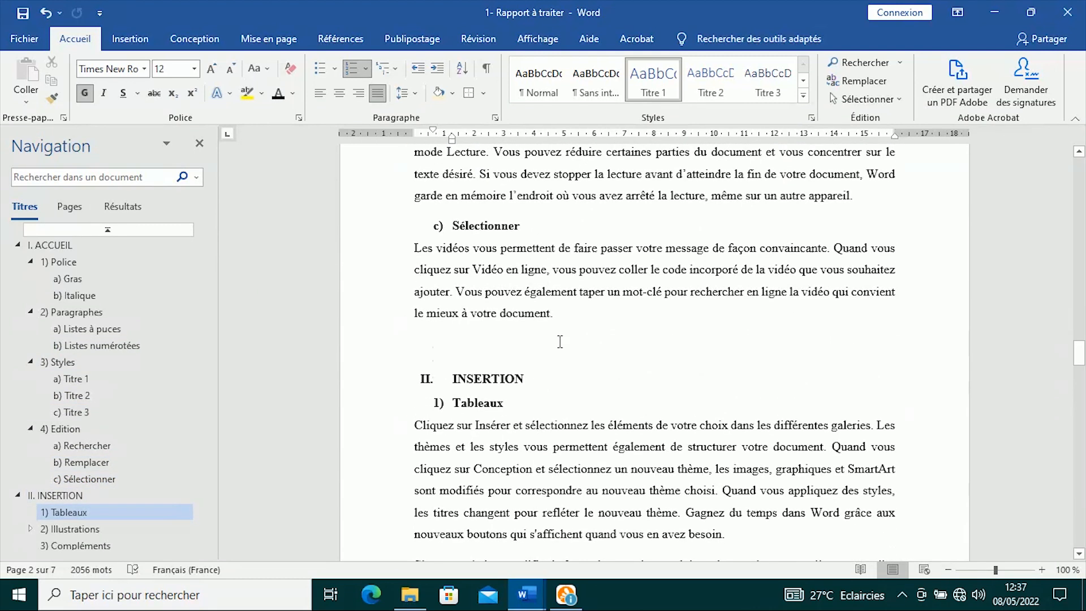
{"action": "left_click", "coordinate": [476, 346]}
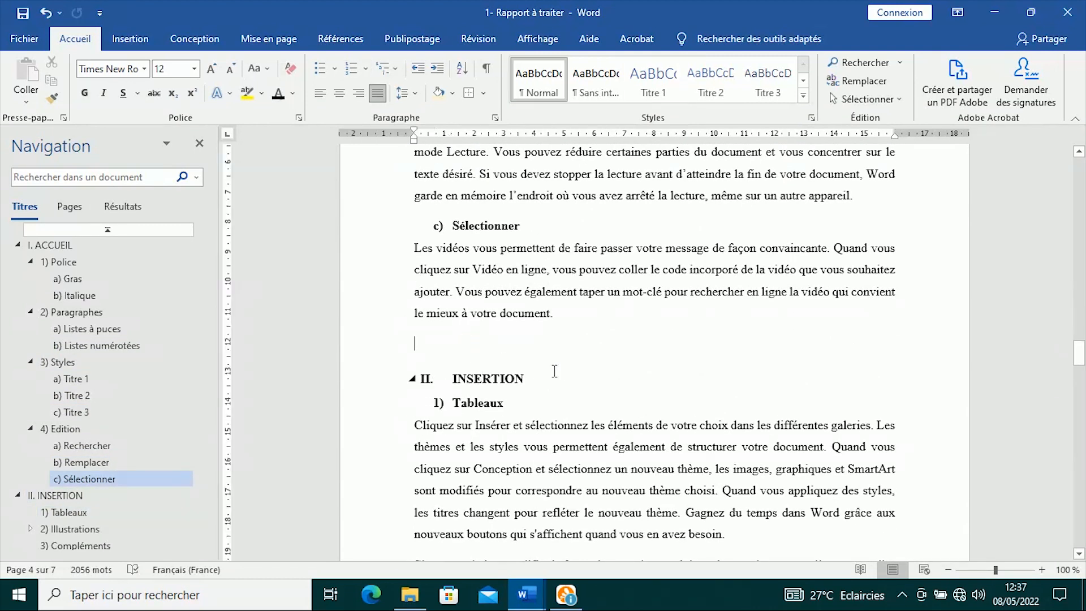
{"action": "key", "text": "Return"}
{"action": "key", "text": "Return"}
{"action": "key", "text": "Return"}
{"action": "key", "text": "Return"}
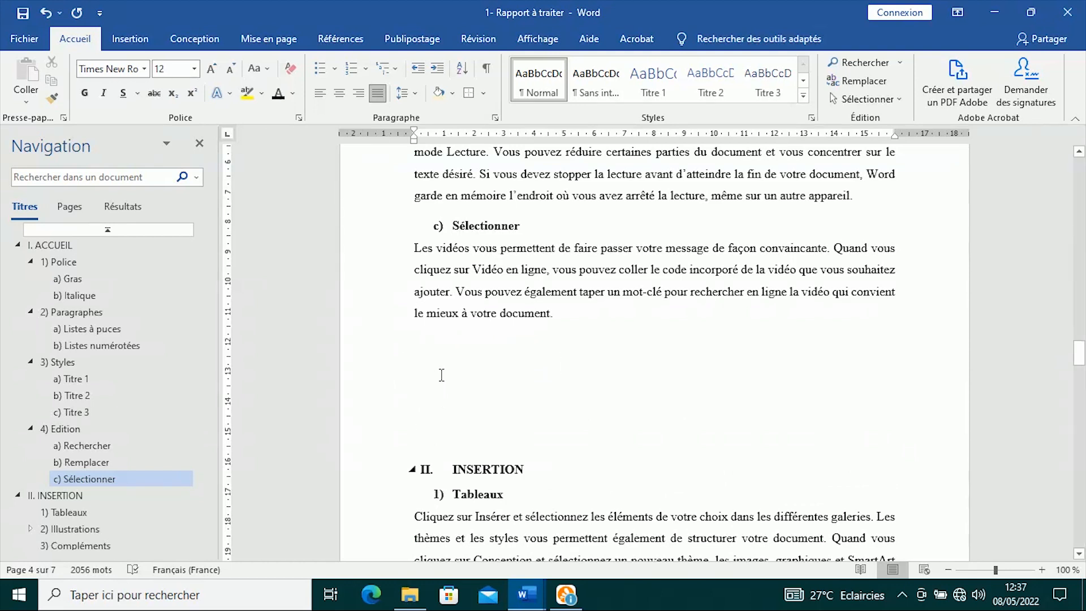
{"action": "scroll", "coordinate": [441, 375], "scroll_direction": "down", "scroll_amount": 5}
{"action": "scroll", "coordinate": [488, 371], "scroll_direction": "up", "scroll_amount": 1}
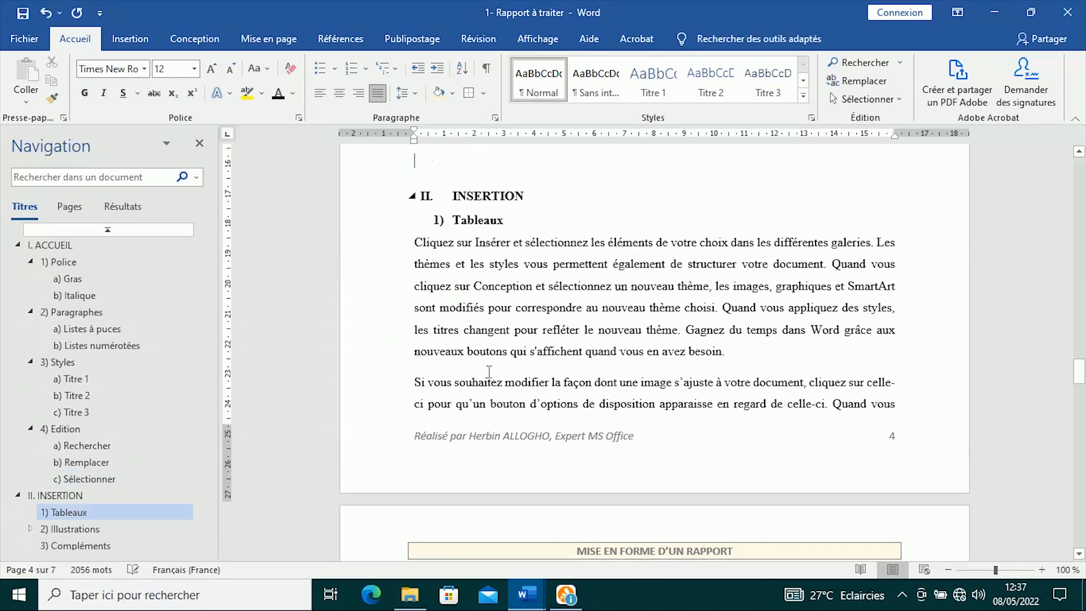
{"action": "key", "text": "Return"}
{"action": "key", "text": "Return"}
{"action": "key", "text": "Return"}
{"action": "key", "text": "Return"}
{"action": "key", "text": "Return"}
{"action": "key", "text": "Return"}
{"action": "key", "text": "Return"}
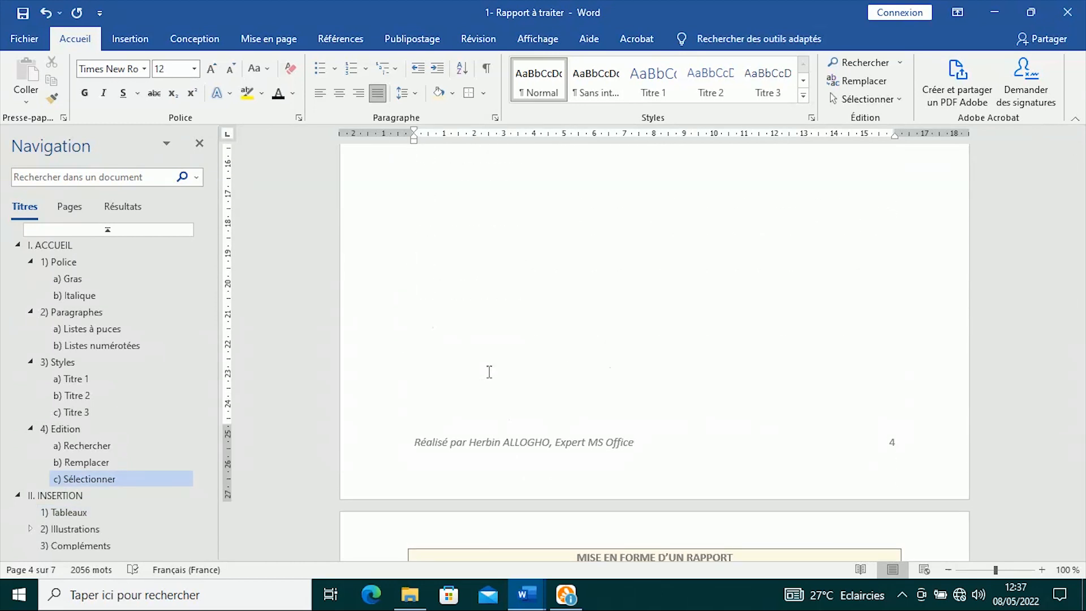
{"action": "scroll", "coordinate": [523, 348], "scroll_direction": "down", "scroll_amount": 4}
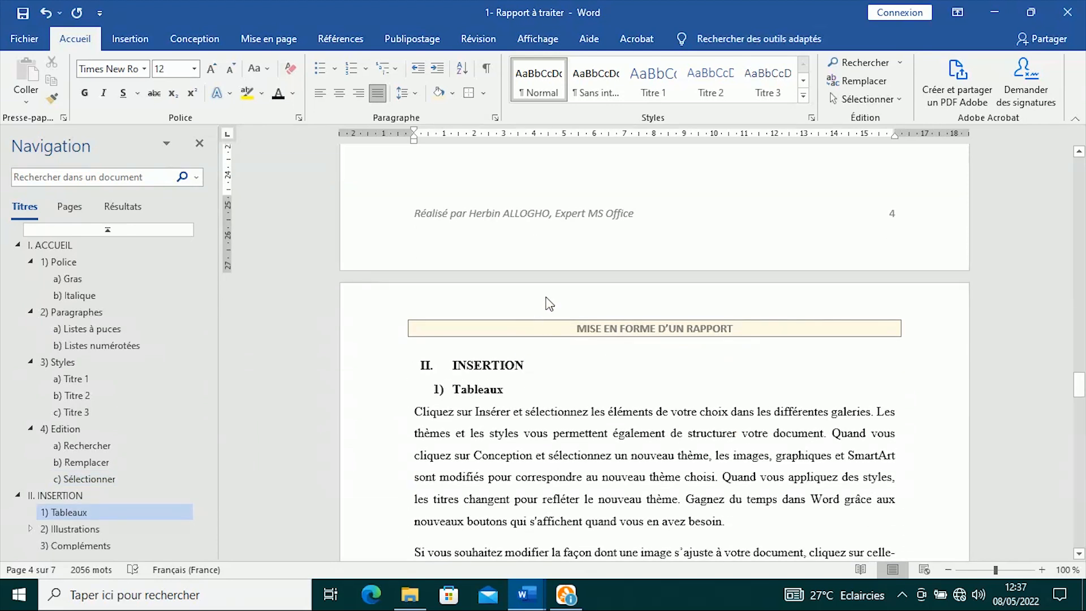
{"action": "scroll", "coordinate": [546, 304], "scroll_direction": "down", "scroll_amount": 3}
- Save the report and add an empty paragraph after 'besoin.' under 1) Tableaux
{"action": "left_click", "coordinate": [770, 339]}
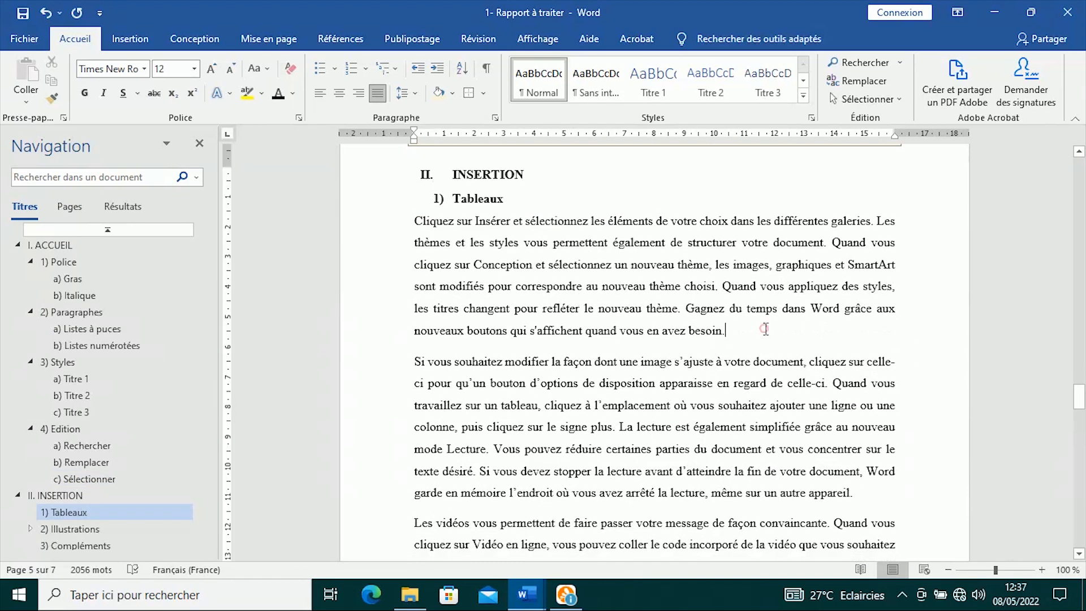
{"action": "left_click", "coordinate": [21, 13]}
{"action": "key", "text": "Return"}
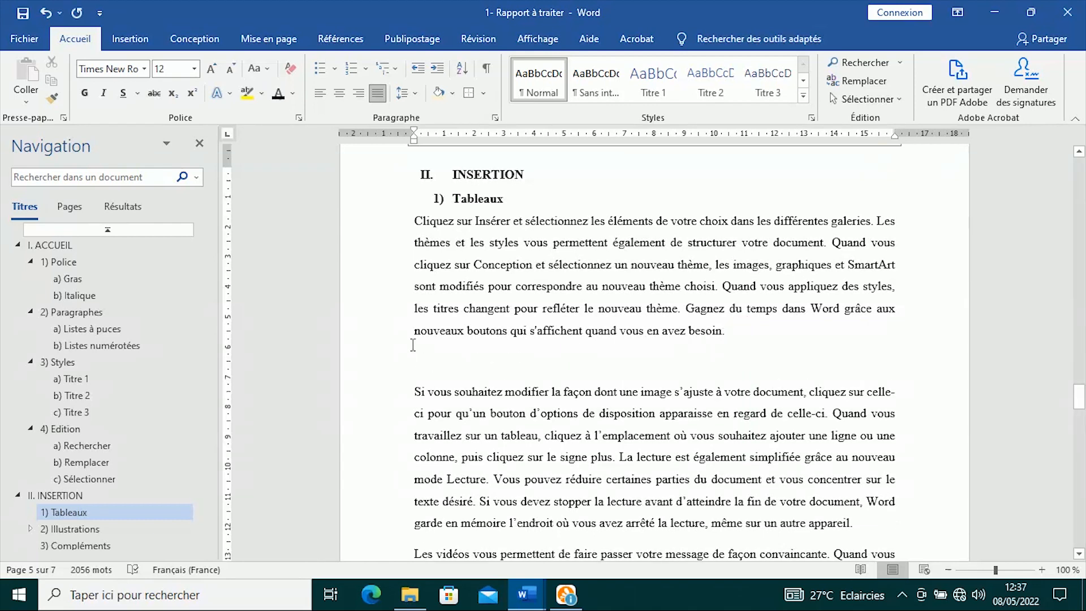
- Insert a 3-column, 4-row table with header cells Noms, Prénoms and Contacts
{"action": "left_click", "coordinate": [125, 40]}
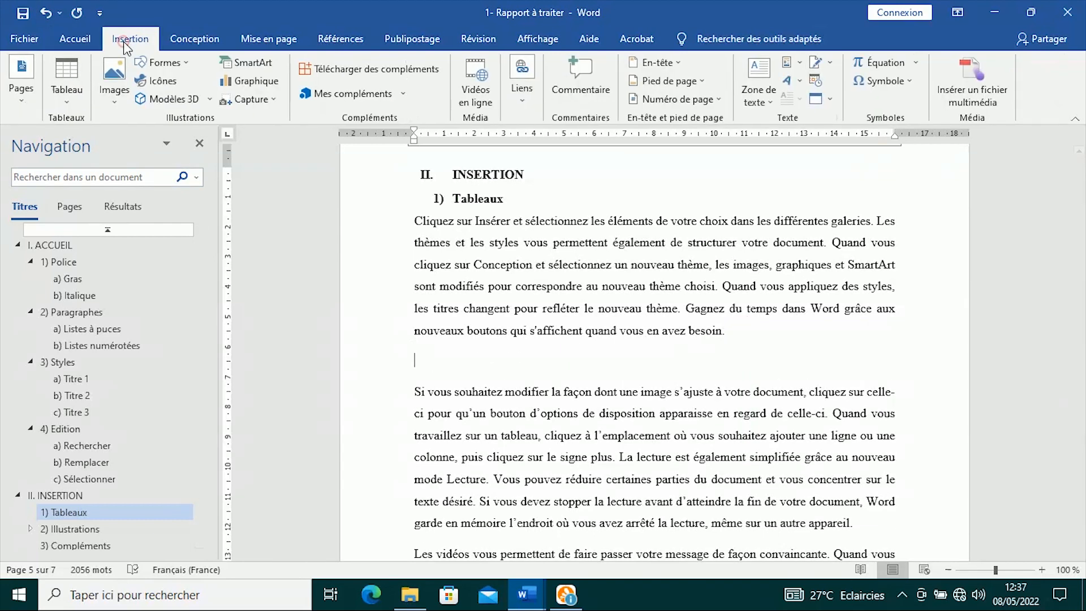
{"action": "left_click", "coordinate": [73, 98]}
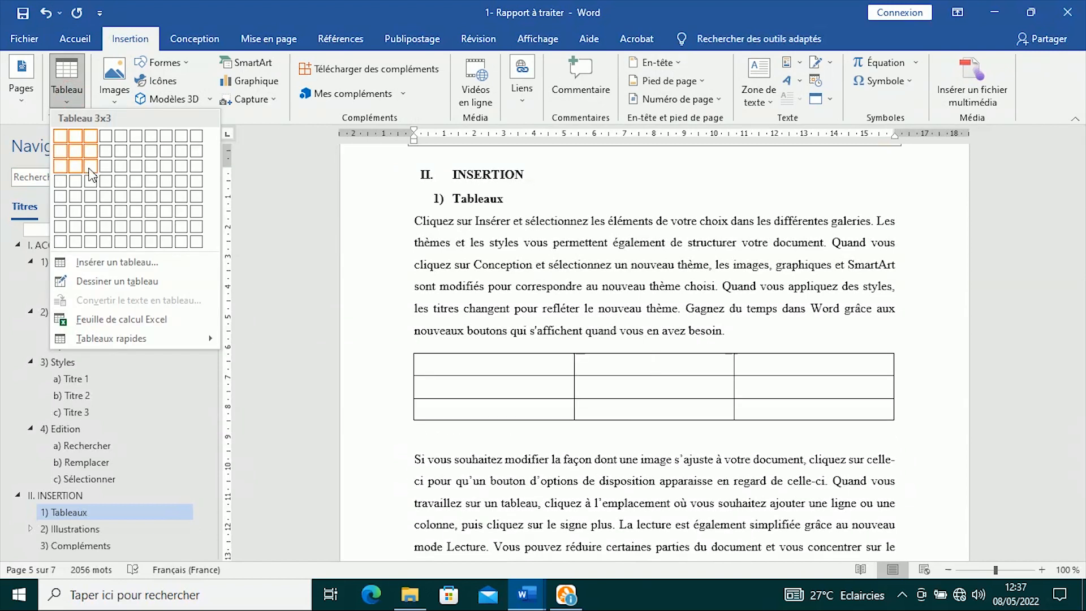
{"action": "left_click", "coordinate": [91, 181]}
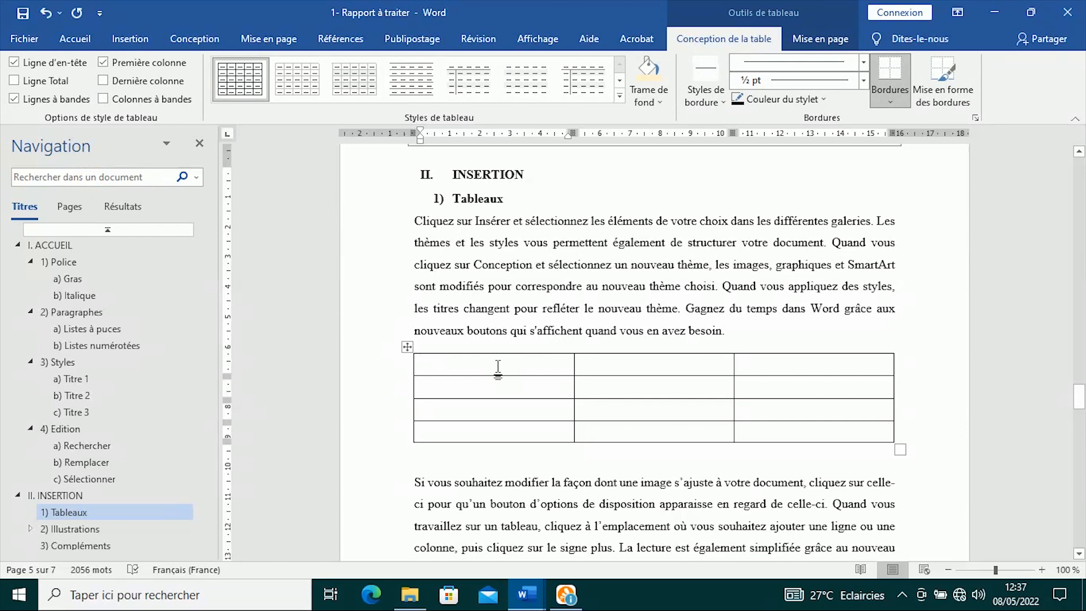
{"action": "type", "text": "Noms"}
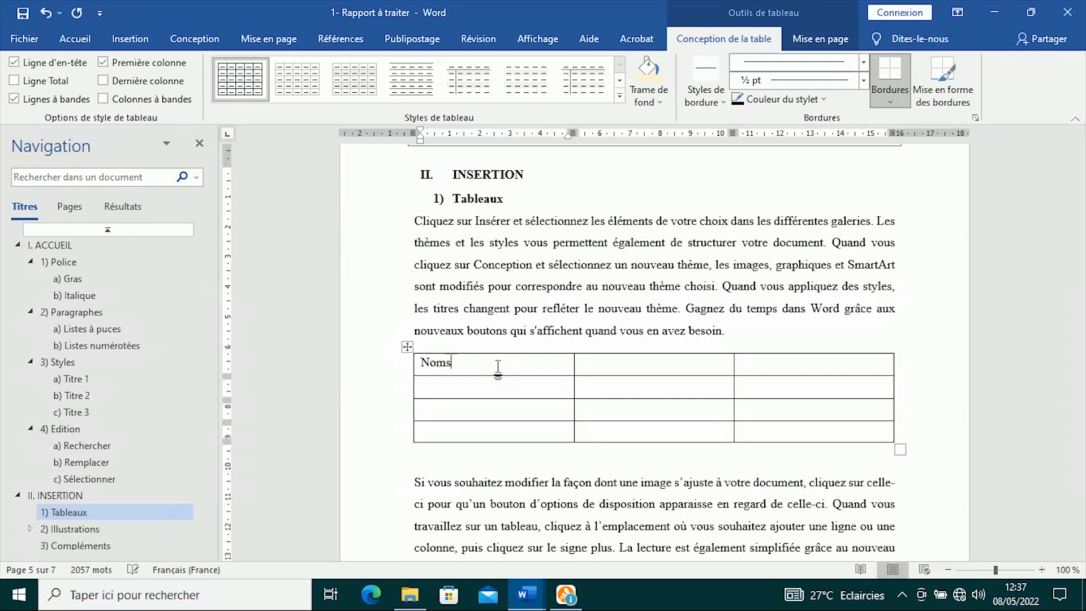
{"action": "key", "text": "Tab"}
{"action": "type", "text": "Pré"}
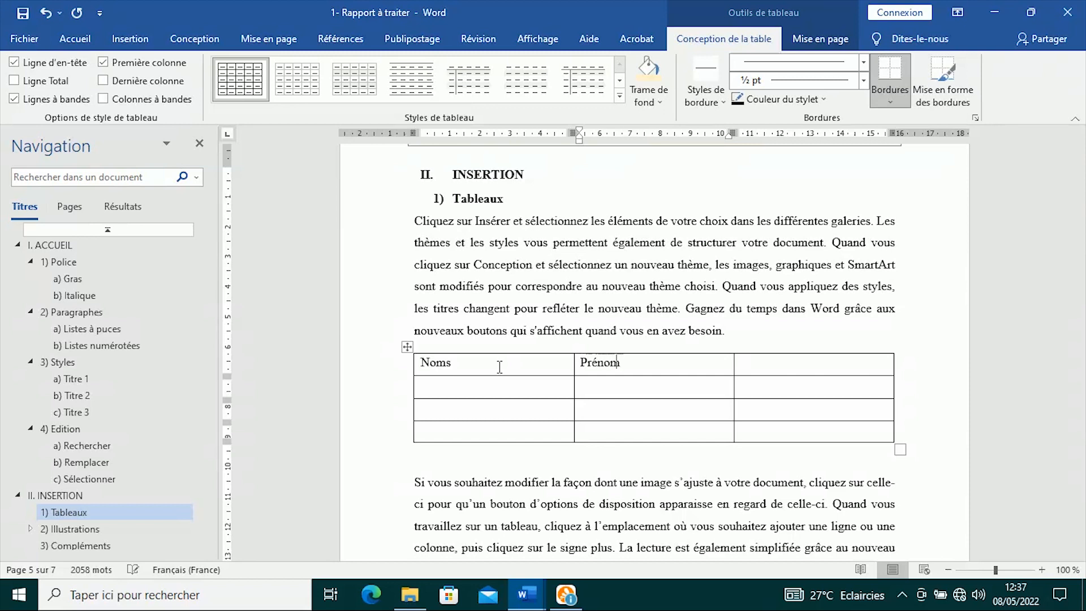
{"action": "key", "text": "Tab"}
{"action": "type", "text": "Conta"}
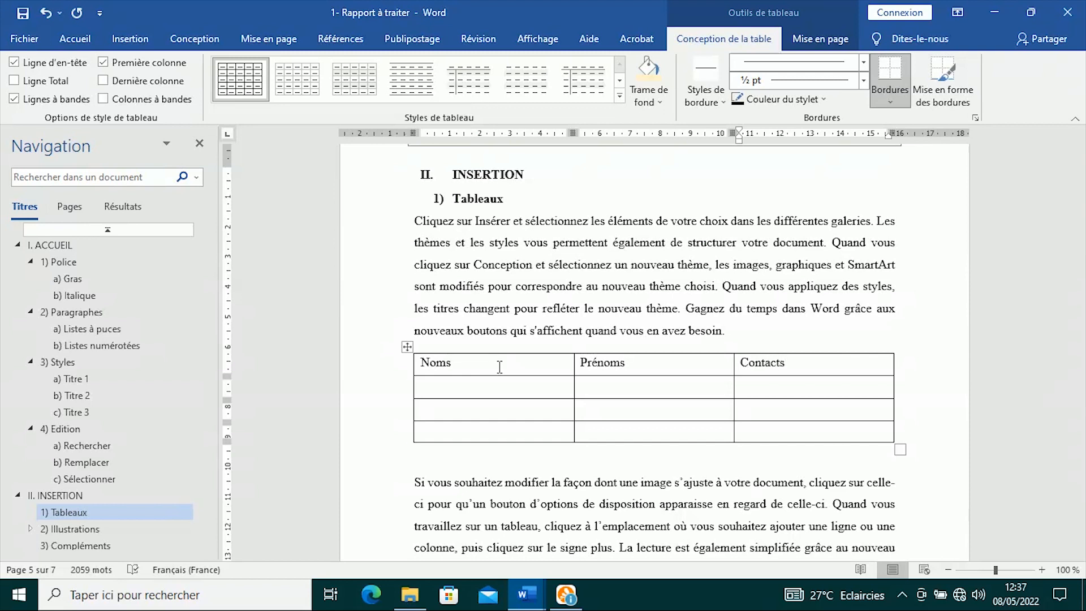
- Make the table's header row bold and centred, and give it gold shading
{"action": "left_click_drag", "start_coordinate": [820, 364], "coordinate": [486, 362]}
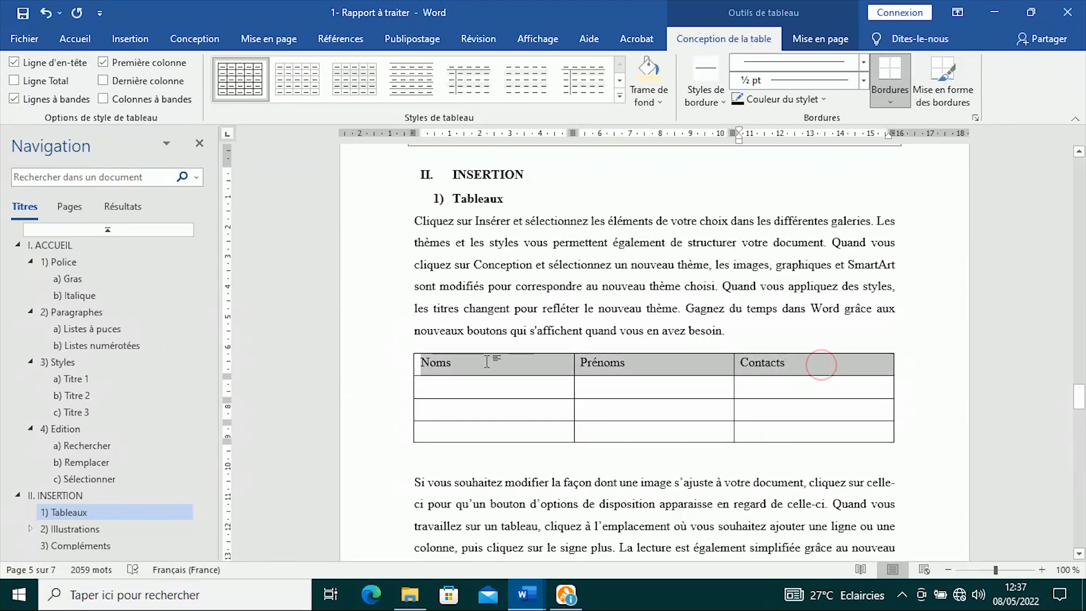
{"action": "left_click", "coordinate": [473, 406]}
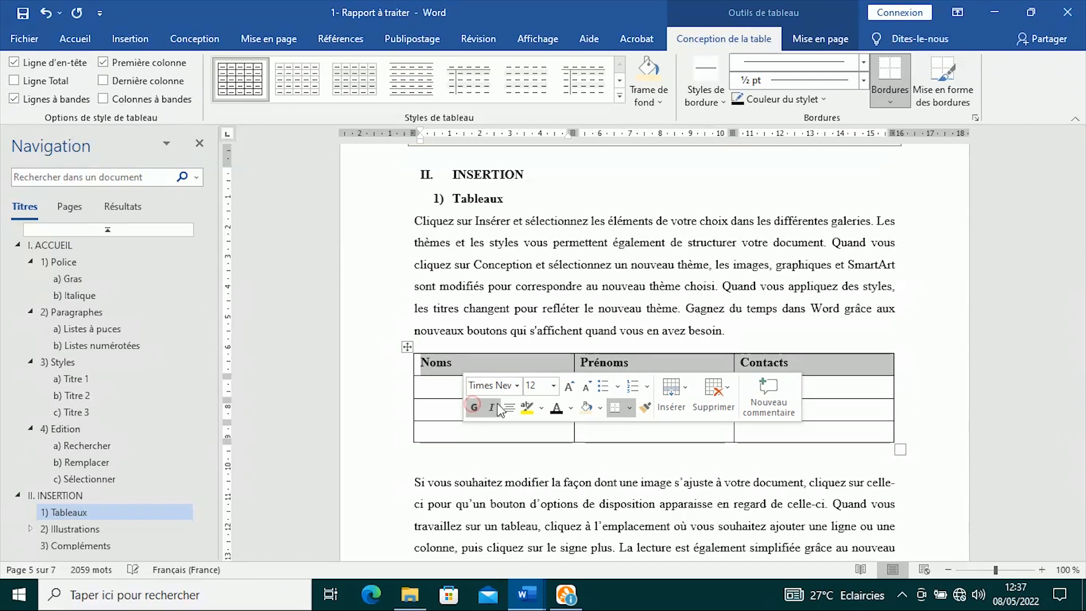
{"action": "left_click", "coordinate": [827, 41]}
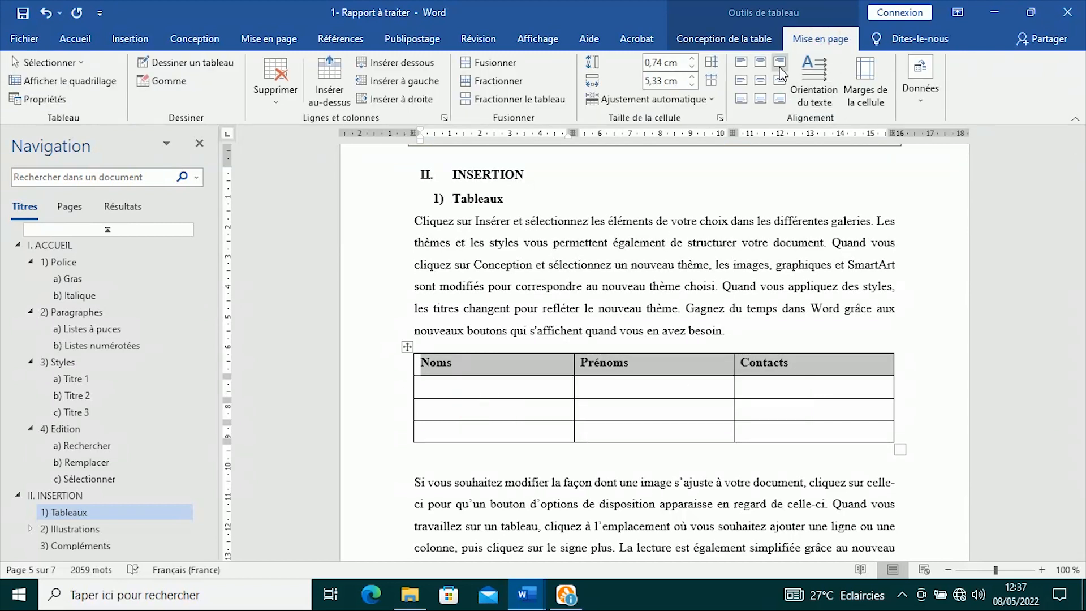
{"action": "left_click", "coordinate": [761, 80]}
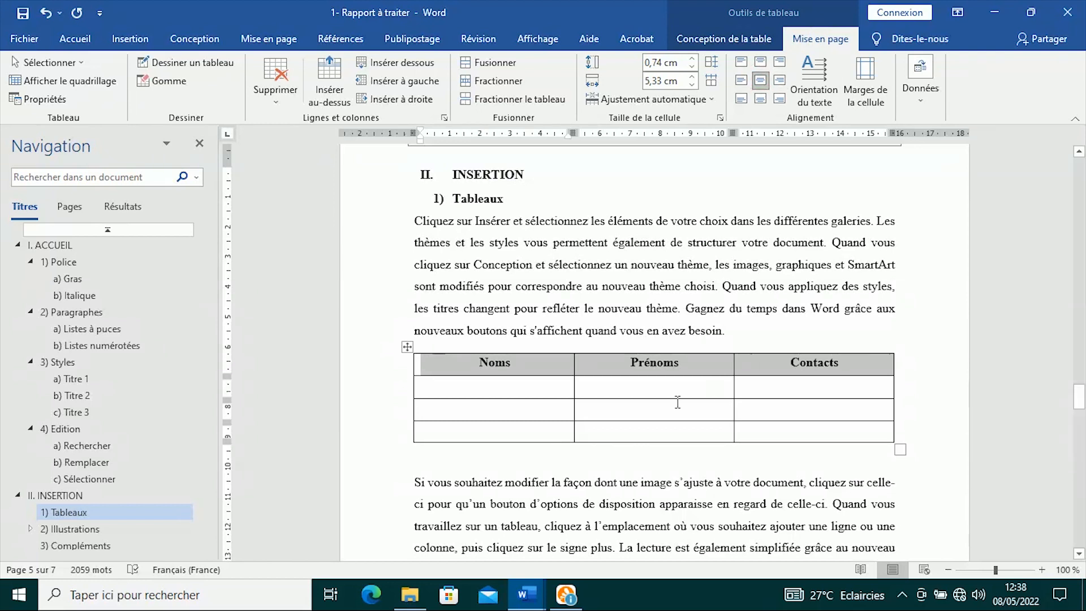
{"action": "left_click", "coordinate": [727, 38]}
{"action": "left_click", "coordinate": [643, 105]}
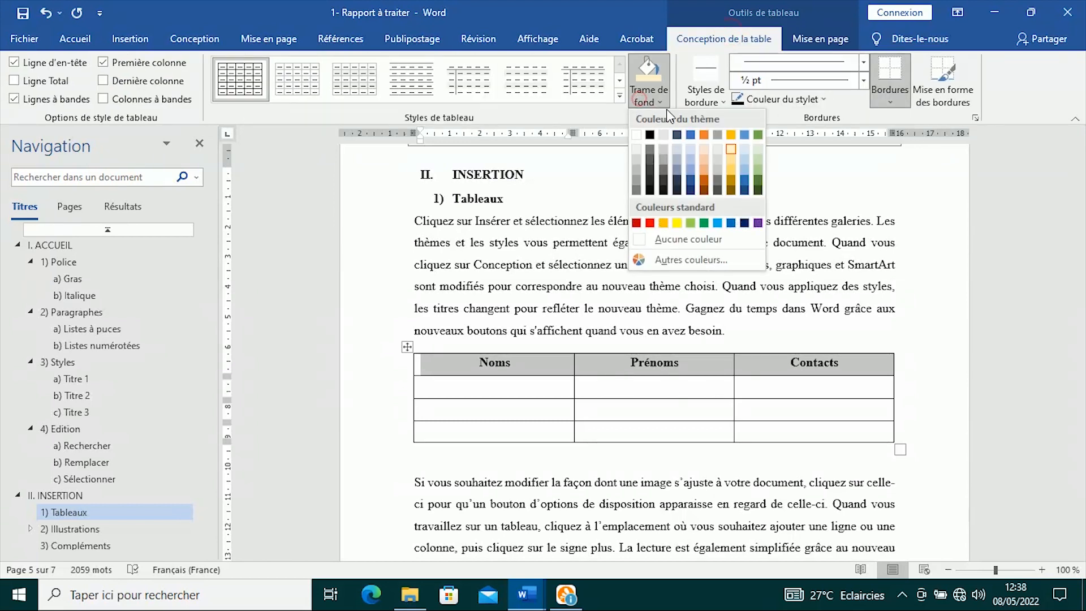
{"action": "left_click", "coordinate": [734, 160]}
{"action": "left_click", "coordinate": [640, 285]}
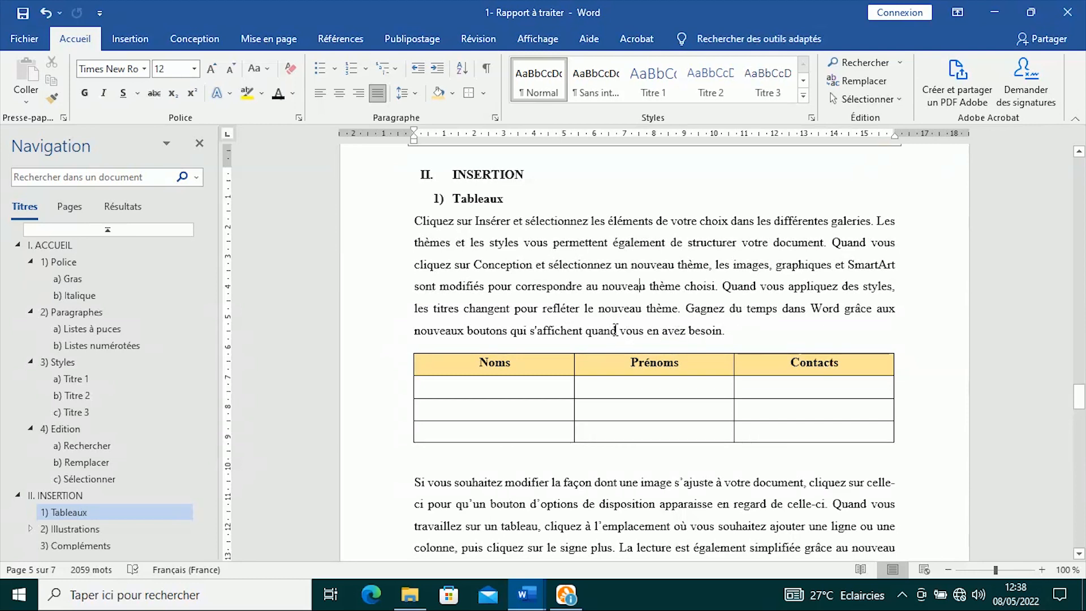
- Insert a 3-column, 4-row table on a new line after the paragraph ending 'appareil.'
{"action": "scroll", "coordinate": [594, 325], "scroll_direction": "down", "scroll_amount": 3}
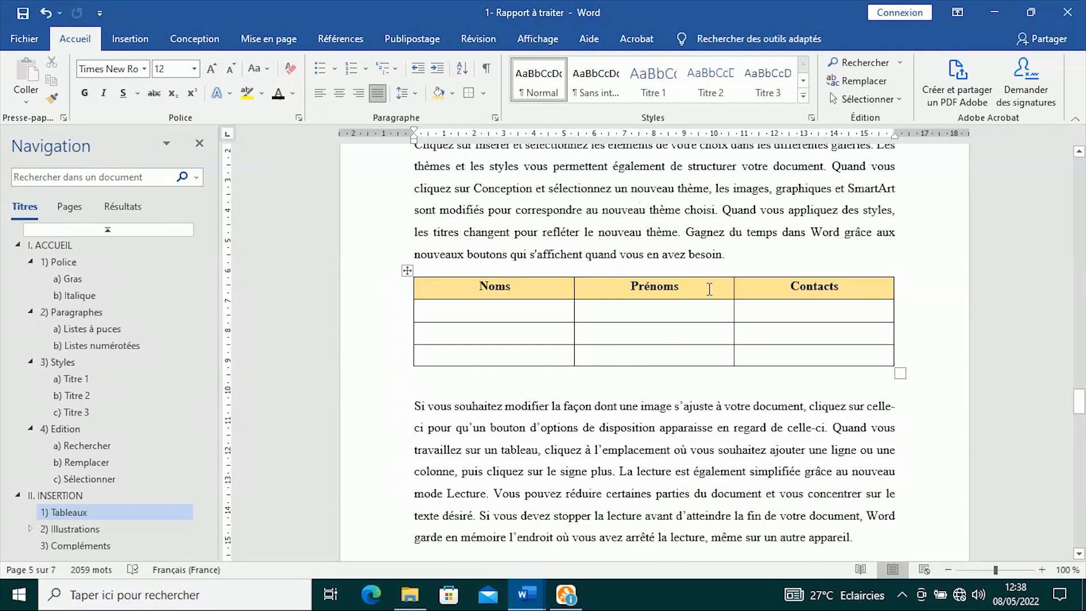
{"action": "scroll", "coordinate": [707, 291], "scroll_direction": "down", "scroll_amount": 8}
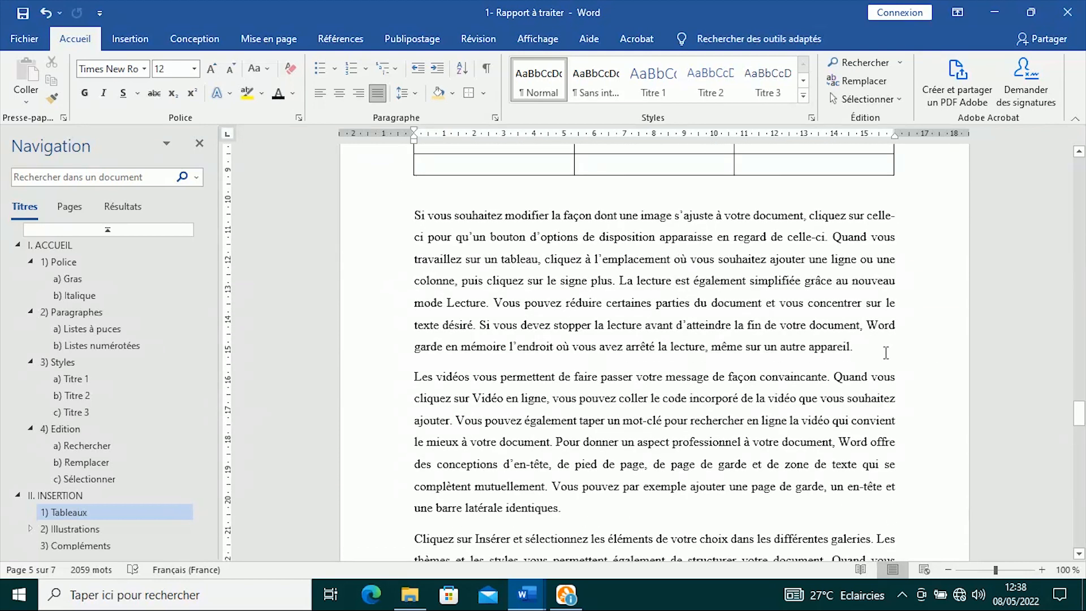
{"action": "scroll", "coordinate": [885, 352], "scroll_direction": "down", "scroll_amount": 1}
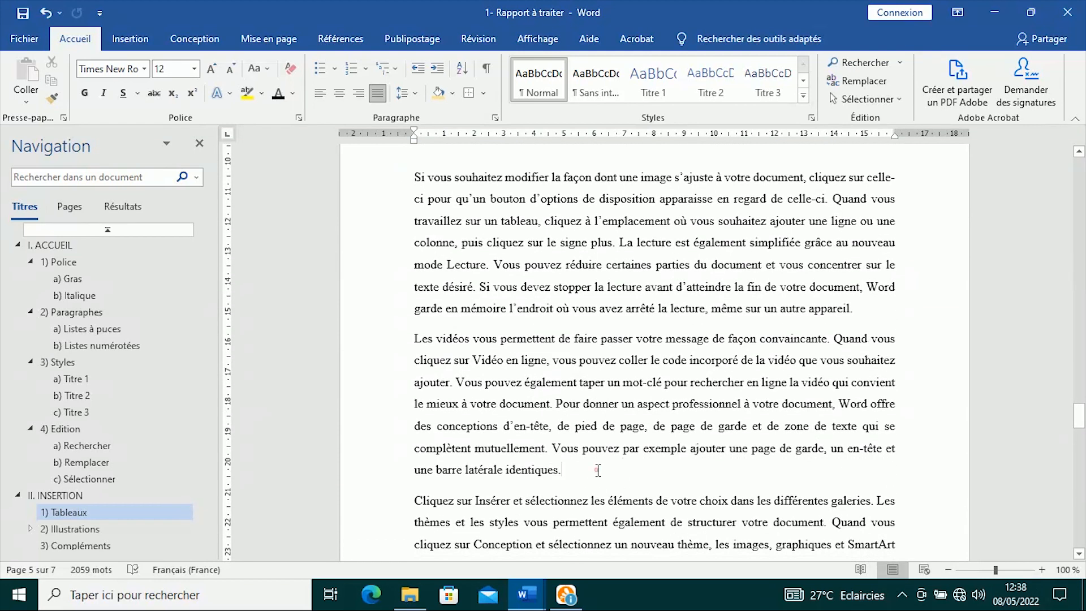
{"action": "scroll", "coordinate": [594, 468], "scroll_direction": "down", "scroll_amount": 4}
{"action": "scroll", "coordinate": [650, 453], "scroll_direction": "up", "scroll_amount": 4}
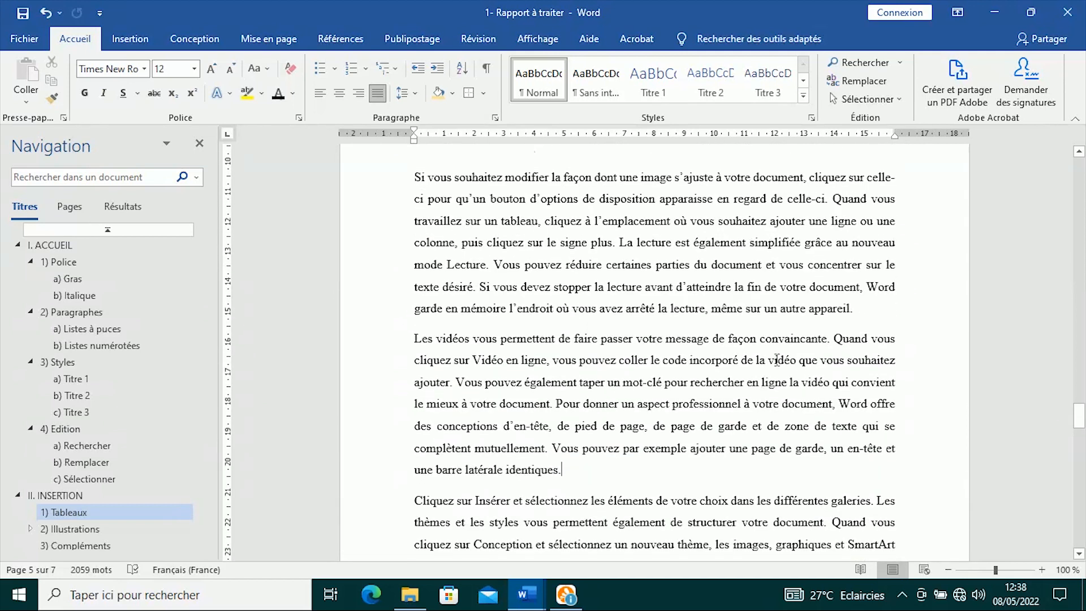
{"action": "left_click", "coordinate": [875, 318]}
{"action": "key", "text": "Return"}
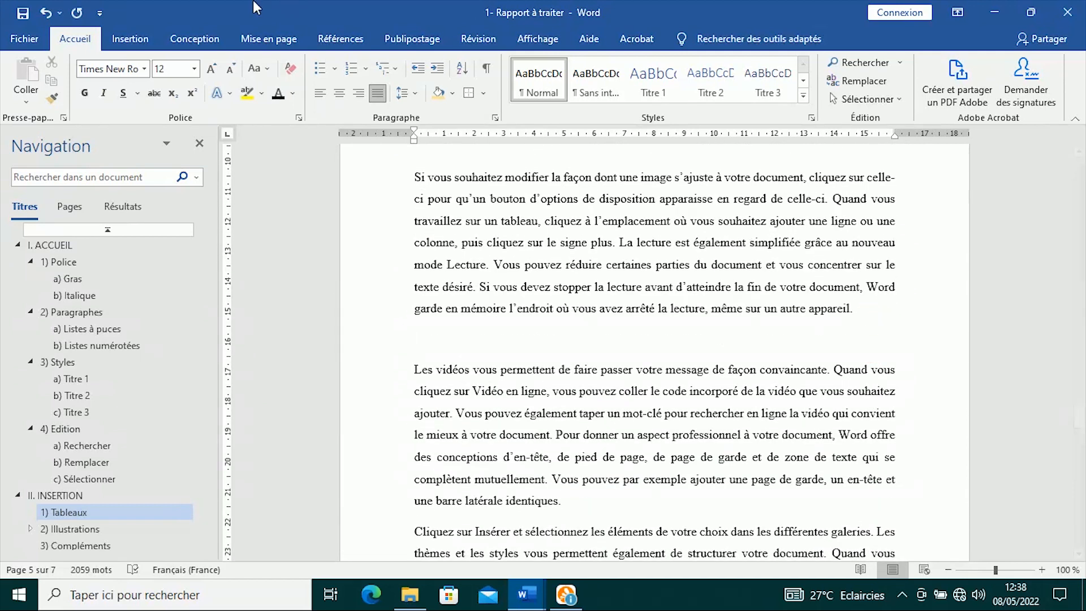
{"action": "left_click", "coordinate": [135, 37]}
{"action": "left_click", "coordinate": [59, 100]}
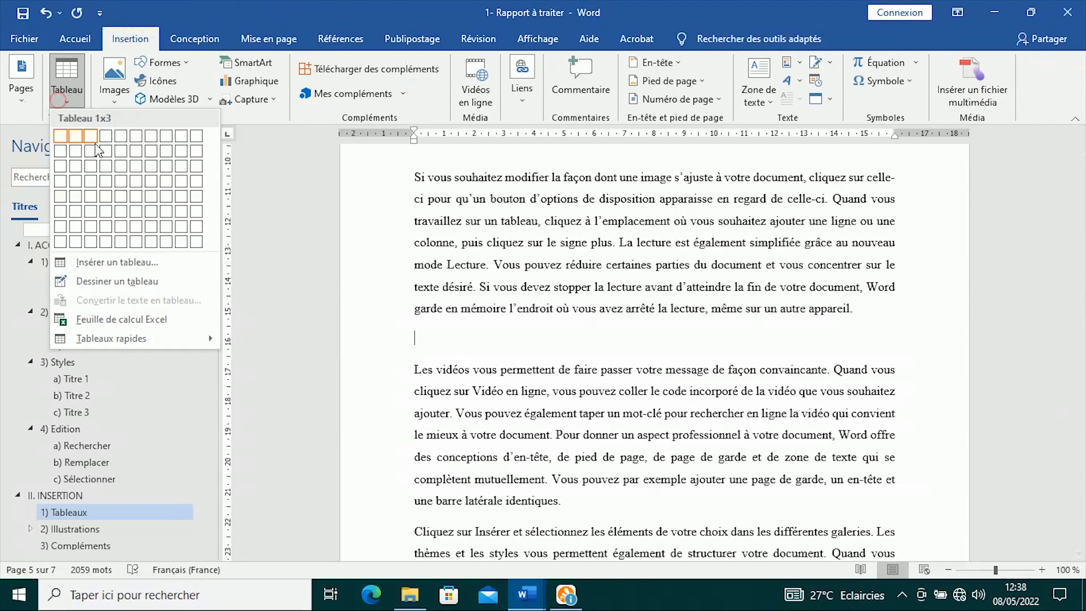
{"action": "left_click", "coordinate": [90, 180]}
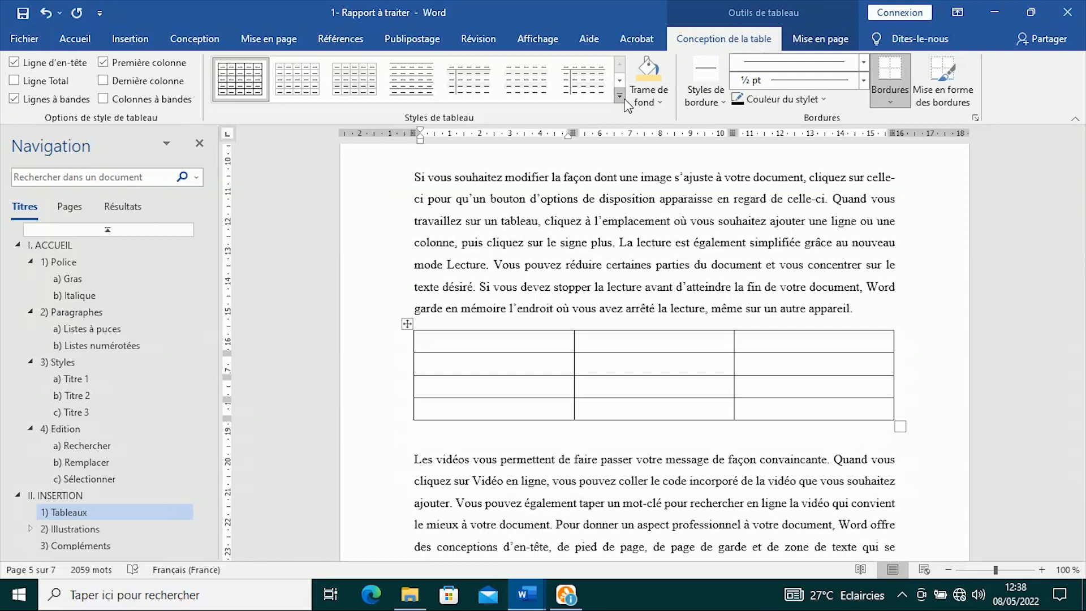
- Apply a blue grid table style, enter headers Noms, Prénoms, Contacts, and centre them
{"action": "left_click", "coordinate": [620, 96]}
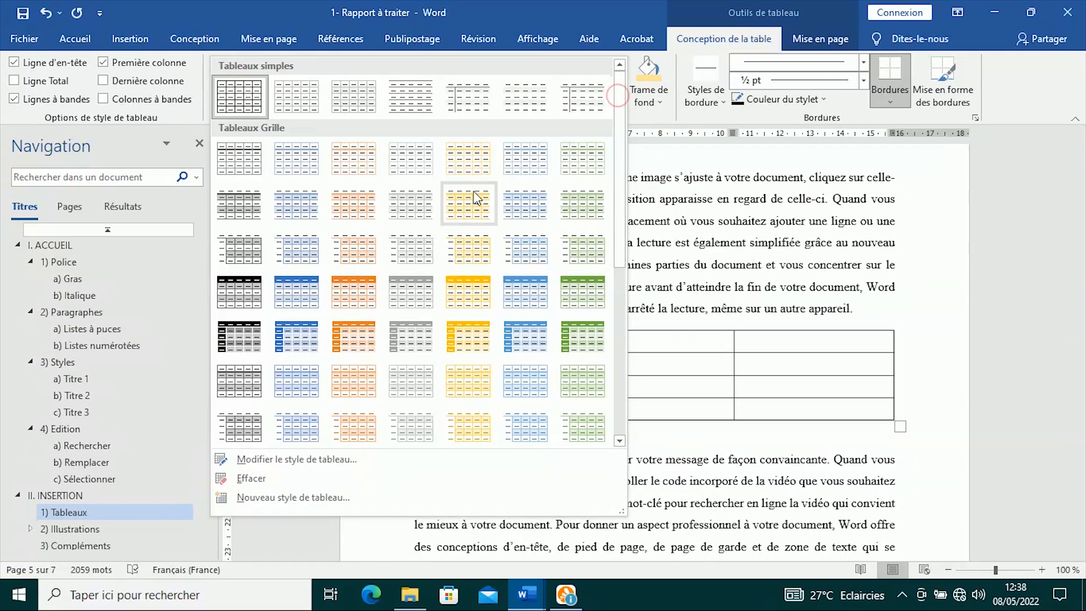
{"action": "left_click", "coordinate": [298, 292]}
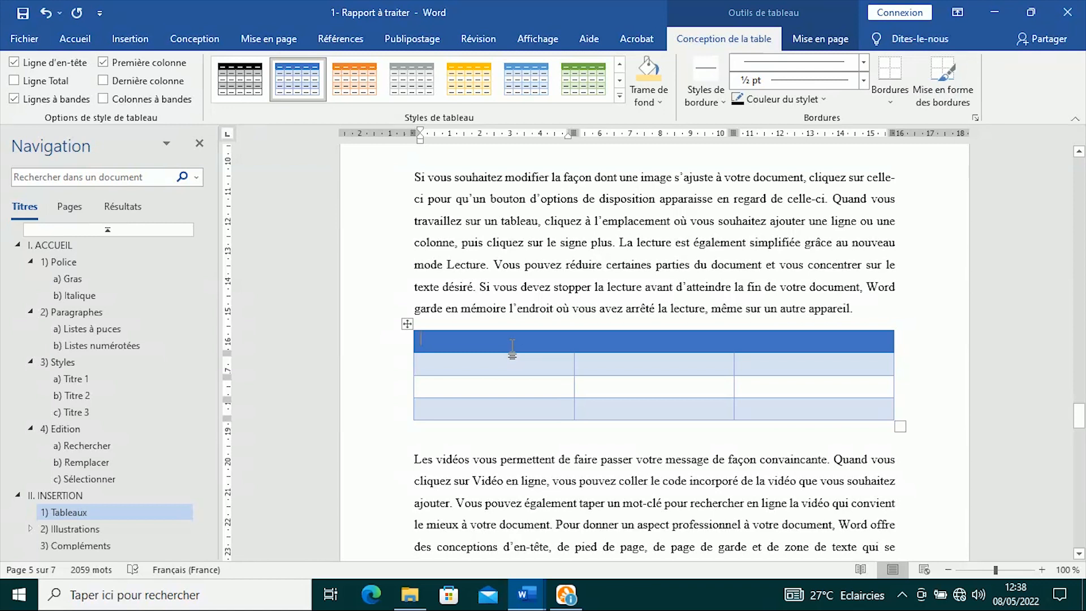
{"action": "type", "text": "Noms"}
{"action": "key", "text": "Tab"}
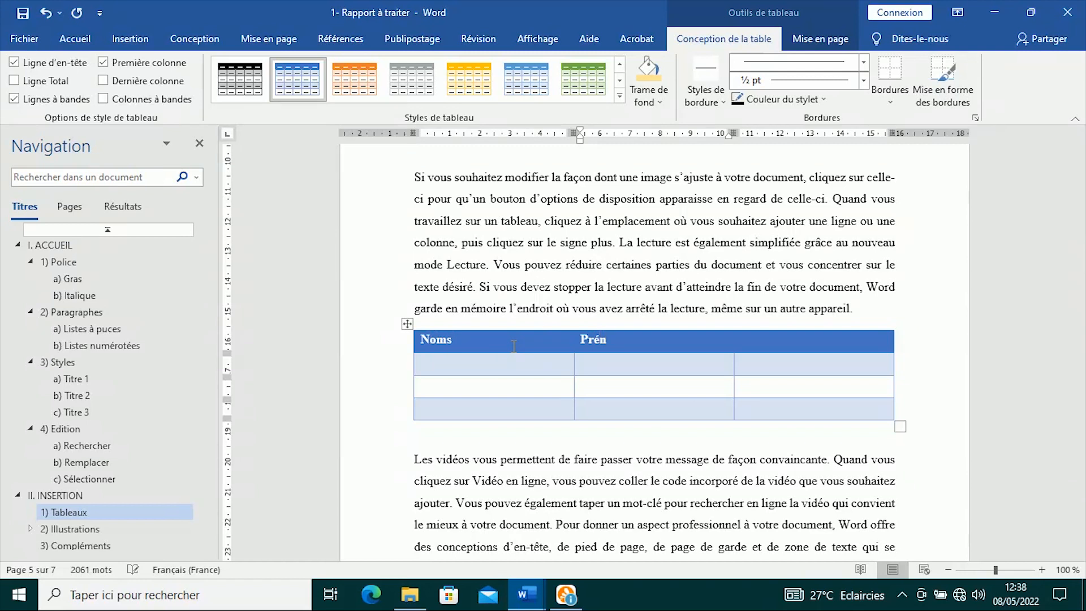
{"action": "key", "text": "Tab"}
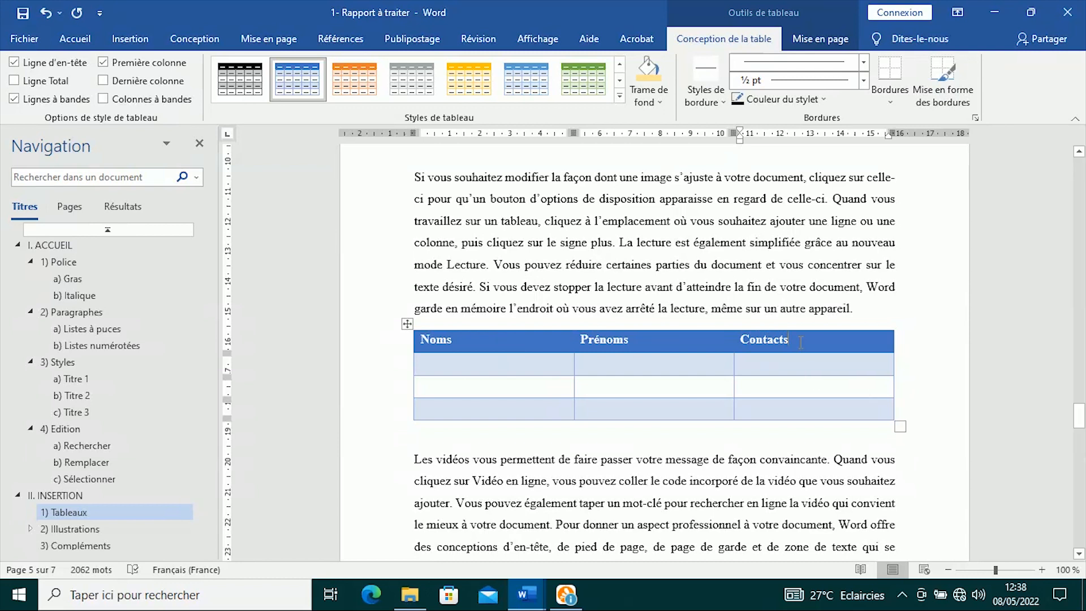
{"action": "left_click_drag", "start_coordinate": [795, 339], "coordinate": [446, 339]}
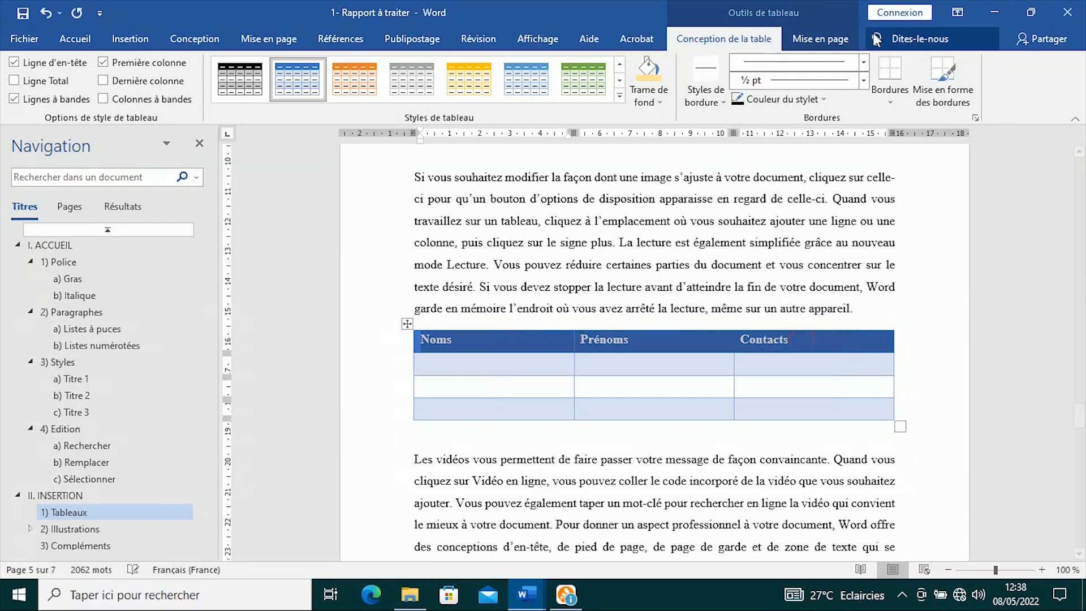
{"action": "left_click", "coordinate": [820, 39]}
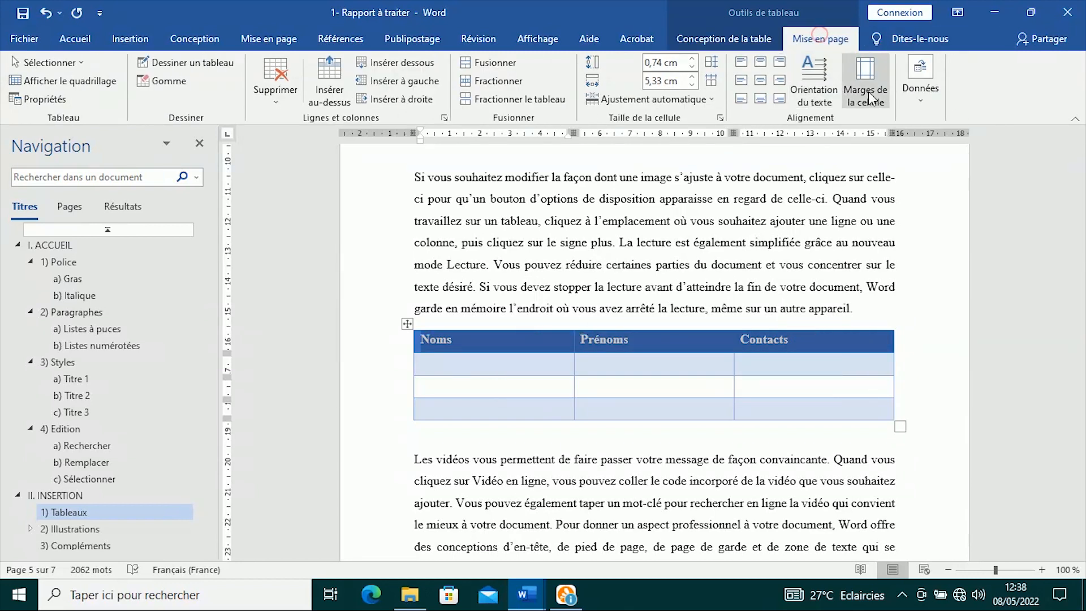
{"action": "left_click", "coordinate": [760, 80]}
{"action": "left_click", "coordinate": [752, 257]}
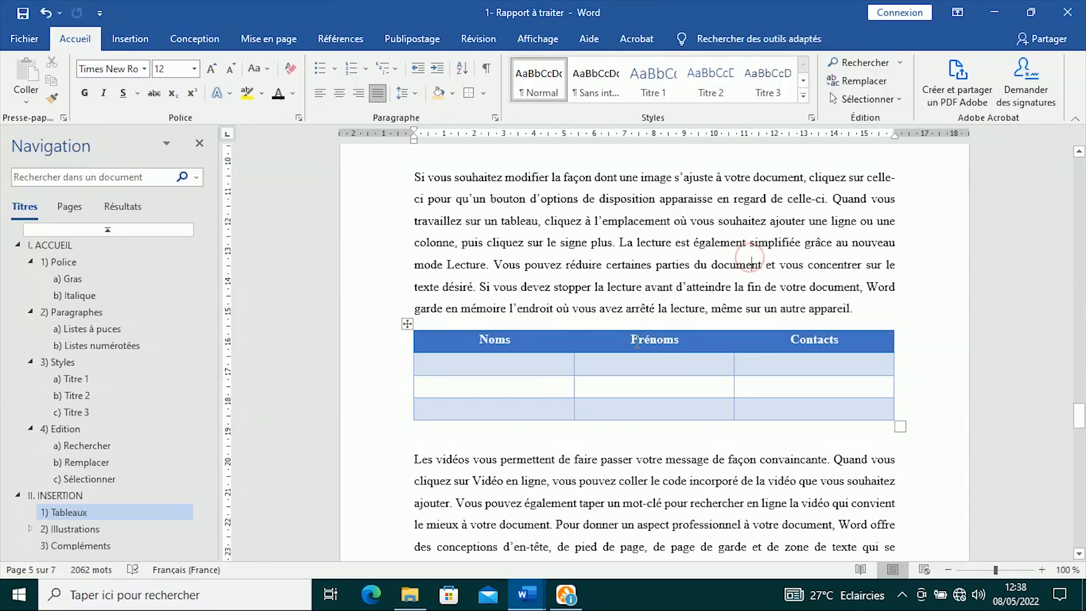
- Scroll through the two tables and on down to 2) Illustrations on page 6
{"action": "scroll", "coordinate": [727, 258], "scroll_direction": "down", "scroll_amount": 3}
{"action": "scroll", "coordinate": [728, 255], "scroll_direction": "up", "scroll_amount": 10}
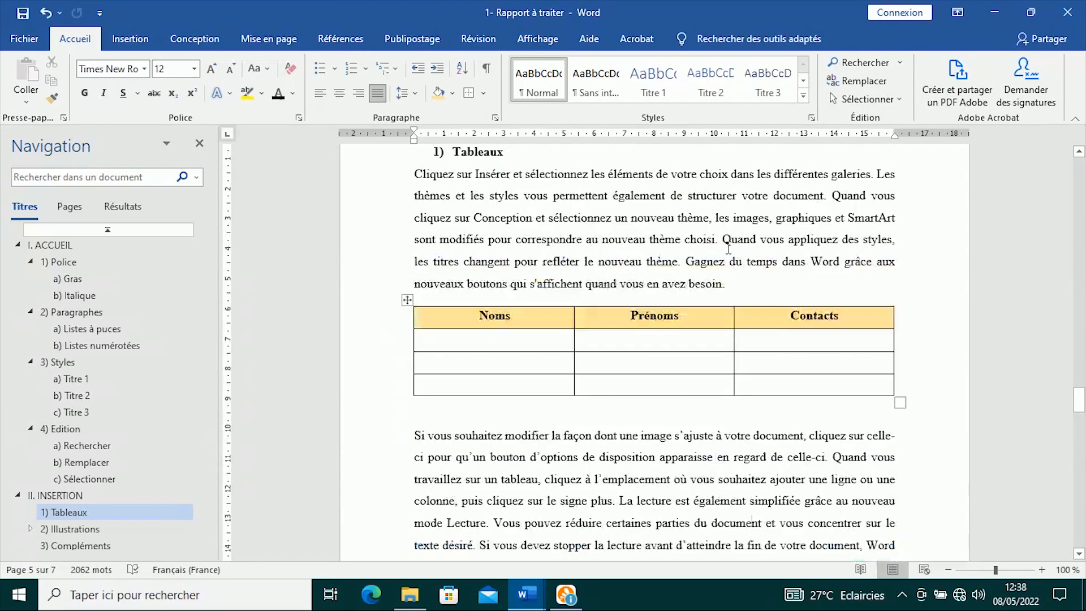
{"action": "scroll", "coordinate": [627, 369], "scroll_direction": "down", "scroll_amount": 5}
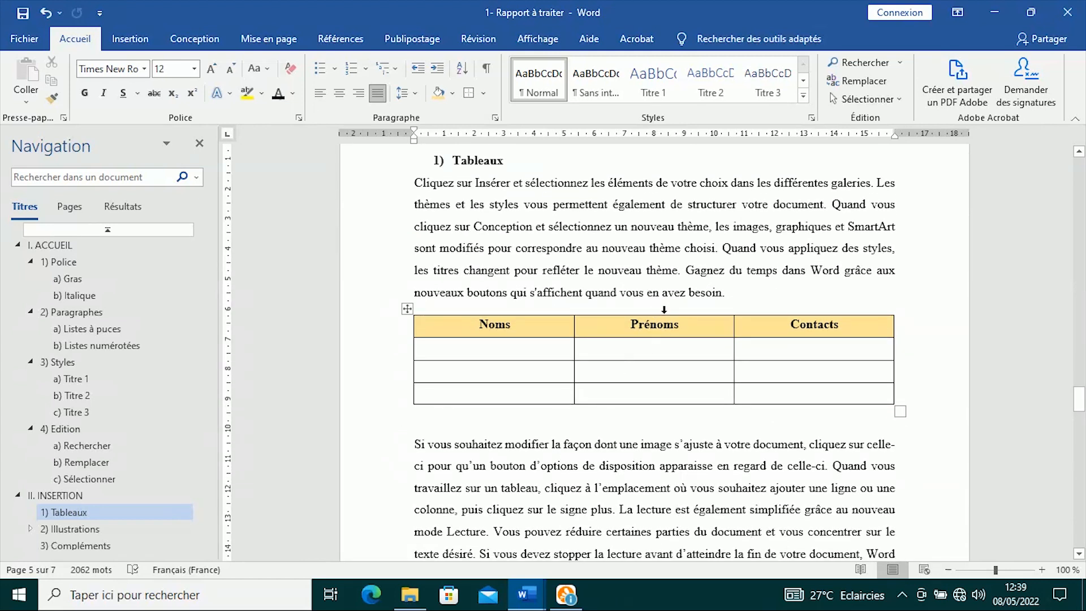
{"action": "scroll", "coordinate": [693, 299], "scroll_direction": "down", "scroll_amount": 3}
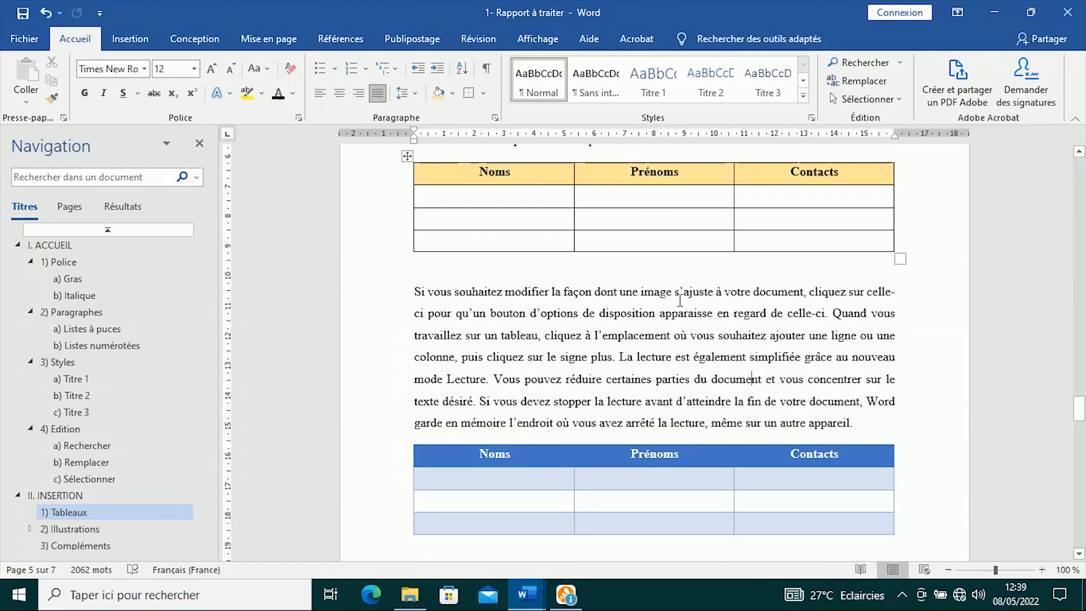
{"action": "scroll", "coordinate": [679, 300], "scroll_direction": "down", "scroll_amount": 5}
{"action": "scroll", "coordinate": [678, 301], "scroll_direction": "up", "scroll_amount": 6}
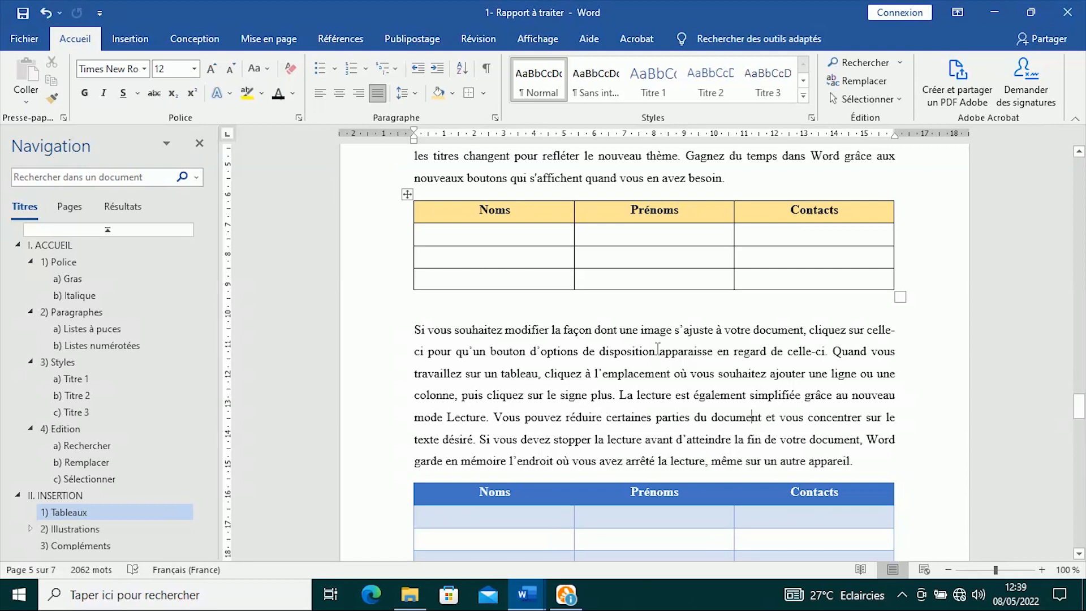
{"action": "scroll", "coordinate": [672, 340], "scroll_direction": "down", "scroll_amount": 10}
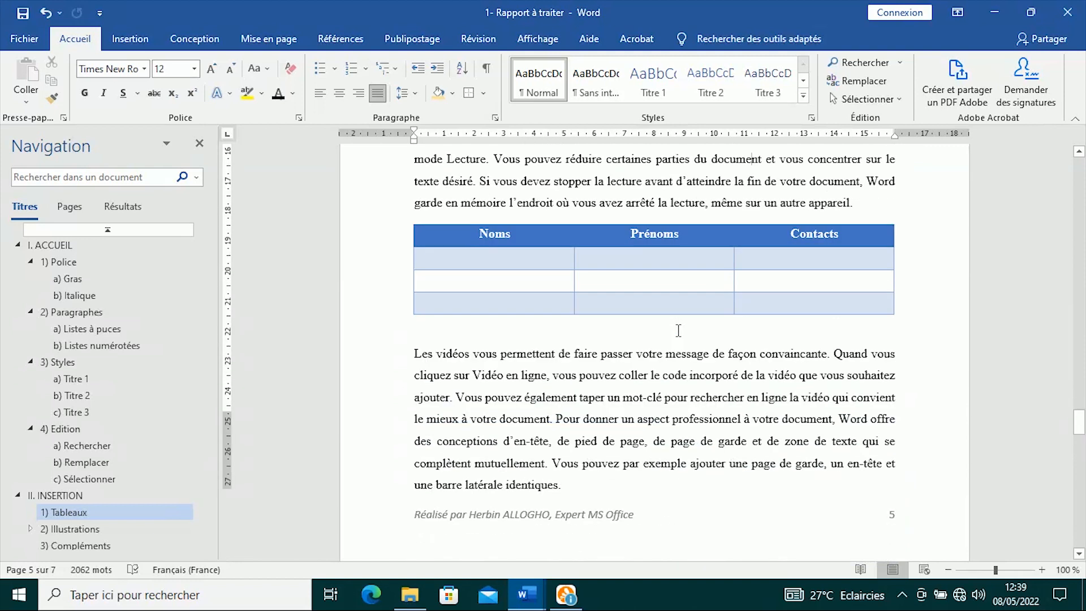
{"action": "scroll", "coordinate": [679, 335], "scroll_direction": "up", "scroll_amount": 10}
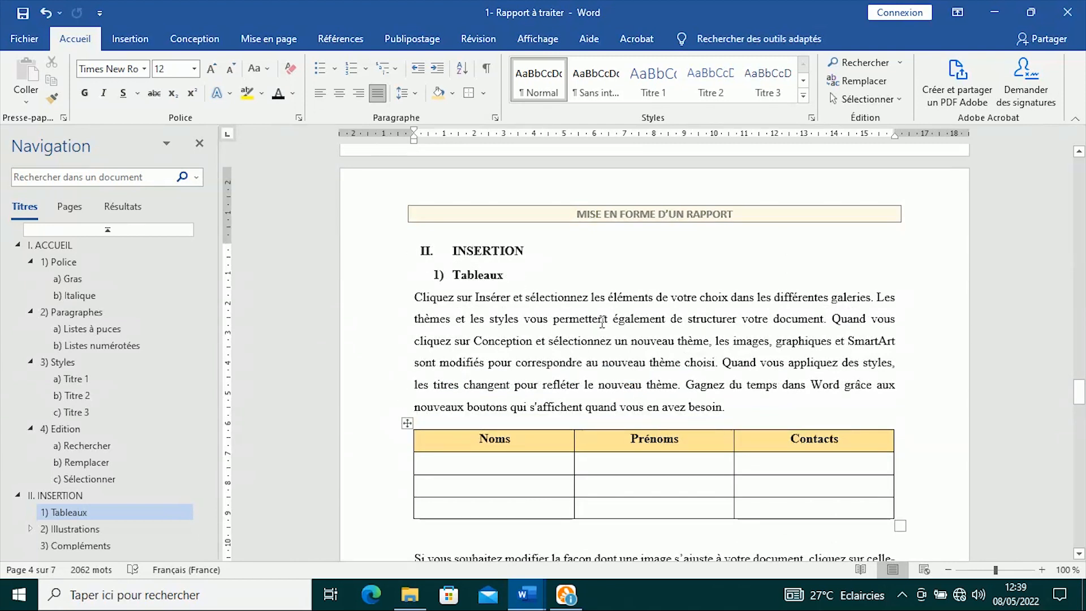
{"action": "scroll", "coordinate": [550, 457], "scroll_direction": "down", "scroll_amount": 8}
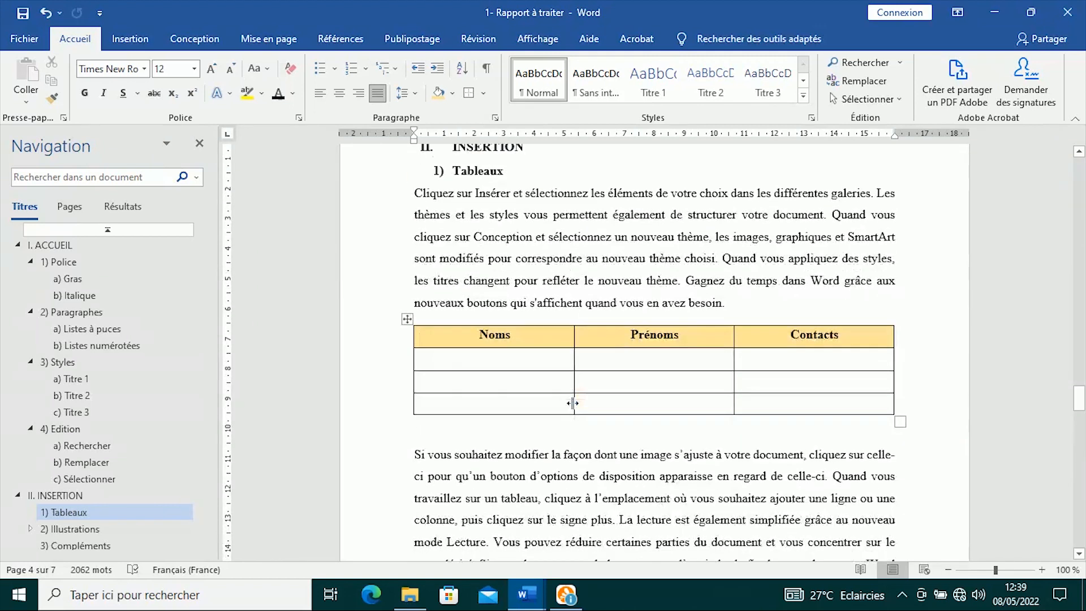
{"action": "scroll", "coordinate": [592, 417], "scroll_direction": "down", "scroll_amount": 15}
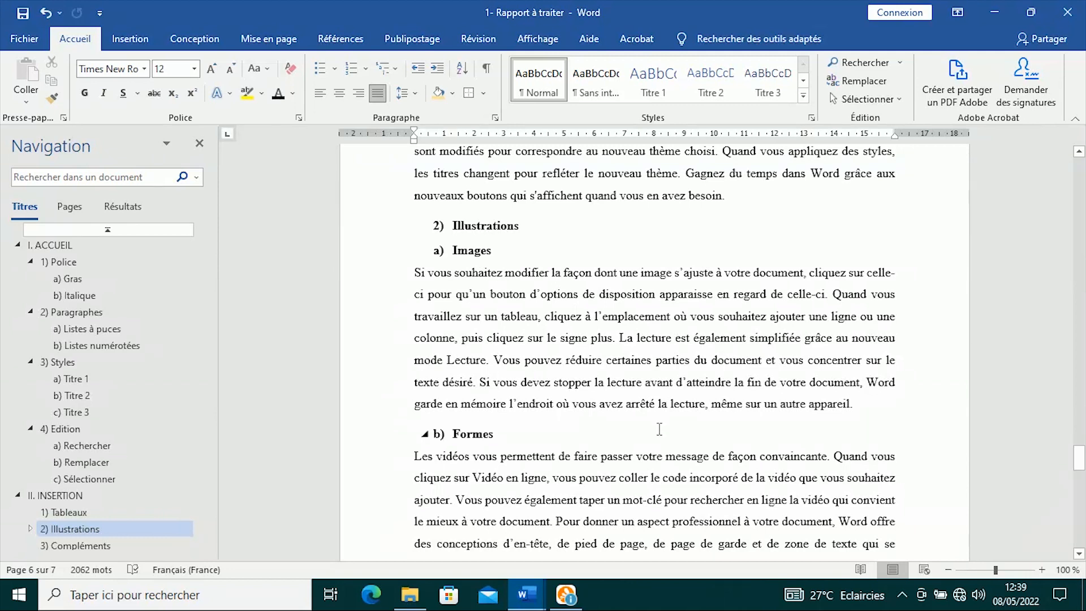
- Insert the mac-vs-pc-pros-and-cons picture from this computer on a new line under a) Images
{"action": "left_click", "coordinate": [509, 250]}
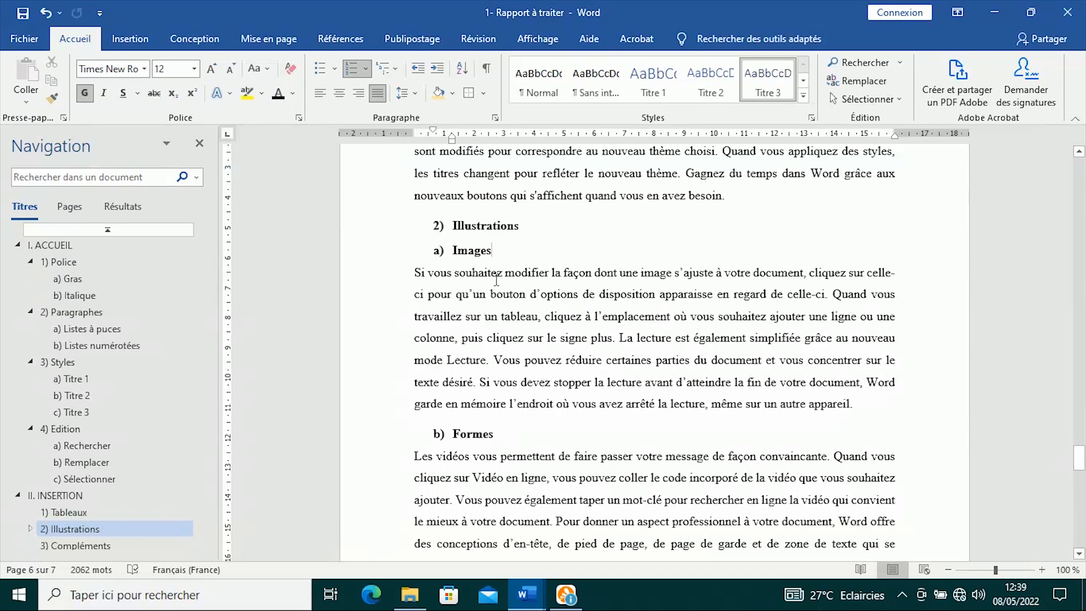
{"action": "key", "text": "Return"}
{"action": "left_click", "coordinate": [127, 41]}
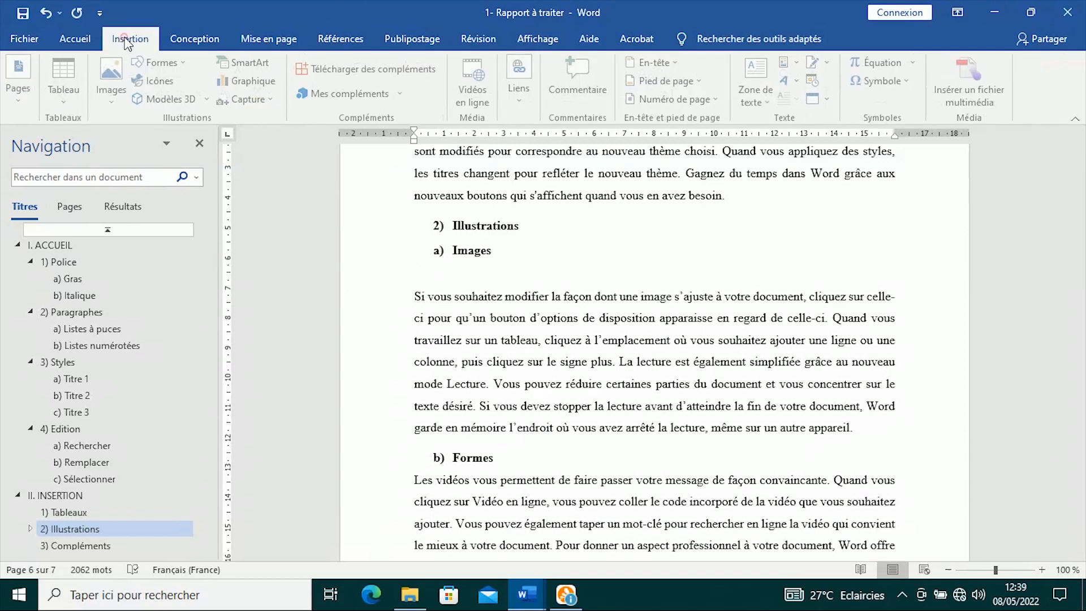
{"action": "left_click", "coordinate": [112, 82]}
{"action": "left_click", "coordinate": [129, 135]}
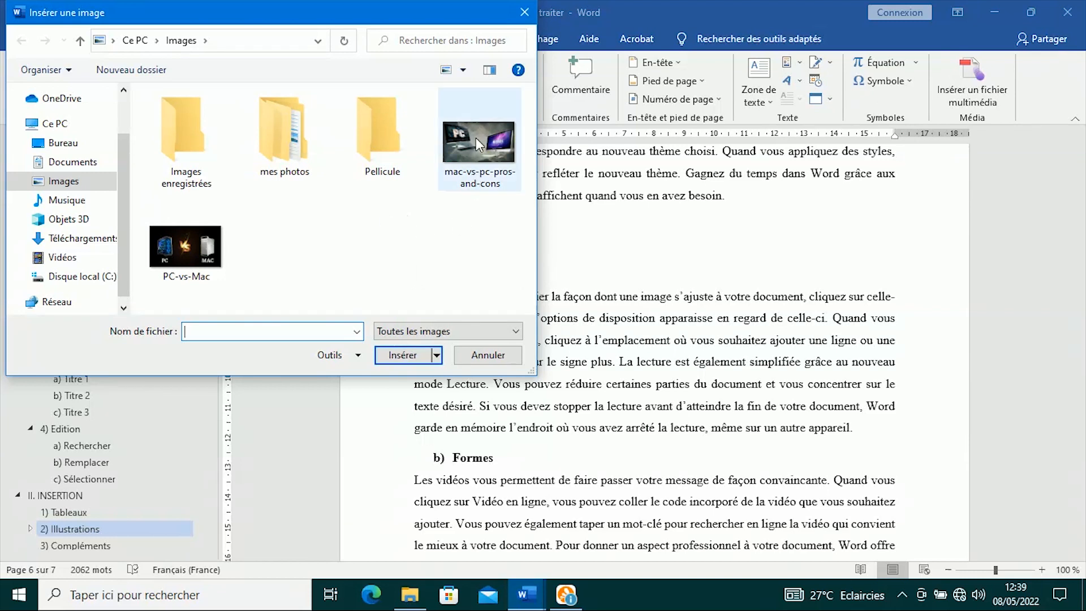
{"action": "left_click", "coordinate": [476, 137]}
{"action": "left_click", "coordinate": [401, 354]}
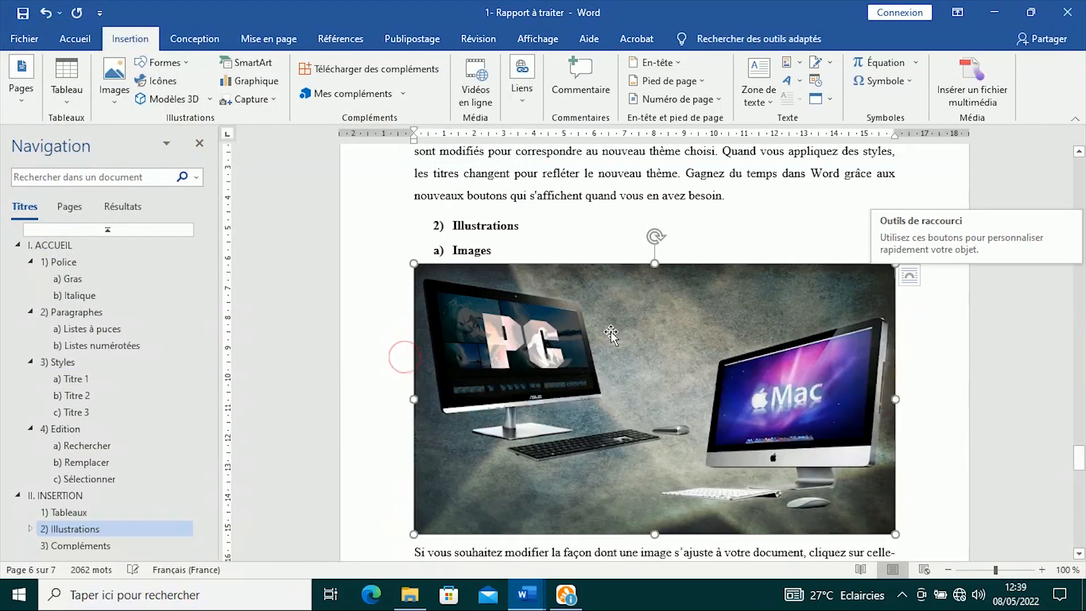
- Deselect the picture and scroll down to the c) Graphiques section on page 7
{"action": "left_click", "coordinate": [588, 231]}
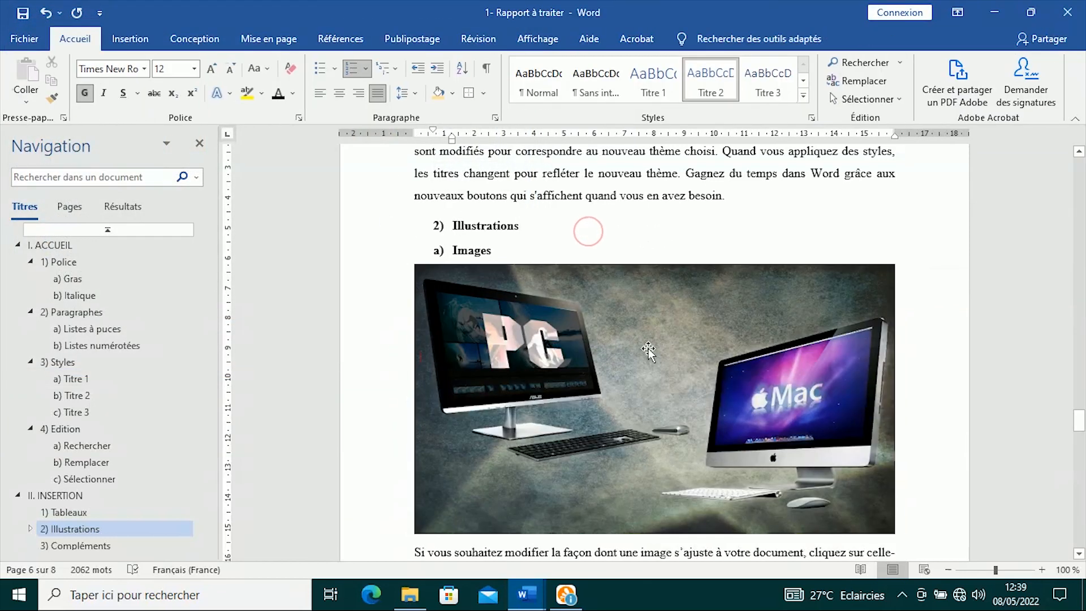
{"action": "scroll", "coordinate": [647, 350], "scroll_direction": "down", "scroll_amount": 3}
{"action": "scroll", "coordinate": [639, 293], "scroll_direction": "up", "scroll_amount": 4}
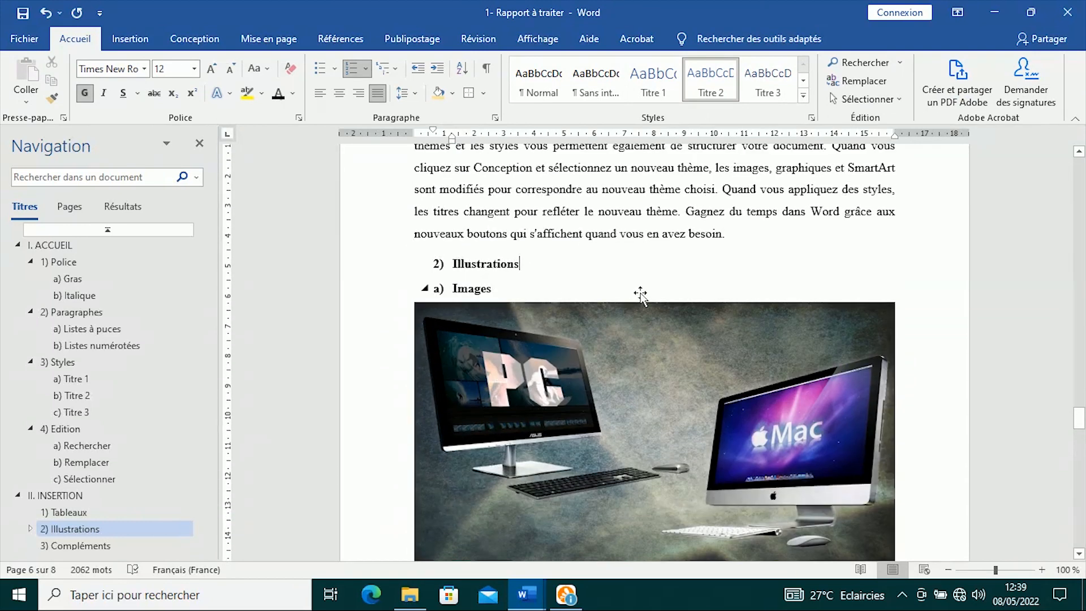
{"action": "scroll", "coordinate": [639, 293], "scroll_direction": "down", "scroll_amount": 4}
{"action": "scroll", "coordinate": [640, 293], "scroll_direction": "up", "scroll_amount": 4}
{"action": "scroll", "coordinate": [640, 293], "scroll_direction": "down", "scroll_amount": 4}
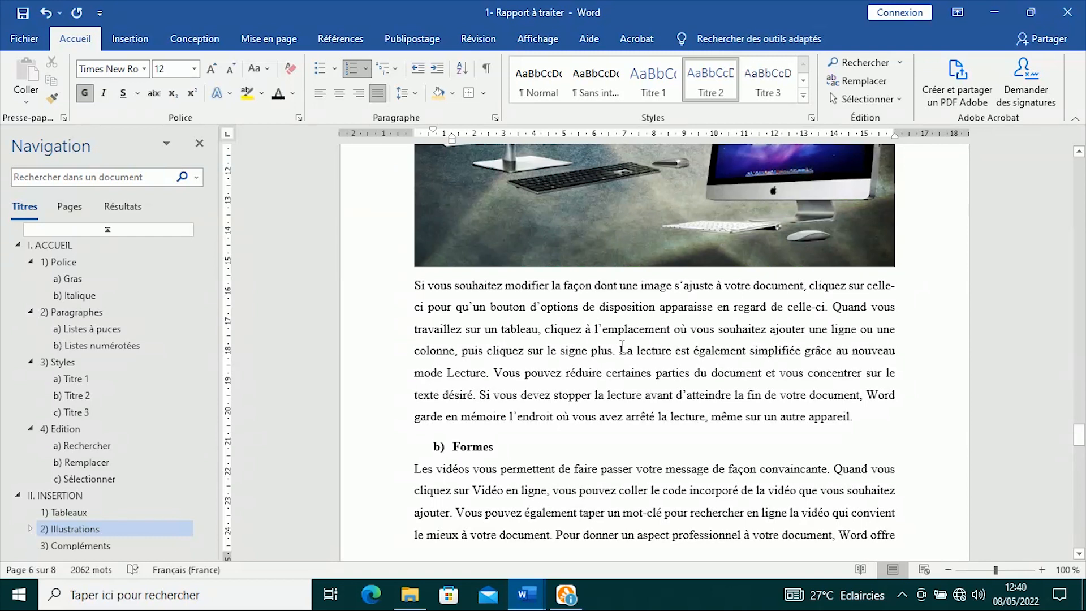
{"action": "scroll", "coordinate": [642, 350], "scroll_direction": "up", "scroll_amount": 5}
{"action": "scroll", "coordinate": [643, 350], "scroll_direction": "down", "scroll_amount": 7}
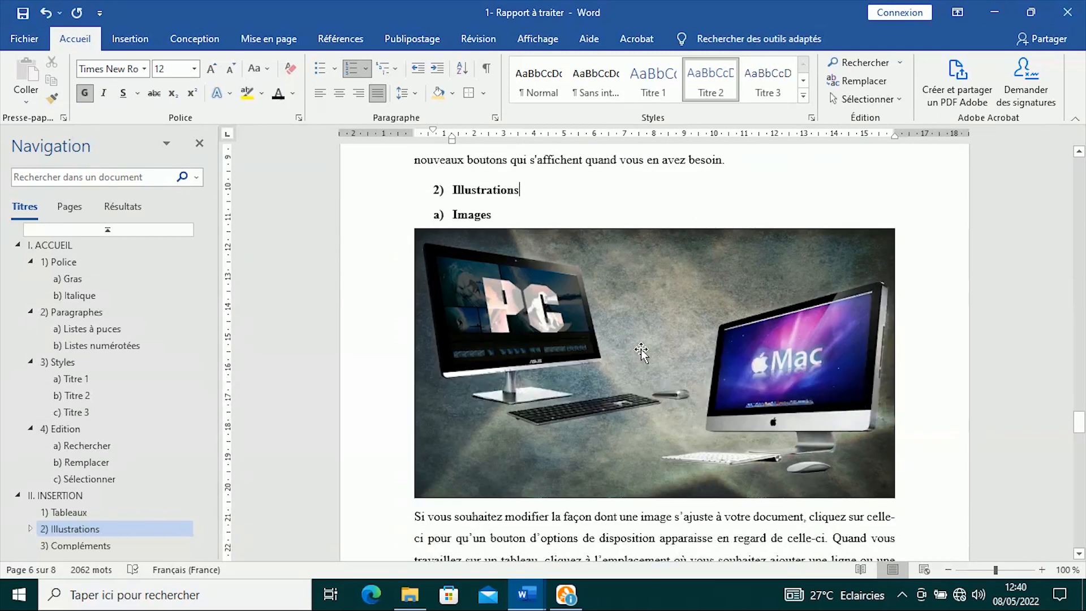
{"action": "scroll", "coordinate": [642, 348], "scroll_direction": "down", "scroll_amount": 10}
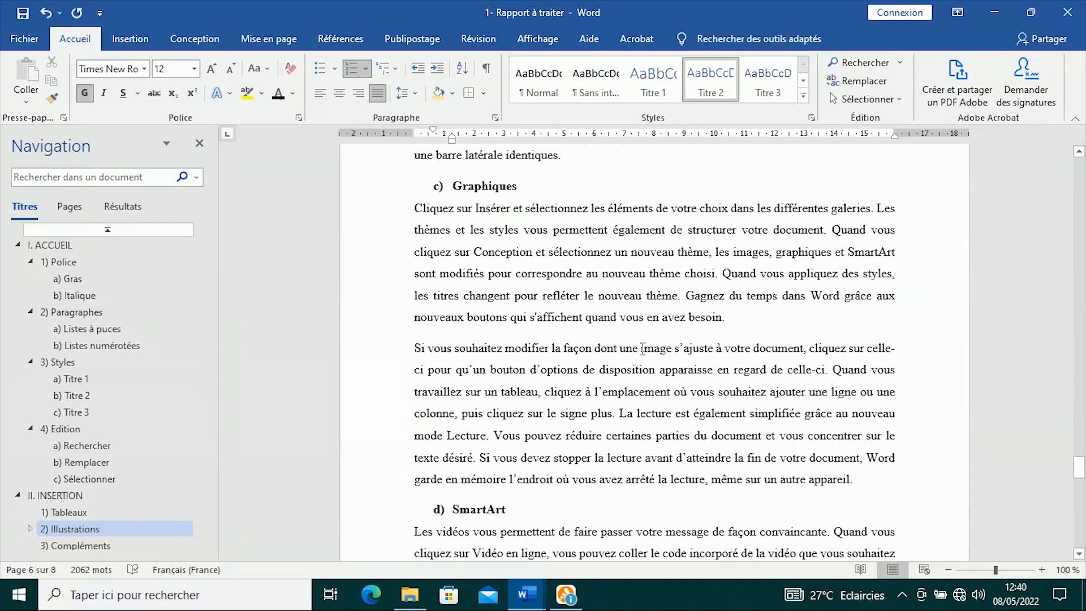
- Insert a 3D pie chart titled Ventes after 'besoin.' and close its Excel data sheet
{"action": "left_click", "coordinate": [744, 322]}
{"action": "key", "text": "Return"}
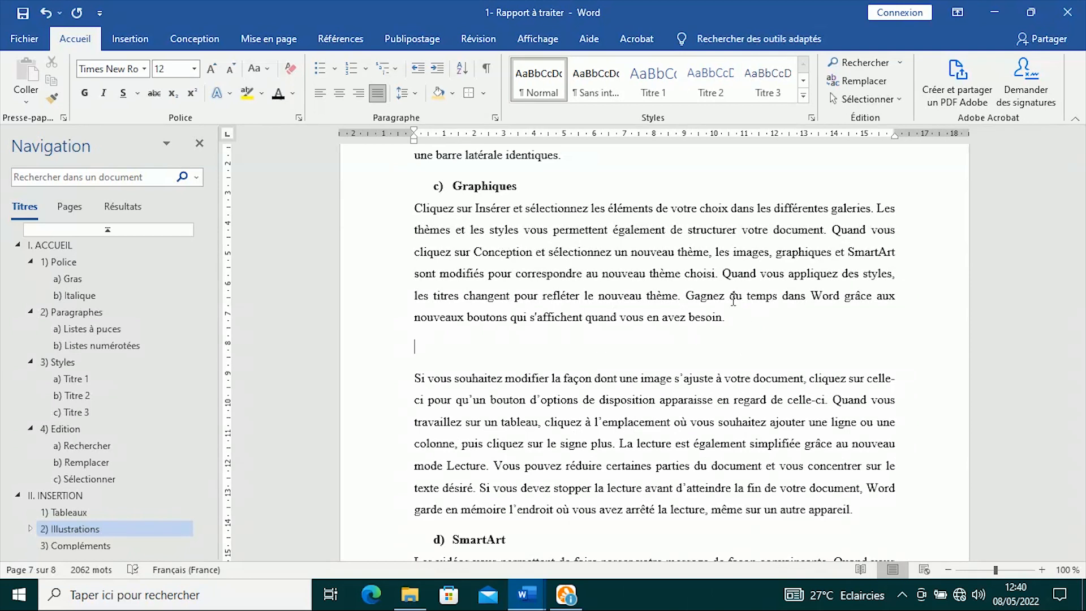
{"action": "left_click", "coordinate": [130, 39]}
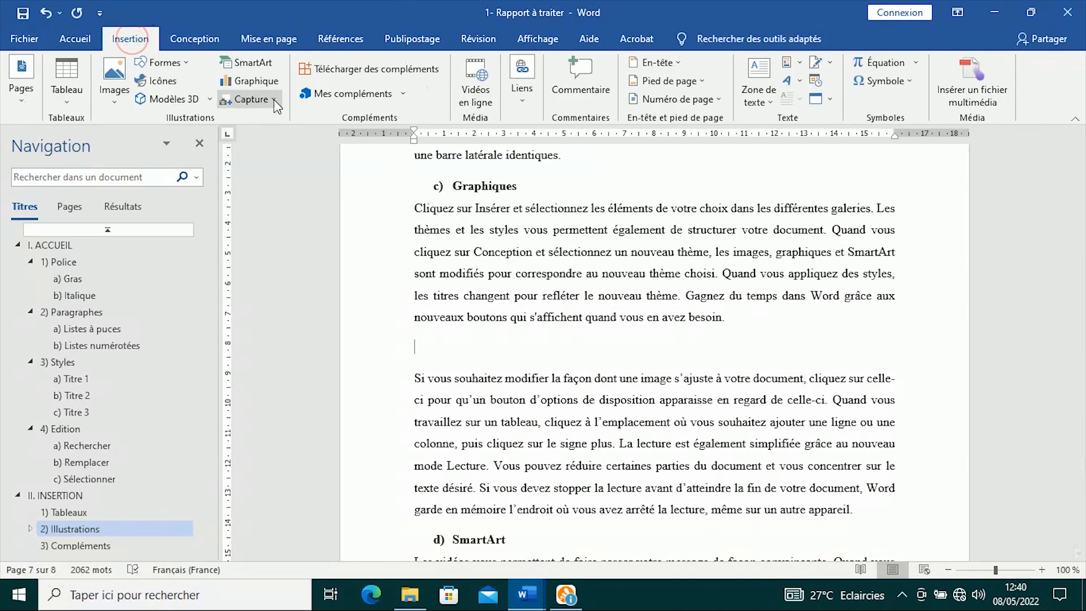
{"action": "left_click", "coordinate": [259, 83]}
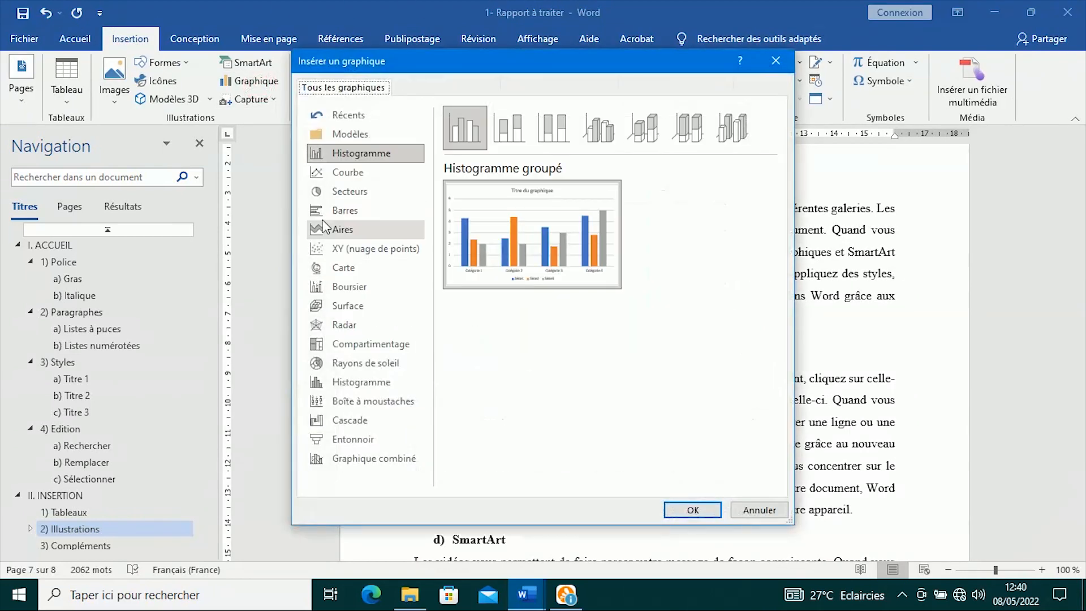
{"action": "left_click", "coordinate": [332, 192]}
{"action": "left_click", "coordinate": [509, 127]}
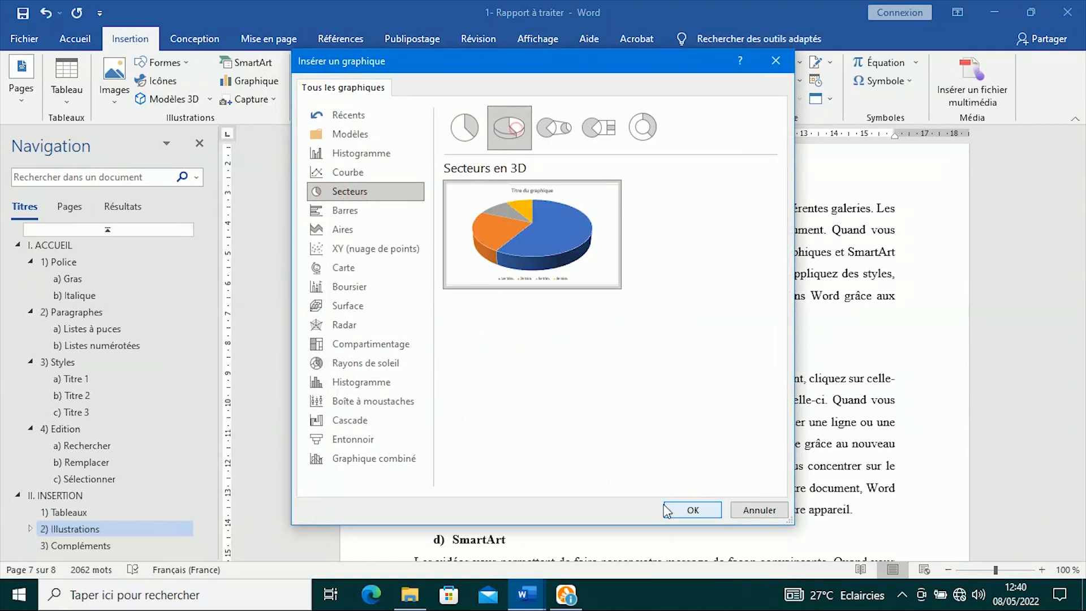
{"action": "left_click", "coordinate": [692, 510]}
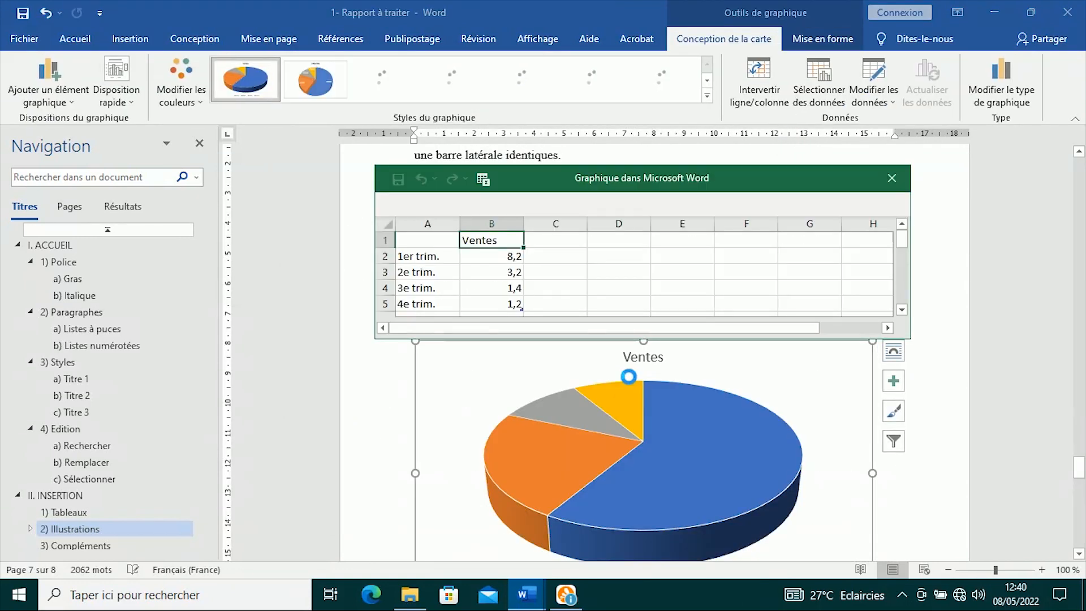
{"action": "scroll", "coordinate": [671, 398], "scroll_direction": "down", "scroll_amount": 2}
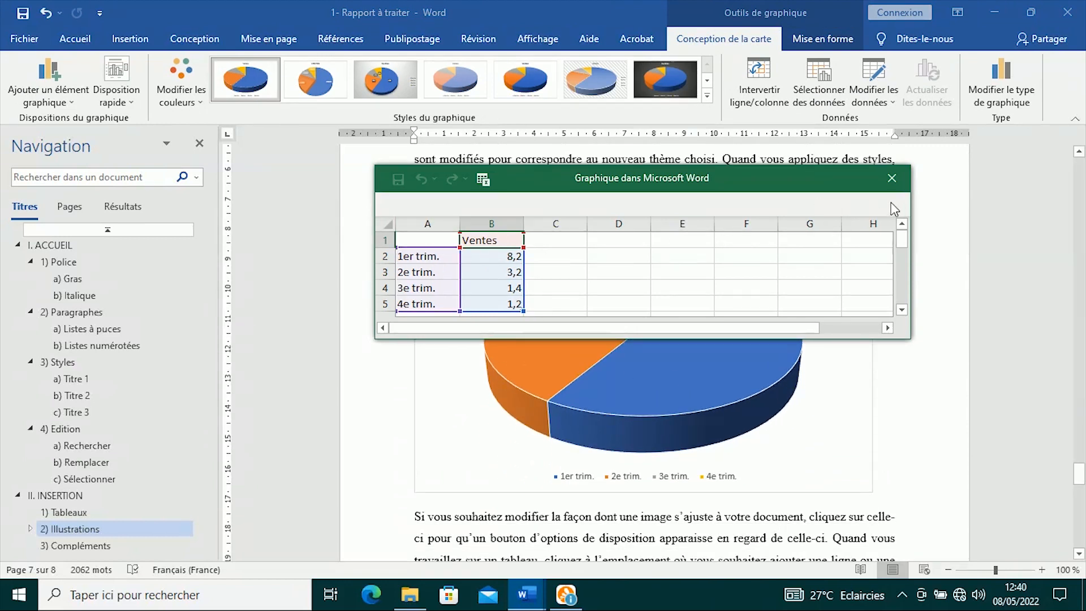
{"action": "left_click", "coordinate": [891, 179]}
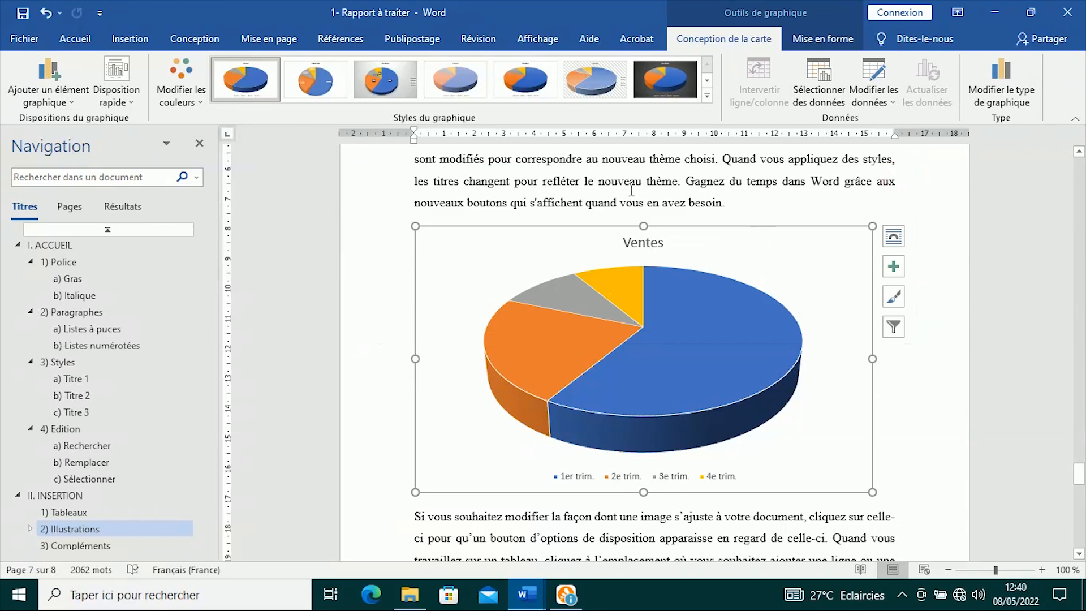
{"action": "left_click", "coordinate": [670, 188]}
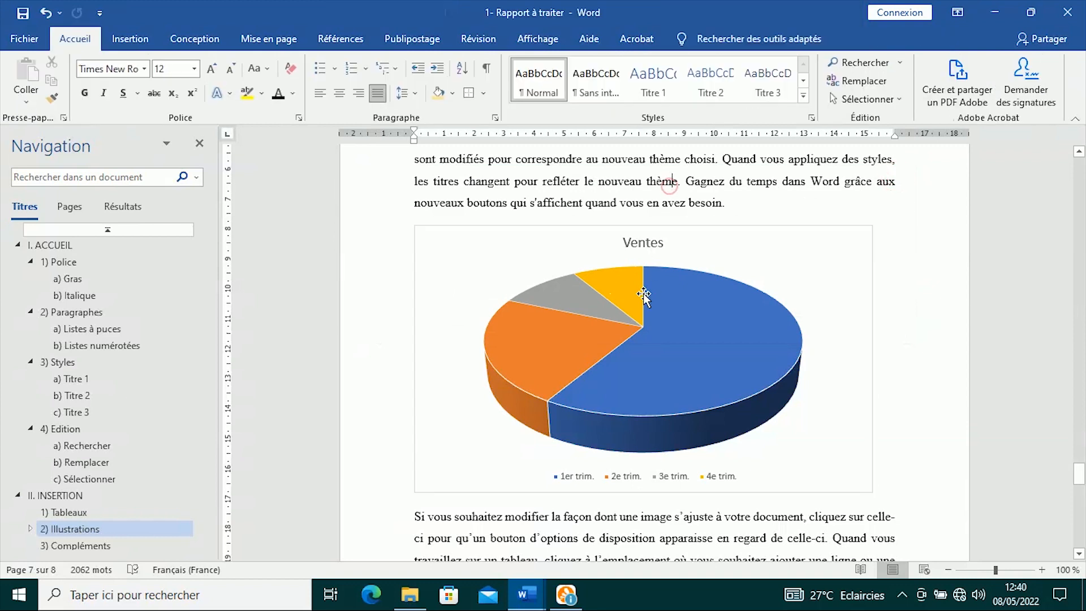
{"action": "left_click", "coordinate": [527, 591]}
- Check the finished report, 2- Rapport traité, then return to the working report
{"action": "left_click", "coordinate": [613, 529]}
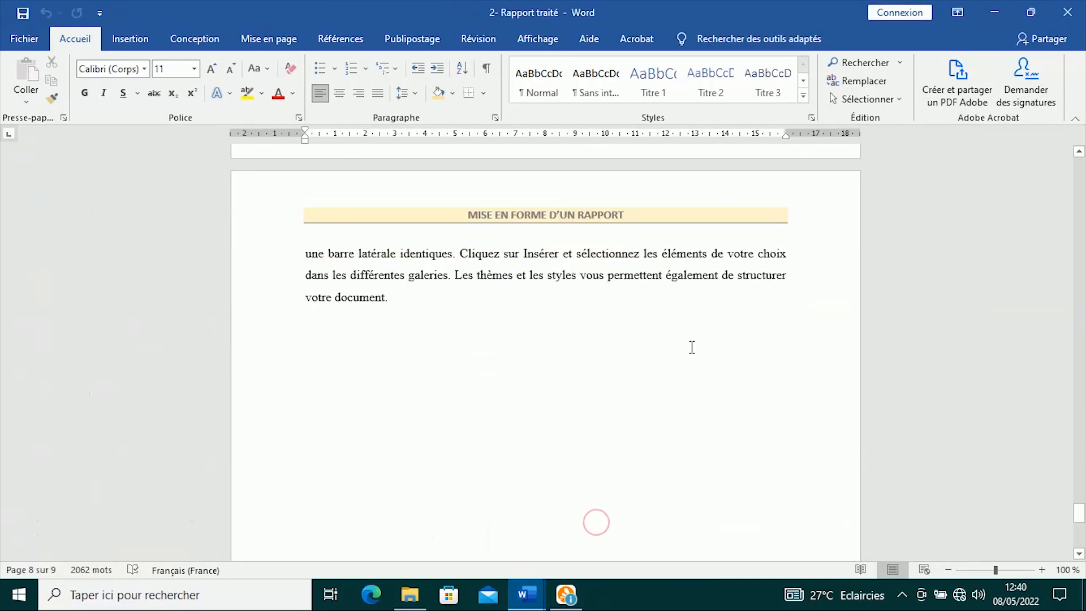
{"action": "scroll", "coordinate": [692, 351], "scroll_direction": "up", "scroll_amount": 15}
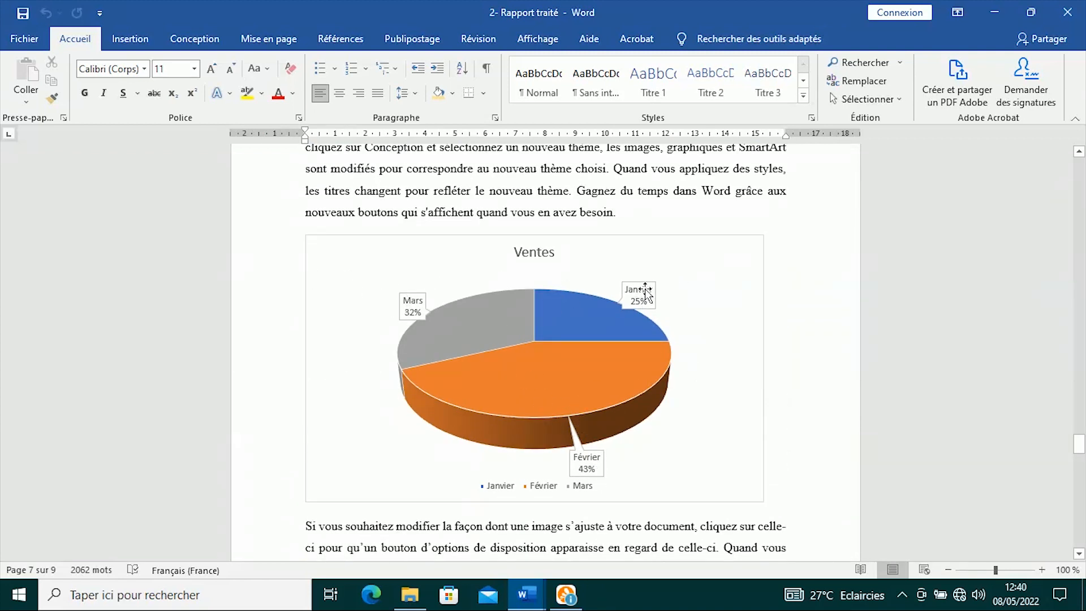
{"action": "left_click", "coordinate": [527, 594]}
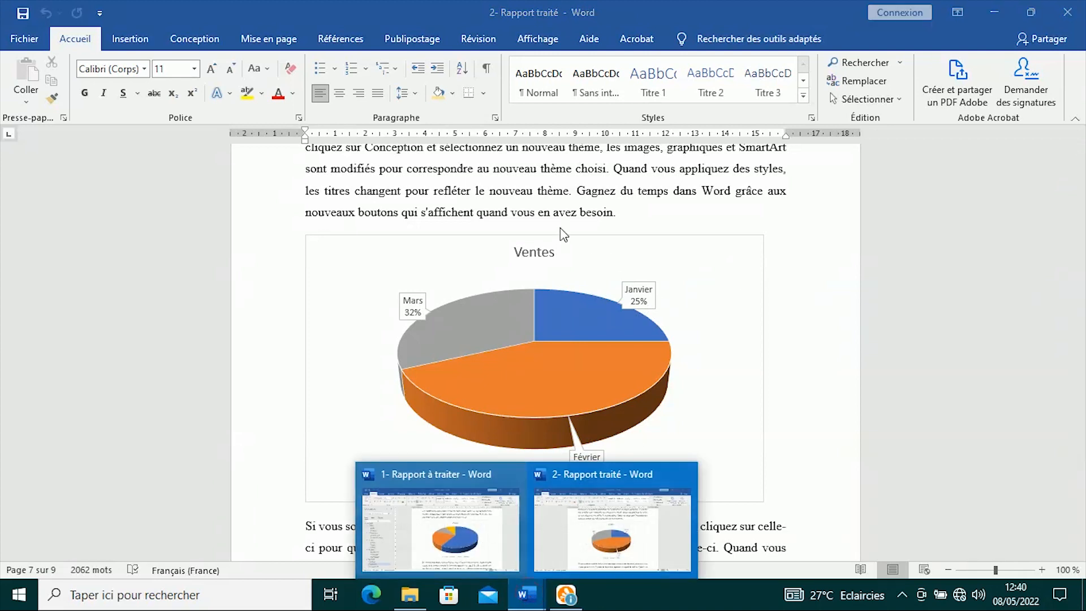
{"action": "left_click", "coordinate": [474, 547]}
- Add callout data labels to the Ventes pie chart showing each quarter and its percentage
{"action": "left_click", "coordinate": [807, 265]}
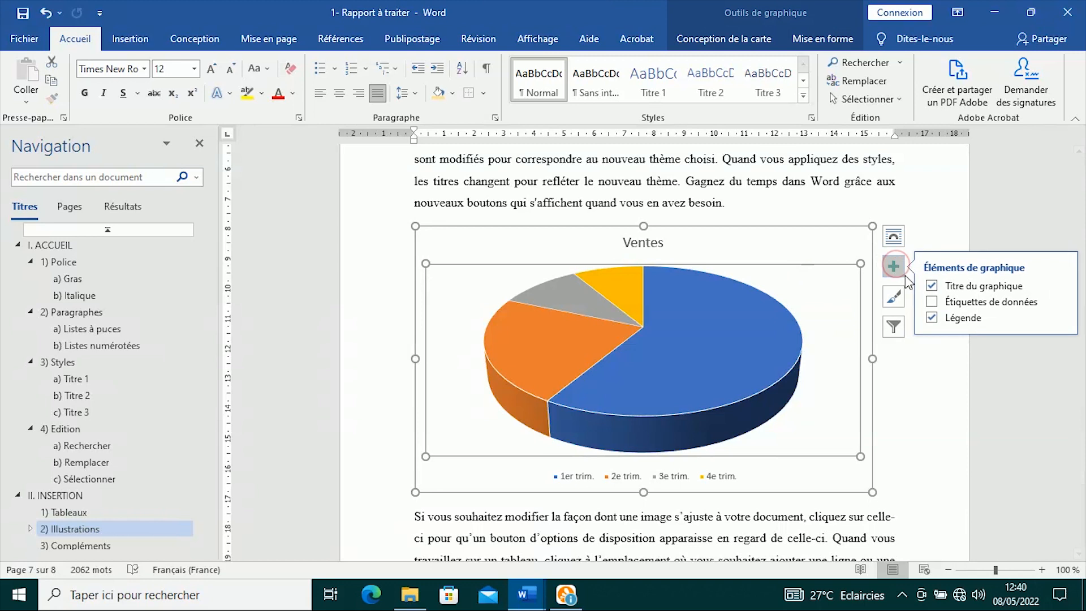
{"action": "left_click", "coordinate": [1060, 302]}
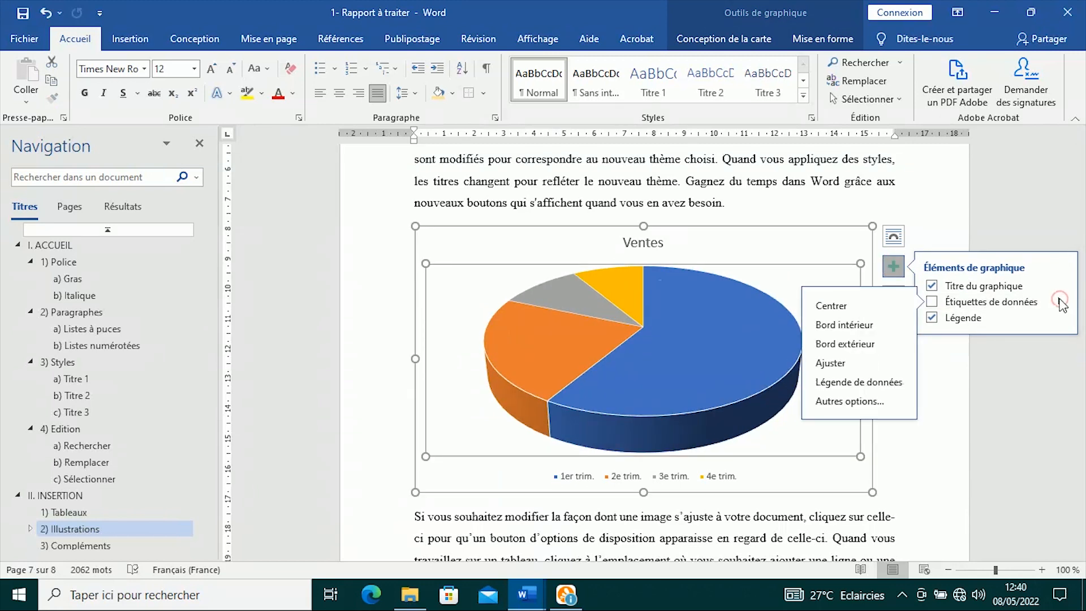
{"action": "left_click", "coordinate": [862, 385]}
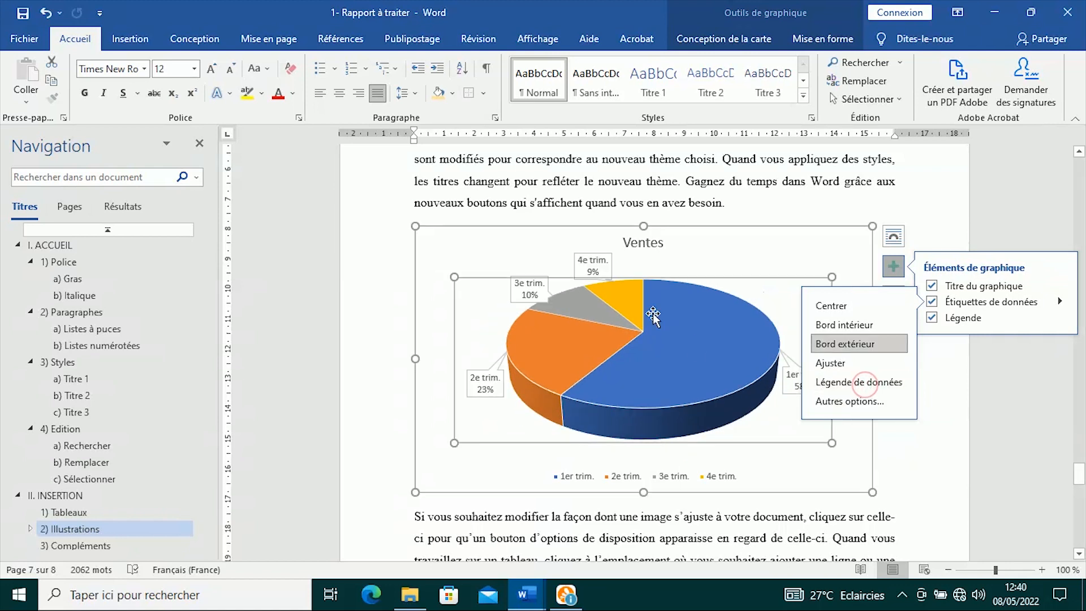
{"action": "left_click", "coordinate": [620, 198]}
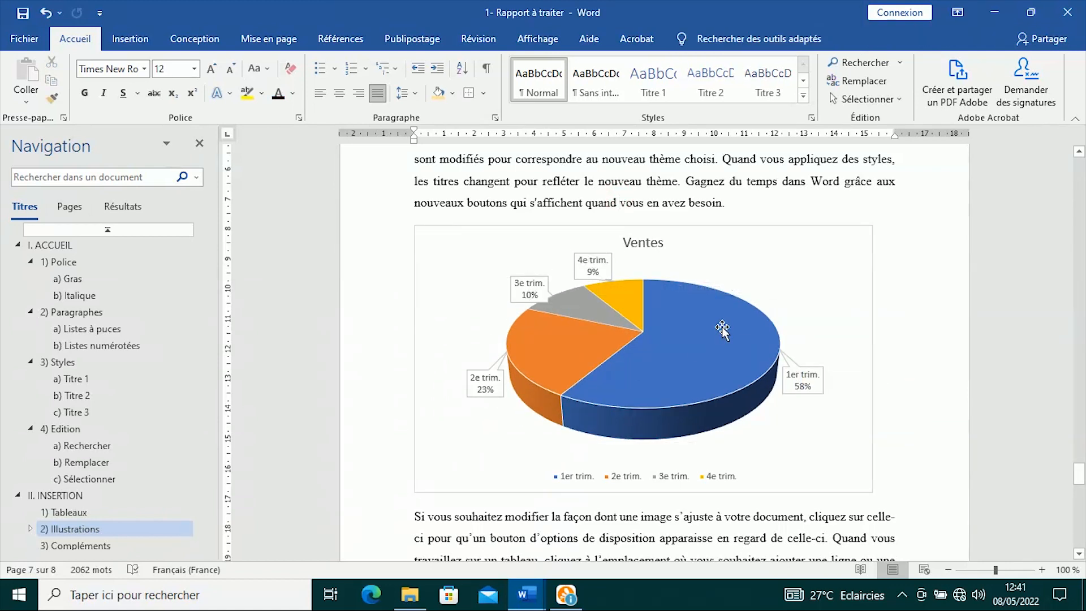
- Scroll to 3) Compléments and compare it with the finished report's text-wrapped Coca-Cola image
{"action": "scroll", "coordinate": [723, 327], "scroll_direction": "down", "scroll_amount": 10}
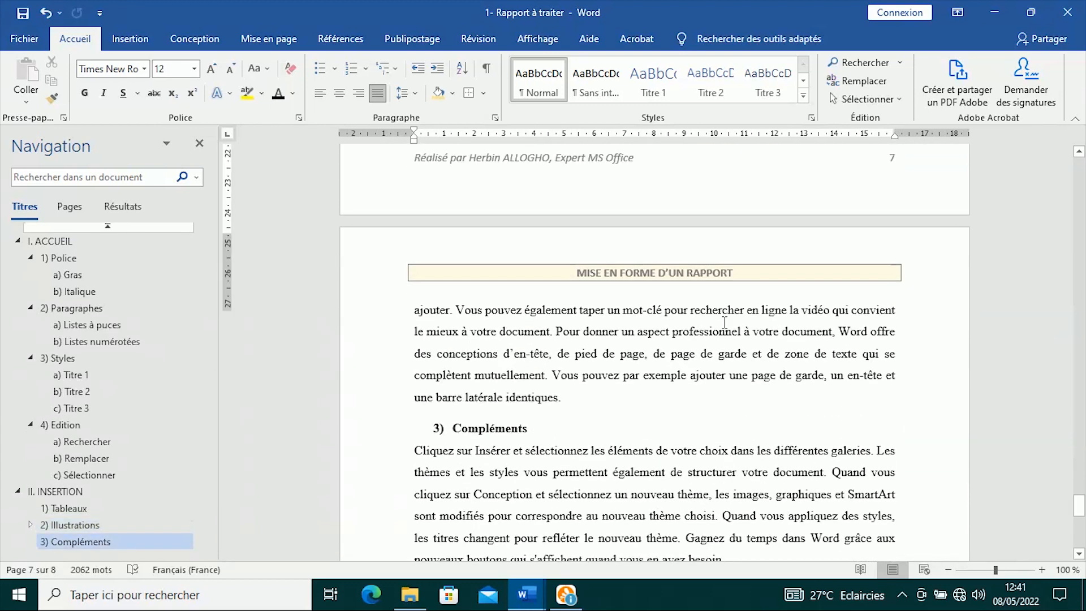
{"action": "scroll", "coordinate": [351, 324], "scroll_direction": "up", "scroll_amount": 3}
{"action": "scroll", "coordinate": [581, 288], "scroll_direction": "down", "scroll_amount": 3}
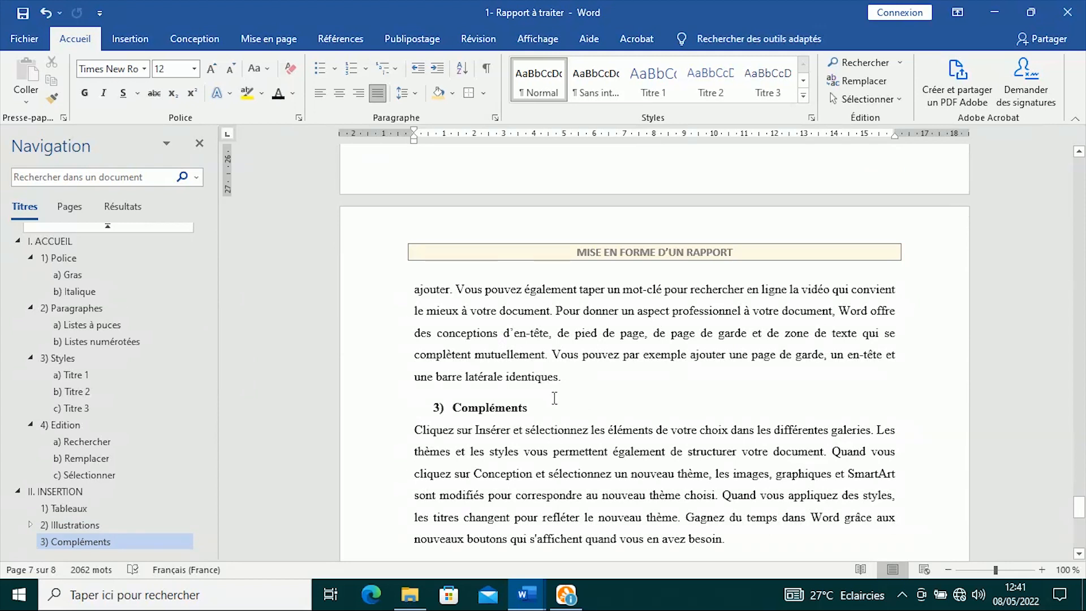
{"action": "scroll", "coordinate": [554, 398], "scroll_direction": "down", "scroll_amount": 3}
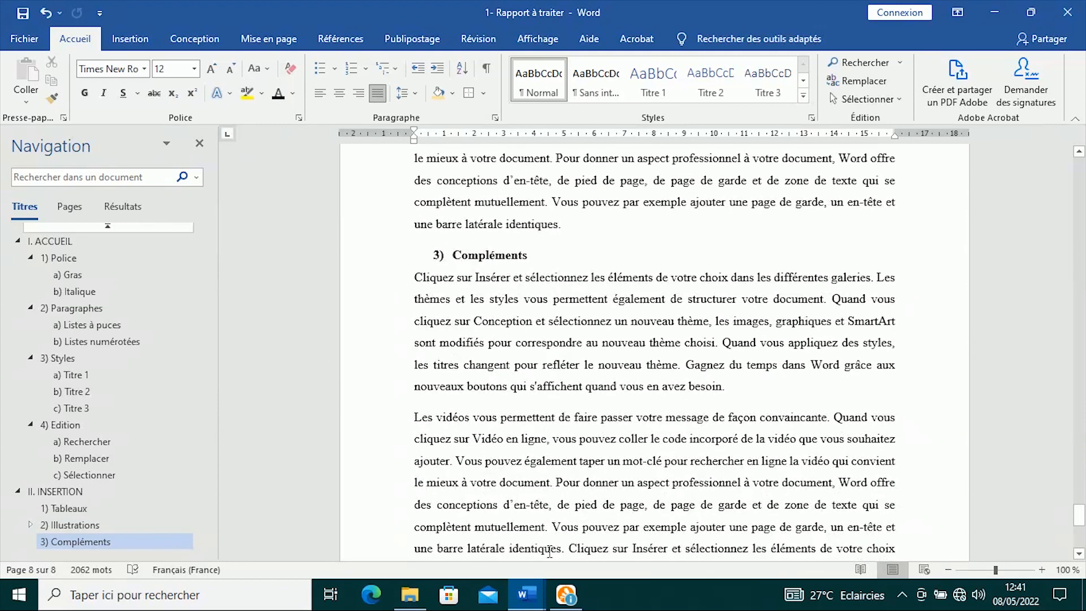
{"action": "mouse_move", "coordinate": [526, 593]}
{"action": "left_click", "coordinate": [595, 528]}
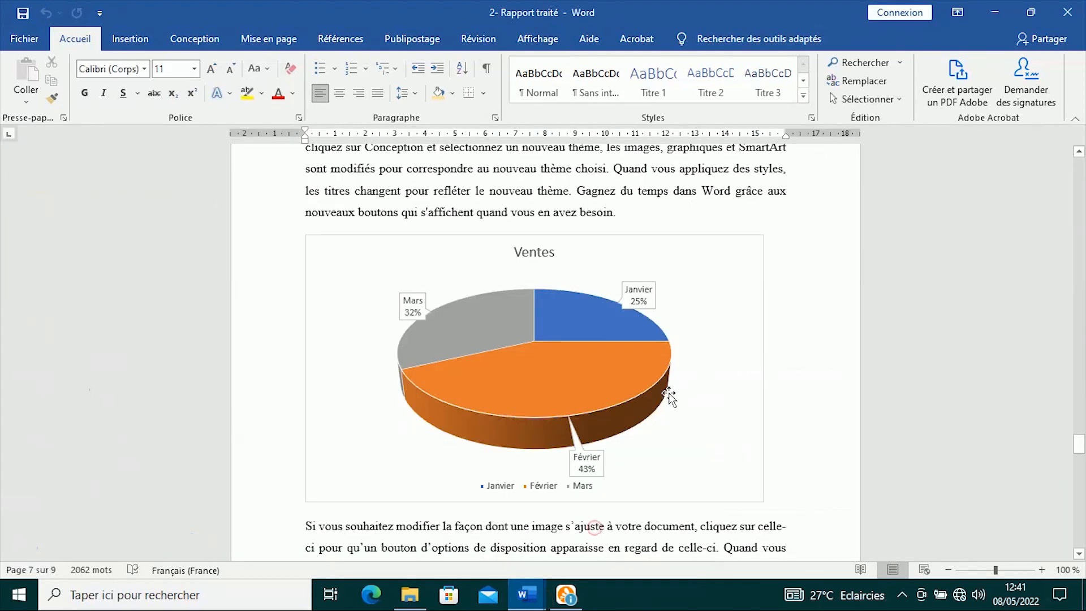
{"action": "scroll", "coordinate": [669, 396], "scroll_direction": "down", "scroll_amount": 15}
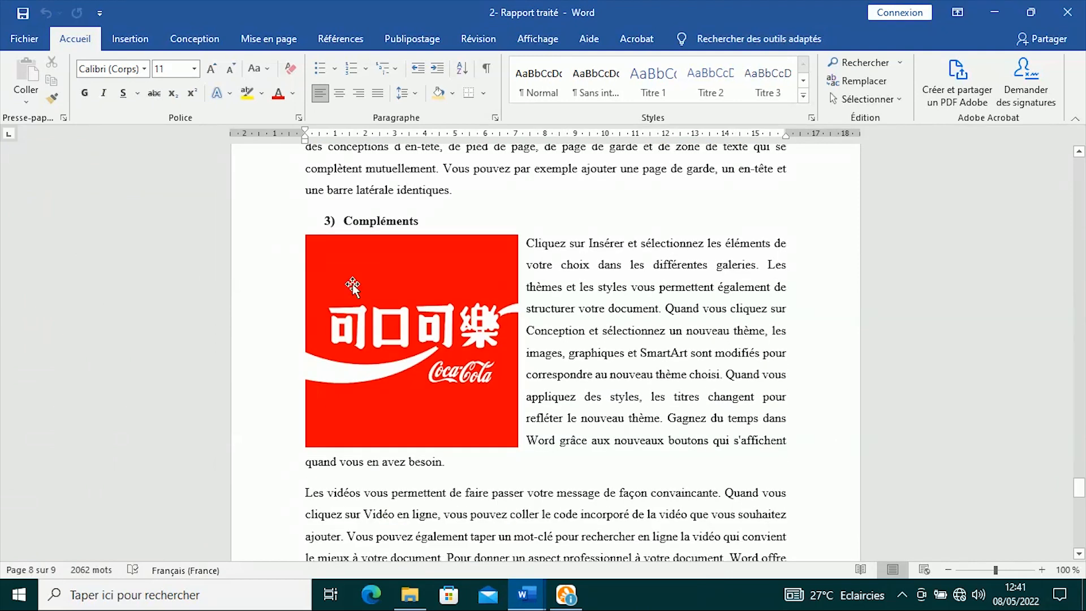
{"action": "mouse_move", "coordinate": [526, 593]}
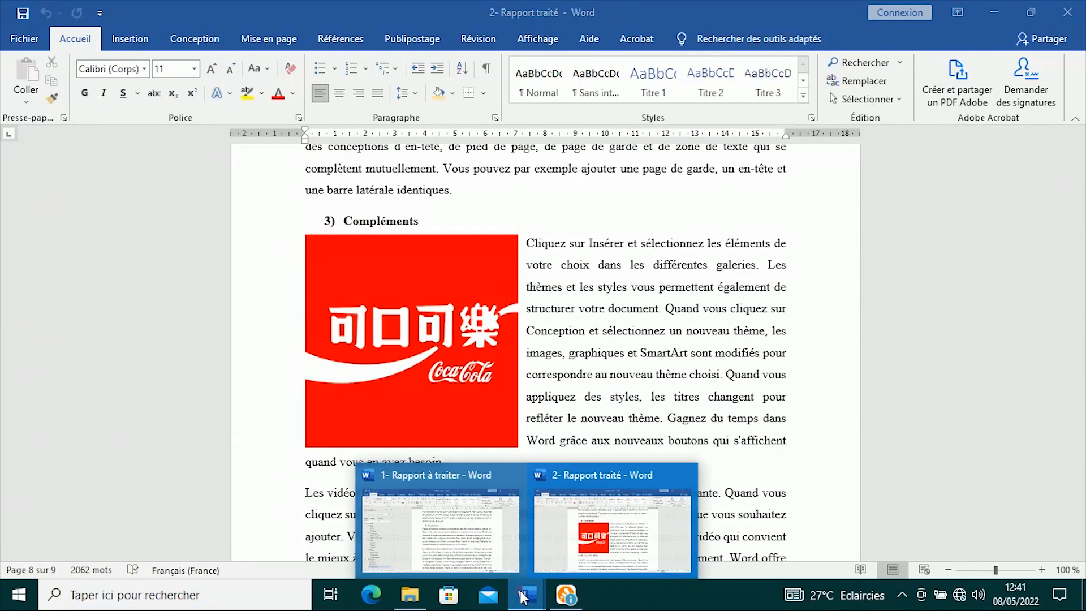
{"action": "left_click", "coordinate": [455, 531]}
- Add an empty line below 3) Compléments and insert the PC-vs-Mac image from this device there
{"action": "left_click", "coordinate": [550, 259]}
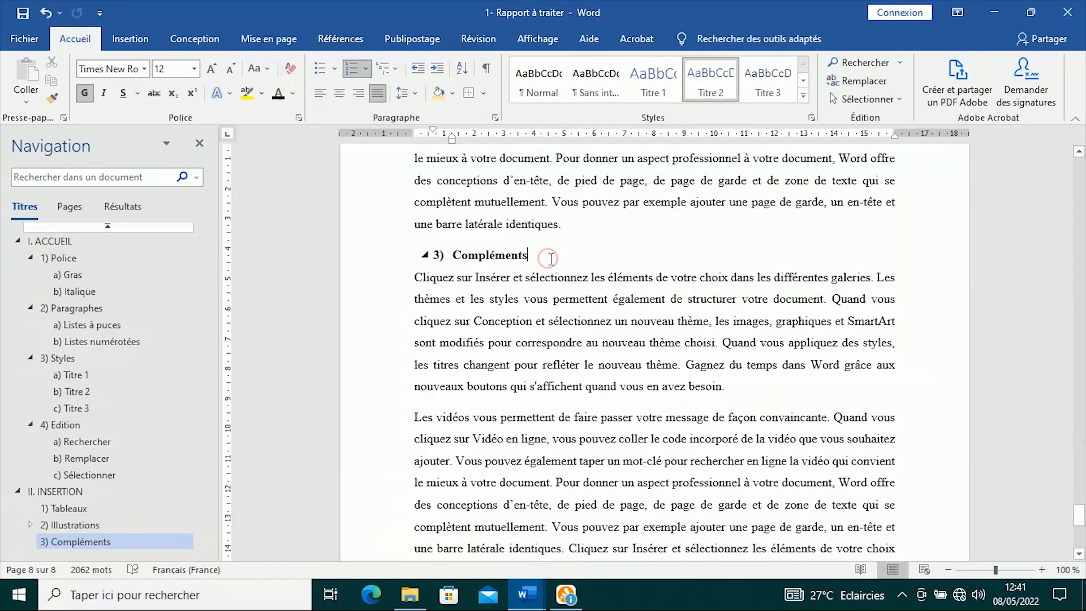
{"action": "key", "text": "Return"}
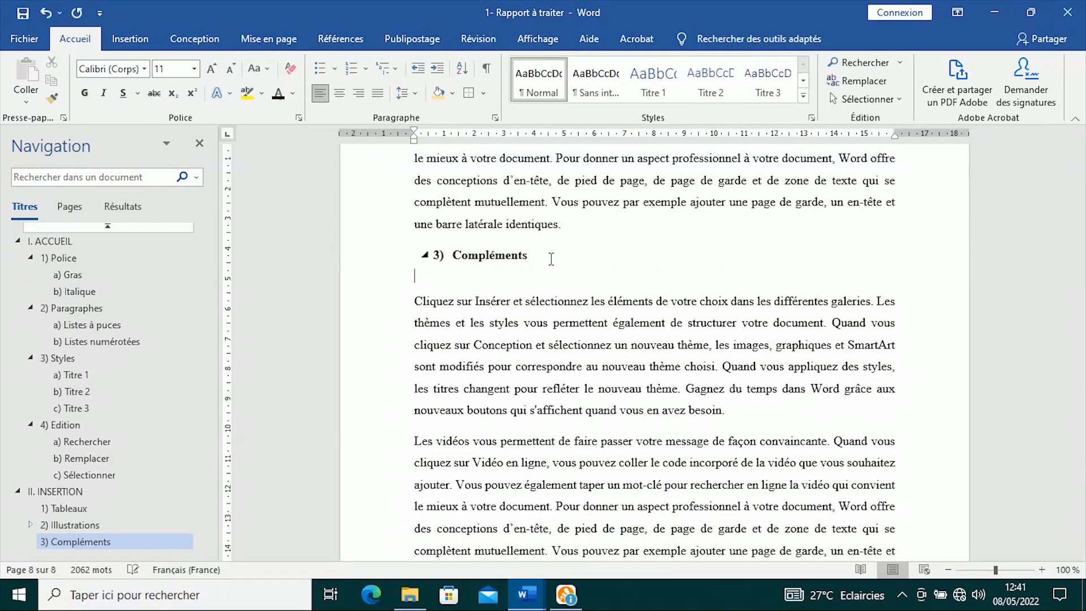
{"action": "left_click", "coordinate": [130, 38]}
{"action": "left_click", "coordinate": [110, 99]}
{"action": "left_click", "coordinate": [153, 139]}
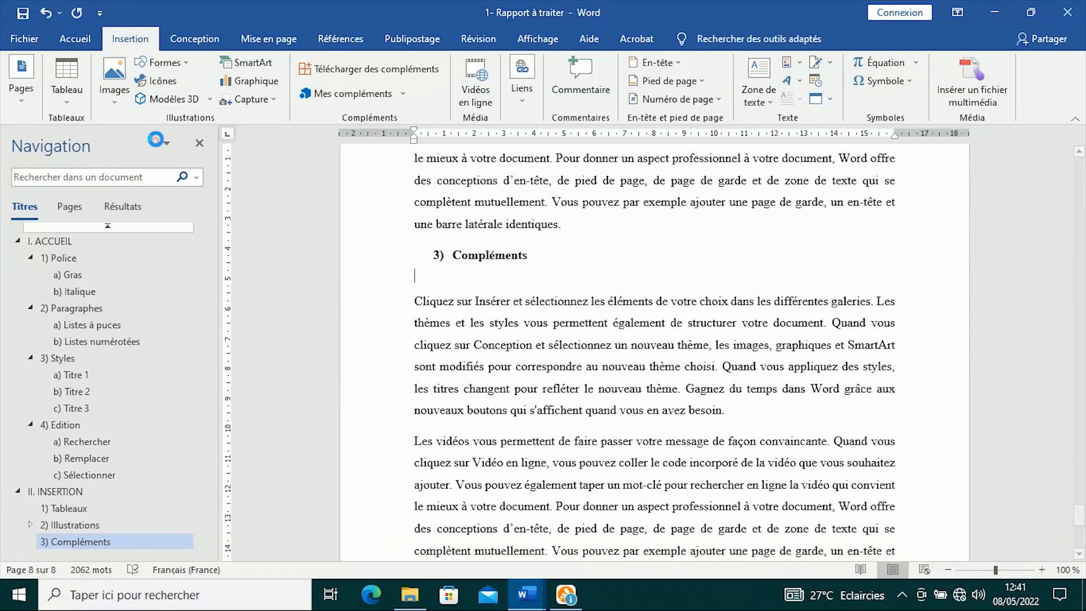
{"action": "double_click", "coordinate": [199, 242]}
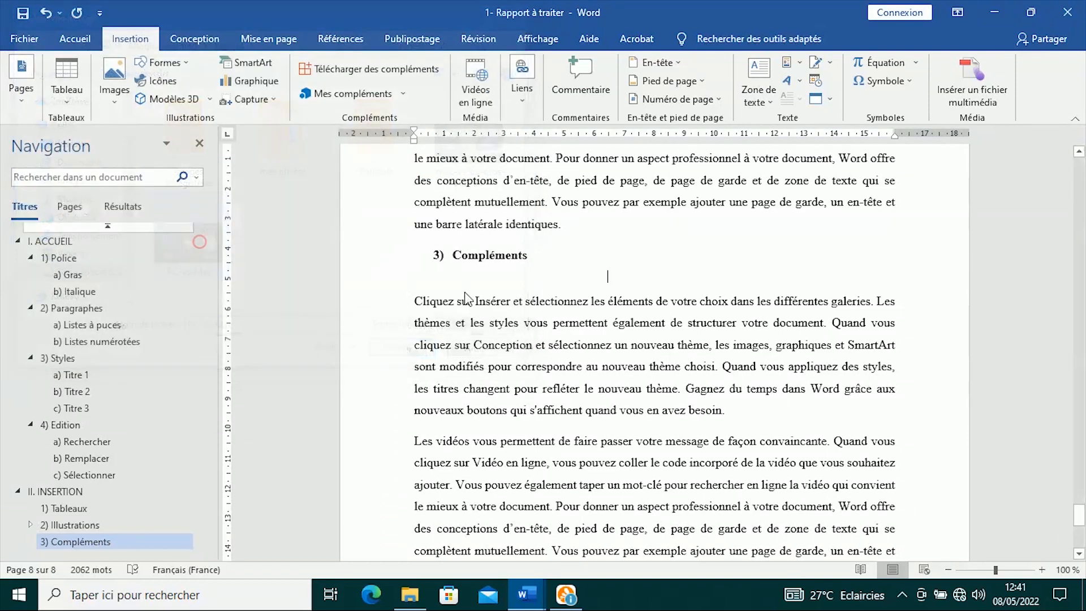
{"action": "scroll", "coordinate": [648, 328], "scroll_direction": "down", "scroll_amount": 3}
{"action": "scroll", "coordinate": [648, 328], "scroll_direction": "up", "scroll_amount": 3}
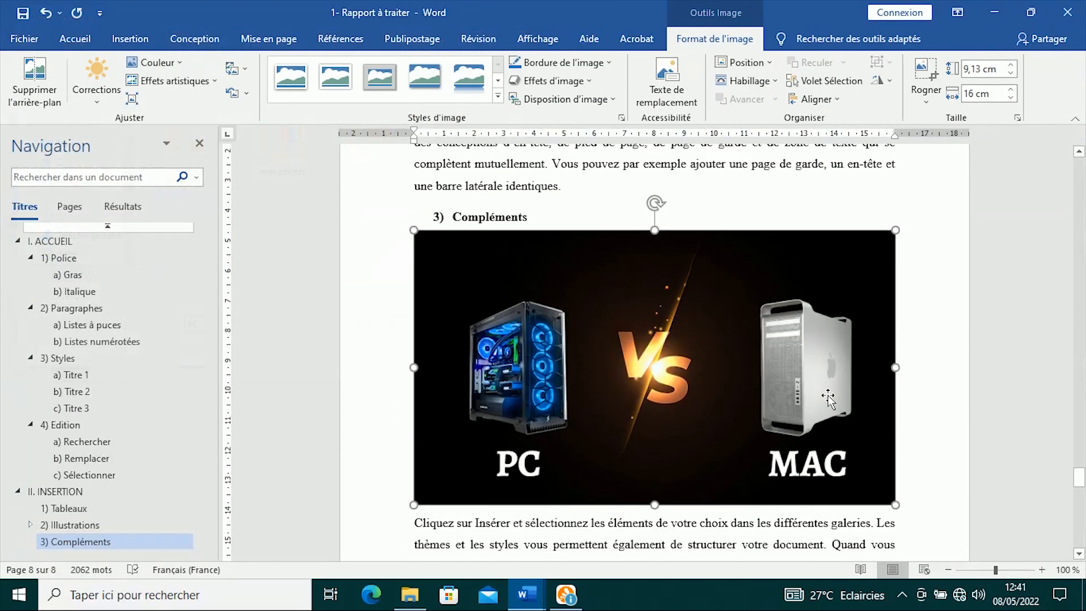
- Shrink the PC vs MAC picture to about half size and apply tight text wrapping
{"action": "left_click_drag", "start_coordinate": [897, 232], "coordinate": [598, 355]}
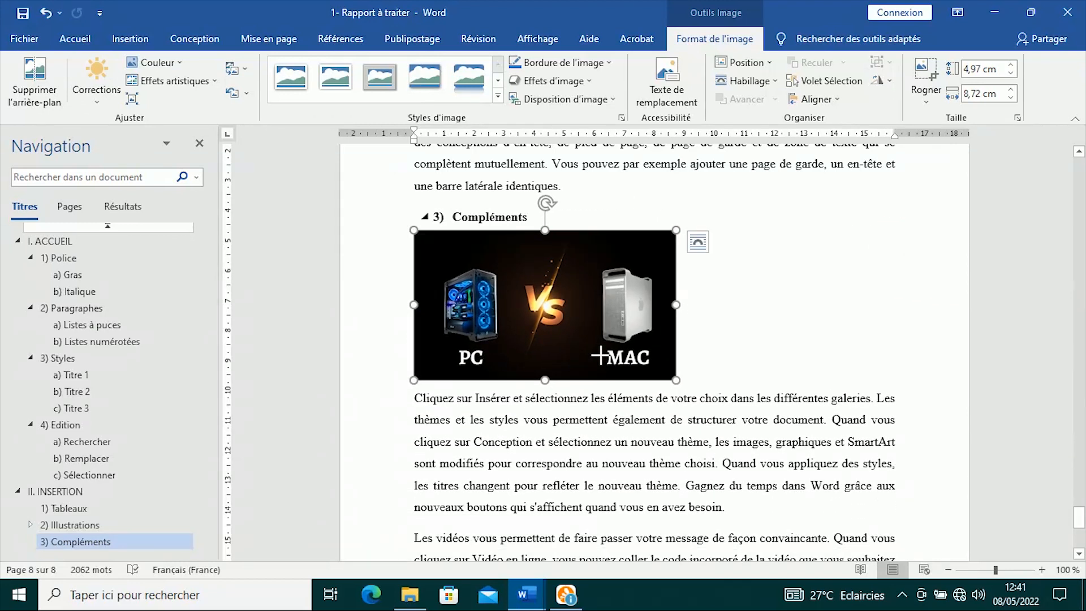
{"action": "left_click", "coordinate": [701, 243]}
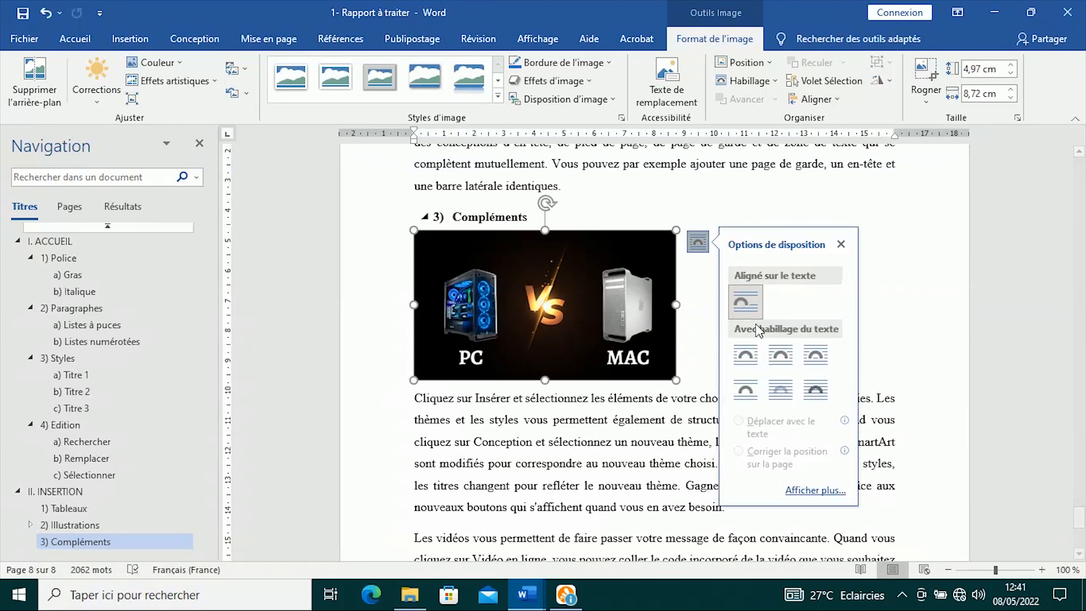
{"action": "left_click", "coordinate": [780, 356]}
{"action": "left_click", "coordinate": [659, 192]}
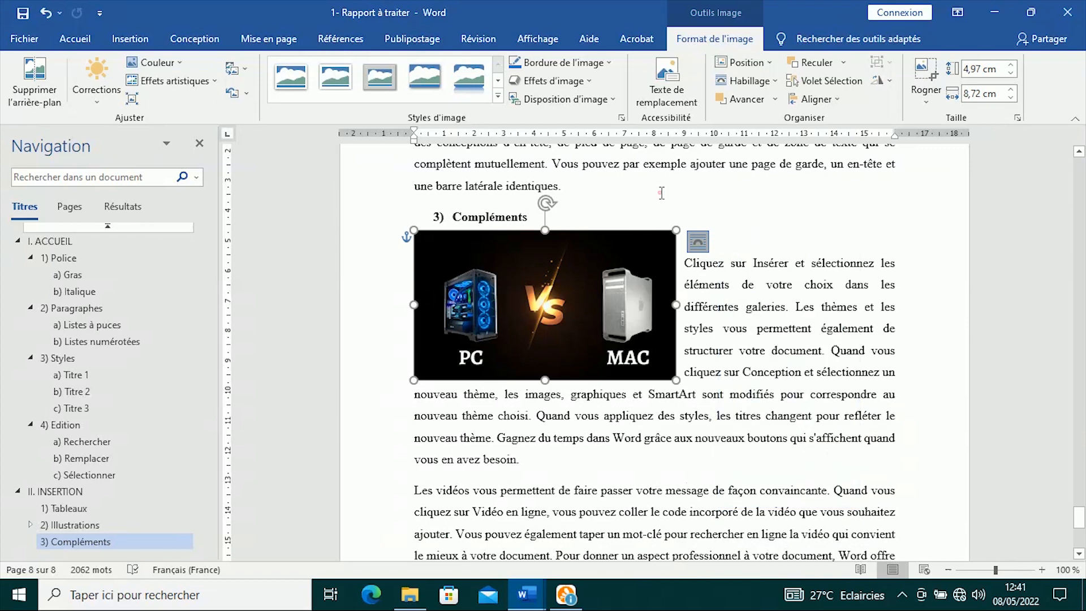
- Move the picture slightly lower and switch its wrapping to Encadré (square)
{"action": "left_click", "coordinate": [613, 270]}
{"action": "mouse_move", "coordinate": [659, 249]}
{"action": "left_mouse_down"}
{"action": "mouse_move", "coordinate": [658, 269]}
{"action": "mouse_move", "coordinate": [659, 255]}
{"action": "left_mouse_up"}
{"action": "left_click", "coordinate": [698, 247]}
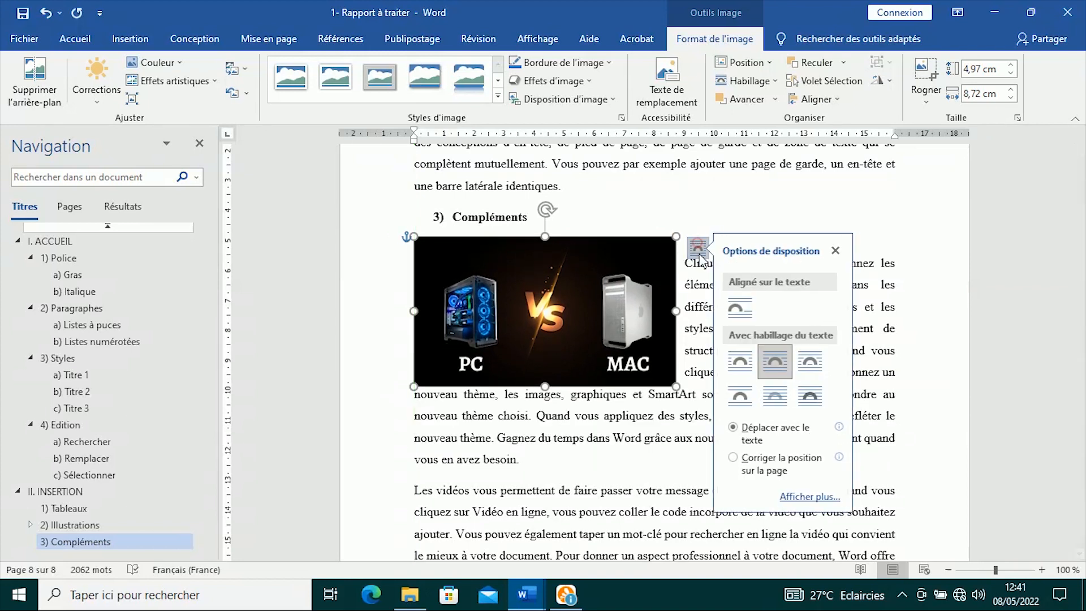
{"action": "left_click", "coordinate": [745, 366]}
{"action": "left_click_drag", "start_coordinate": [595, 269], "coordinate": [593, 288]}
{"action": "left_click", "coordinate": [781, 307]}
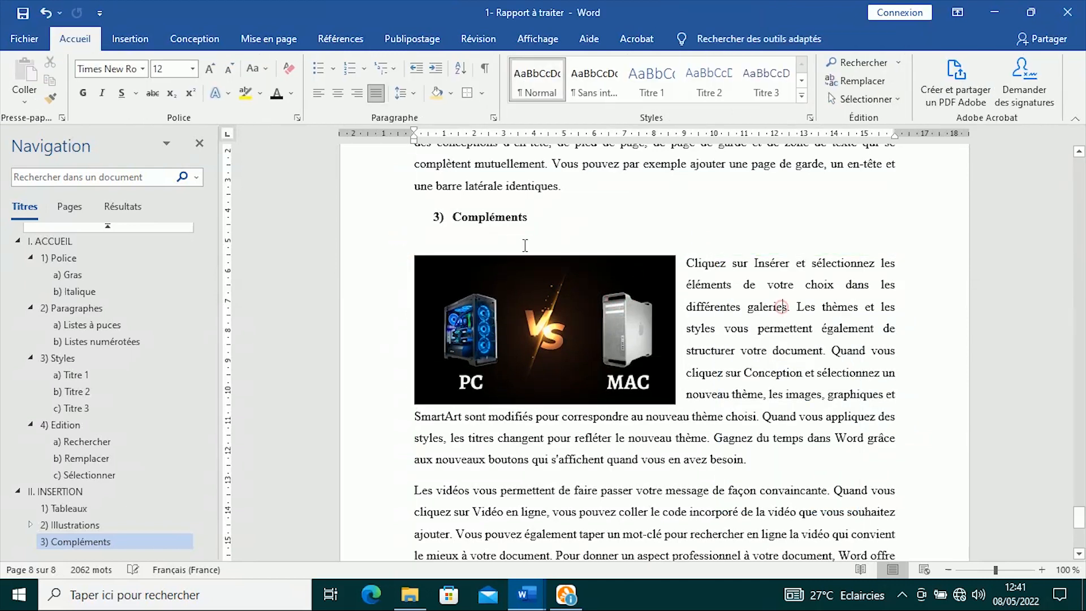
- Delete the empty line above the picture so the Compléments paragraph wraps beside it
{"action": "left_click", "coordinate": [491, 240]}
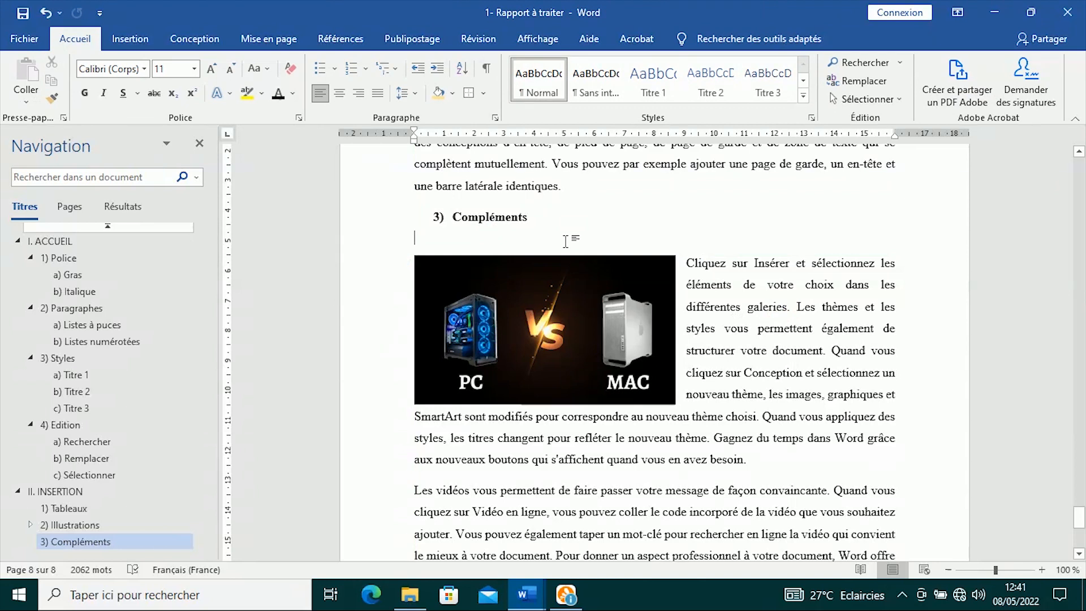
{"action": "key", "text": "BackSpace"}
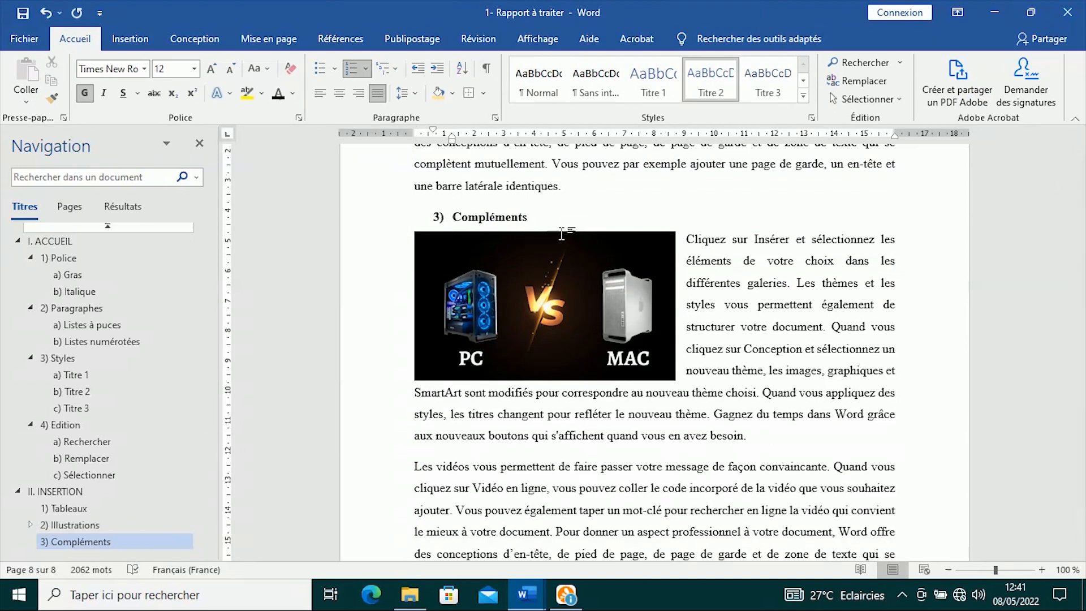
{"action": "left_click", "coordinate": [622, 193]}
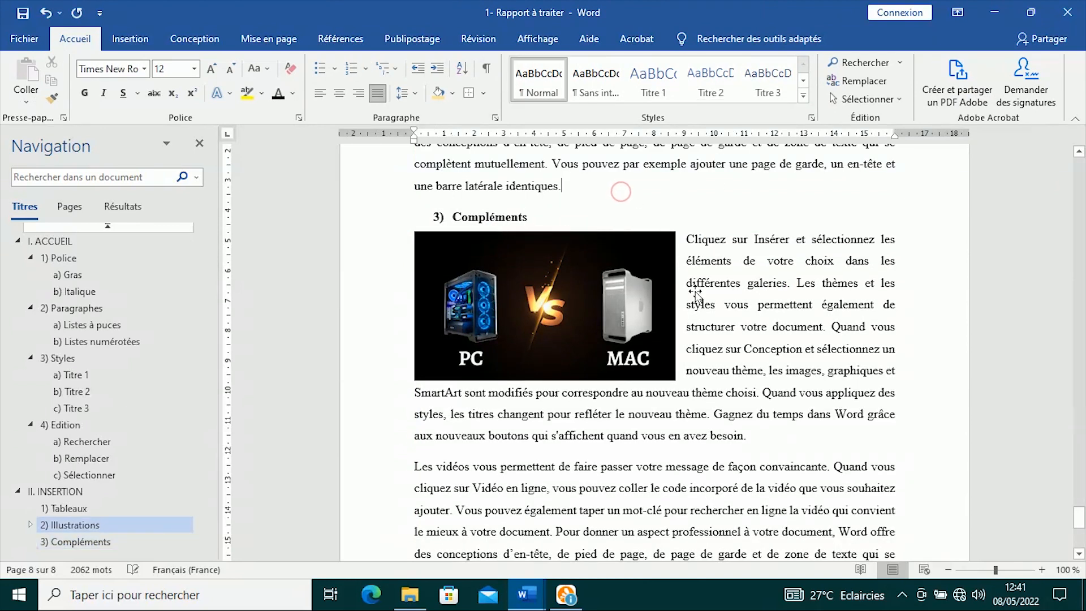
{"action": "left_click", "coordinate": [777, 300]}
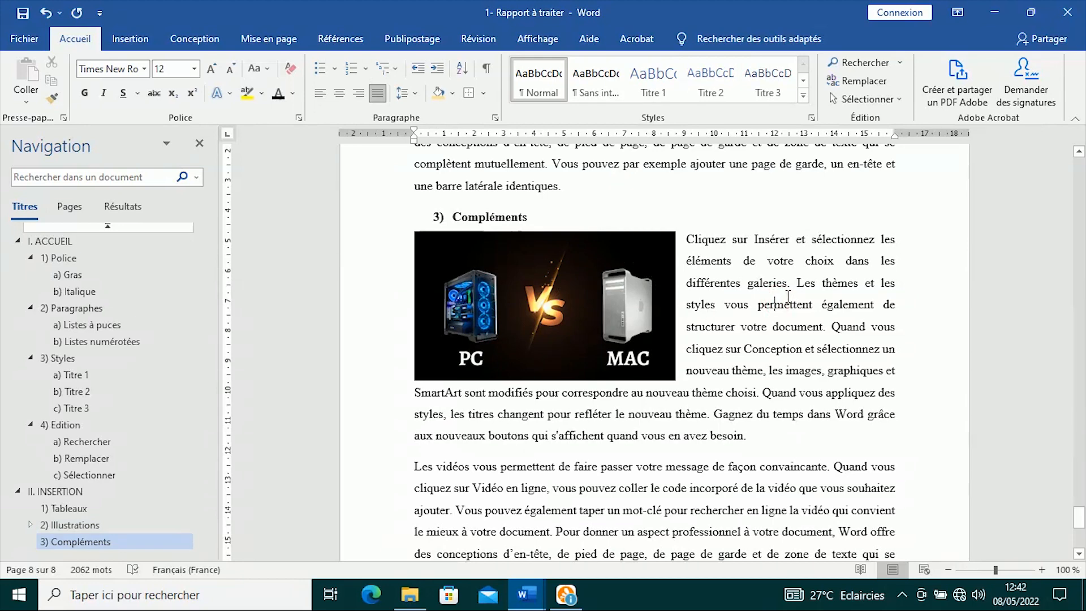
- Scroll back up to page 1 to bring the Table des matières into view
{"action": "scroll", "coordinate": [787, 296], "scroll_direction": "down", "scroll_amount": 7}
{"action": "scroll", "coordinate": [787, 295], "scroll_direction": "up", "scroll_amount": 9}
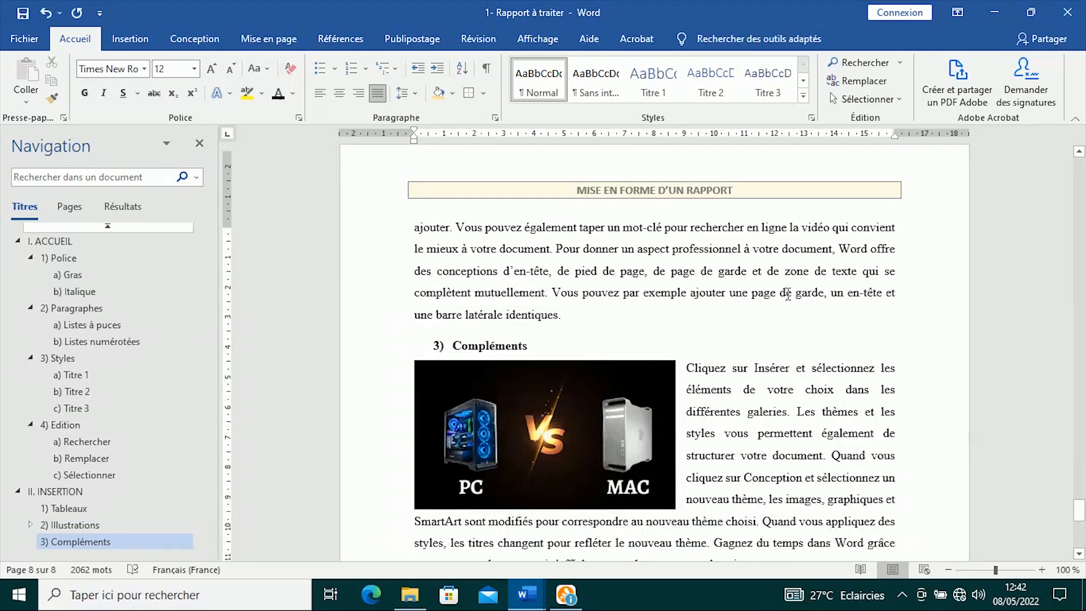
{"action": "scroll", "coordinate": [787, 294], "scroll_direction": "up", "scroll_amount": 15}
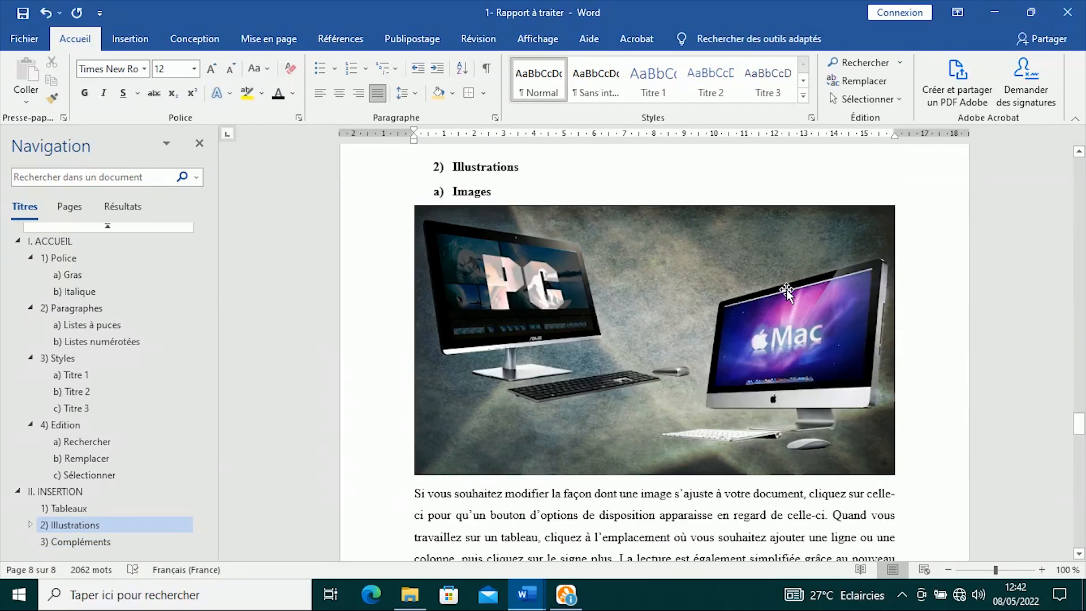
{"action": "scroll", "coordinate": [786, 290], "scroll_direction": "up", "scroll_amount": 12}
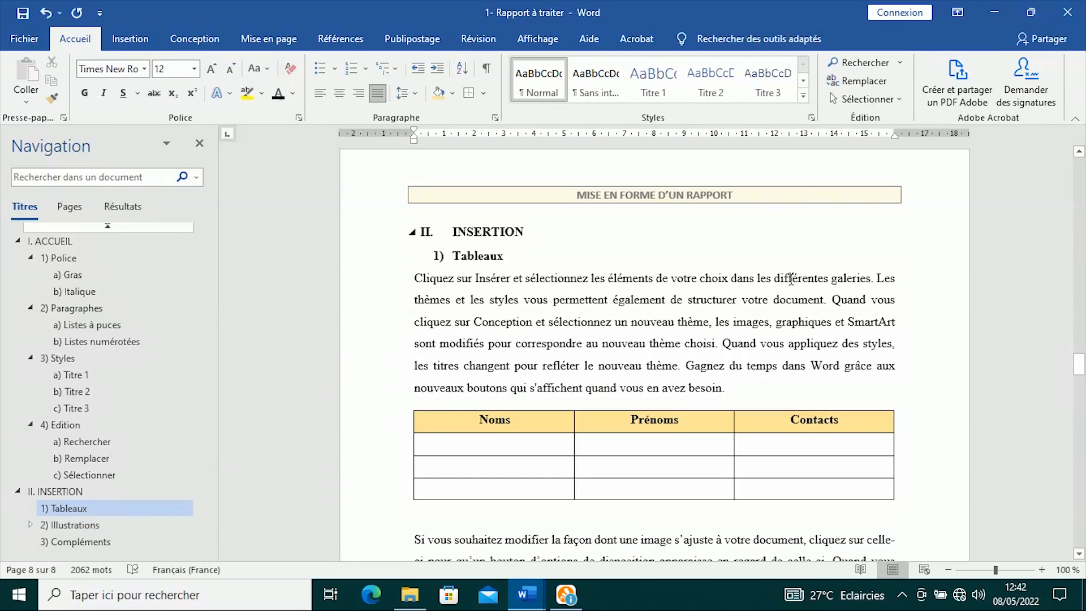
{"action": "scroll", "coordinate": [790, 278], "scroll_direction": "up", "scroll_amount": 15}
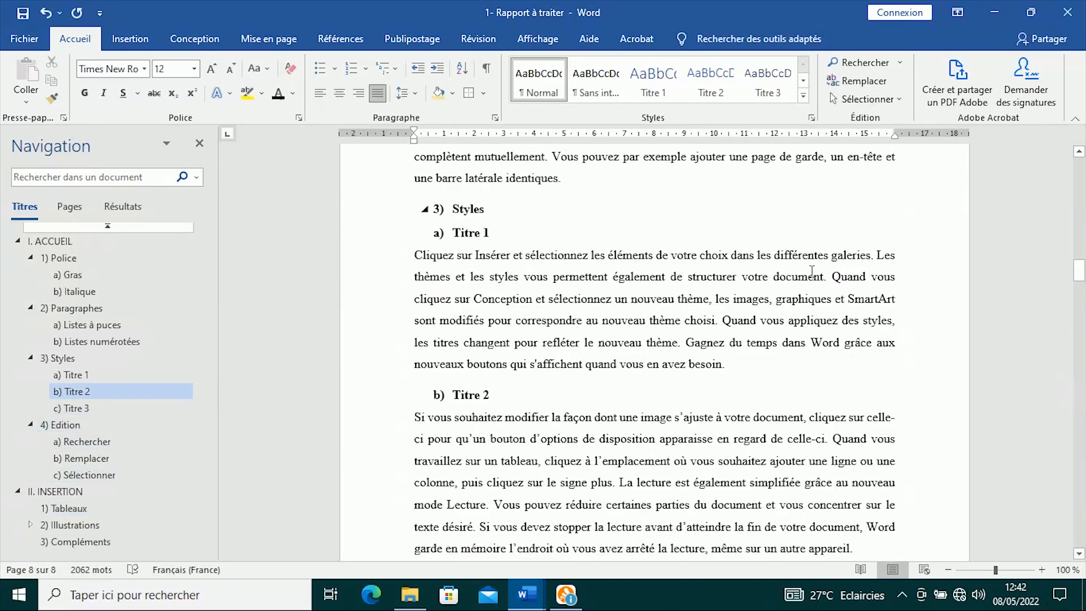
{"action": "scroll", "coordinate": [811, 271], "scroll_direction": "up", "scroll_amount": 15}
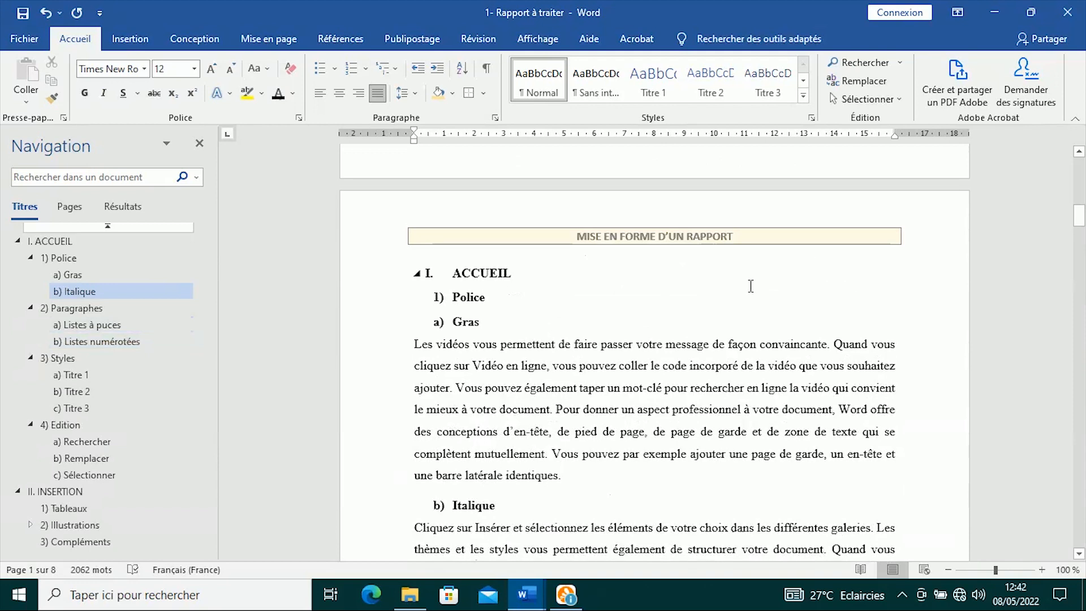
{"action": "scroll", "coordinate": [750, 286], "scroll_direction": "up", "scroll_amount": 15}
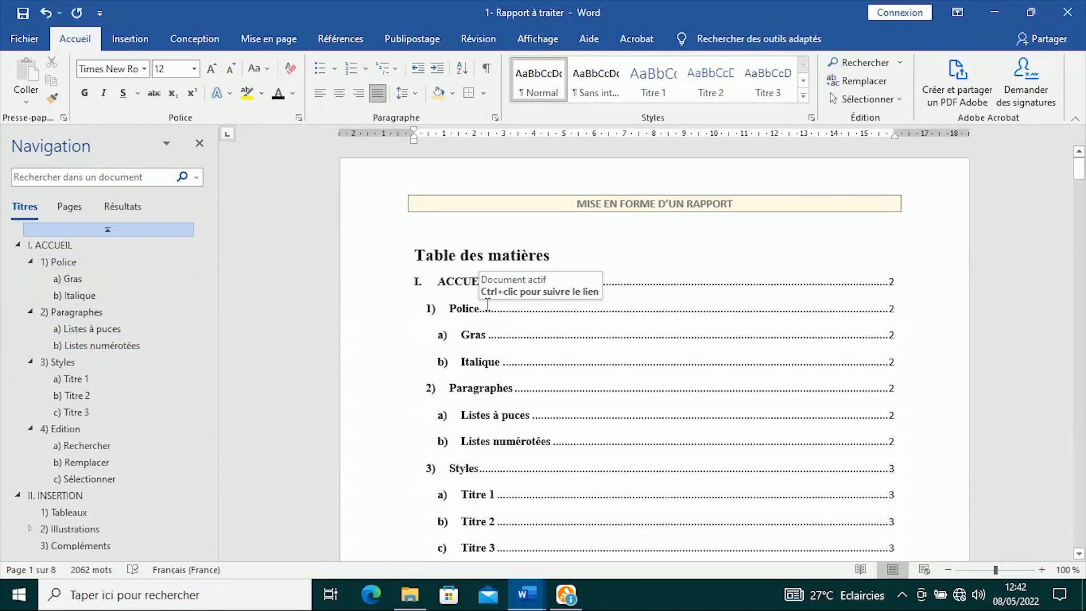
- Update the table of contents page numbers only, now running from ACCUEIL (page 2) to Compléments (page 8)
{"action": "left_click", "coordinate": [557, 316]}
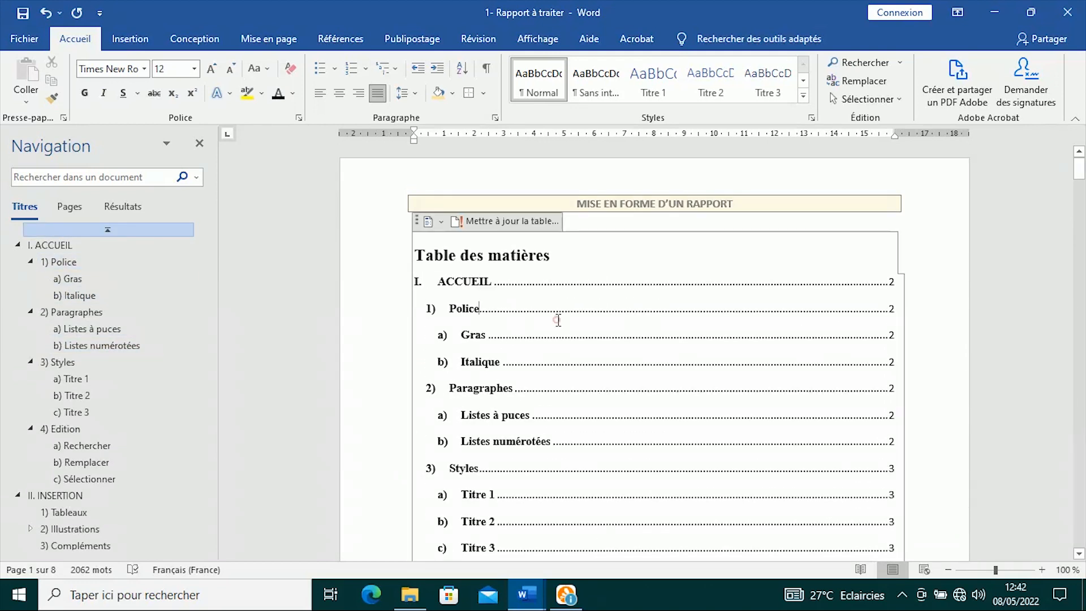
{"action": "left_click", "coordinate": [487, 219]}
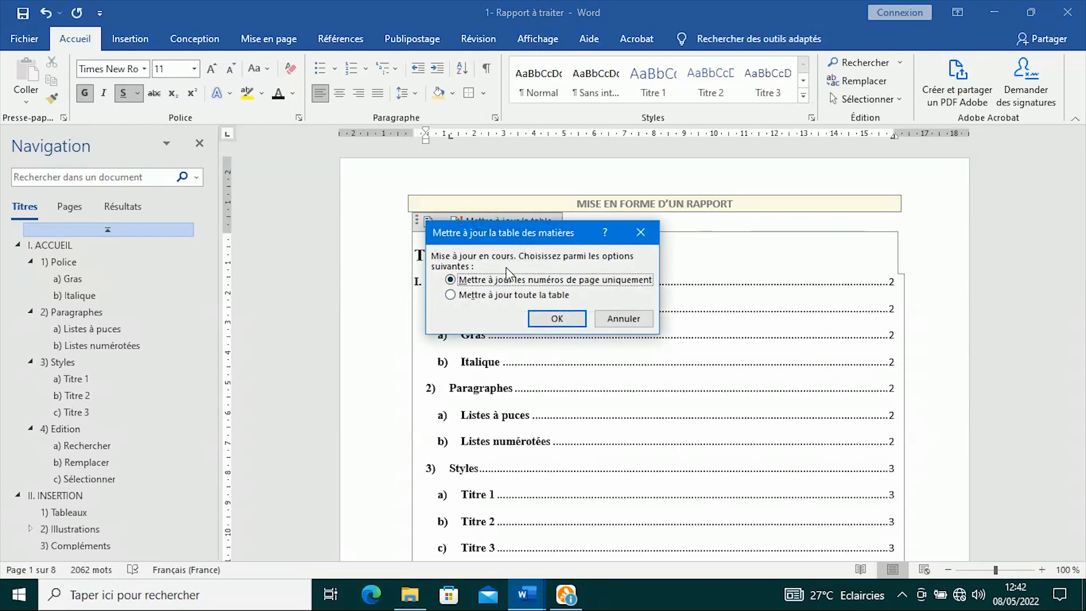
{"action": "left_click", "coordinate": [568, 319]}
{"action": "scroll", "coordinate": [705, 317], "scroll_direction": "down", "scroll_amount": 10}
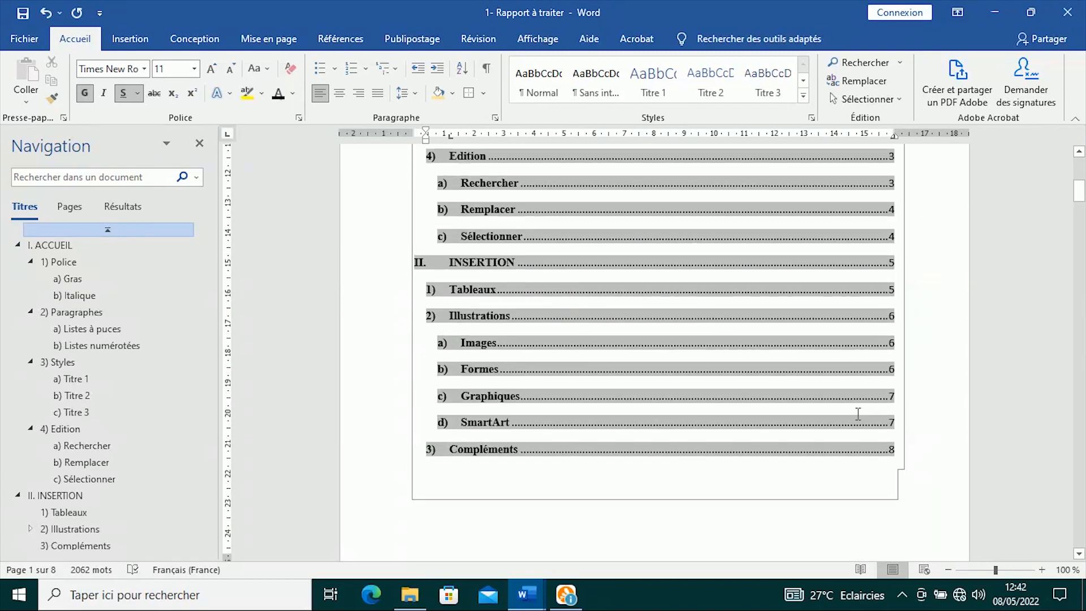
{"action": "left_click", "coordinate": [542, 483]}
{"action": "scroll", "coordinate": [660, 291], "scroll_direction": "down", "scroll_amount": 10}
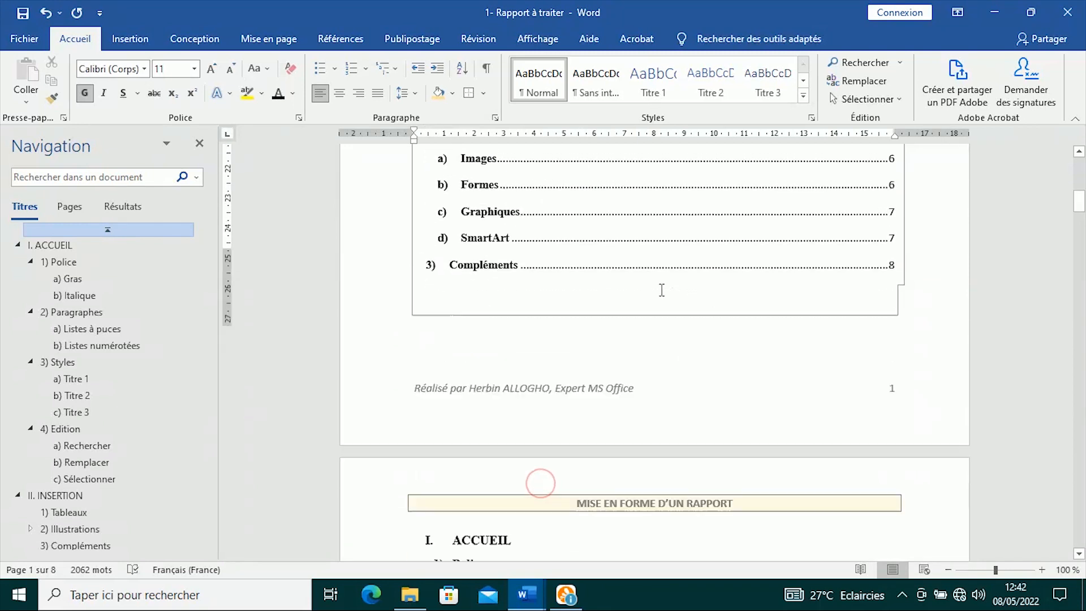
{"action": "left_click", "coordinate": [547, 434]}
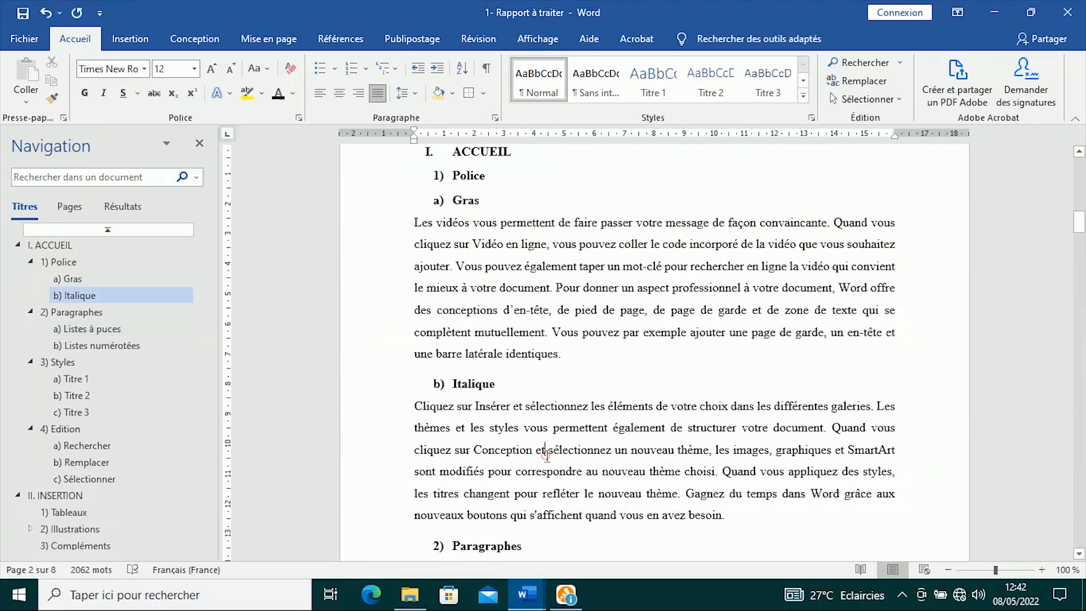
{"action": "scroll", "coordinate": [549, 451], "scroll_direction": "down", "scroll_amount": 10}
{"action": "scroll", "coordinate": [597, 411], "scroll_direction": "down", "scroll_amount": 15}
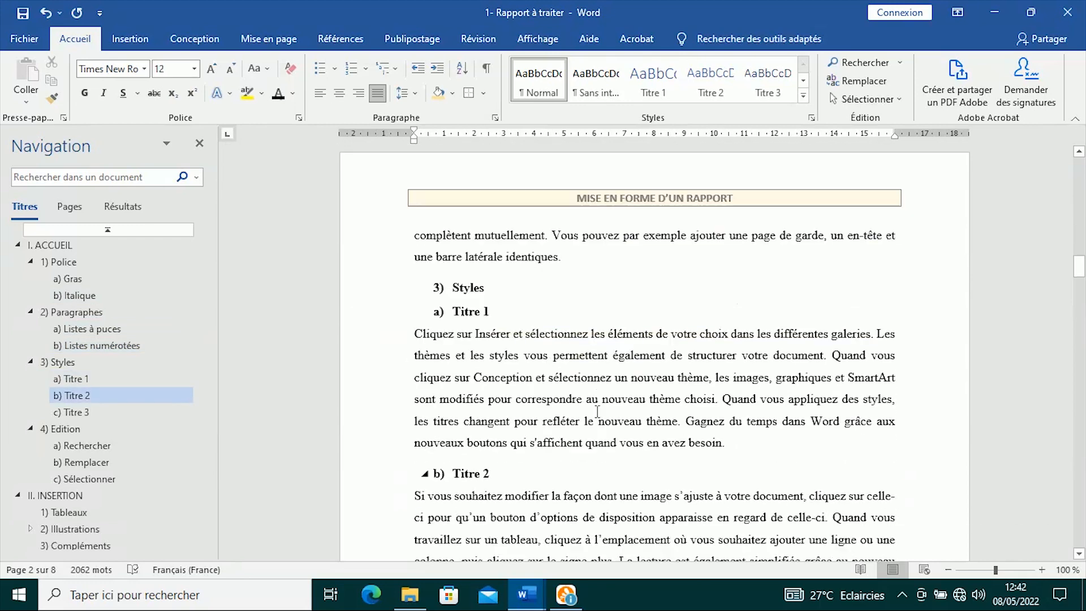
{"action": "scroll", "coordinate": [597, 411], "scroll_direction": "down", "scroll_amount": 15}
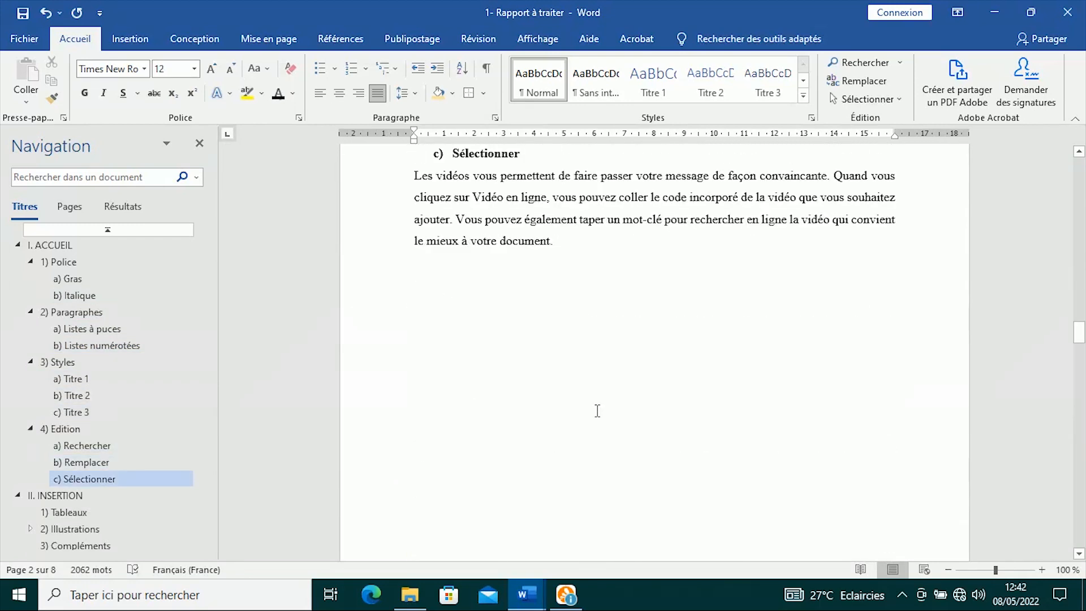